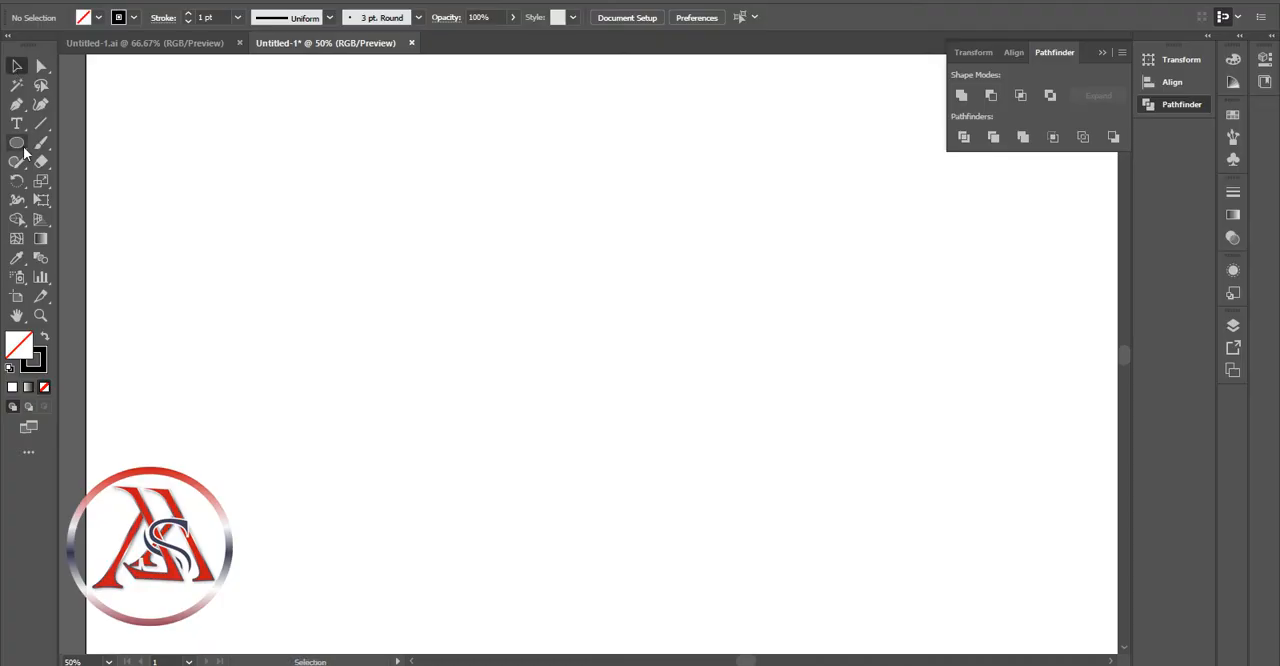
Draw an unfilled circle about 109 px in diameter near the middle of the artboard
click(17, 143)
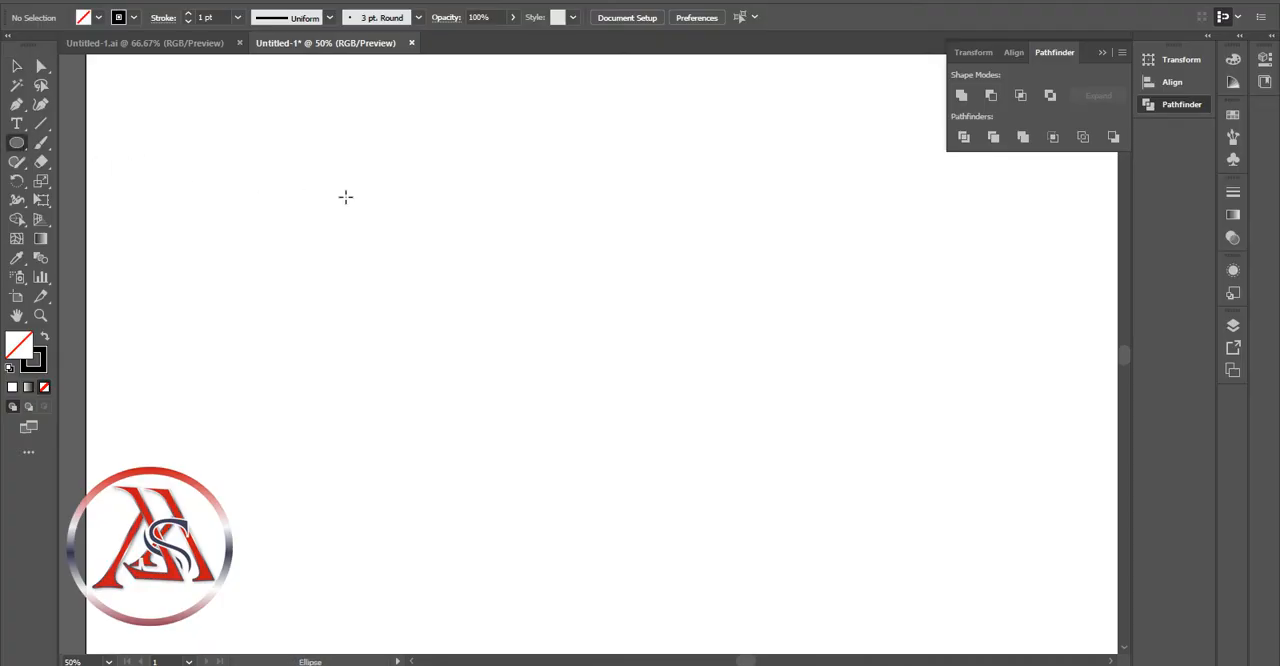
drag(545, 264, 607, 332)
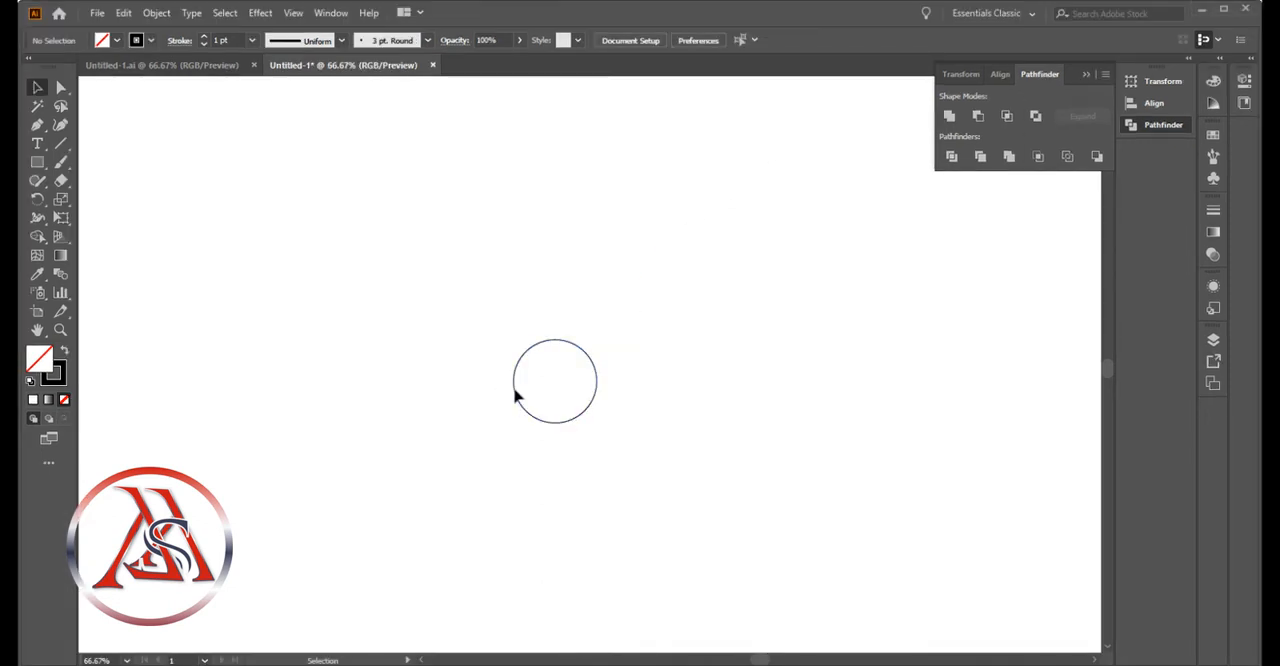
Apply a Transform effect to the circle with 123.61% horizontal and vertical scale and 6 copies, with preview on
click(539, 346)
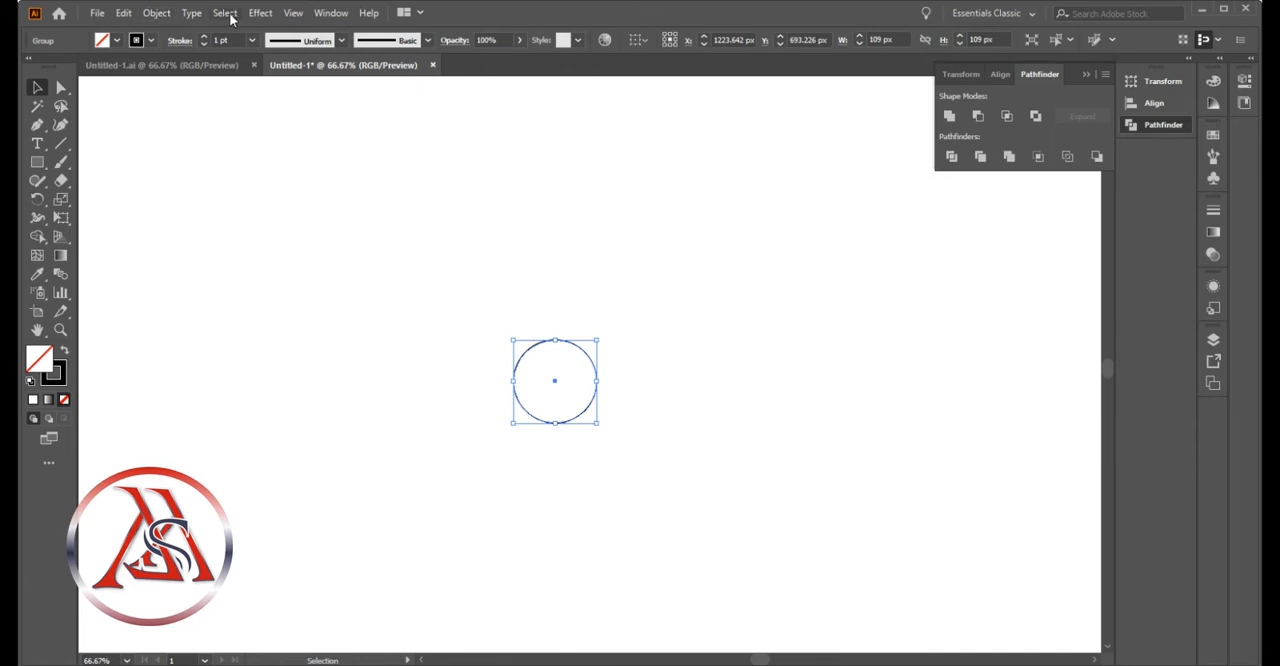
click(260, 13)
mouse_move(330, 145)
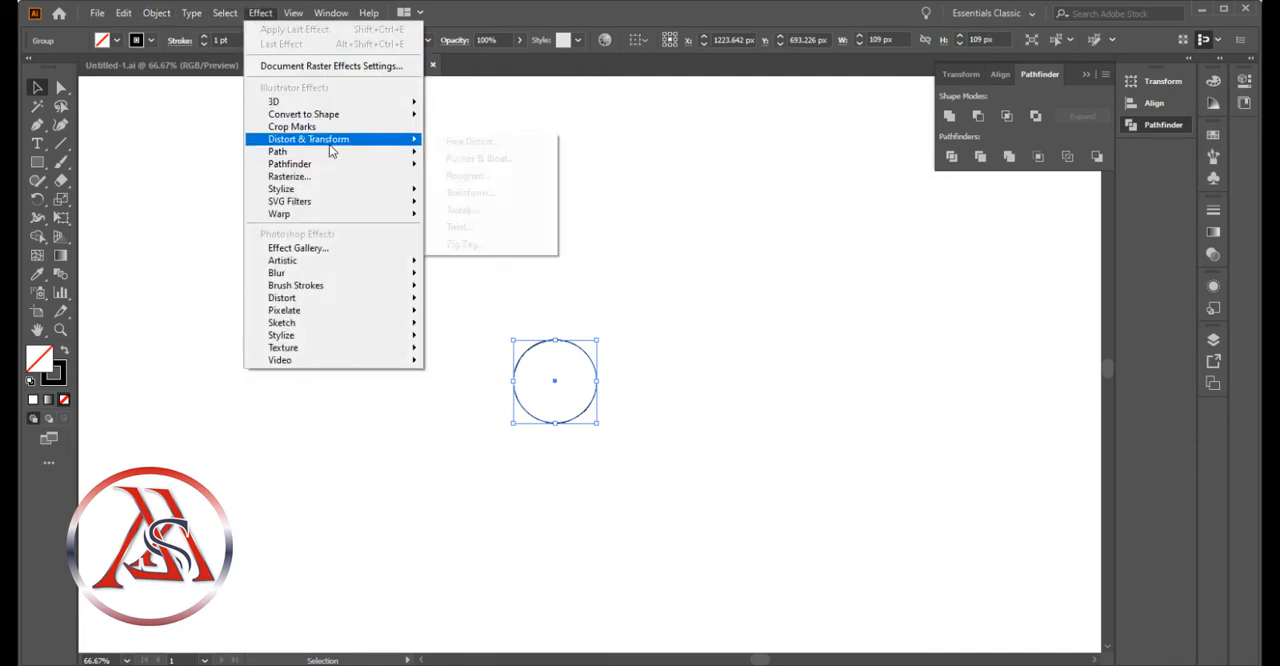
click(496, 189)
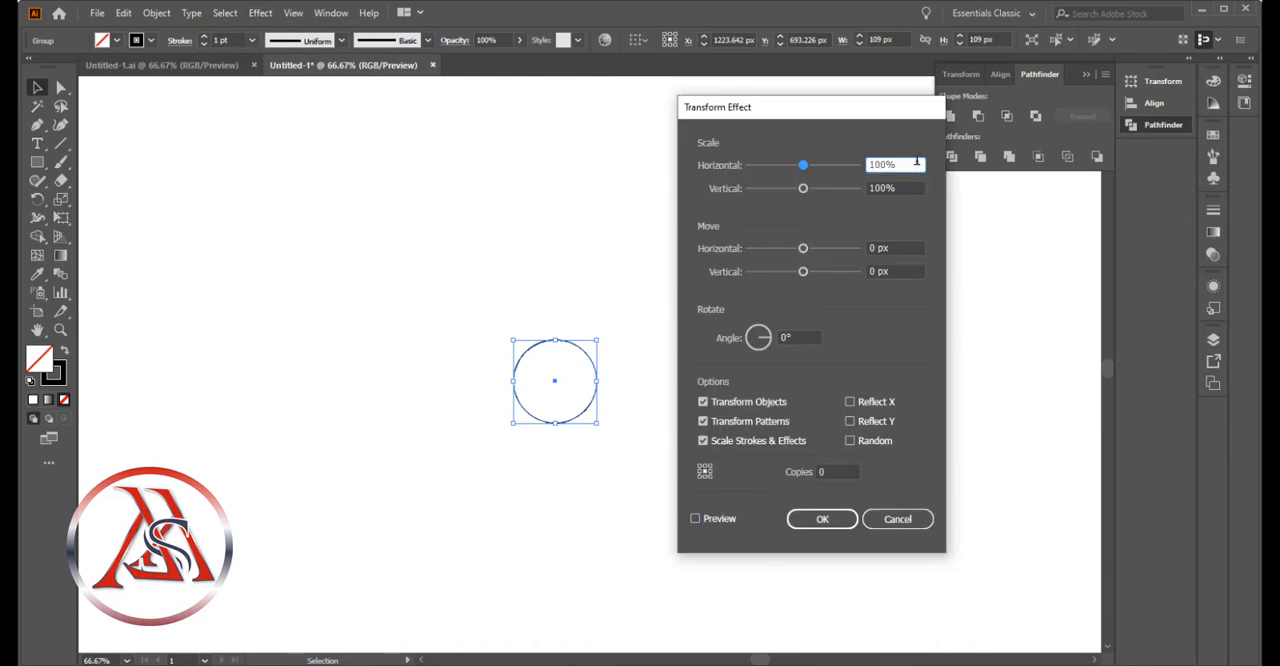
text(/0.809)
click(899, 188)
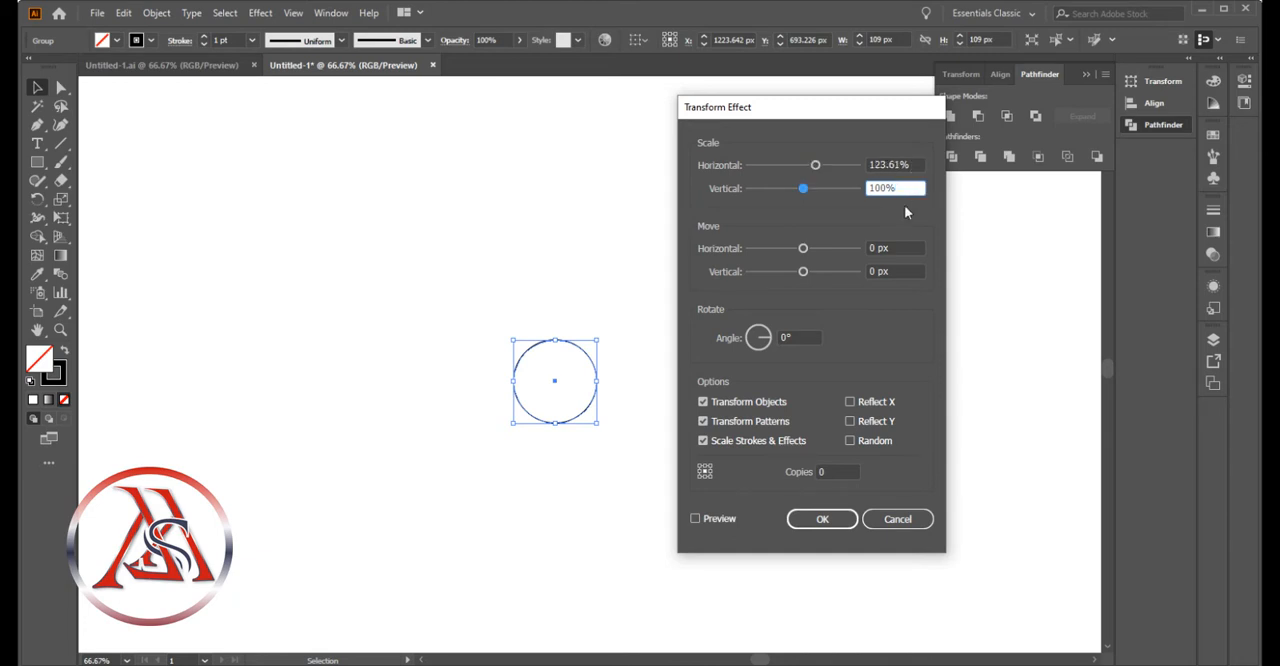
click(818, 471)
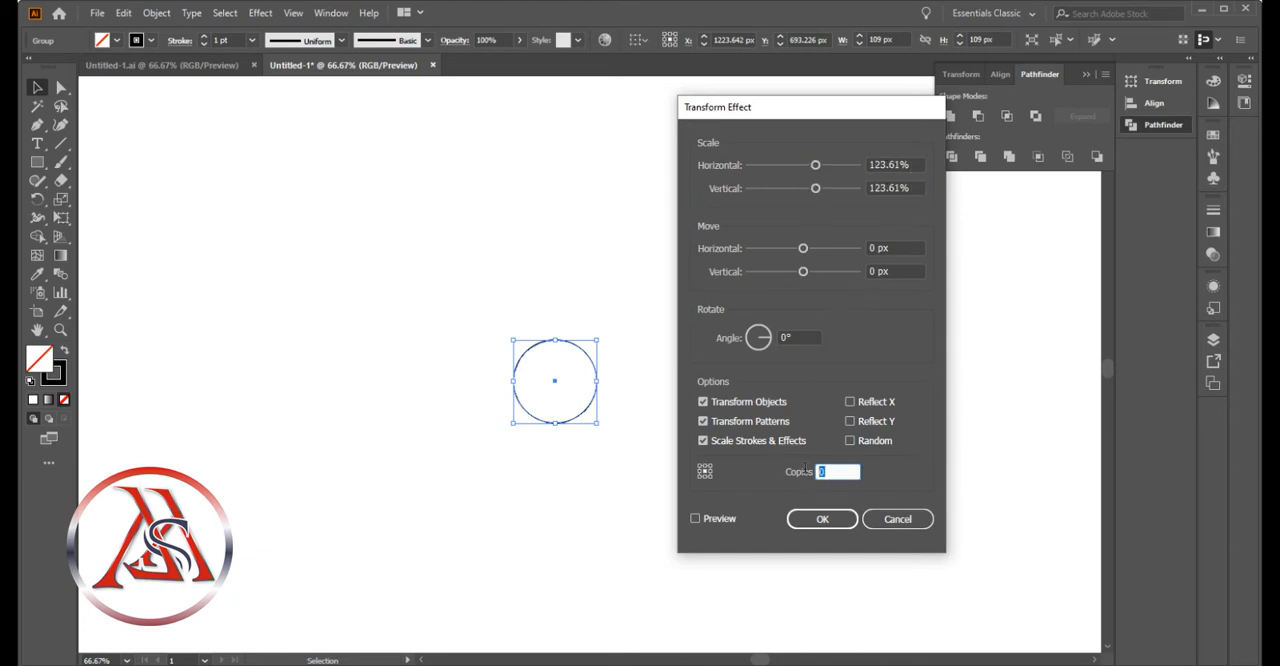
click(695, 518)
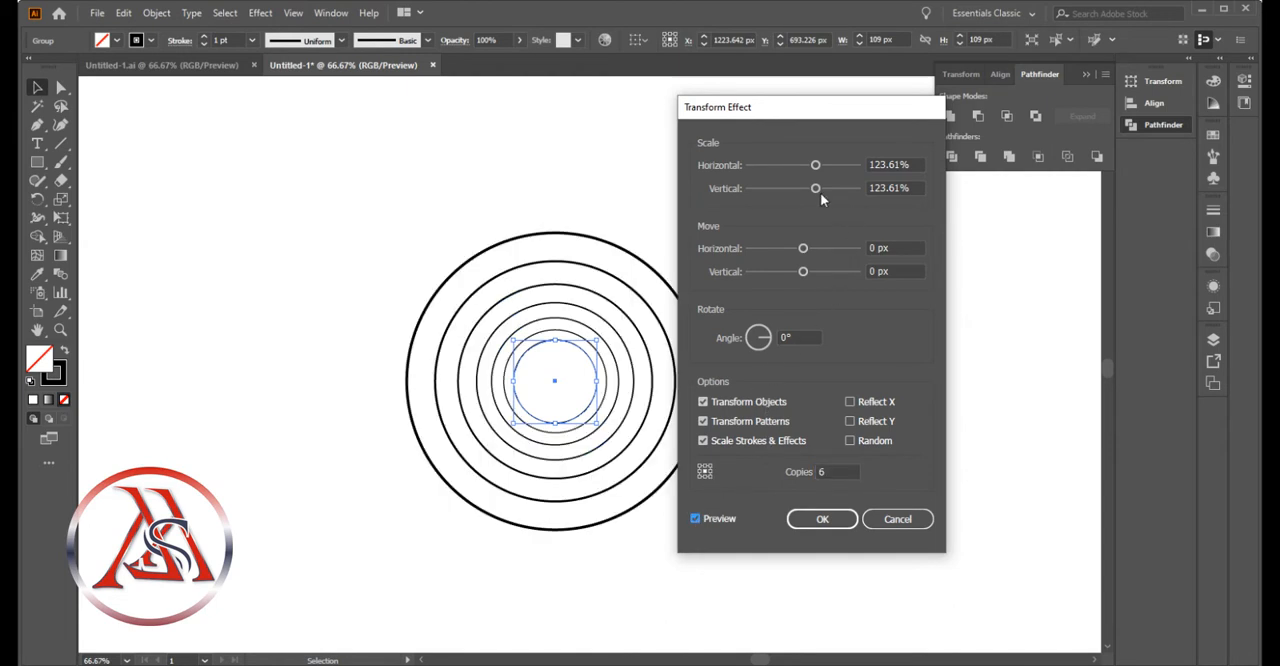
click(822, 518)
Expand the appearance of the transformed circle so the concentric rings become real paths
drag(770, 180, 416, 556)
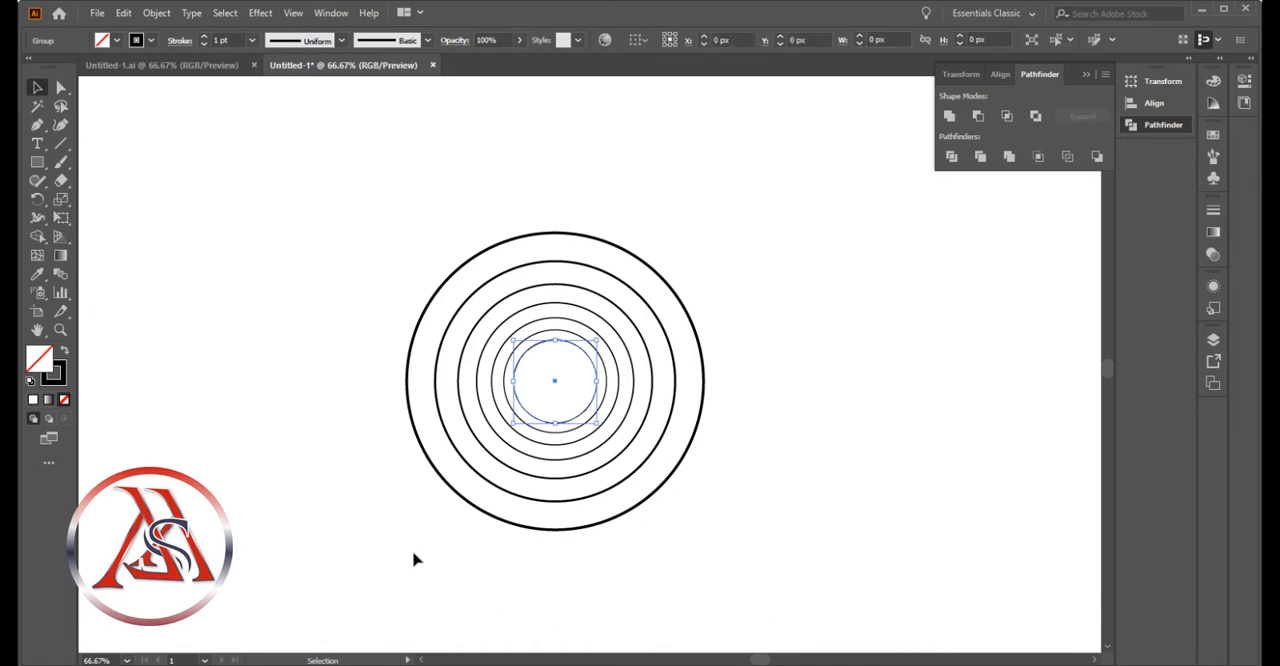
click(157, 13)
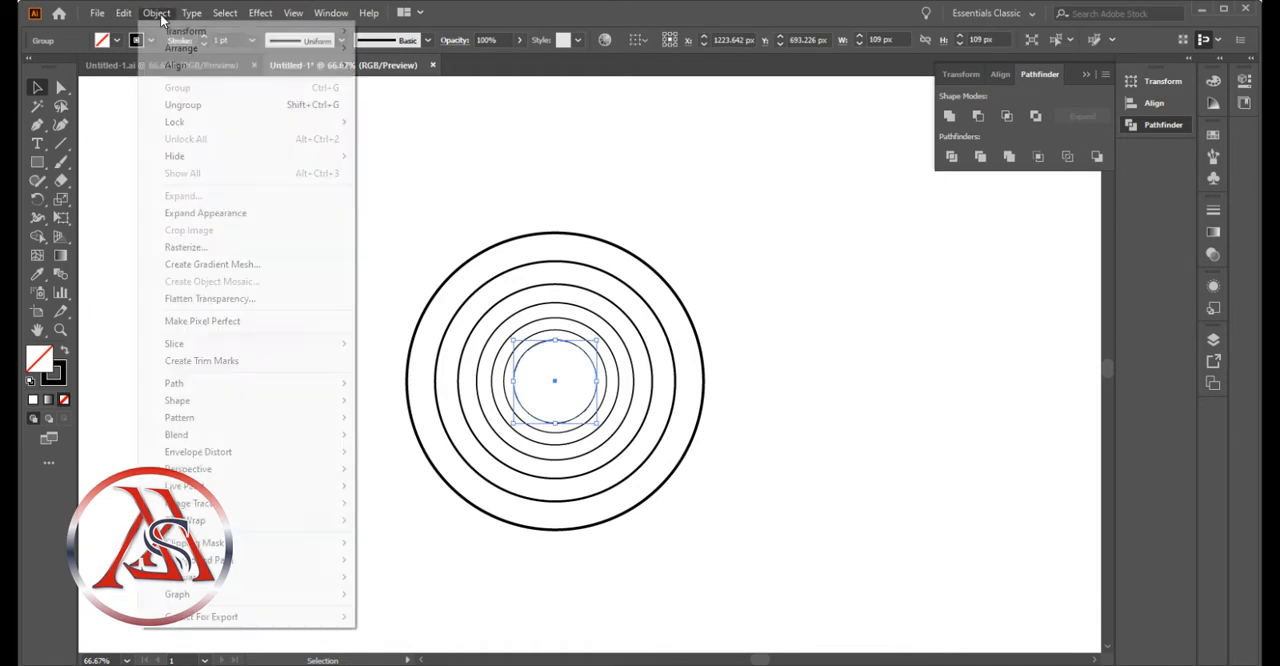
click(206, 214)
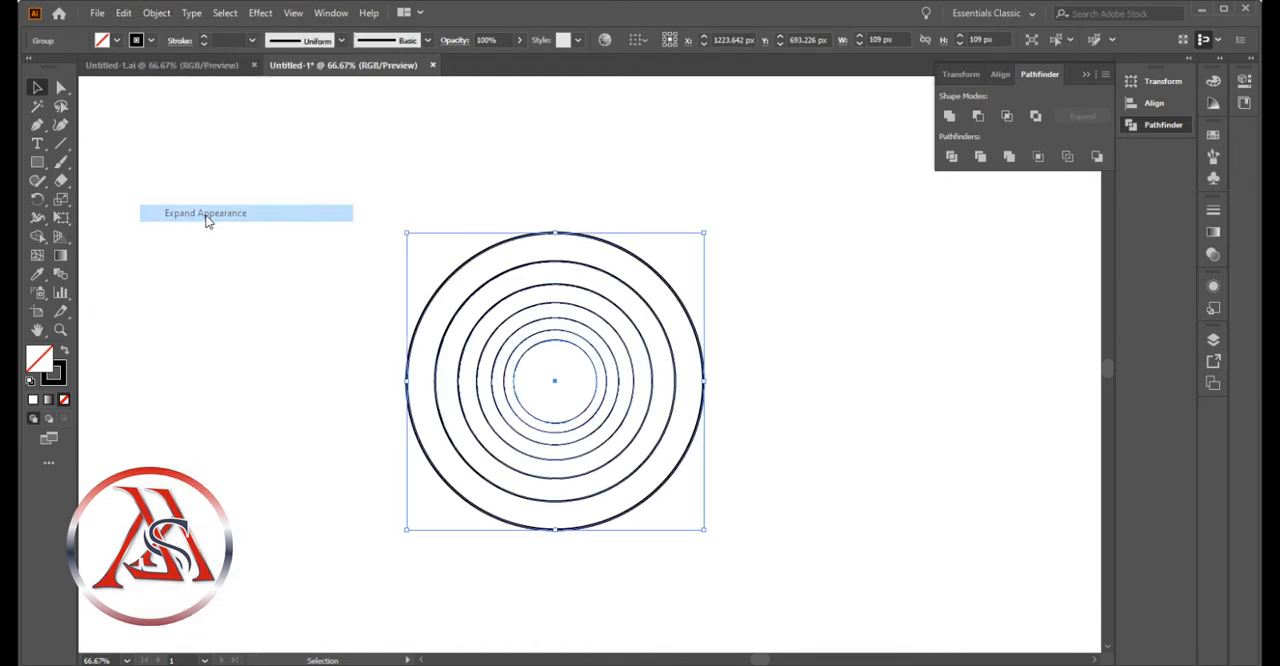
click(209, 217)
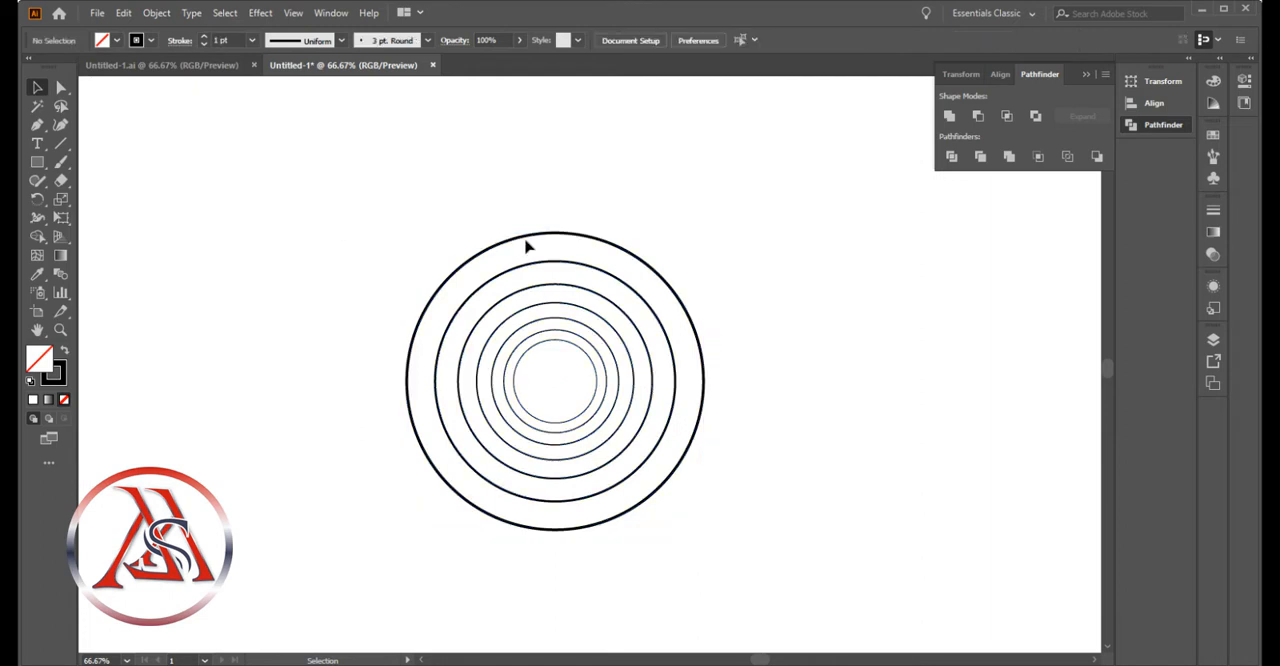
Ungroup the expanded concentric circles until each ring can be moved on its own
right_click(525, 241)
click(620, 220)
drag(646, 175, 505, 475)
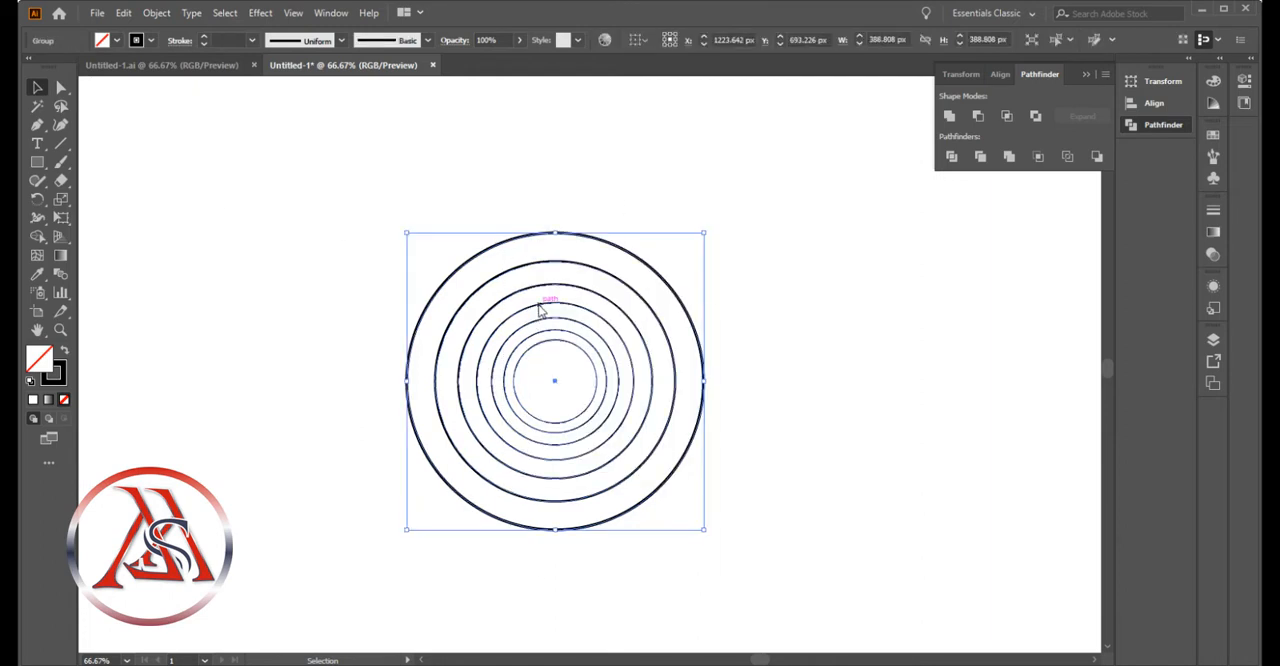
right_click(540, 311)
click(669, 431)
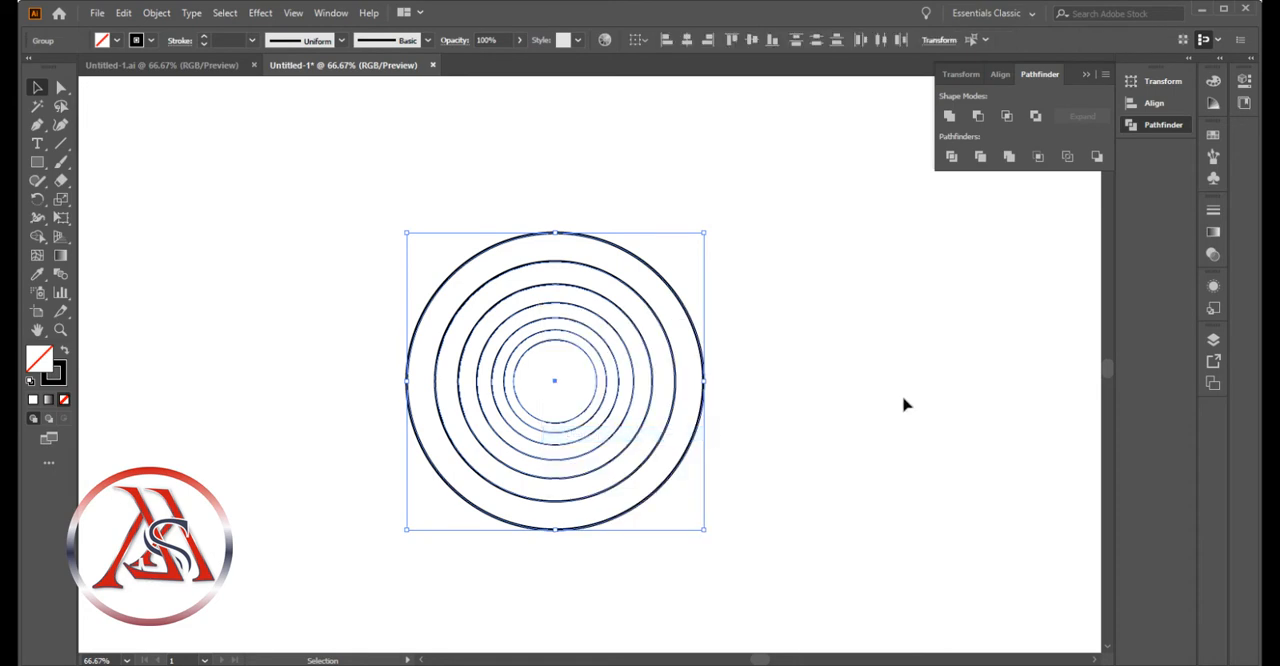
click(923, 399)
click(702, 234)
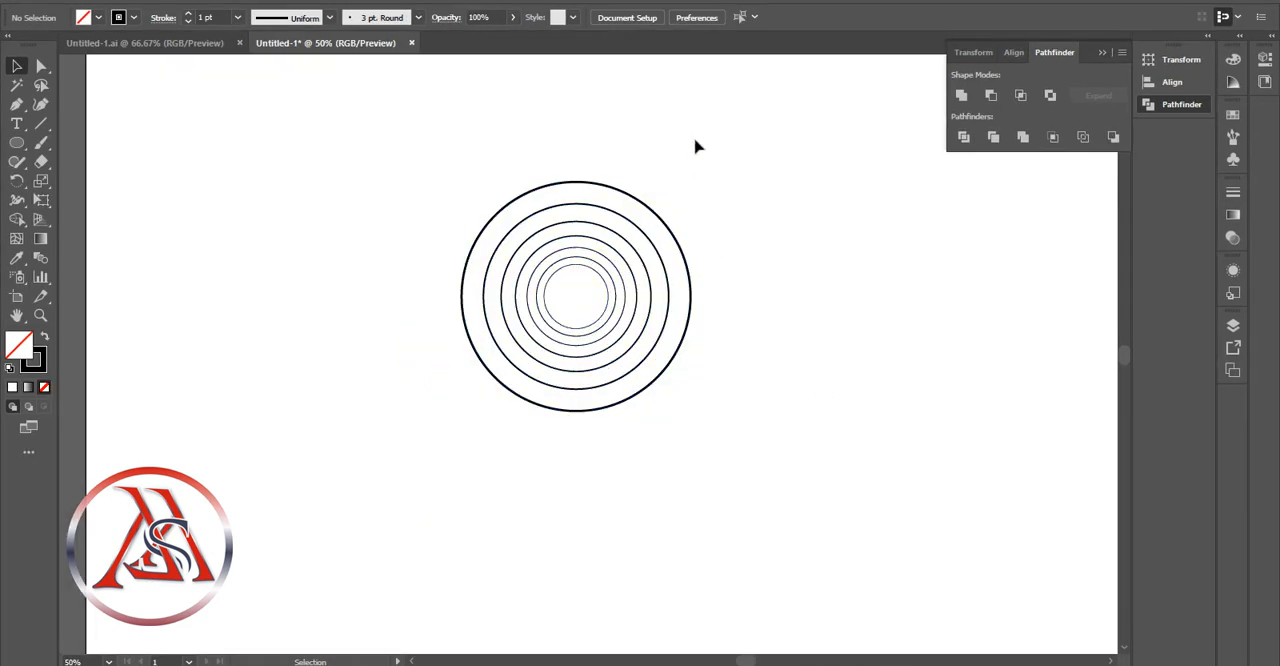
Duplicate the full set of concentric circles and place the copy in the upper-left area of the artboard
key(a)
drag(694, 126, 493, 546)
key(ctrl+v)
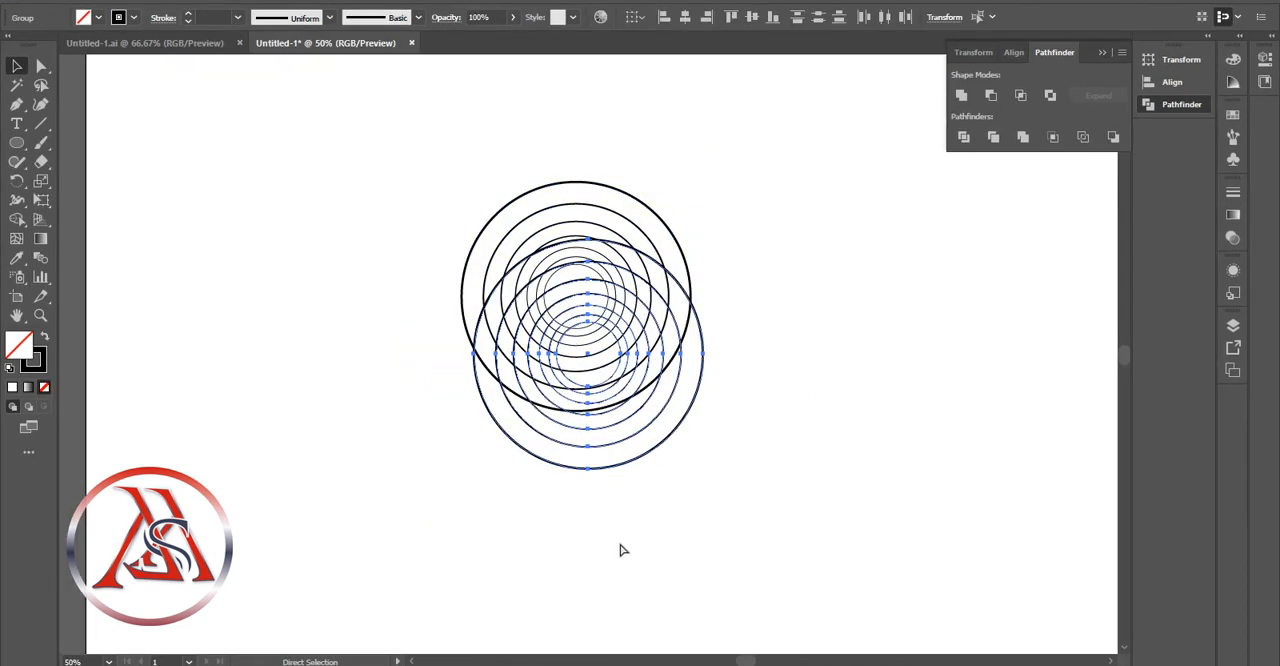
drag(566, 477, 246, 340)
click(911, 599)
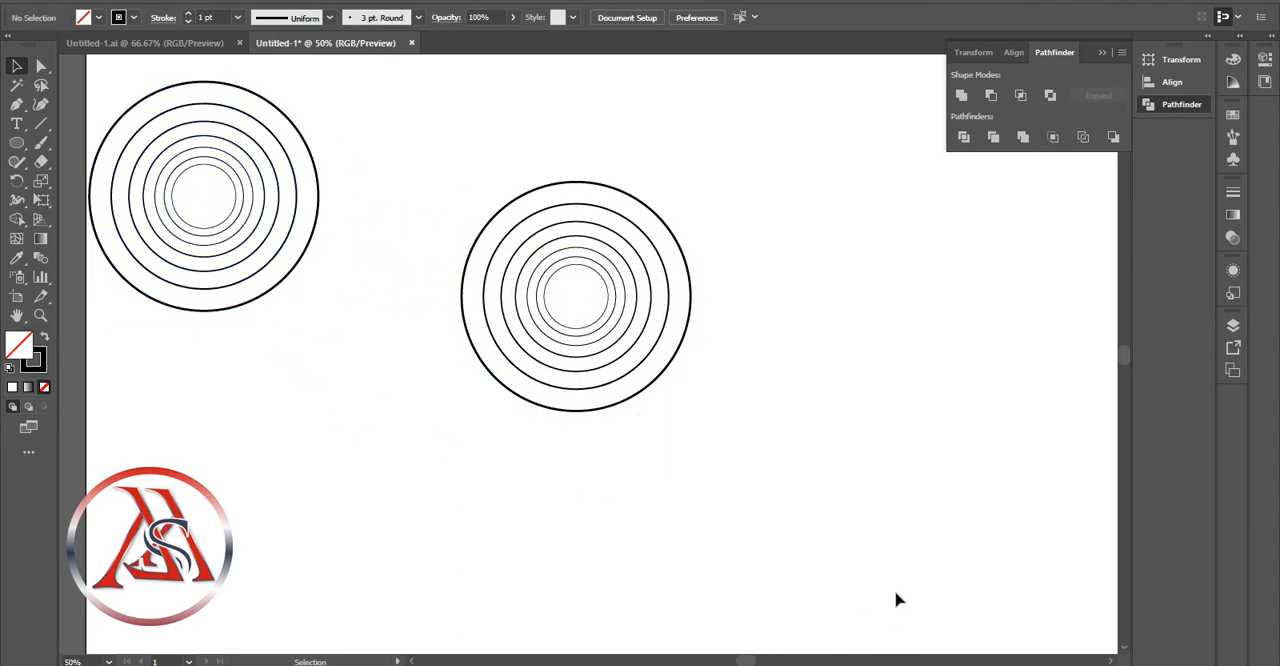
Move the second- to fifth-largest circles of the central set up so their tops touch the outermost circle's top
click(604, 191)
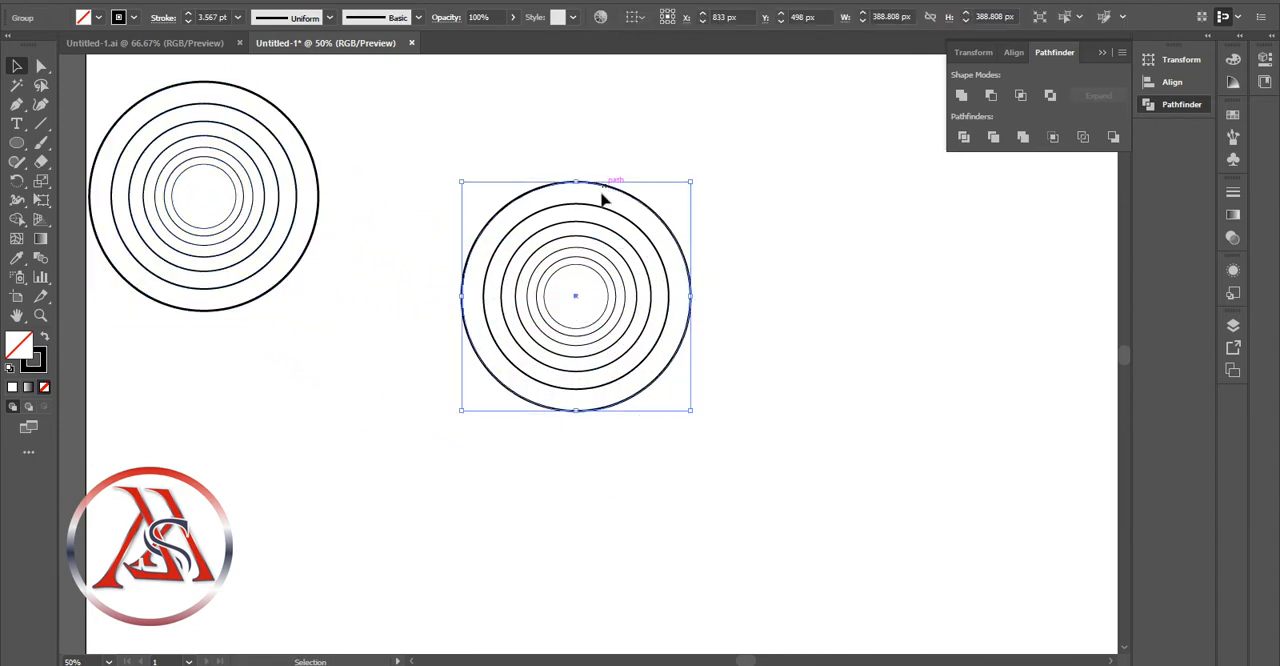
drag(597, 209, 604, 187)
click(642, 188)
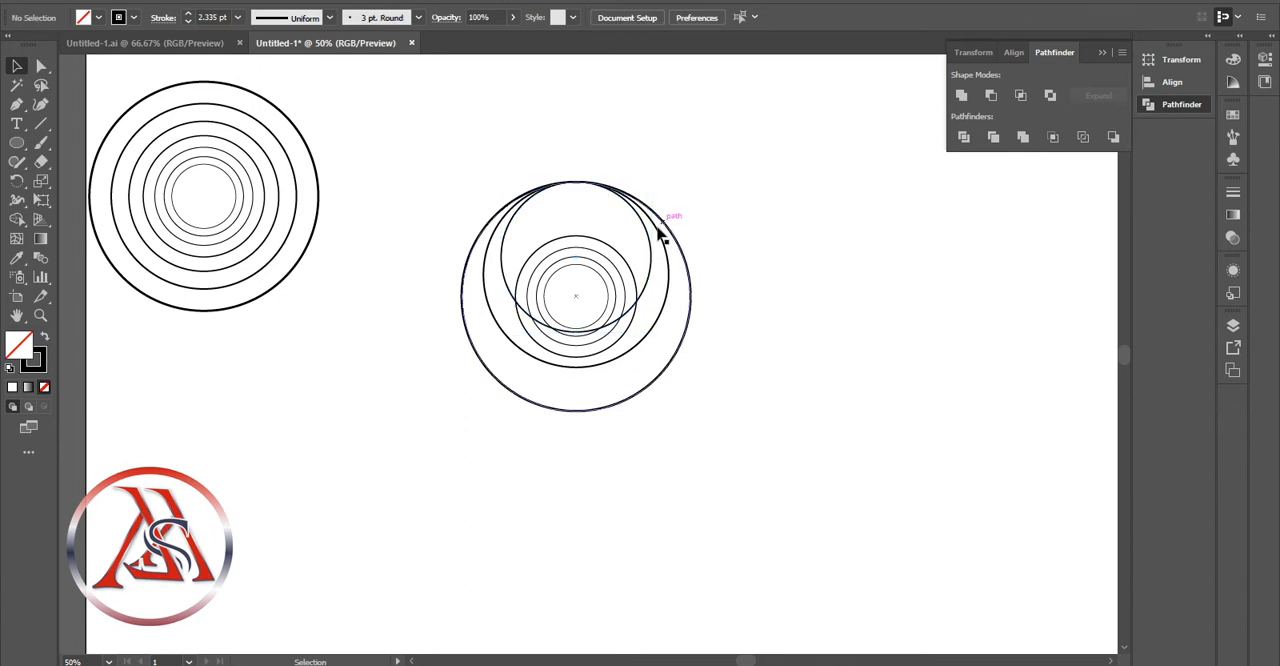
drag(660, 234, 629, 217)
drag(614, 261, 613, 199)
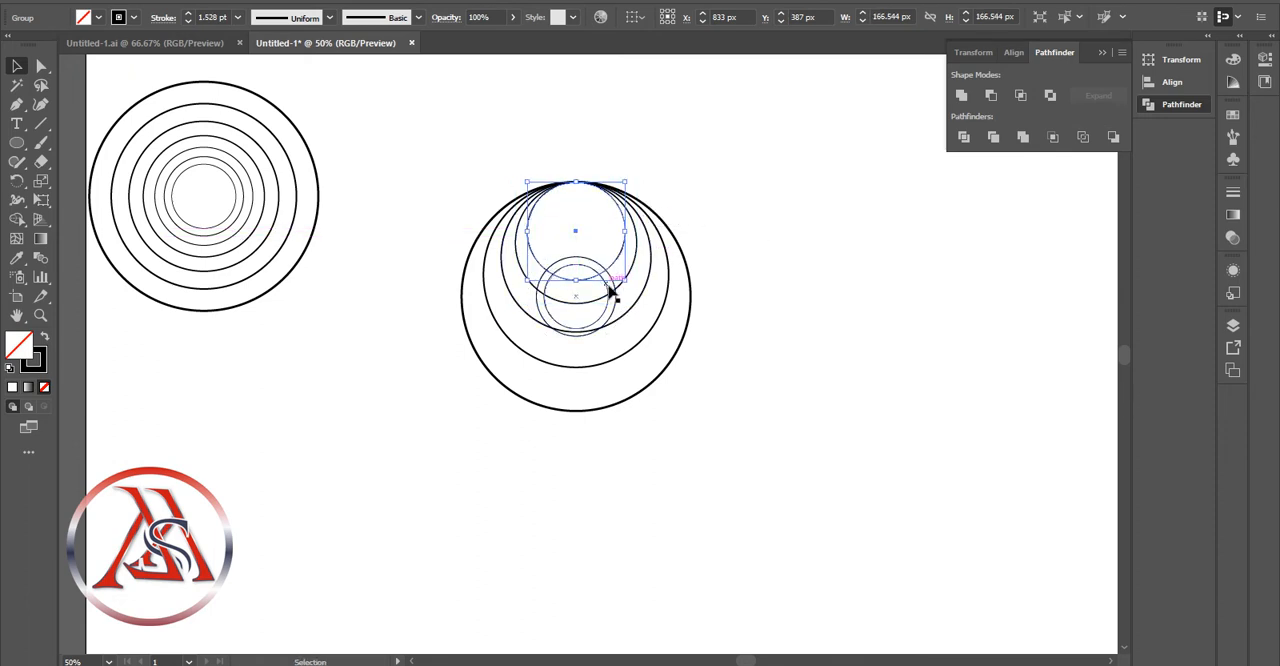
Align the two smallest circles to the same top point and add a copy of the smallest directly below the second-largest circle's bottom edge
drag(613, 290, 600, 430)
click(746, 214)
click(591, 254)
click(783, 440)
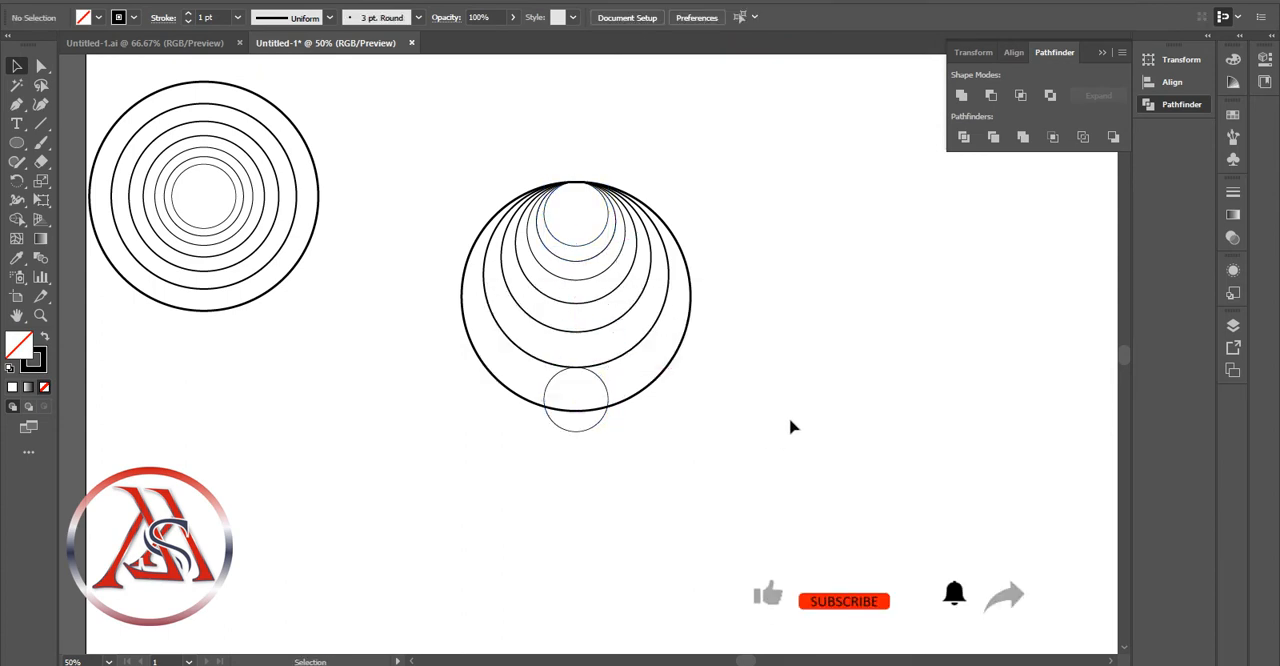
Add two more copies of the small circle, with their tops touching the bottoms of the third- and fourth-largest circles
click(605, 427)
drag(603, 428, 608, 350)
click(826, 449)
click(793, 359)
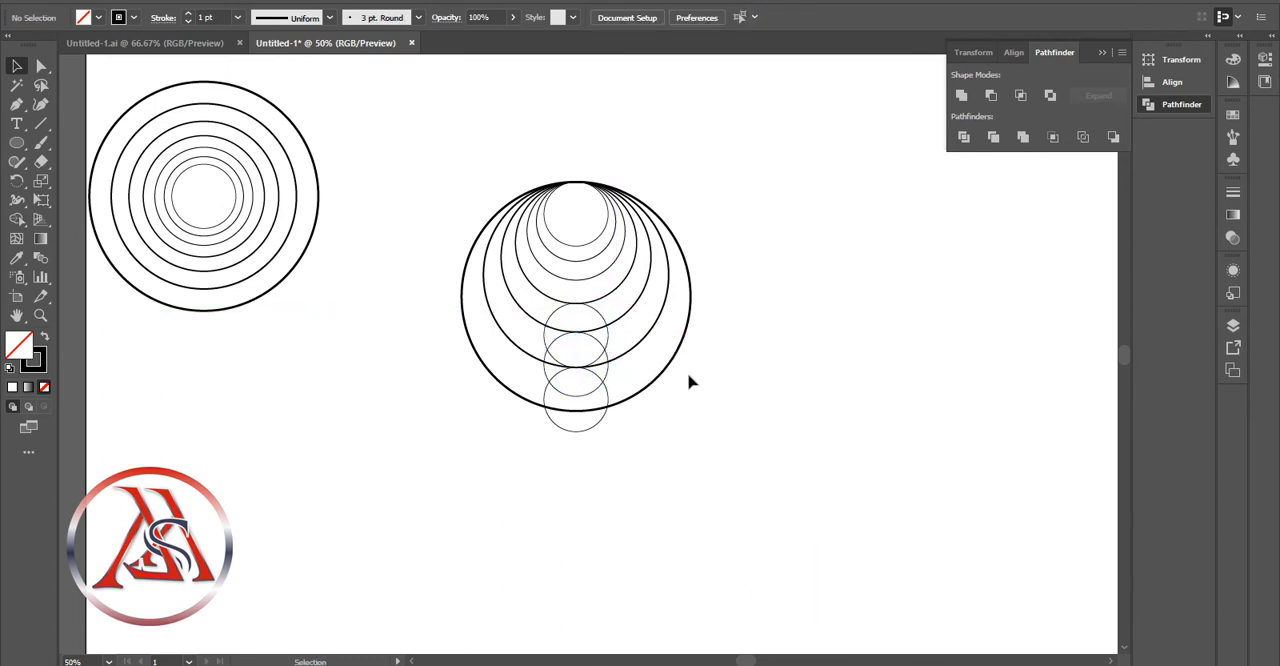
Move the three smallest nested circles aside to the right, and divide the remaining overlapping circles into separate, ungrouped pieces
click(592, 277)
click(591, 259)
click(593, 241)
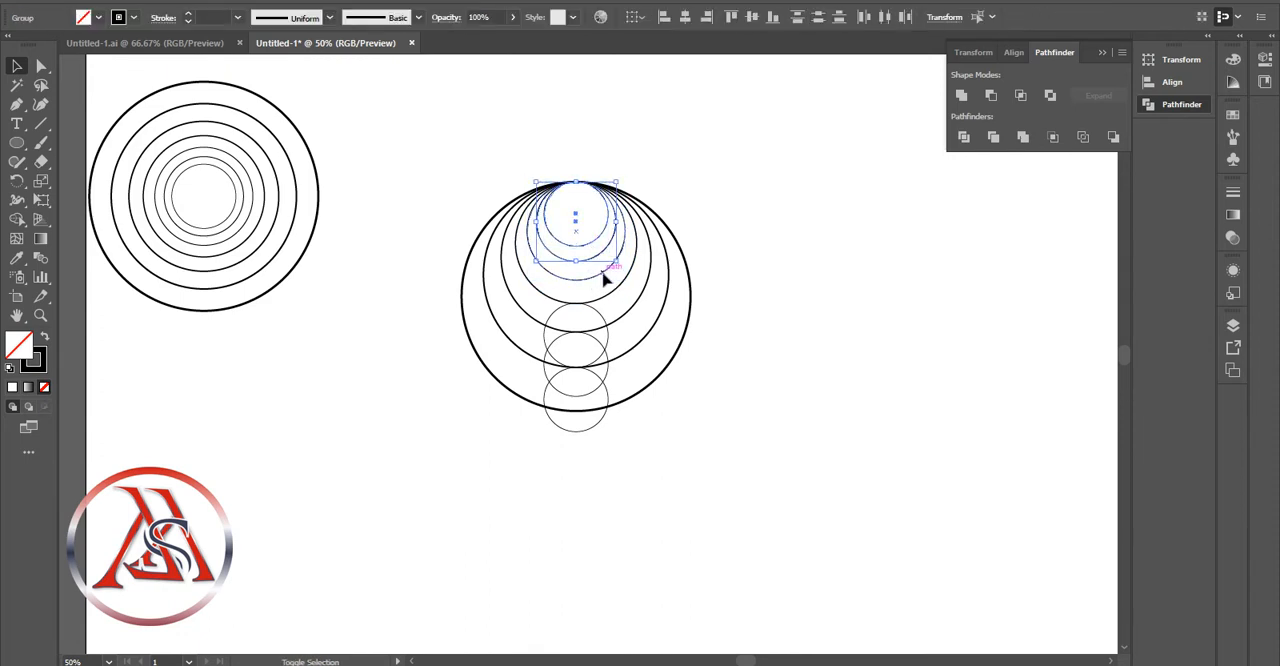
right_click(580, 384)
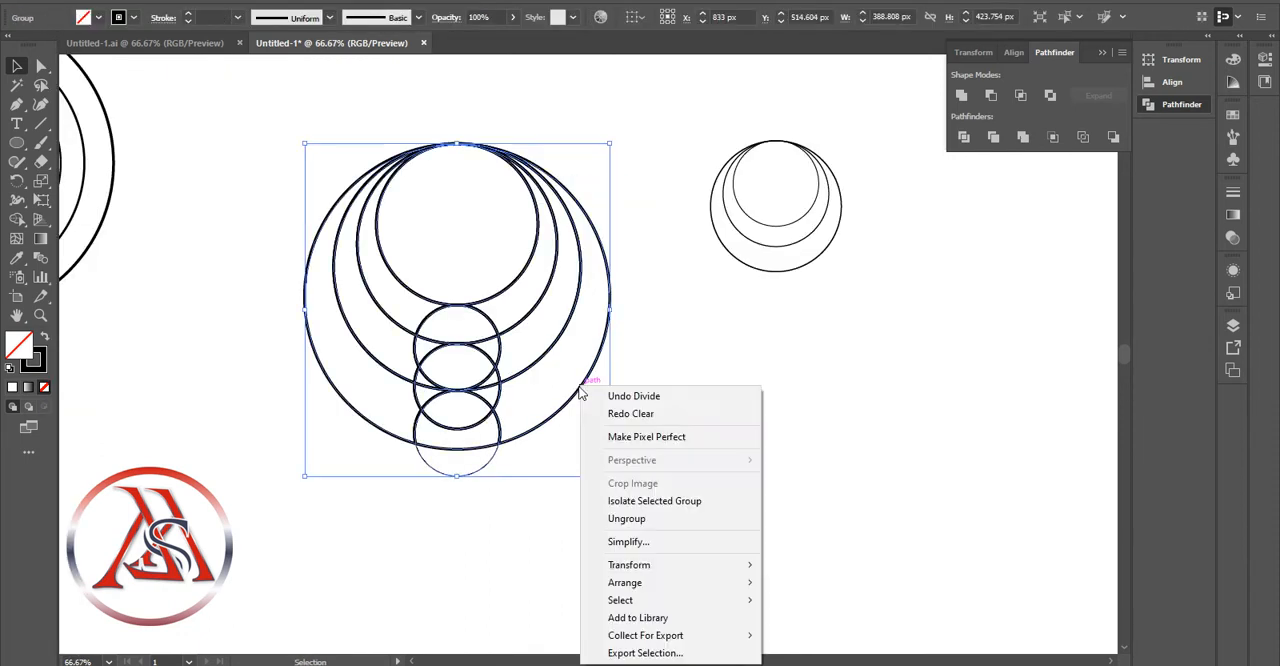
click(669, 519)
click(615, 343)
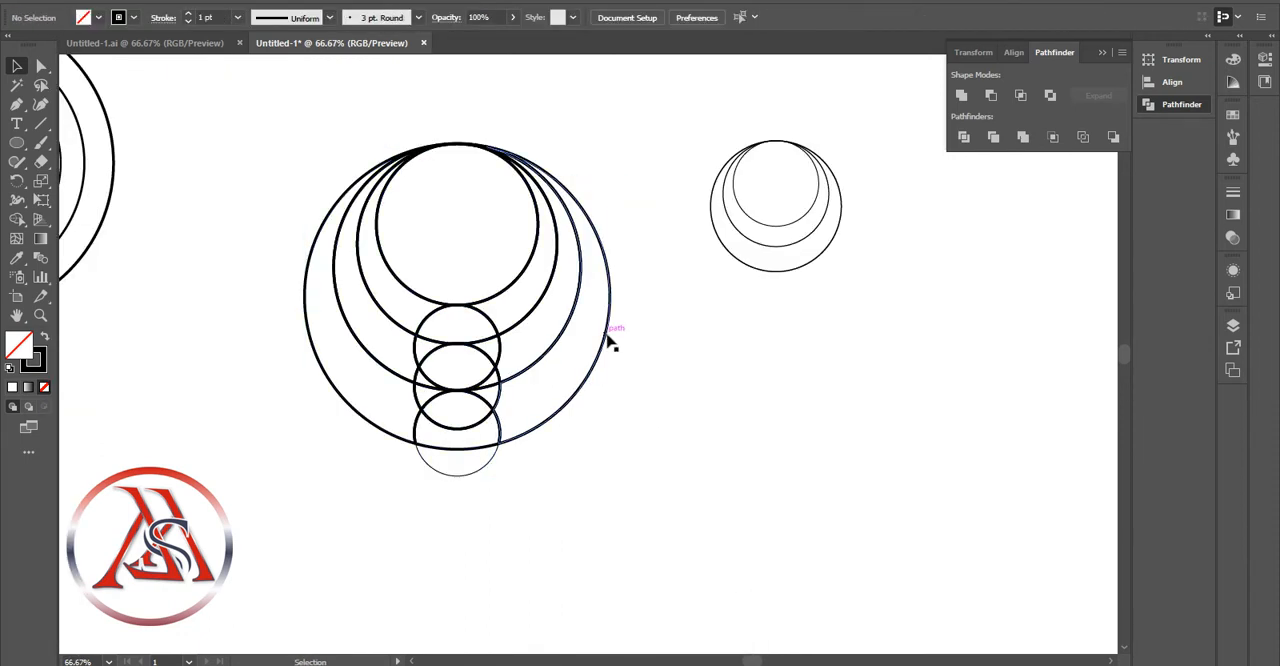
Delete the three large crescent pieces on the right side of the nested circles
click(610, 343)
key(Delete)
click(561, 342)
key(Delete)
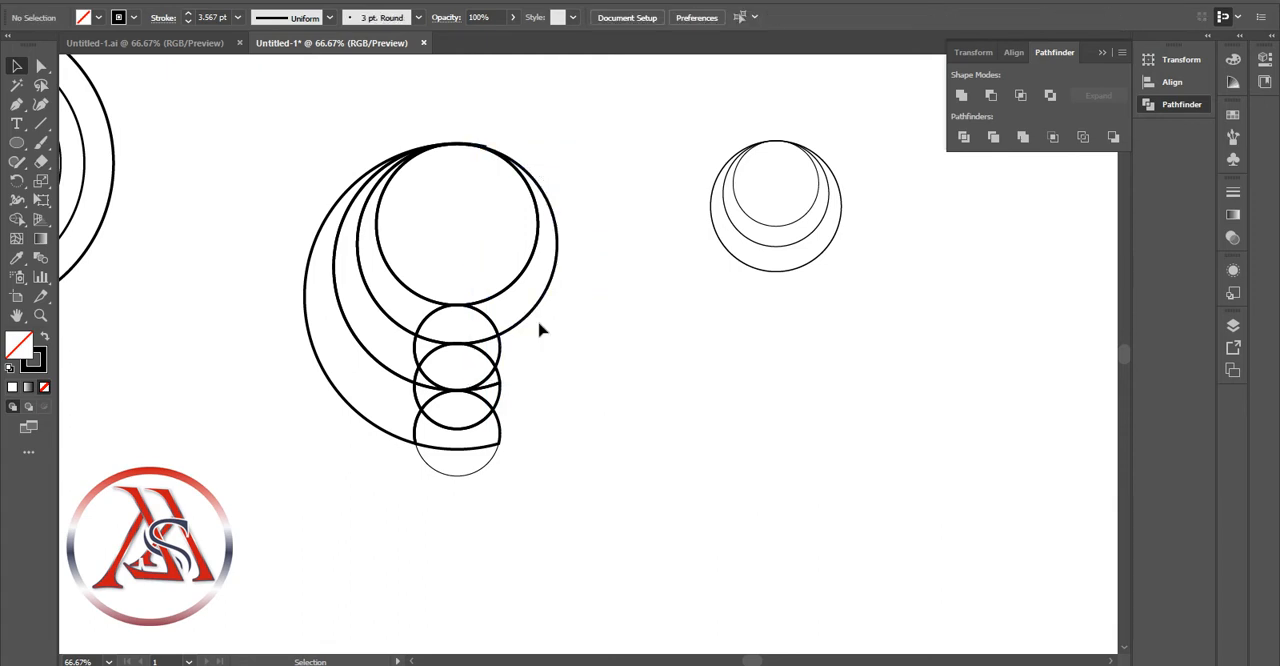
click(530, 317)
key(Delete)
click(530, 262)
key(Delete)
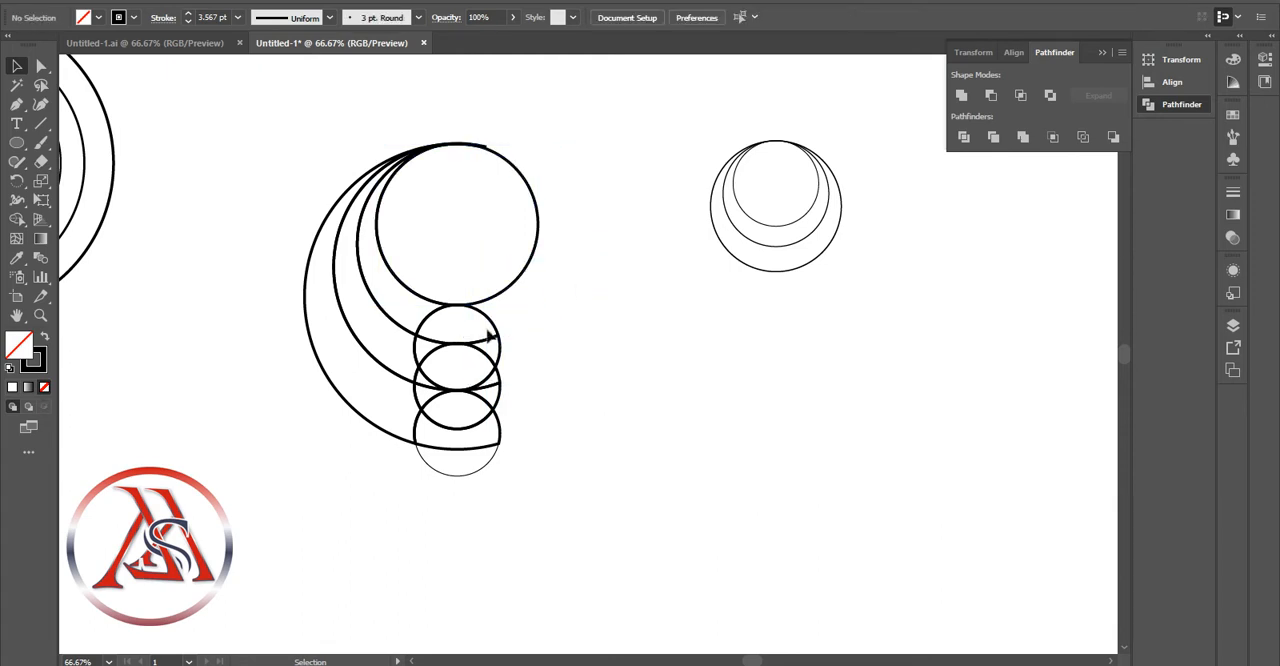
Delete the outer leftover pieces of the three small stacked circles beyond the curved arms
click(499, 349)
key(Delete)
click(503, 399)
key(Delete)
click(491, 463)
key(Delete)
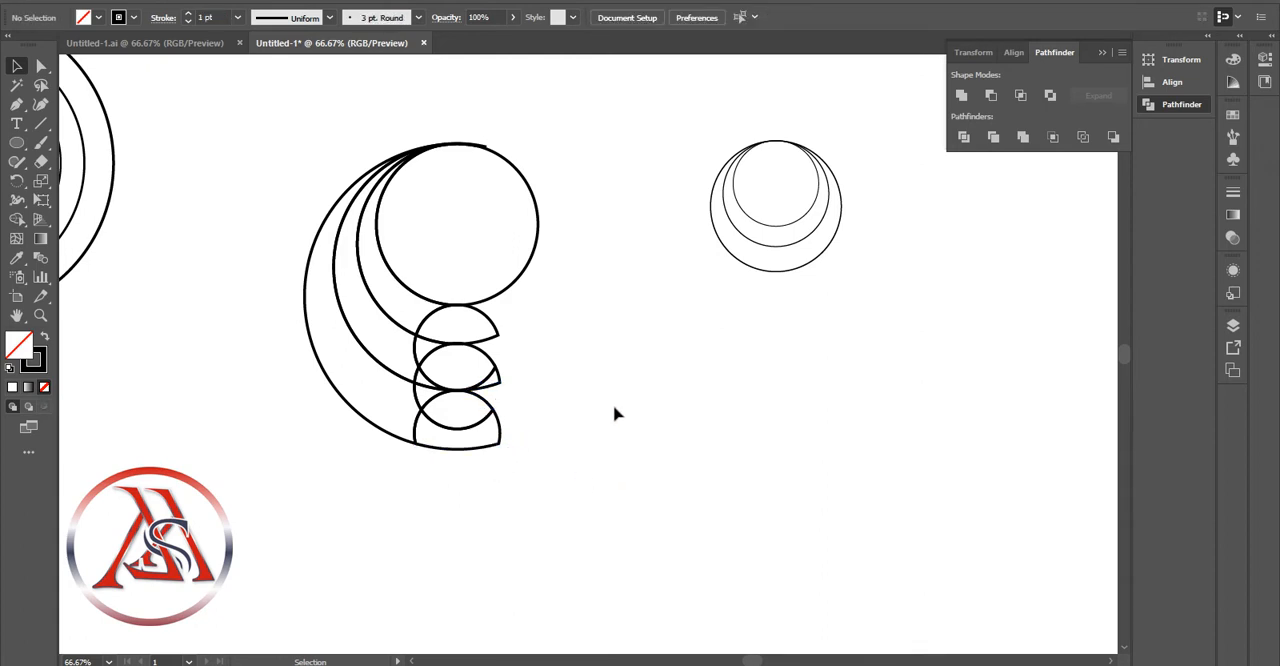
Delete the large inner circle piece and the leftover sliver at the upper tip of the arcs
drag(534, 263, 763, 372)
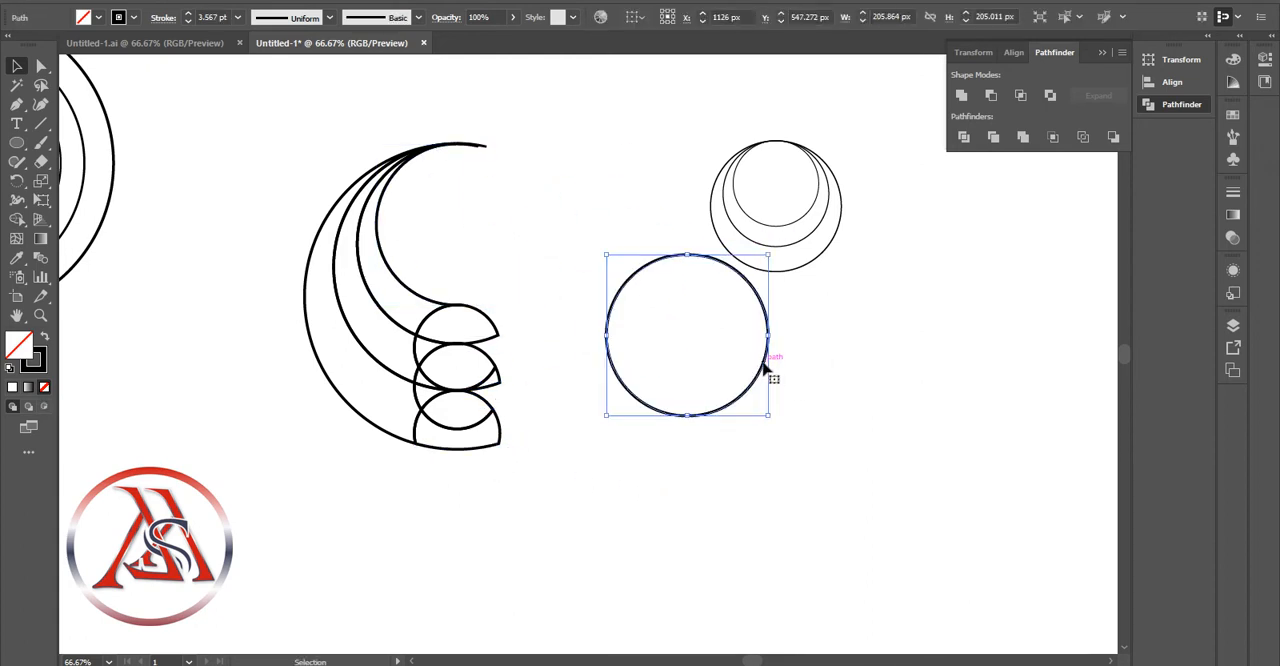
click(772, 365)
key(ctrl+z)
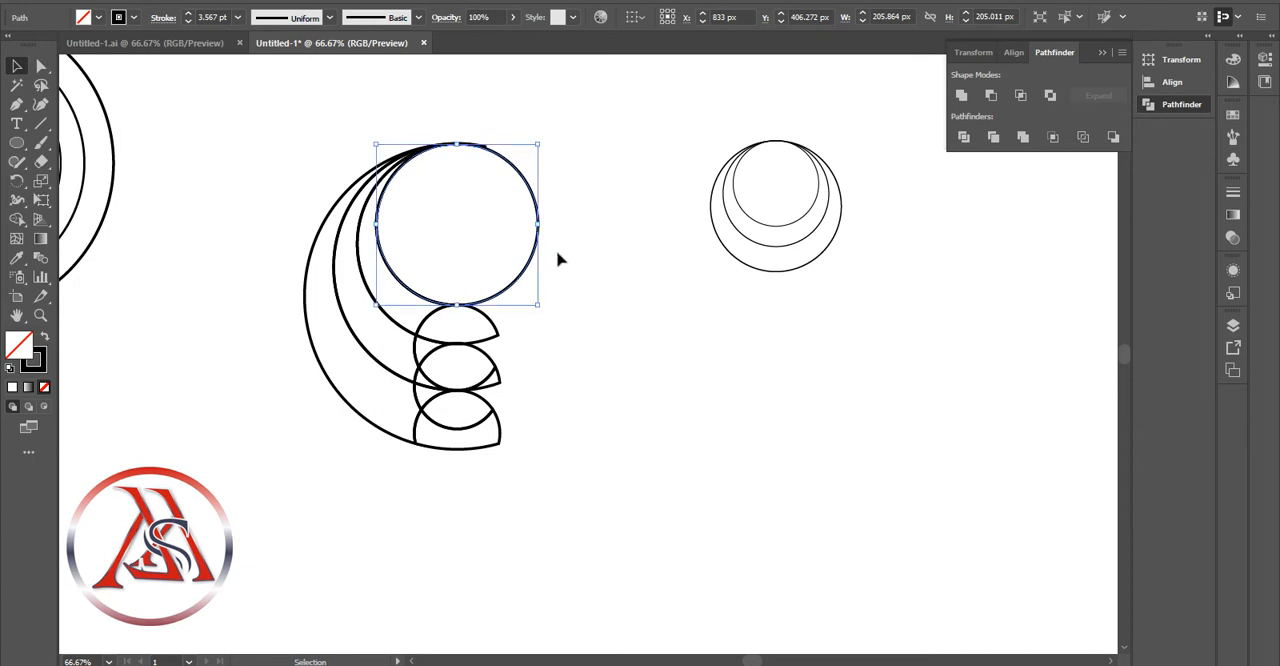
key(Delete)
click(495, 140)
key(Delete)
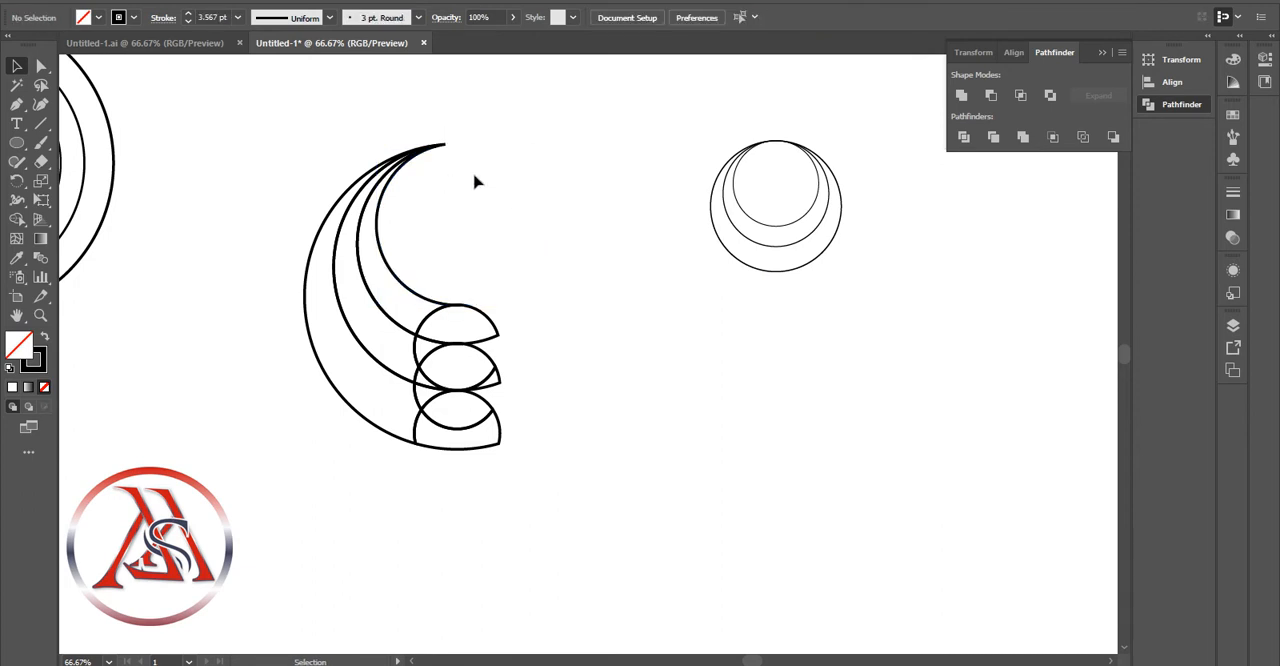
Ungroup the remaining curved pieces and group them together again
scroll(428, 263, left, 2)
click(430, 255)
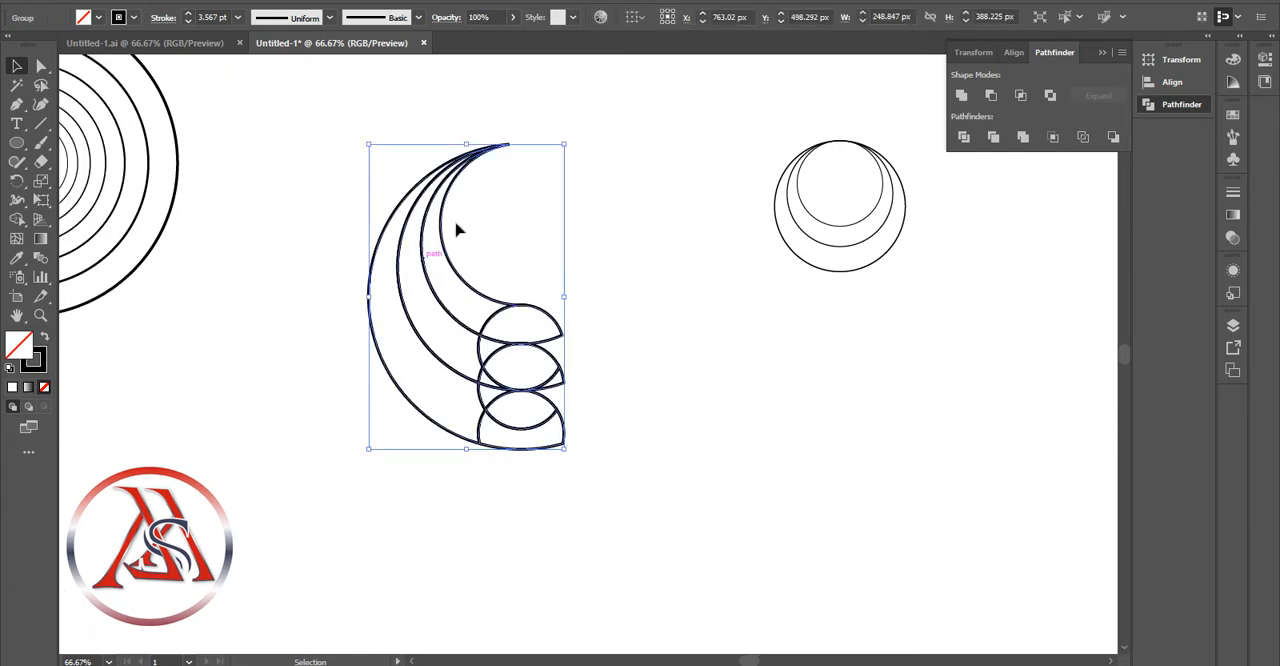
right_click(490, 142)
click(574, 271)
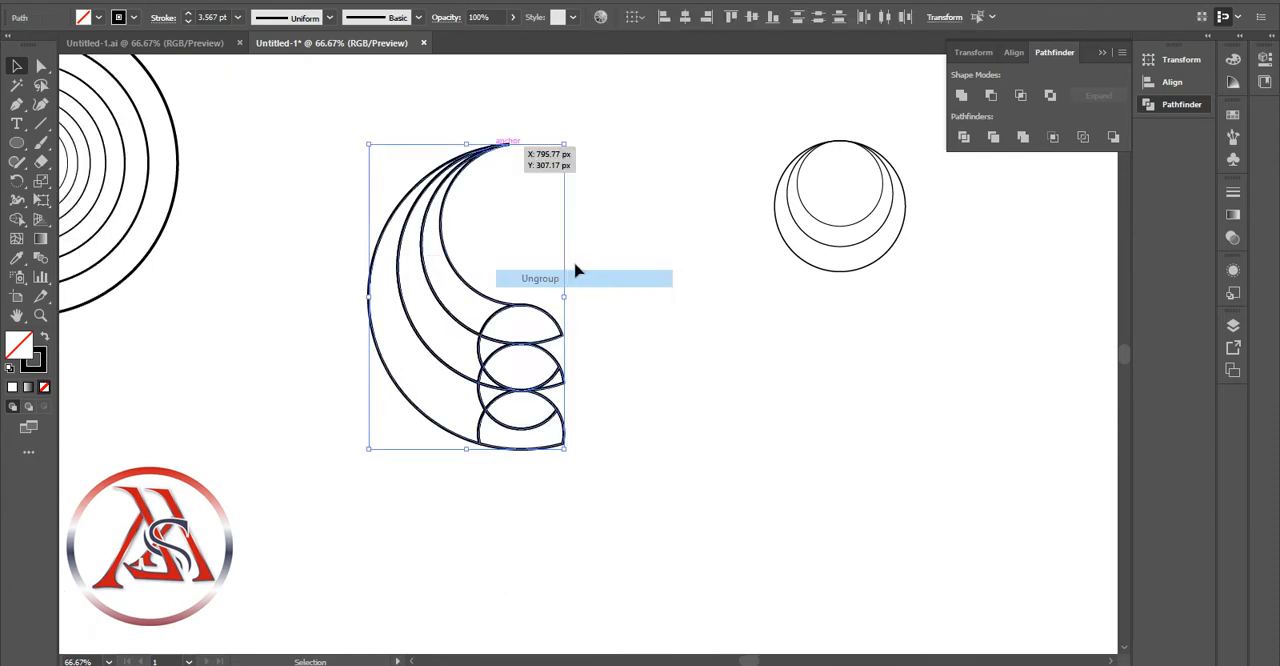
right_click(470, 290)
click(600, 401)
click(634, 386)
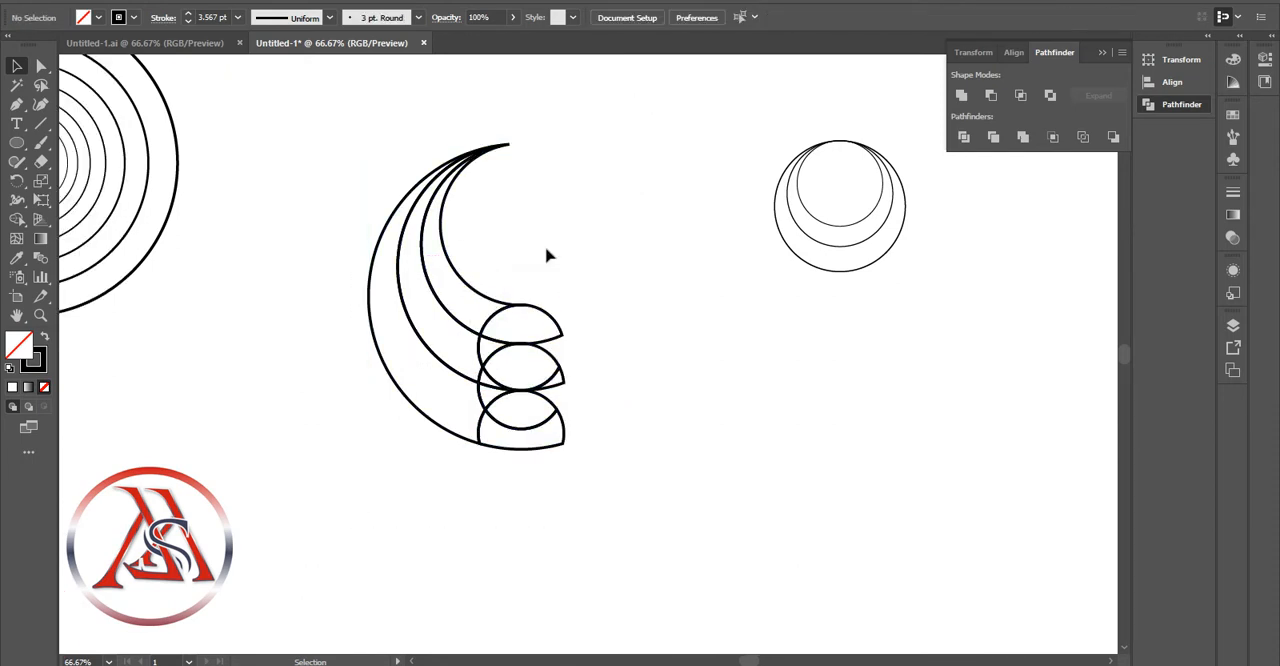
click(469, 174)
right_click(466, 170)
click(520, 285)
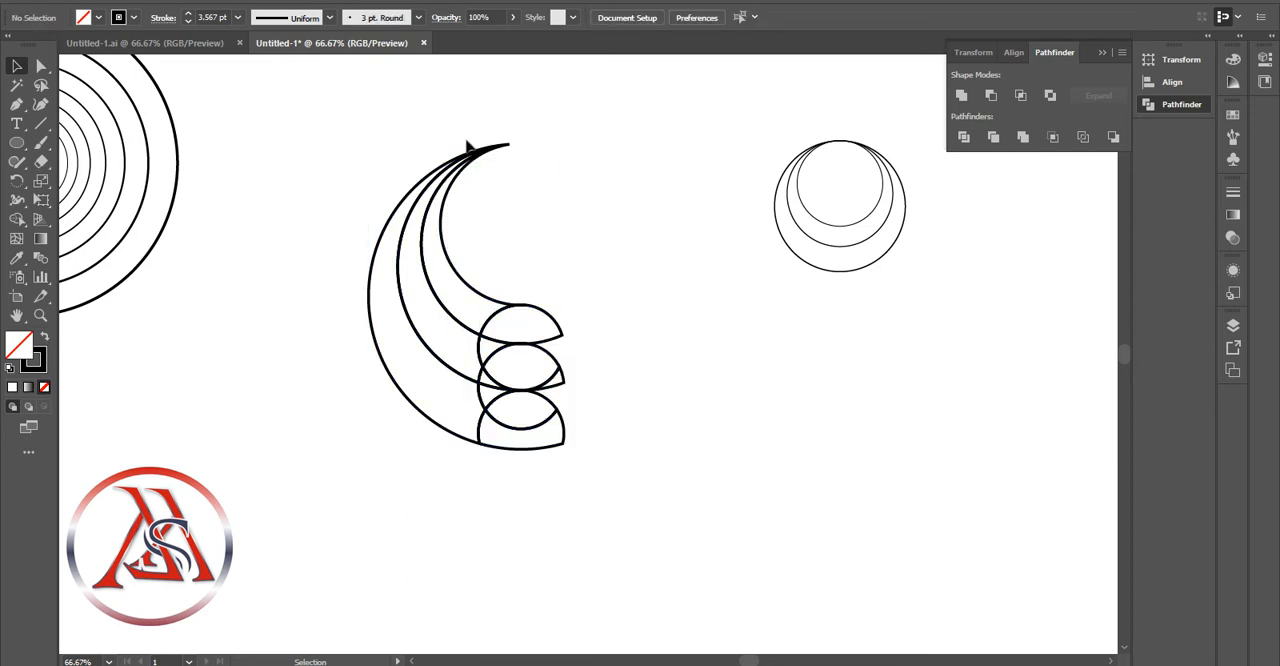
click(524, 161)
click(506, 146)
click(539, 170)
click(497, 147)
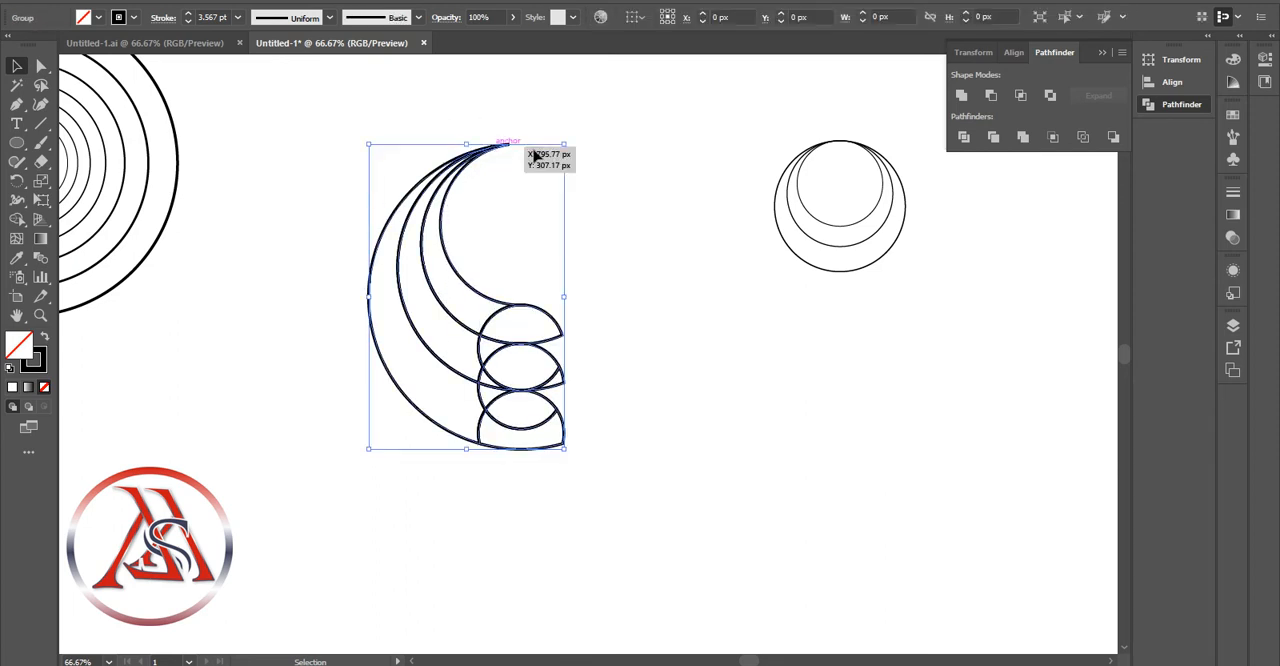
click(565, 188)
click(509, 146)
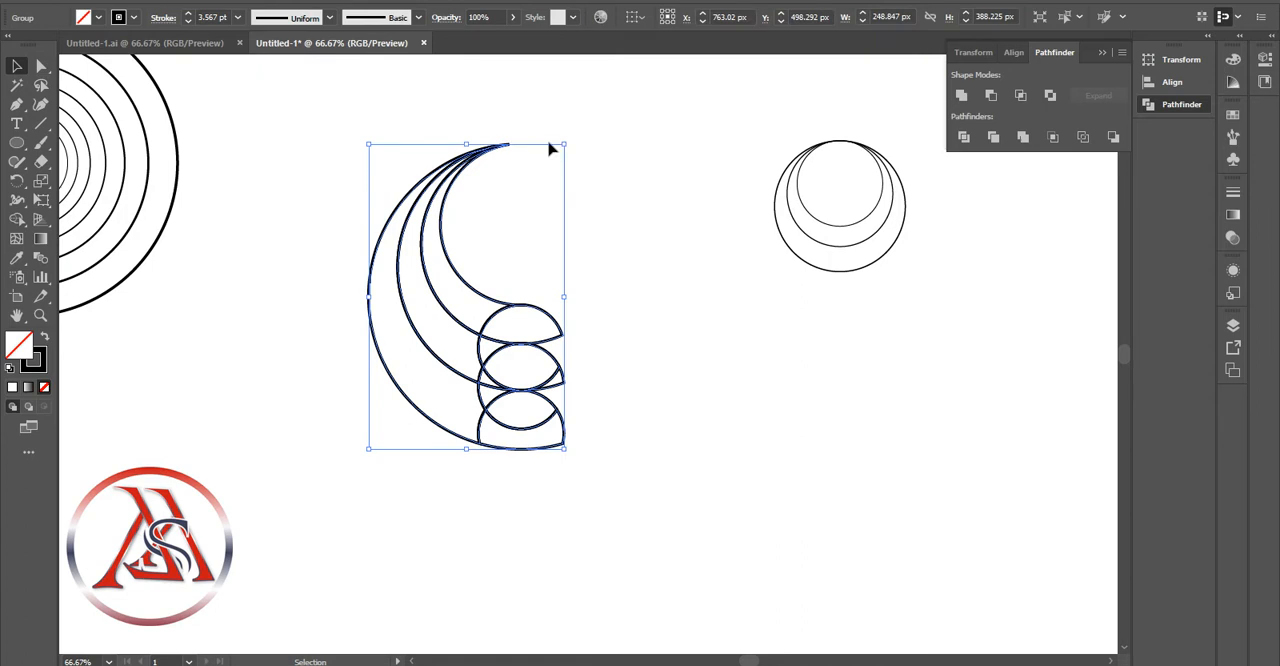
Move the grouped curved arms straight down the canvas to leave room above them
click(422, 475)
click(463, 371)
drag(463, 371, 460, 480)
click(799, 419)
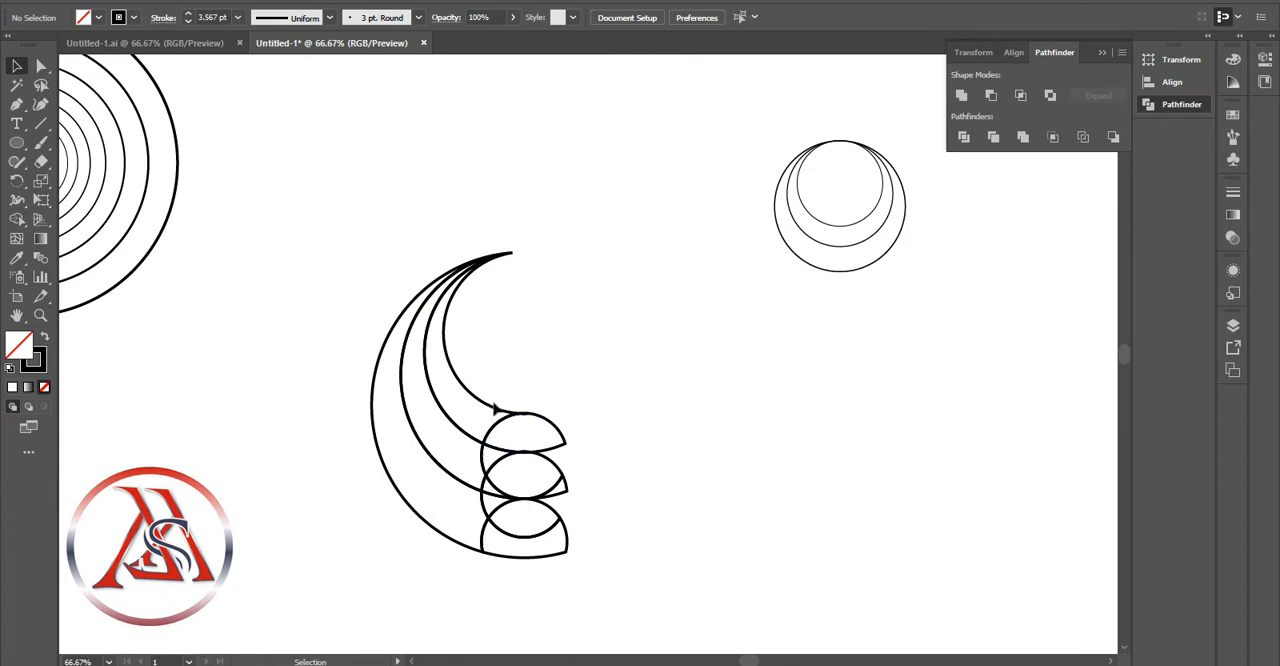
Duplicate the four concentric circles from 314.546 px inward and centre the copies on the curved arms' upper tip
drag(743, 661, 733, 661)
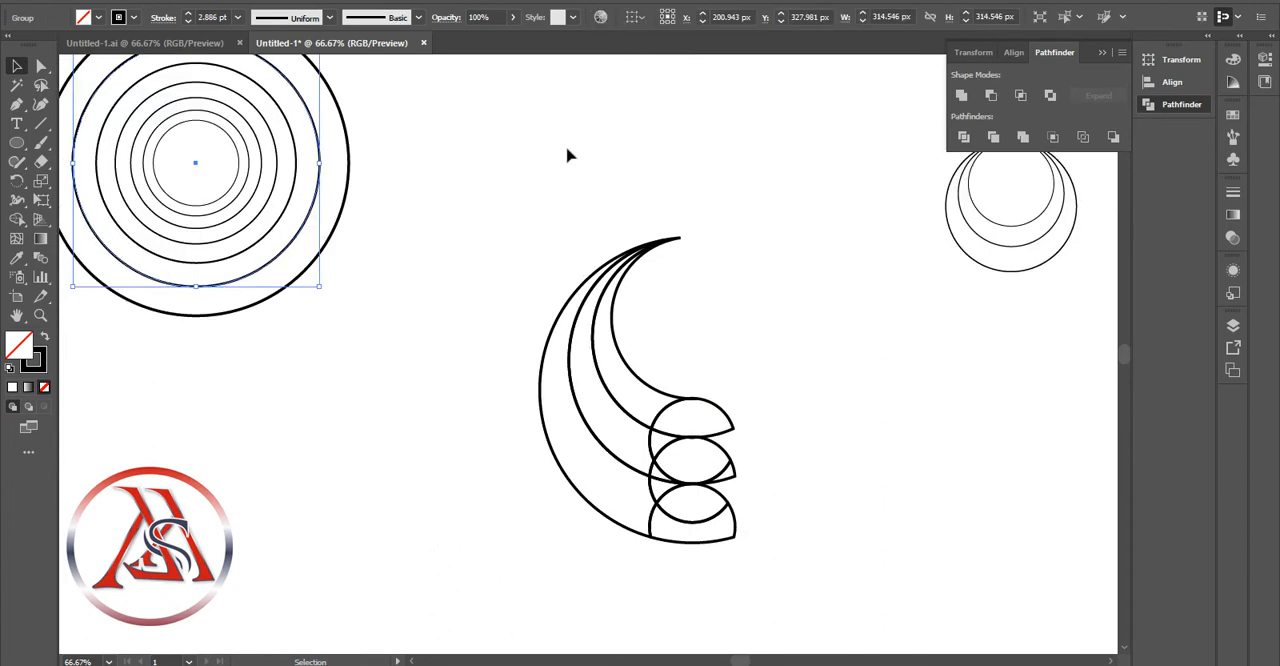
click(396, 174)
click(318, 210)
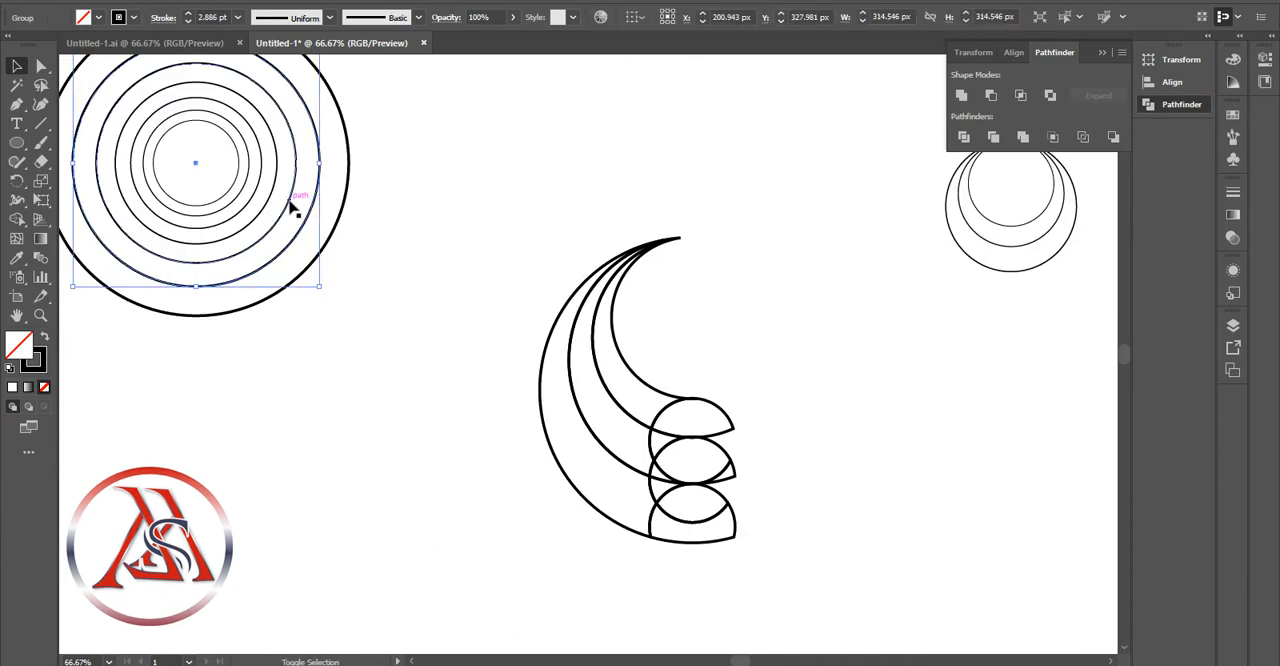
shift+click(261, 185)
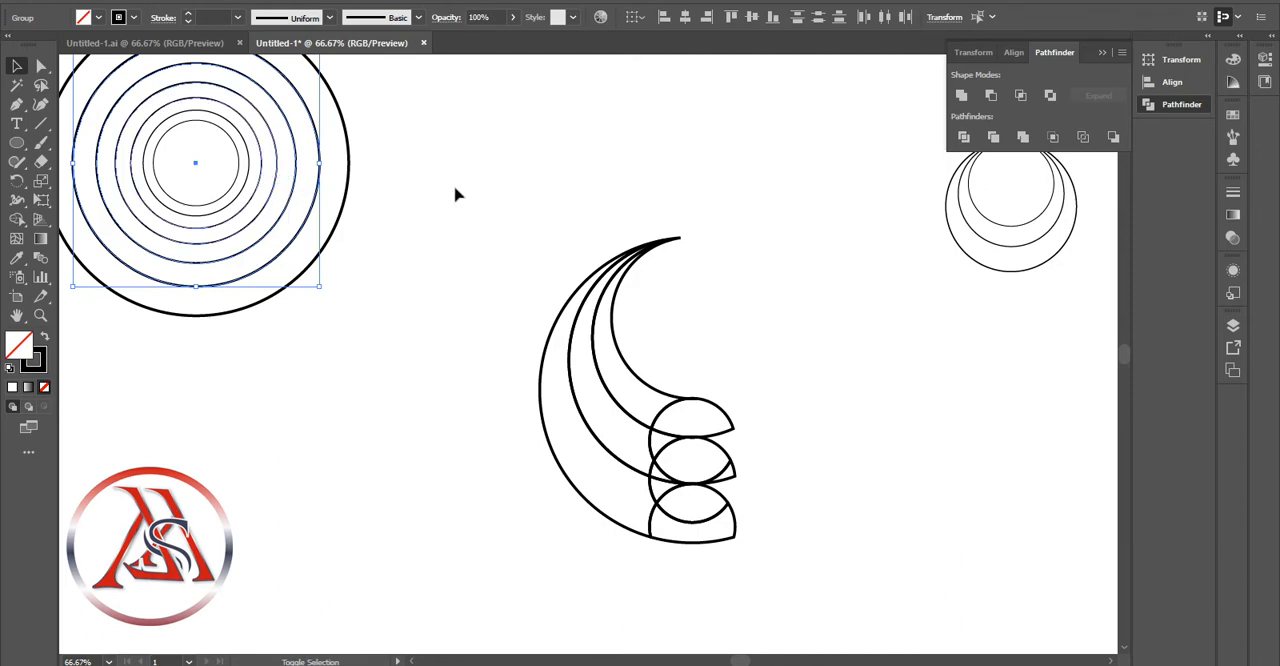
key(ctrl+c)
key(ctrl+v)
drag(614, 235, 707, 119)
click(938, 318)
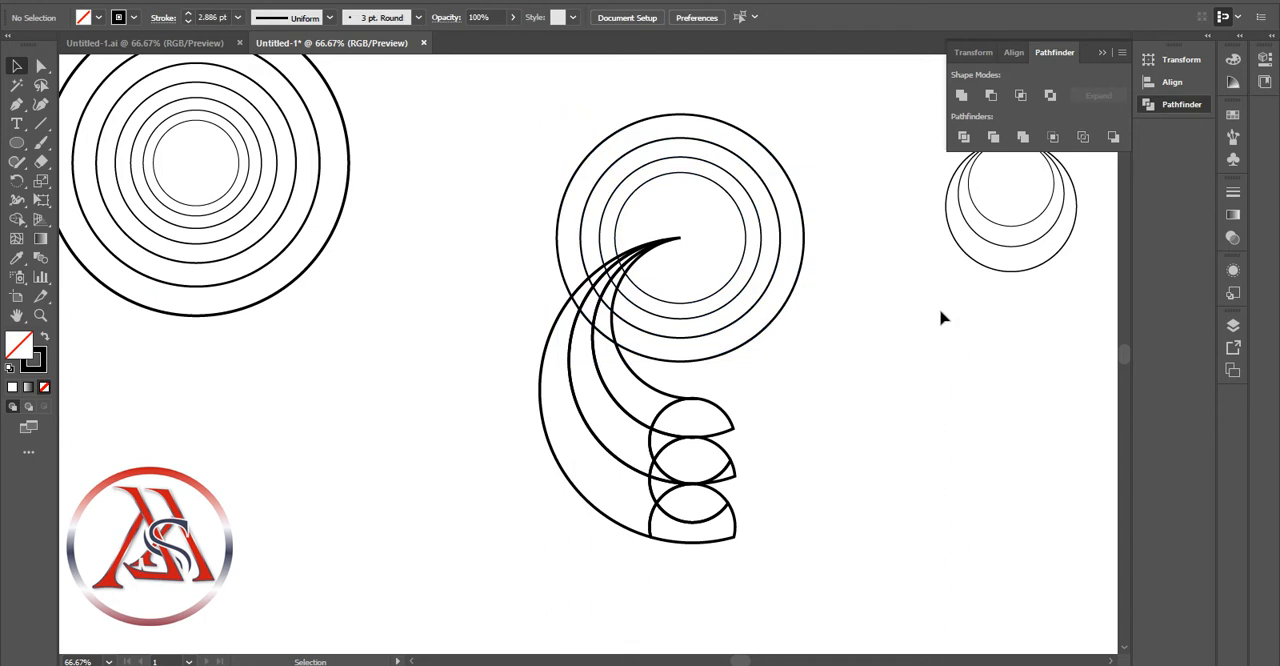
Place a copy of the 254.468 px circle inside the largest circle over the arms, near its left edge
click(274, 240)
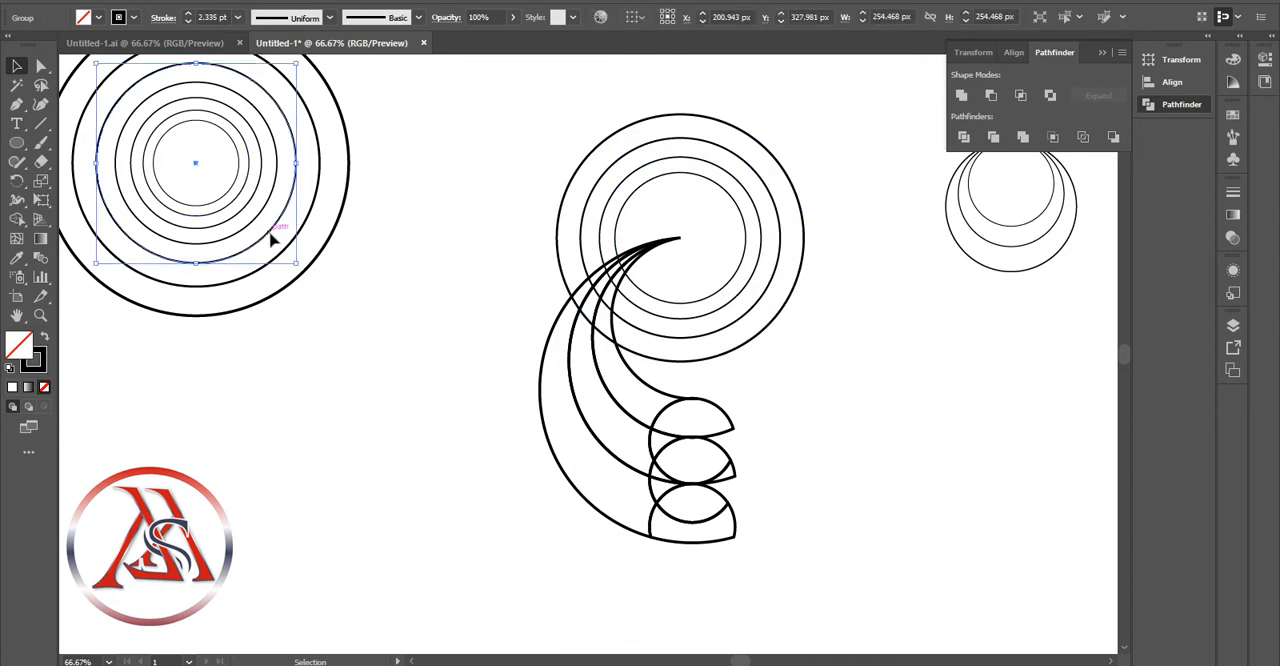
key(ctrl+c)
key(ctrl+v)
drag(541, 447, 609, 326)
click(411, 309)
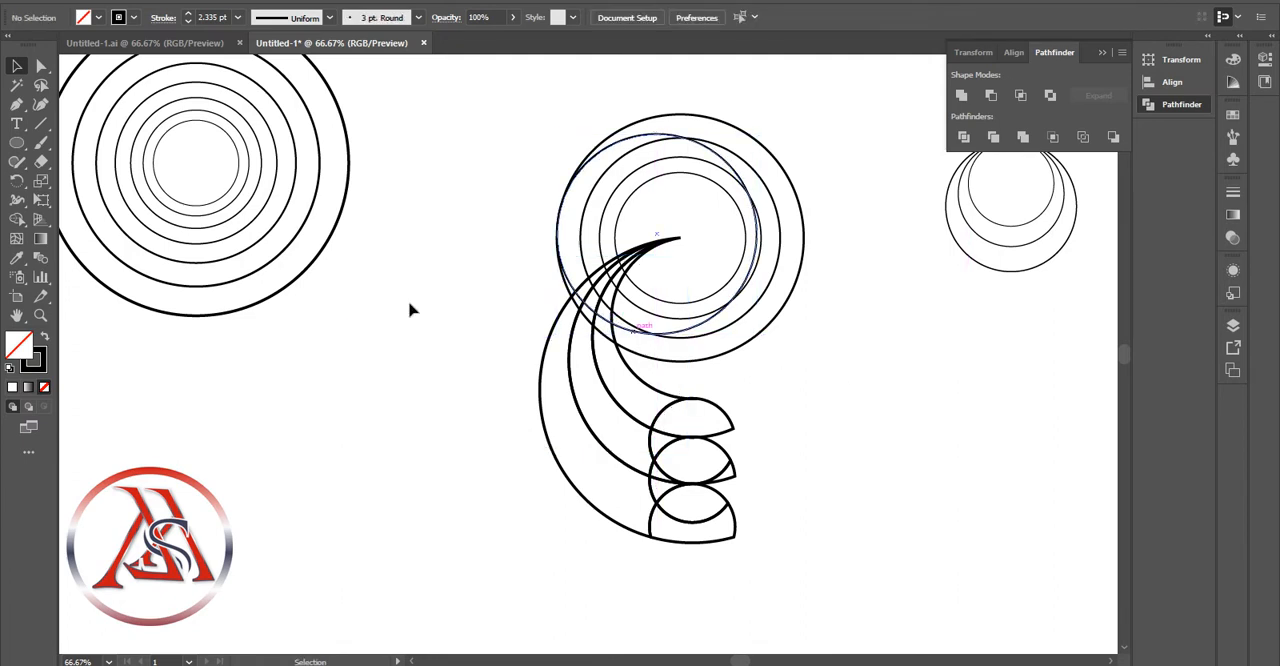
click(254, 230)
key(ctrl+c)
key(ctrl+v)
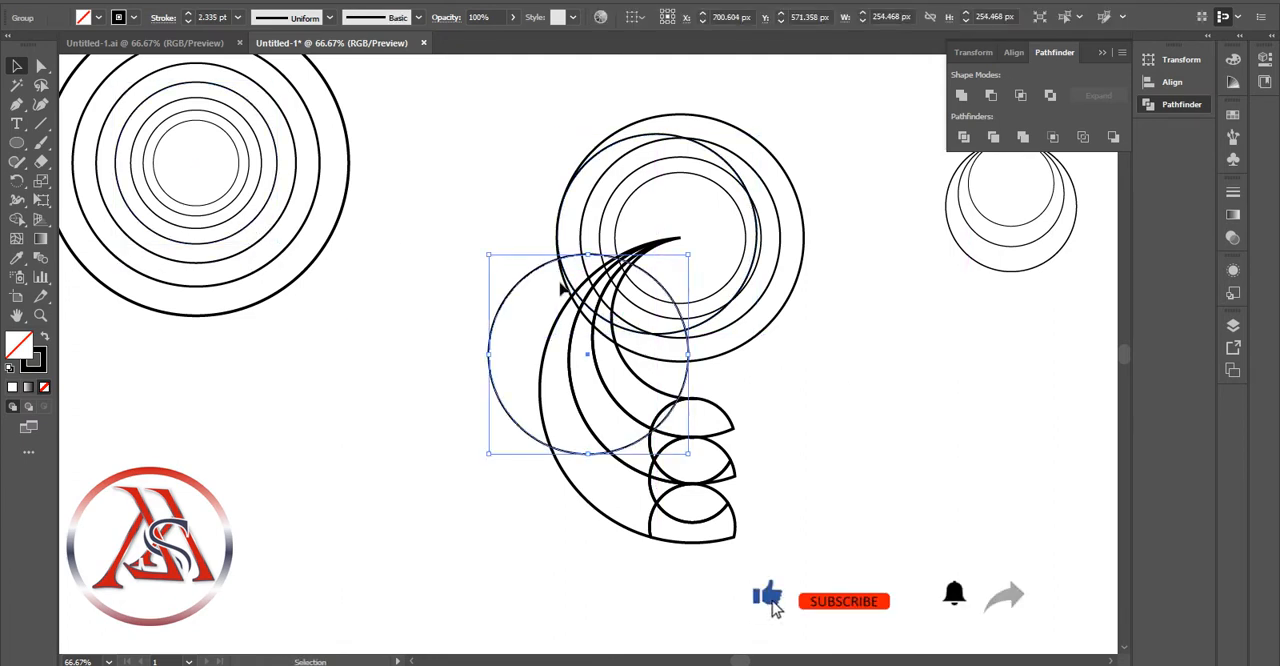
key(Delete)
Place a copy of the 205.864 px circle inside the circles over the arms, touching the largest one's left edge
click(271, 204)
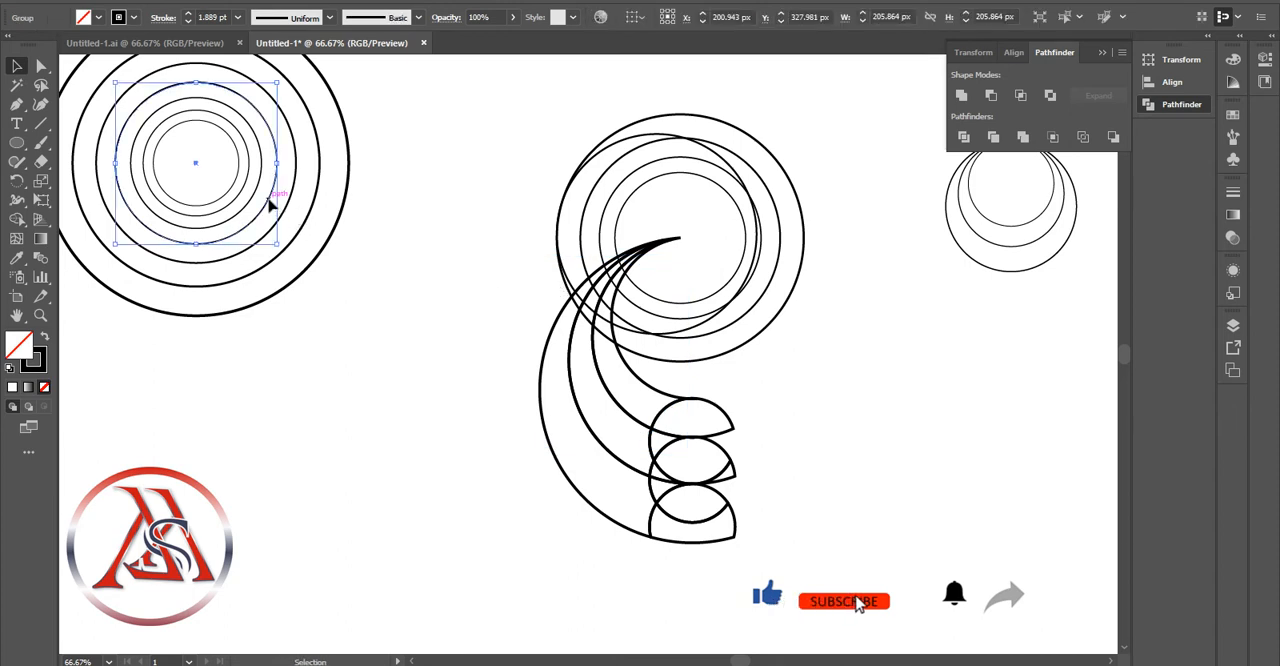
key(ctrl+c)
key(ctrl+v)
drag(632, 425, 681, 294)
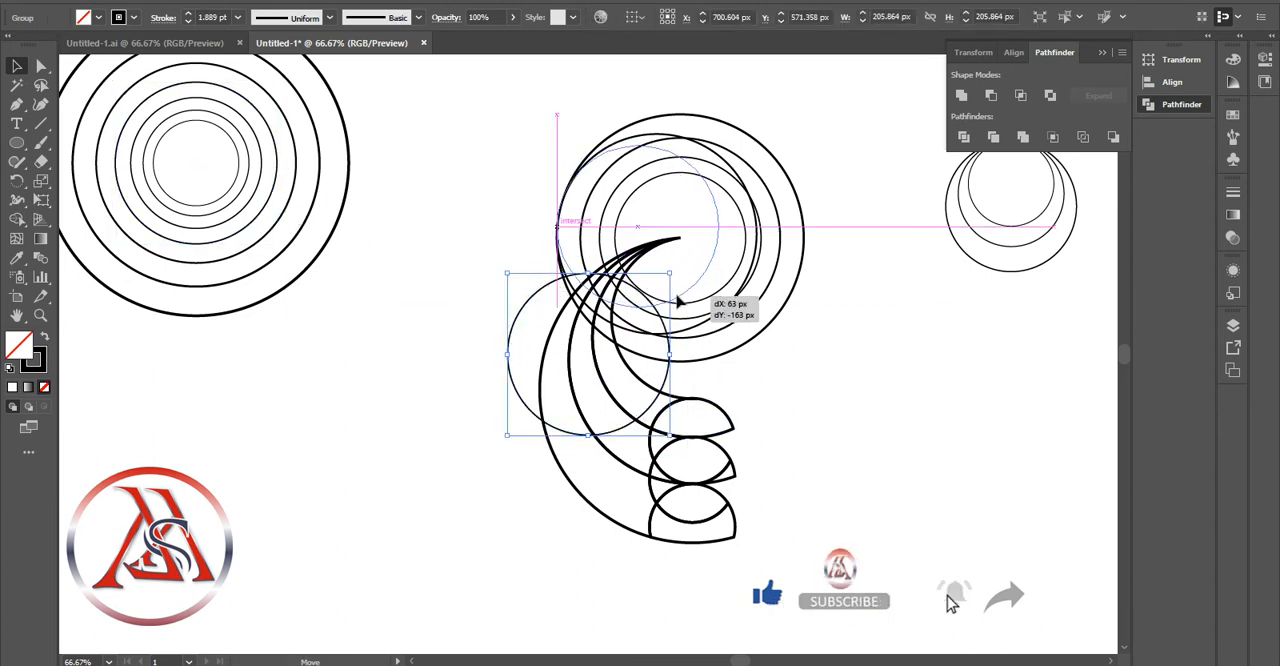
click(898, 324)
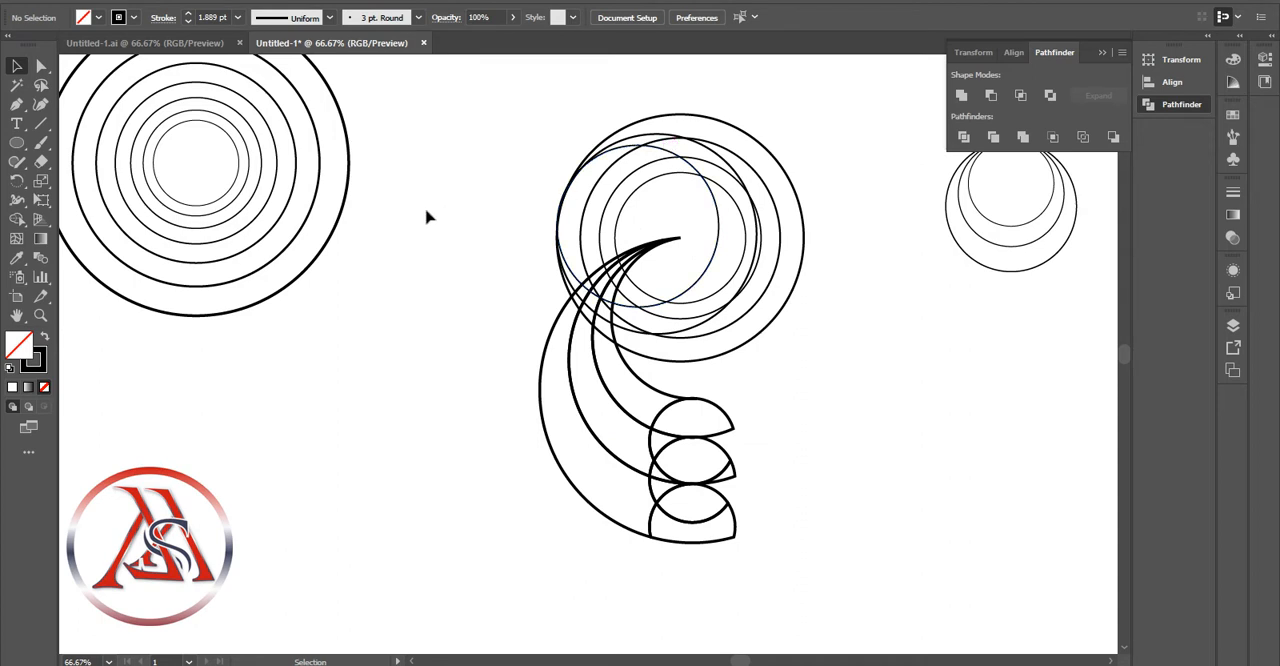
Place a copy of the 166.544 px circle inside the circles over the arms, near the largest one's left edge
click(237, 226)
key(ctrl+c)
key(ctrl+v)
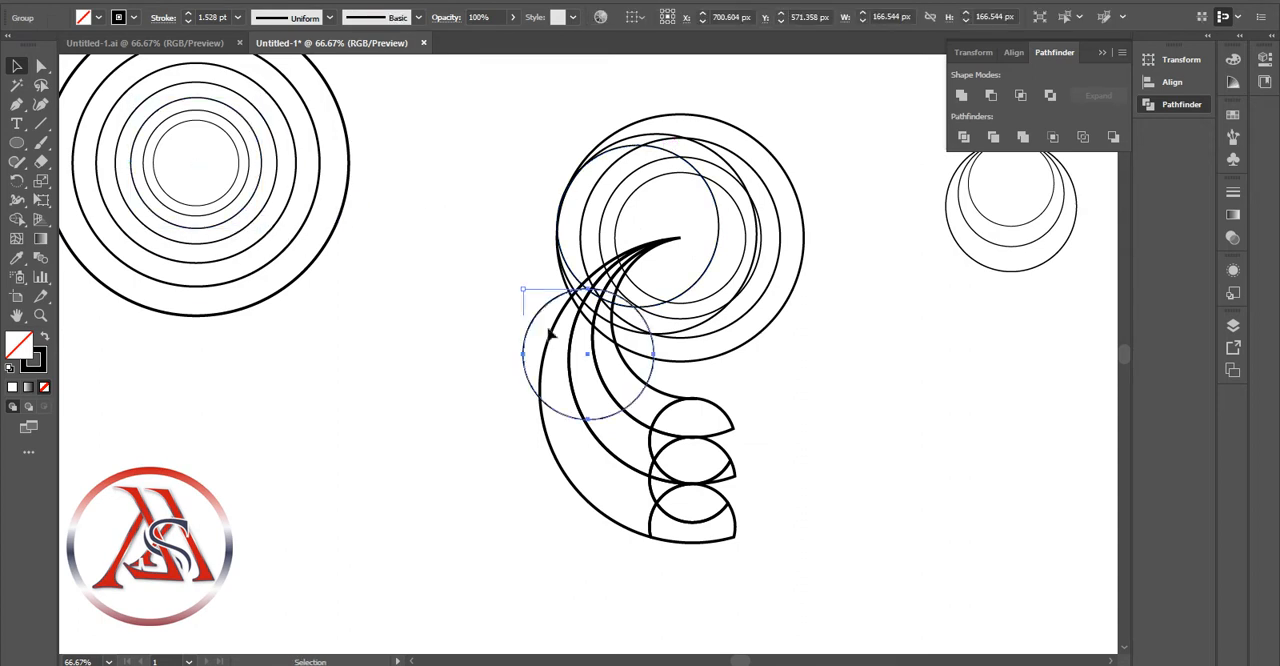
drag(626, 400, 670, 265)
click(1080, 409)
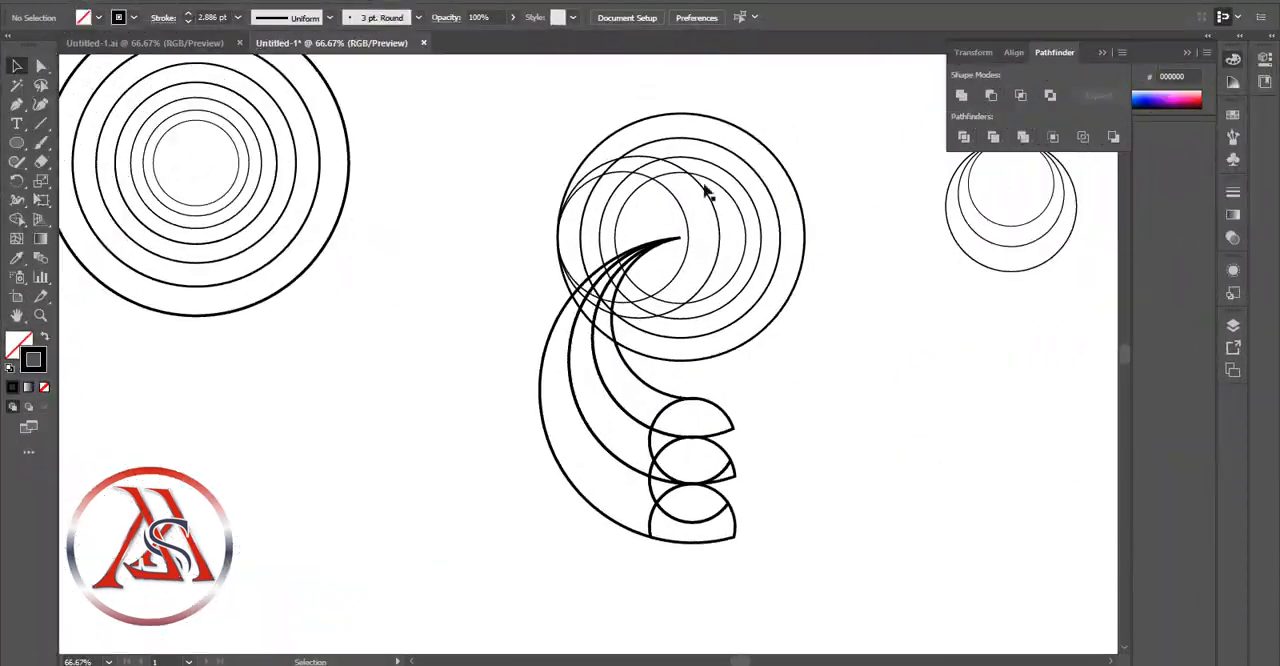
Divide the overlapping circles above the arms with Pathfinder and ungroup the resulting pieces
click(688, 188)
click(963, 137)
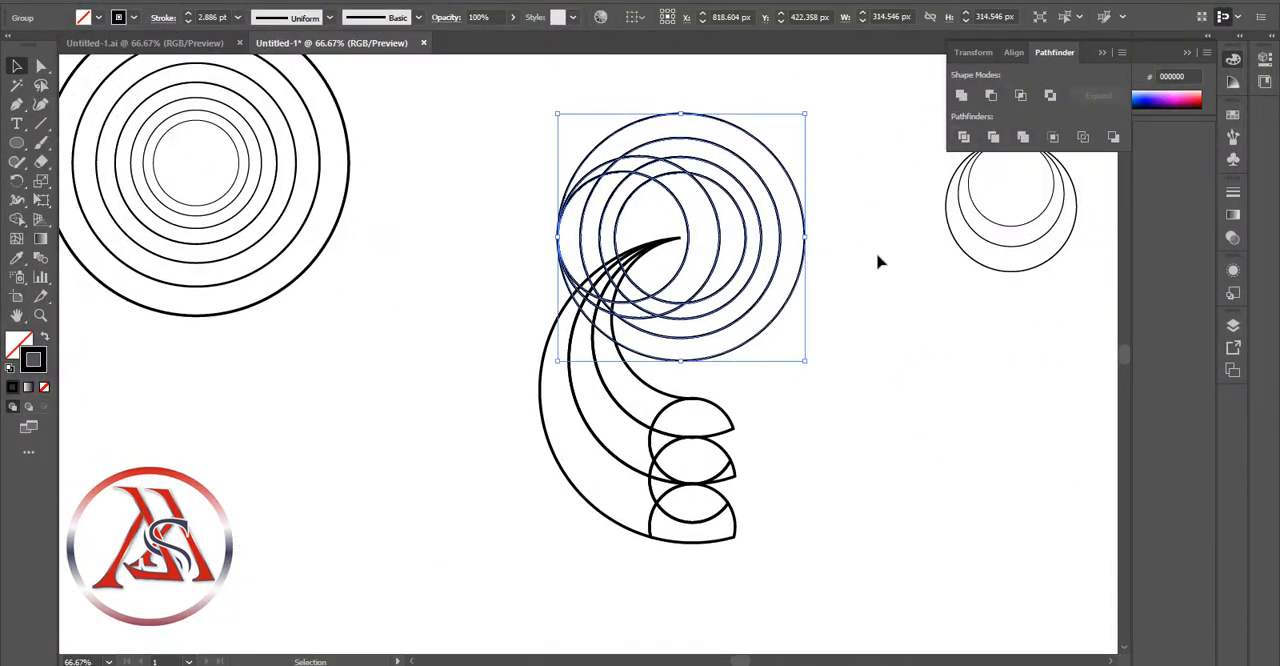
click(652, 562)
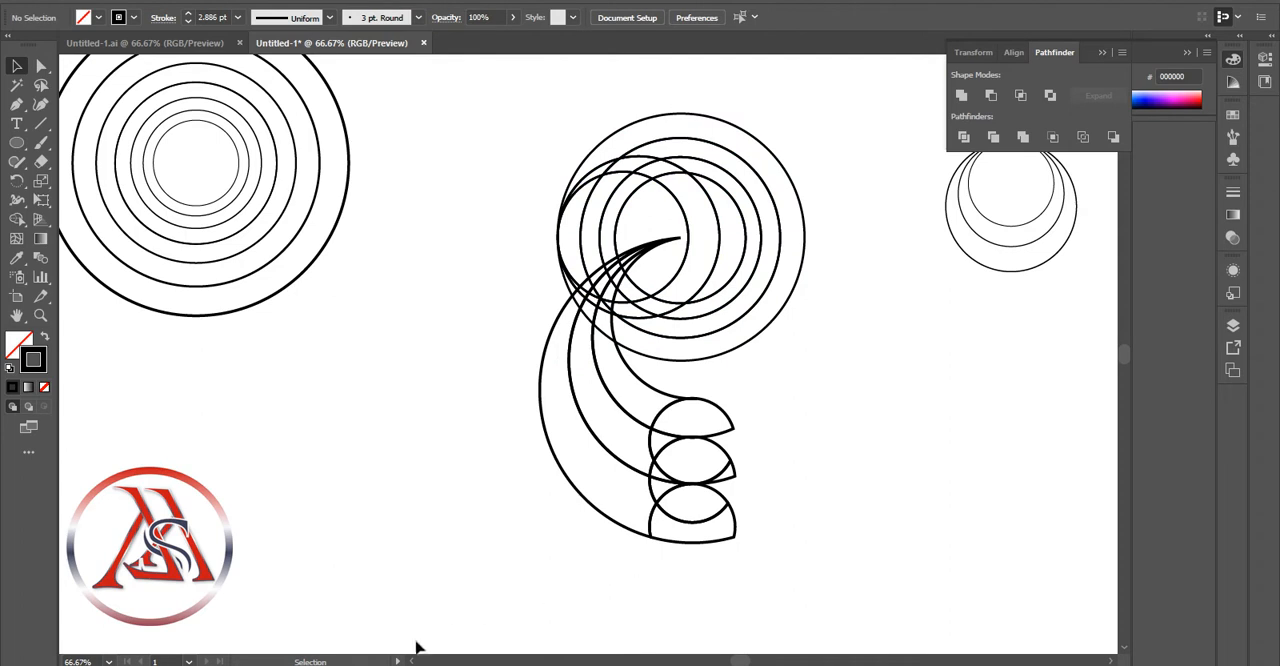
click(594, 170)
right_click(594, 170)
click(680, 305)
click(891, 386)
click(597, 166)
key(Delete)
click(596, 174)
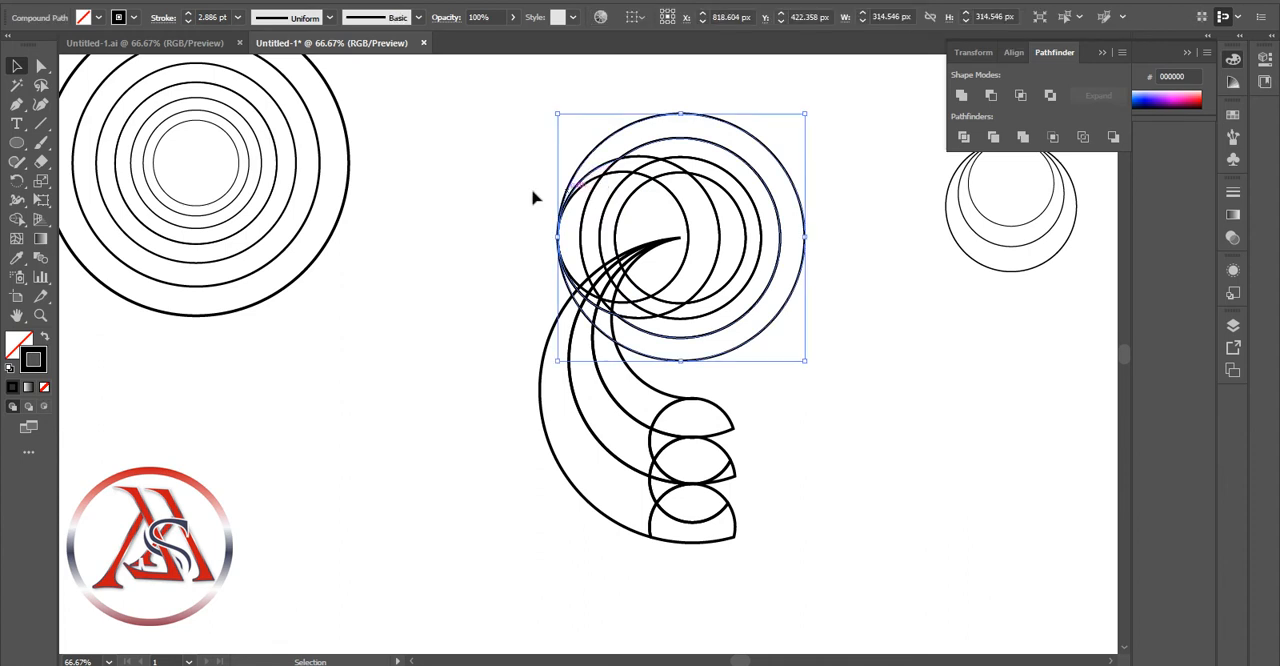
click(533, 191)
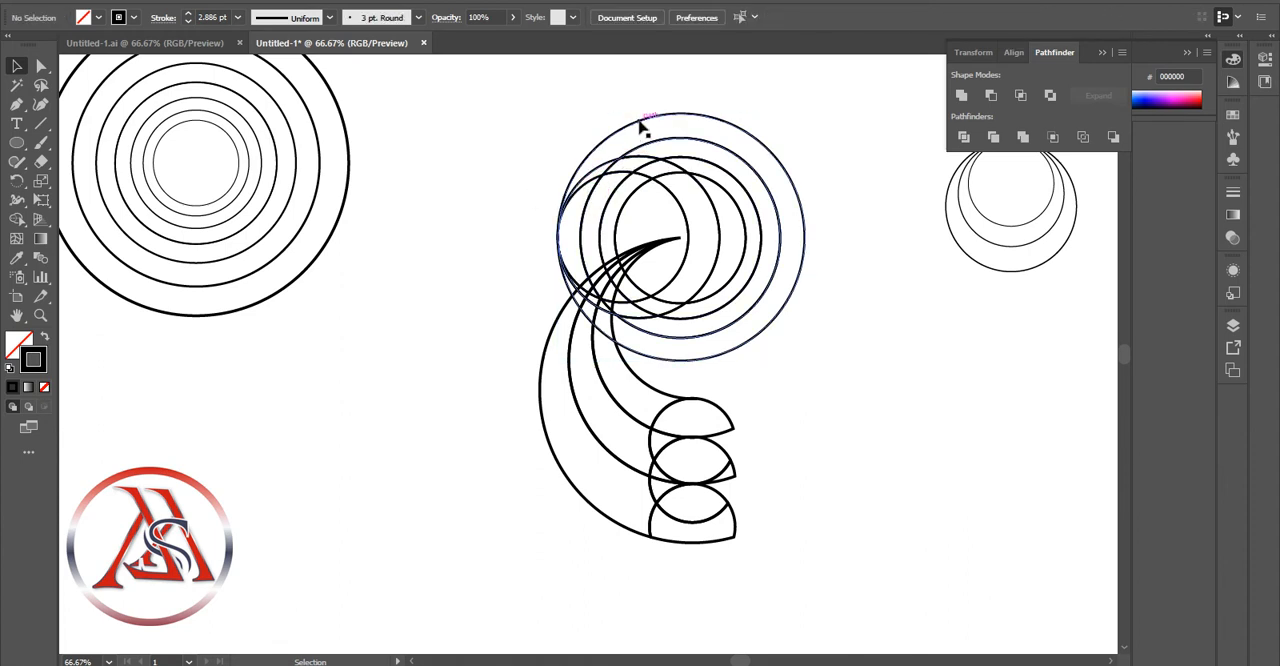
right_click(694, 117)
click(906, 392)
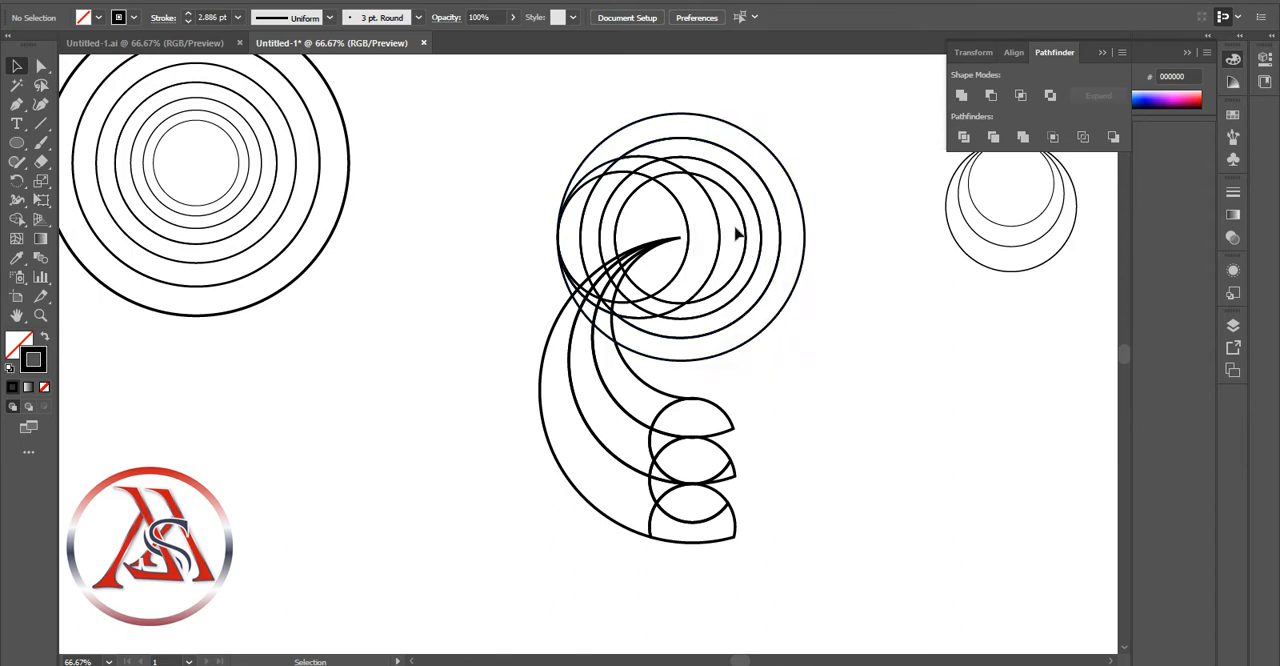
Delete the divided pieces on the left side of the circles and the outermost ring
click(752, 200)
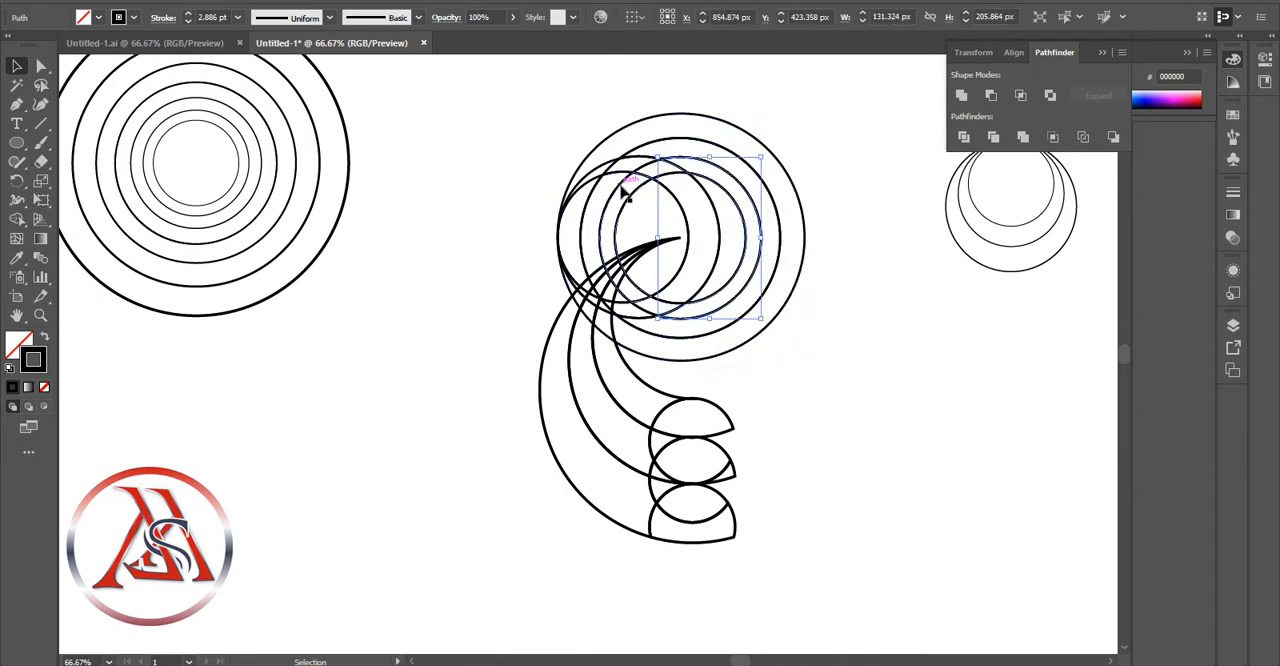
click(902, 350)
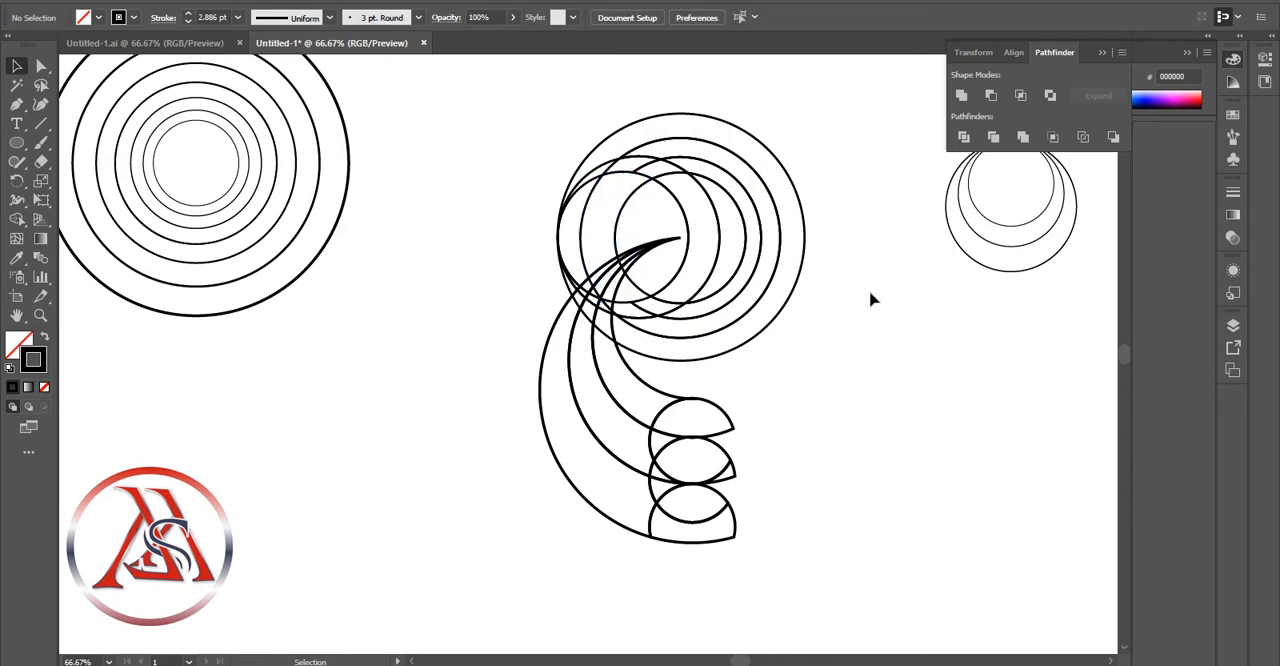
click(584, 219)
key(Delete)
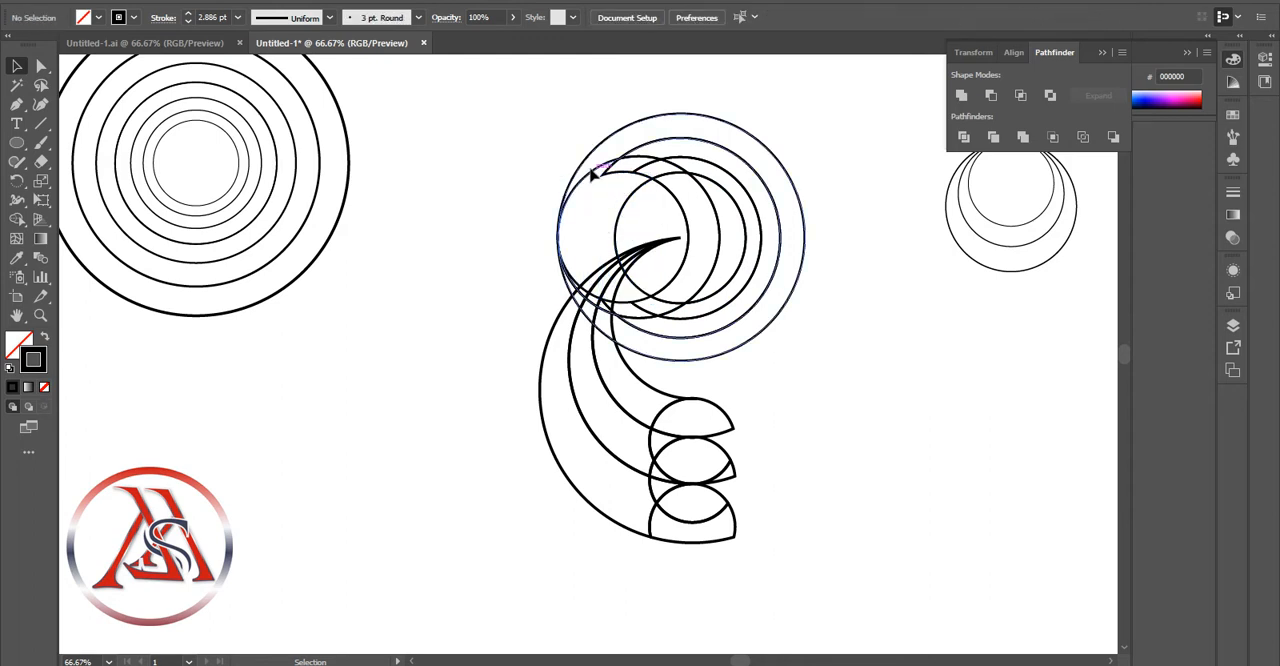
click(592, 168)
key(Delete)
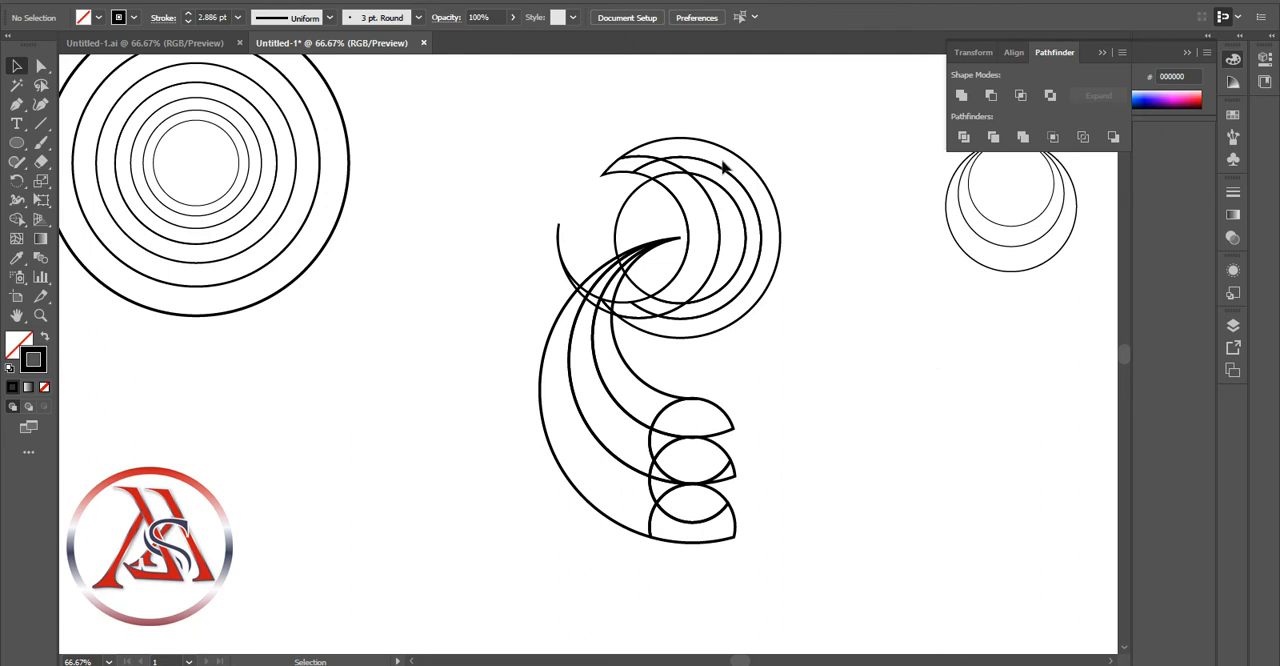
Delete the upper-left sliver, the inner overlap piece and the small lower fragments of the divided circles
mouse_move(645, 182)
mouse_down()
mouse_move(646, 166)
mouse_move(662, 165)
mouse_up()
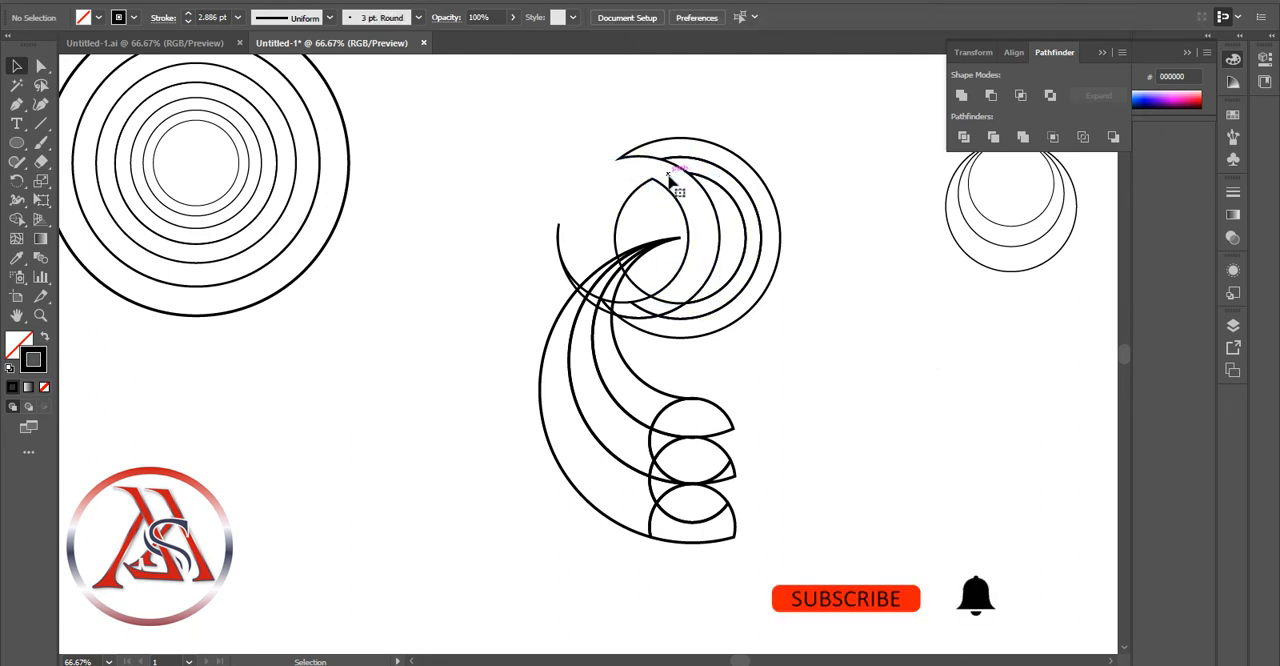
click(674, 198)
key(Delete)
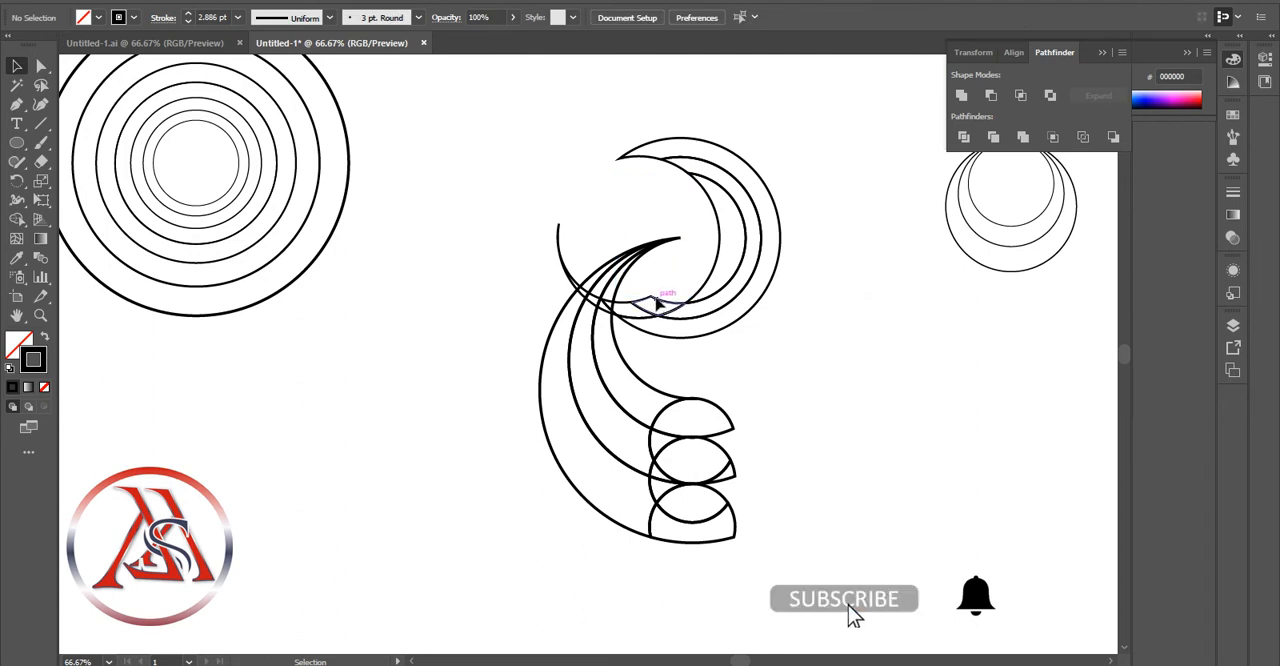
click(648, 306)
key(Delete)
click(639, 311)
key(Delete)
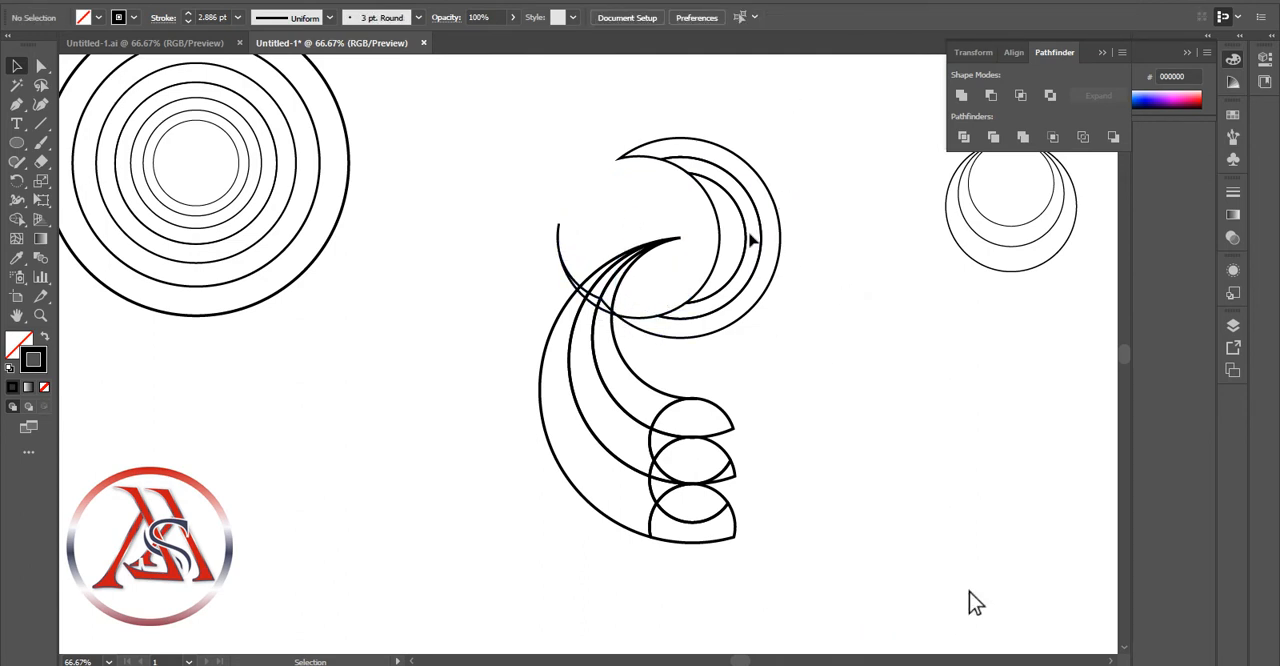
Merge the nested crescents on the right side of the divided circles into one large crescent
click(745, 236)
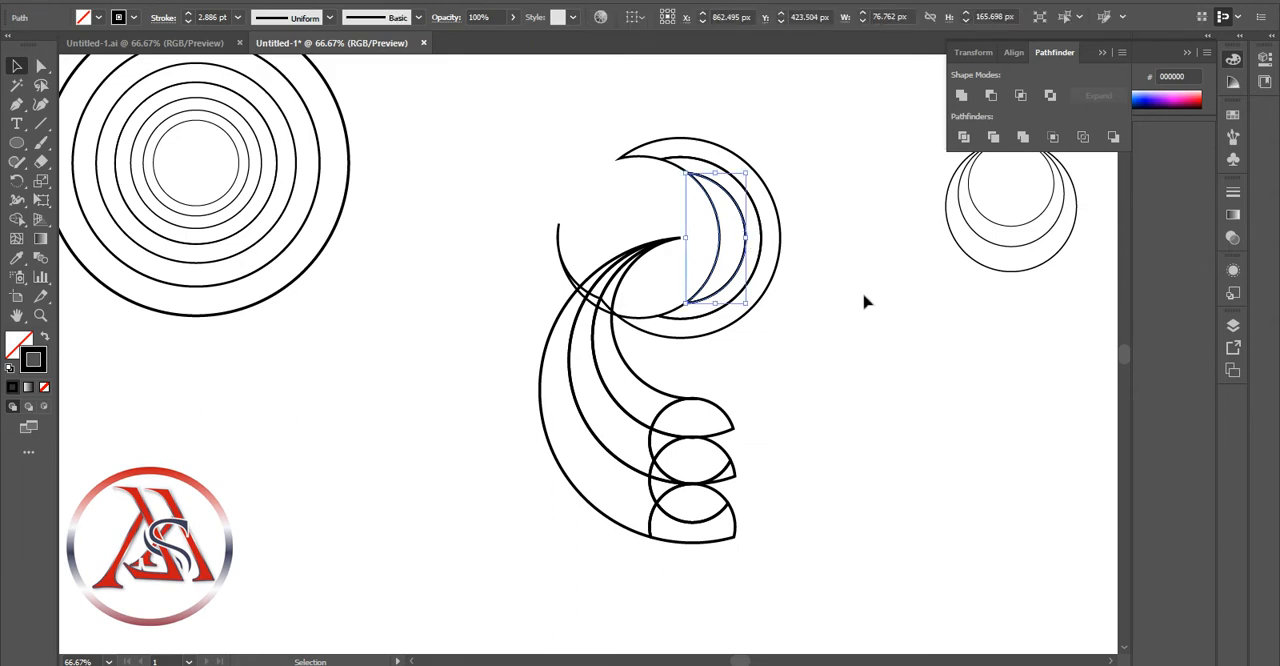
key(Delete)
key(ctrl+z)
key(Delete)
mouse_move(800, 96)
mouse_down()
mouse_move(650, 176)
mouse_move(729, 206)
mouse_move(735, 250)
mouse_up()
Try to join the thin lower-left sliver to the large crescent with the Shape Builder
click(21, 224)
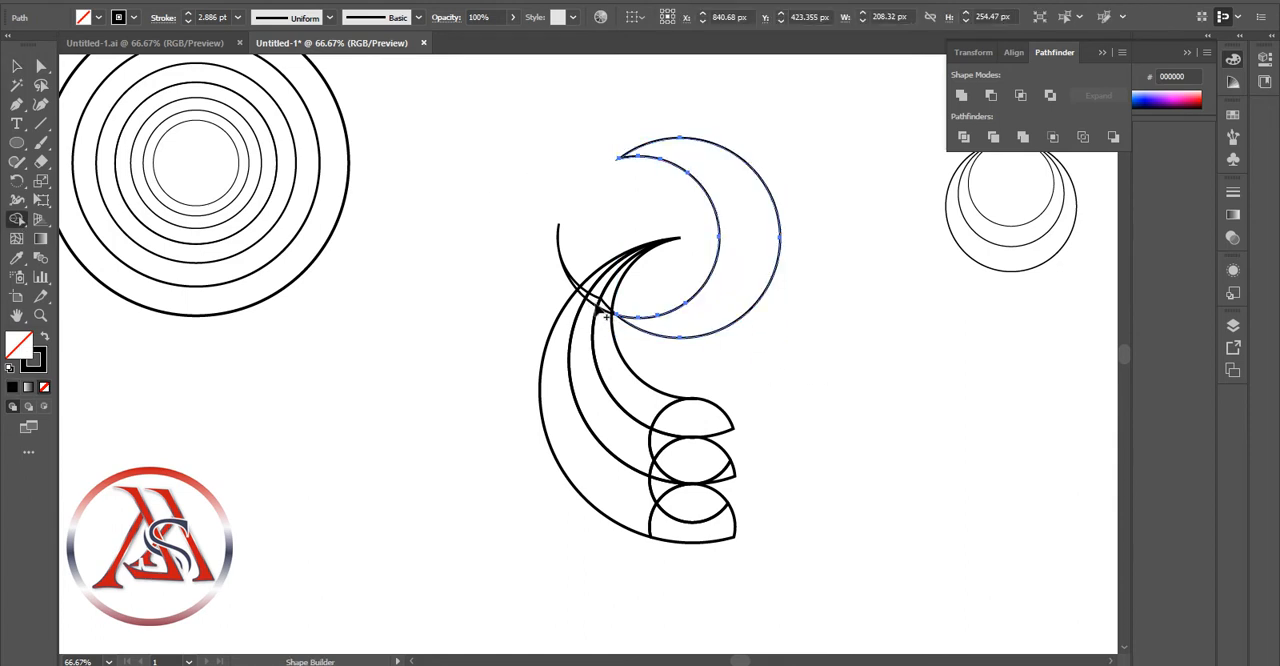
click(16, 66)
shift+click(590, 295)
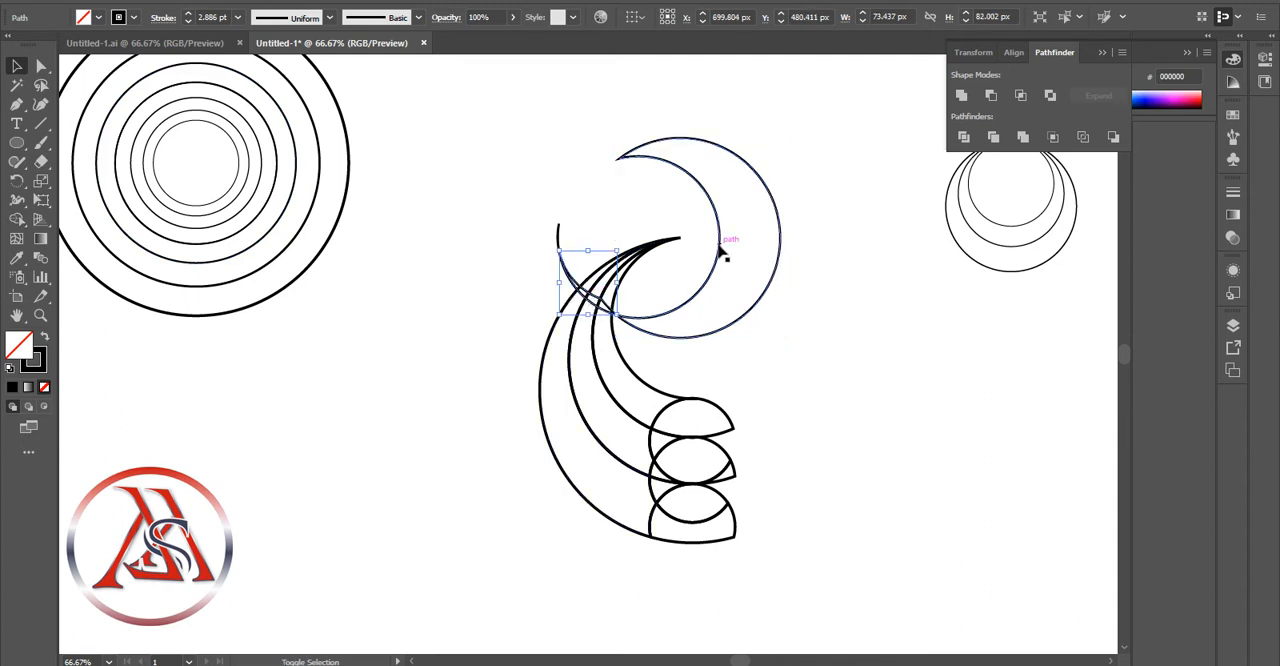
click(16, 218)
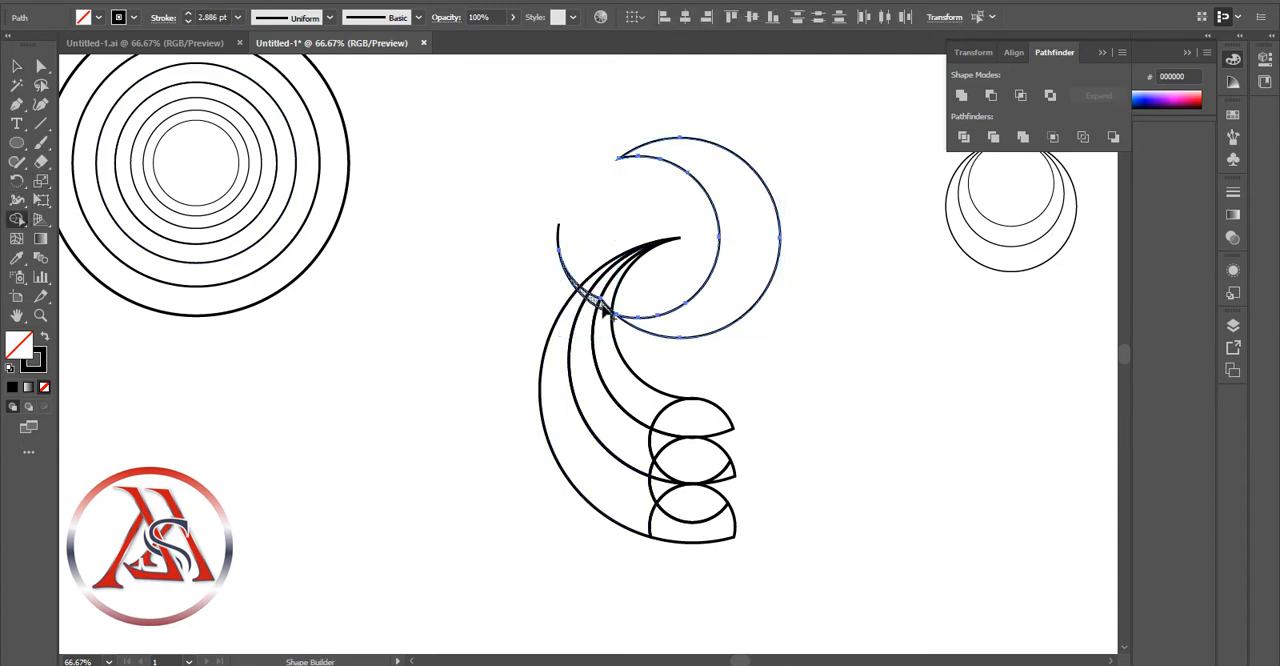
click(16, 65)
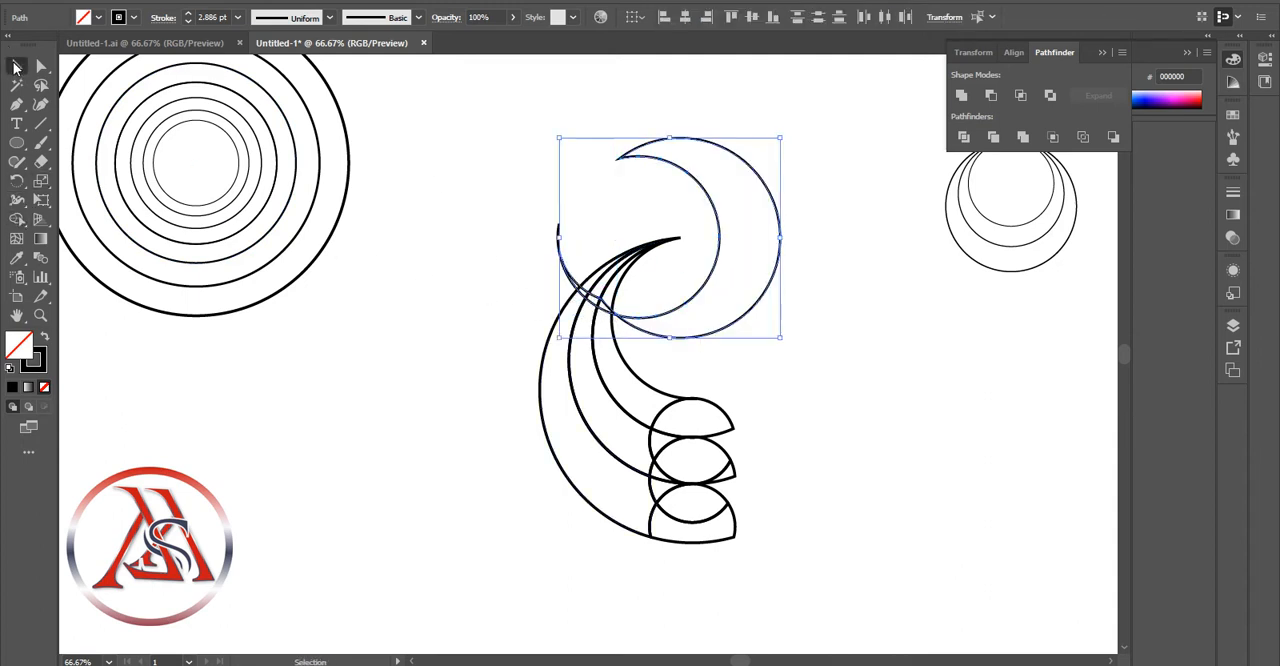
click(476, 257)
Place a copy of the 205.864 px circle inside the large crescent above the curved arms
click(290, 157)
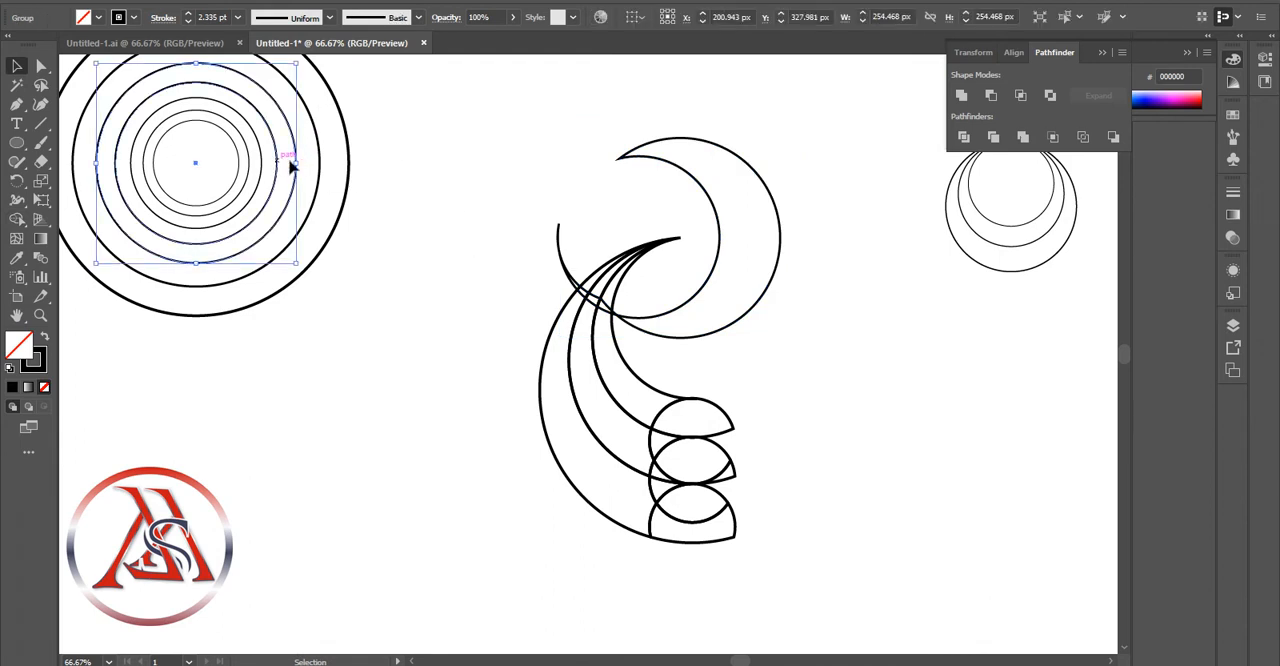
drag(294, 163, 741, 237)
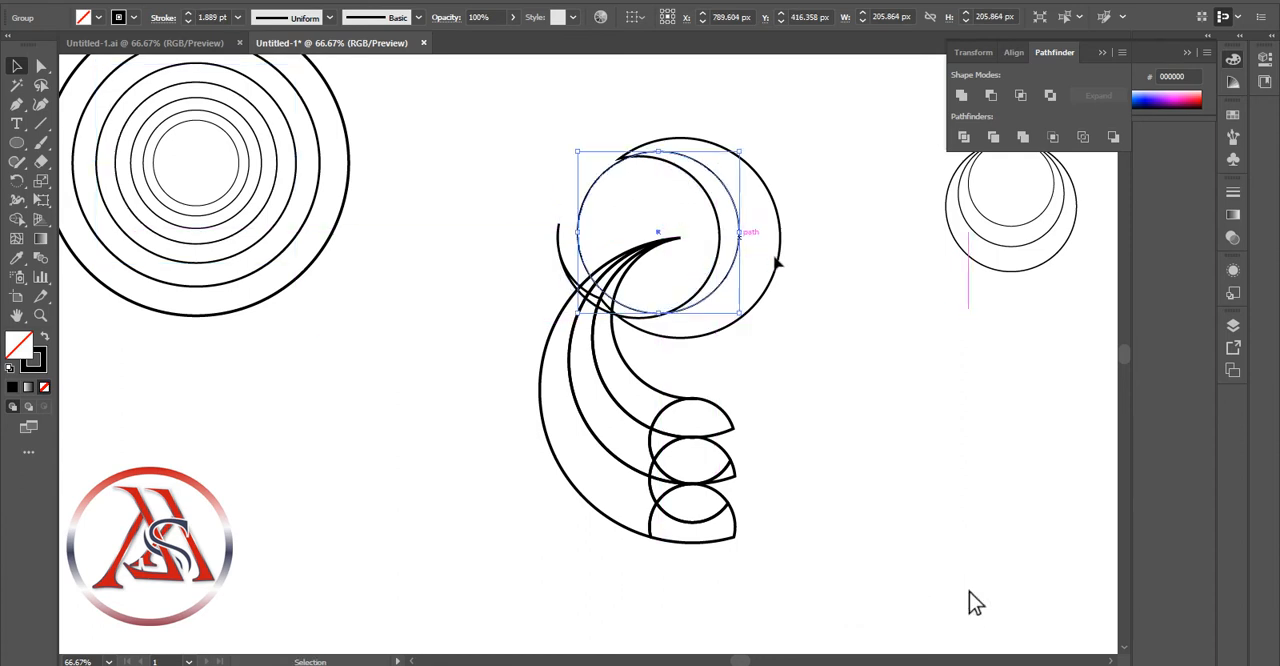
click(928, 304)
drag(197, 116, 475, 183)
key(ctrl+z)
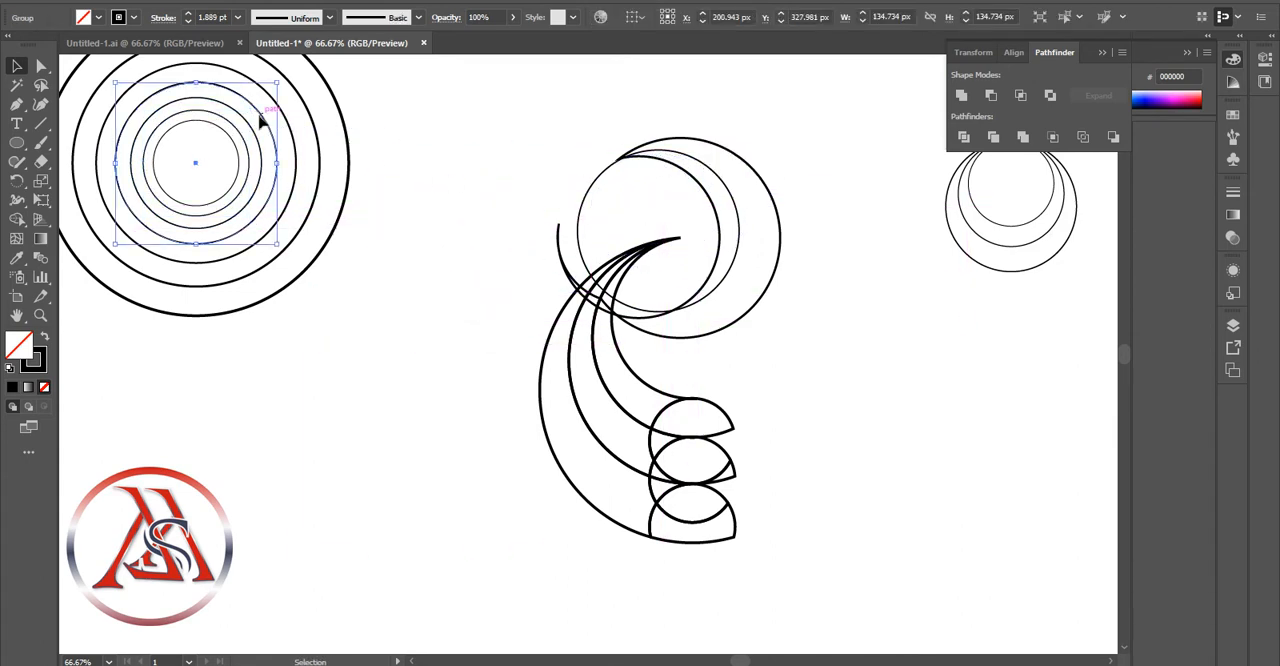
mouse_move(260, 120)
mouse_down()
mouse_move(586, 177)
mouse_move(312, 155)
mouse_move(261, 120)
mouse_up()
click(422, 143)
key(ctrl+v)
click(557, 296)
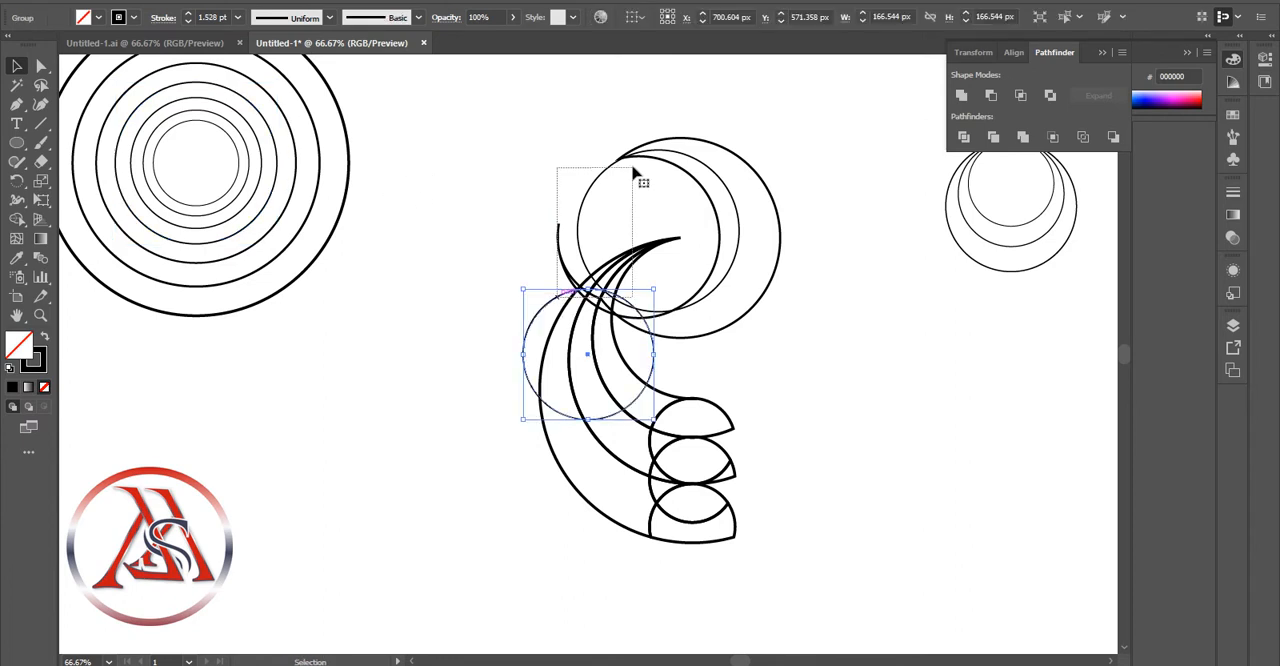
drag(633, 168, 634, 169)
click(494, 294)
drag(544, 304, 183, 123)
click(430, 158)
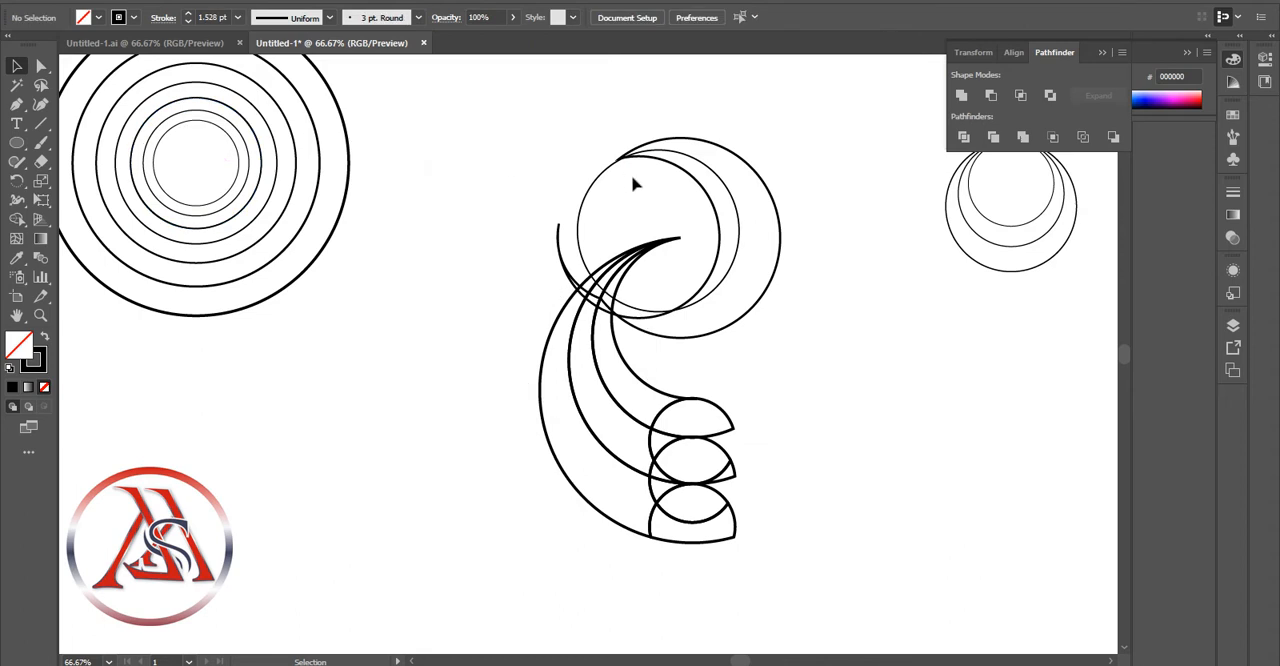
Try placing a copy of the 254.468 px circle inside the large crescent above the curved arms
click(229, 96)
click(240, 79)
key(ctrl+c)
key(ctrl+v)
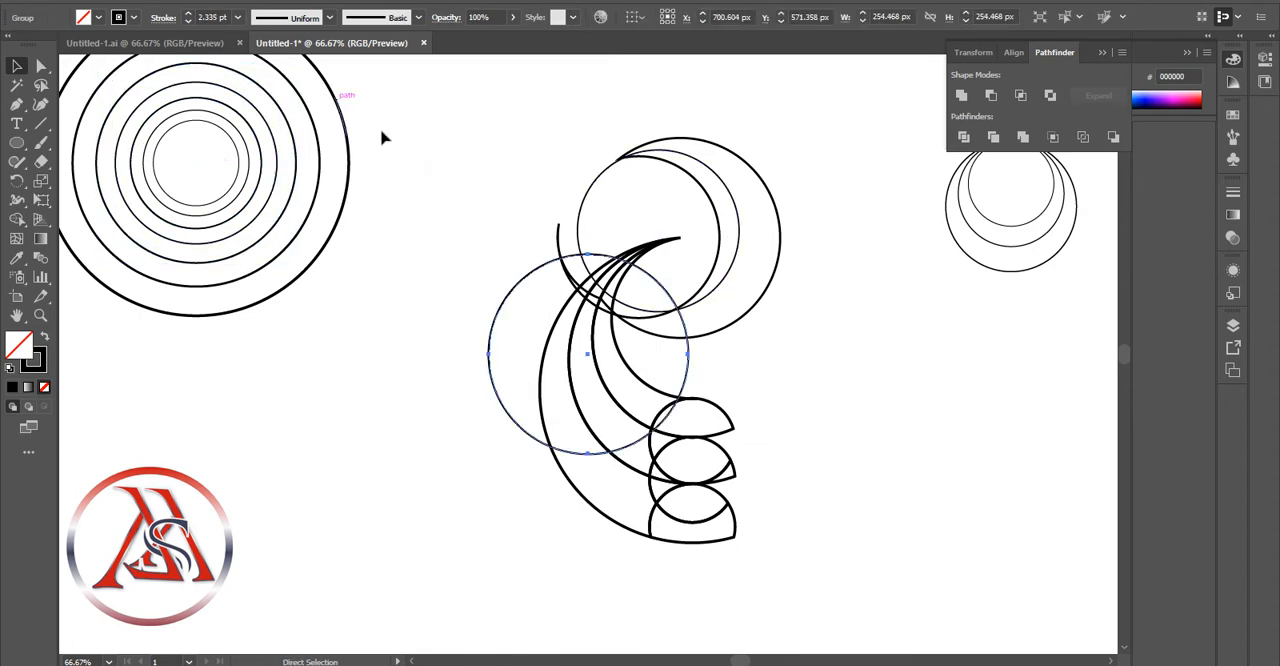
drag(531, 279, 613, 171)
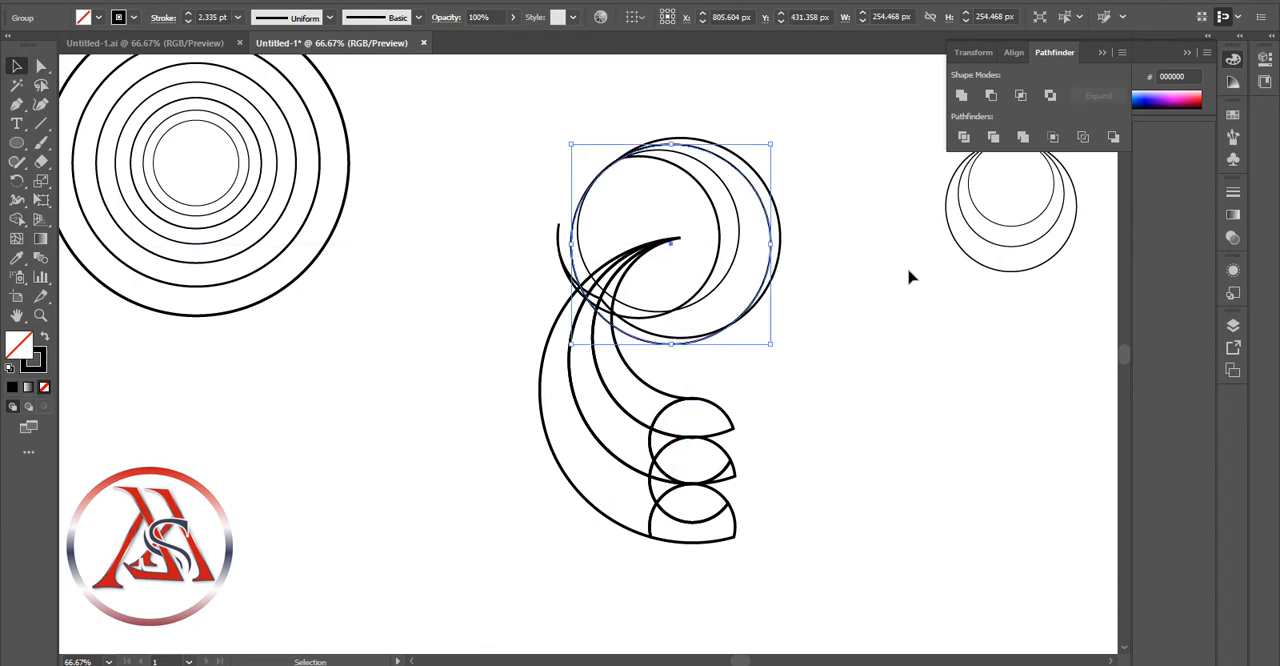
click(912, 272)
click(768, 288)
key(Down)
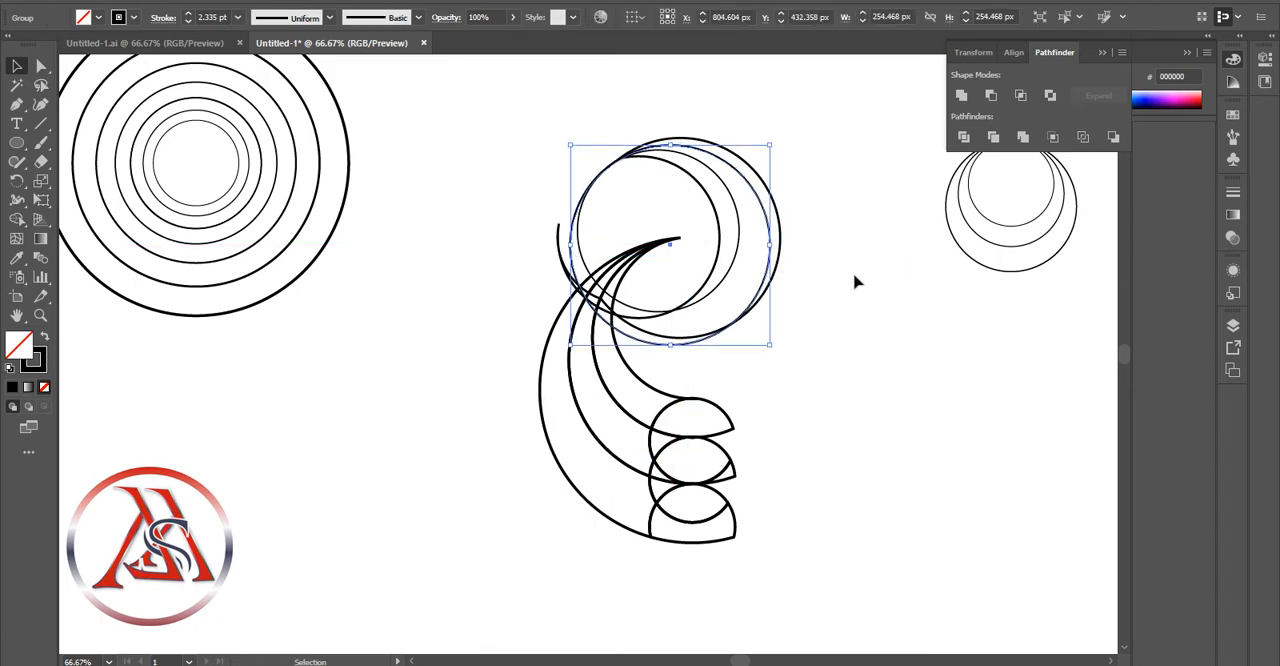
click(855, 282)
key(ctrl+z)
key(ctrl+z)
key(ctrl+z)
key(ctrl+z)
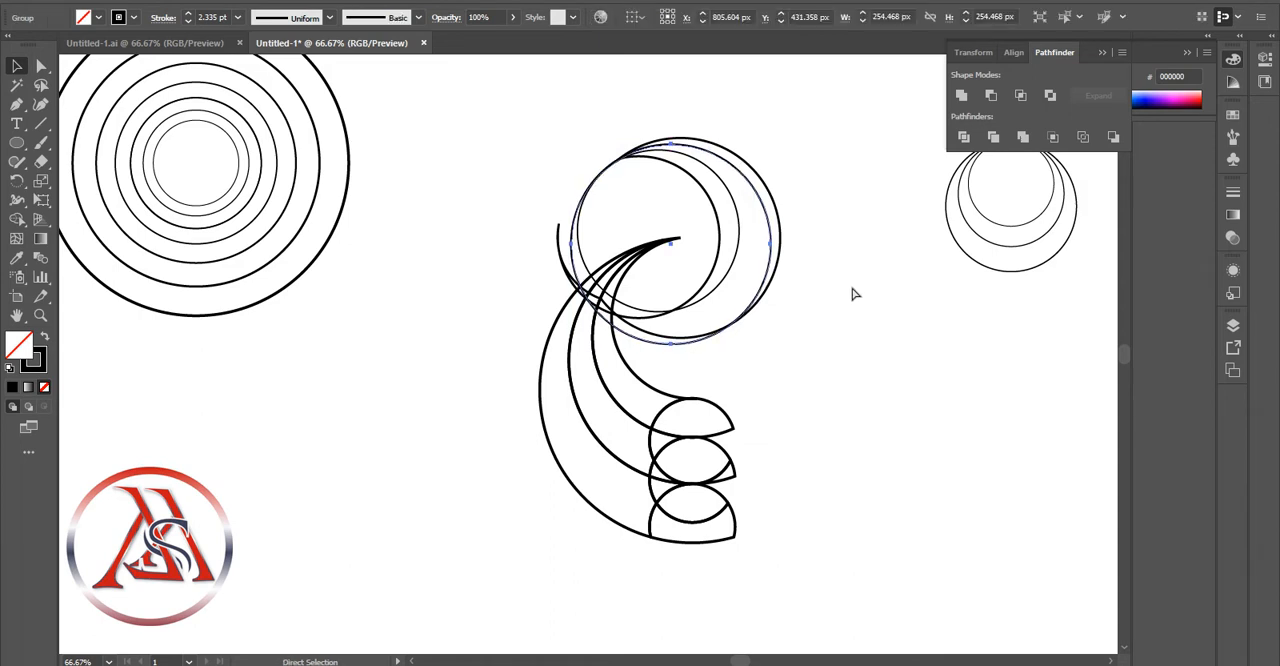
Try placing another copy of the 205.864 px circle over the thin circle inside the large crescent
click(374, 248)
click(270, 205)
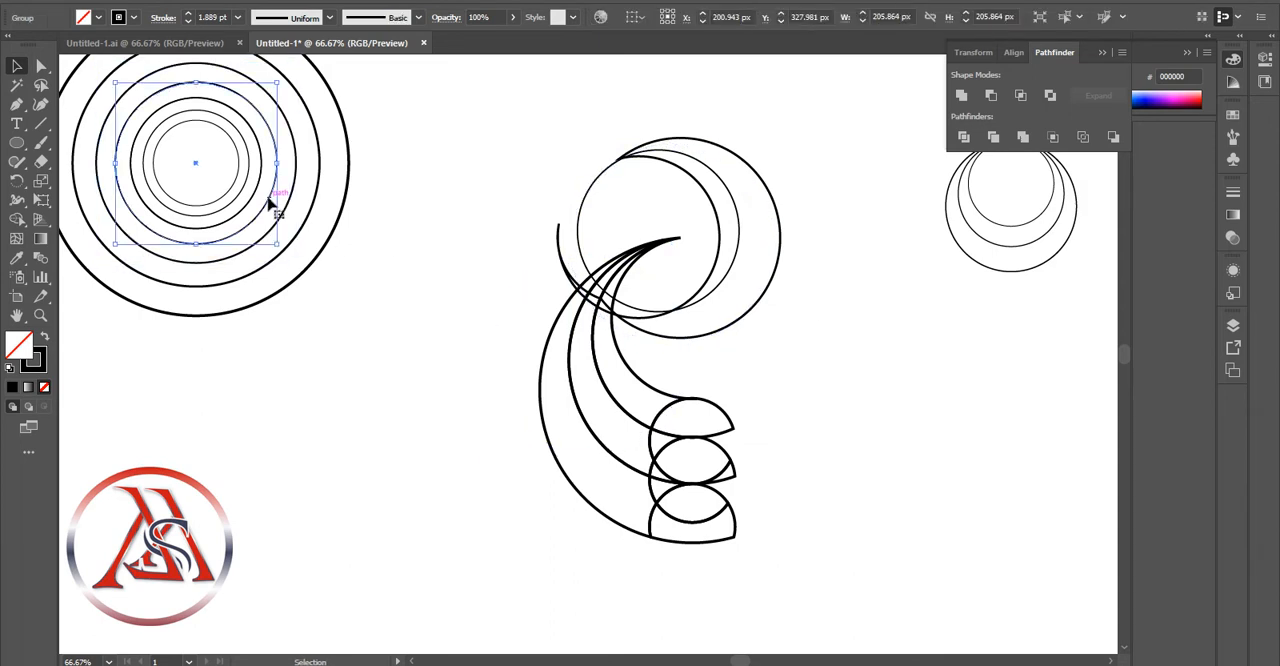
drag(271, 200, 610, 174)
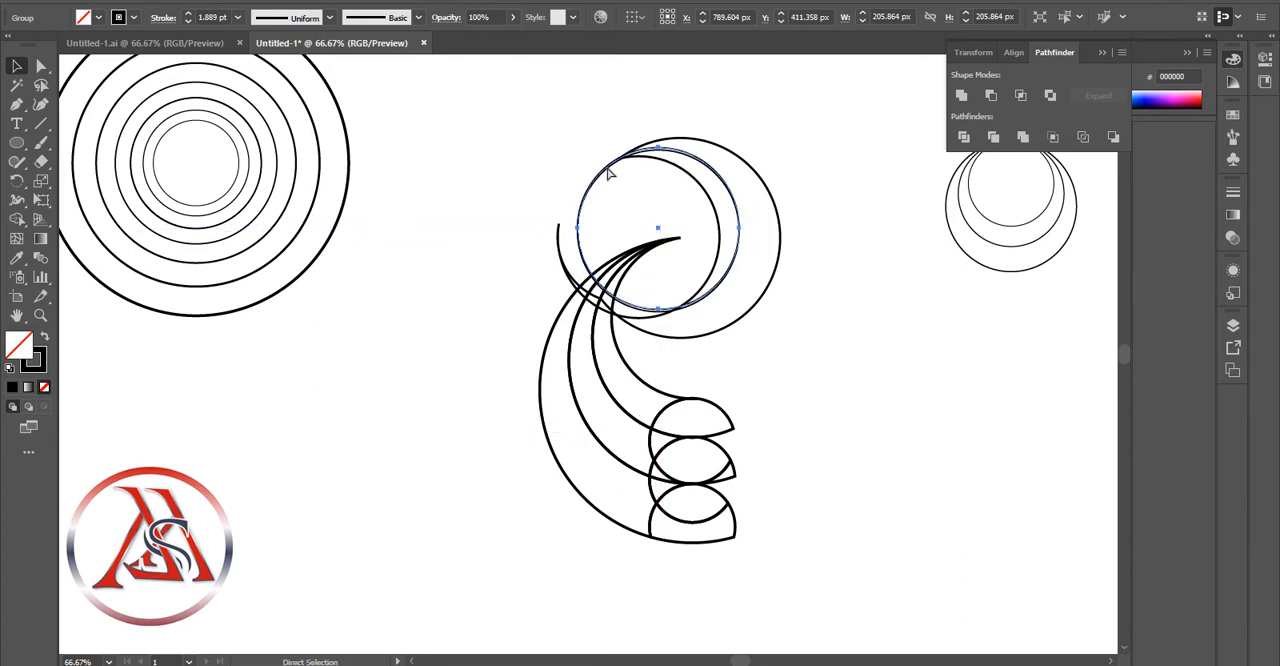
click(641, 194)
key(ctrl+v)
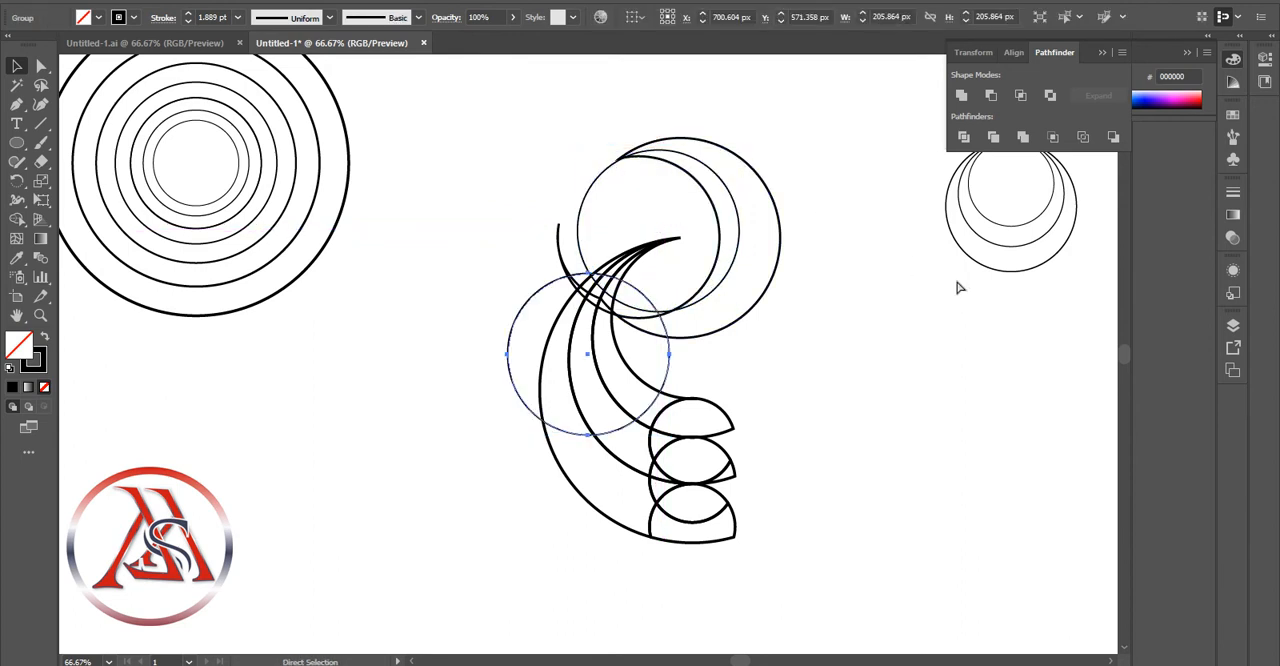
key(Delete)
Move the 254.468 px circle out of the concentric set into the large crescent, centred at about X 802 px, Y 433 px
click(262, 163)
drag(263, 158, 766, 241)
click(367, 198)
click(875, 267)
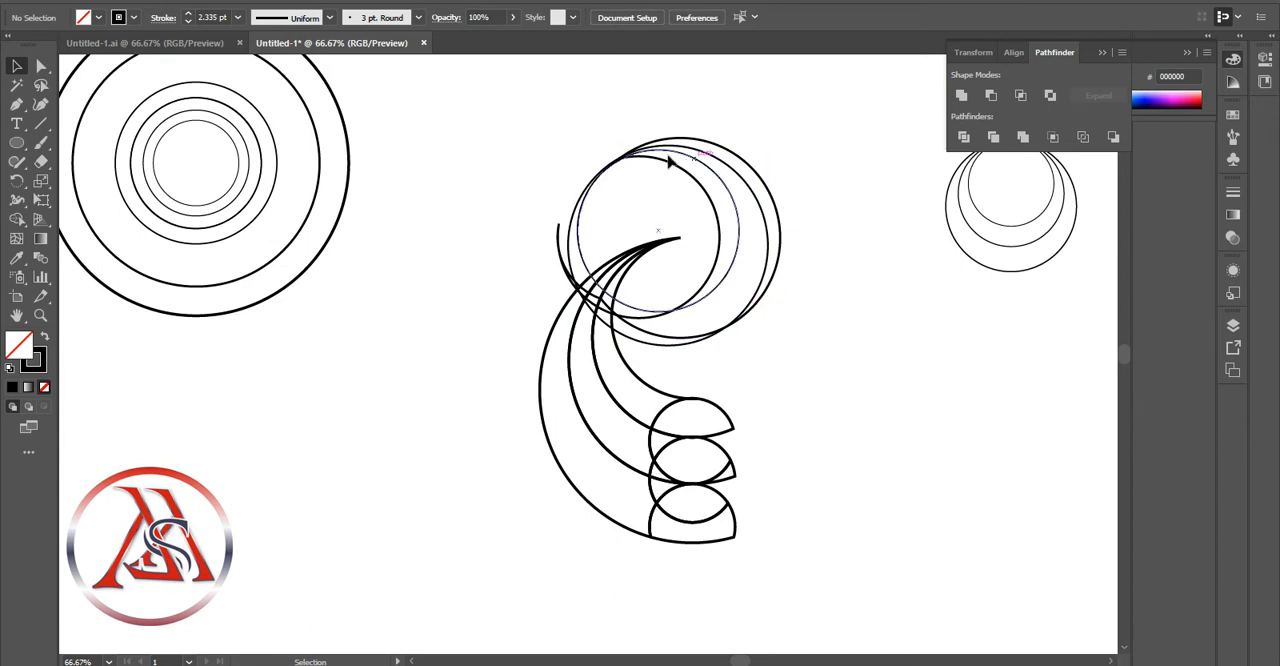
Divide the large crescent with the 254.468 px circle and ungroup the resulting pieces
click(664, 342)
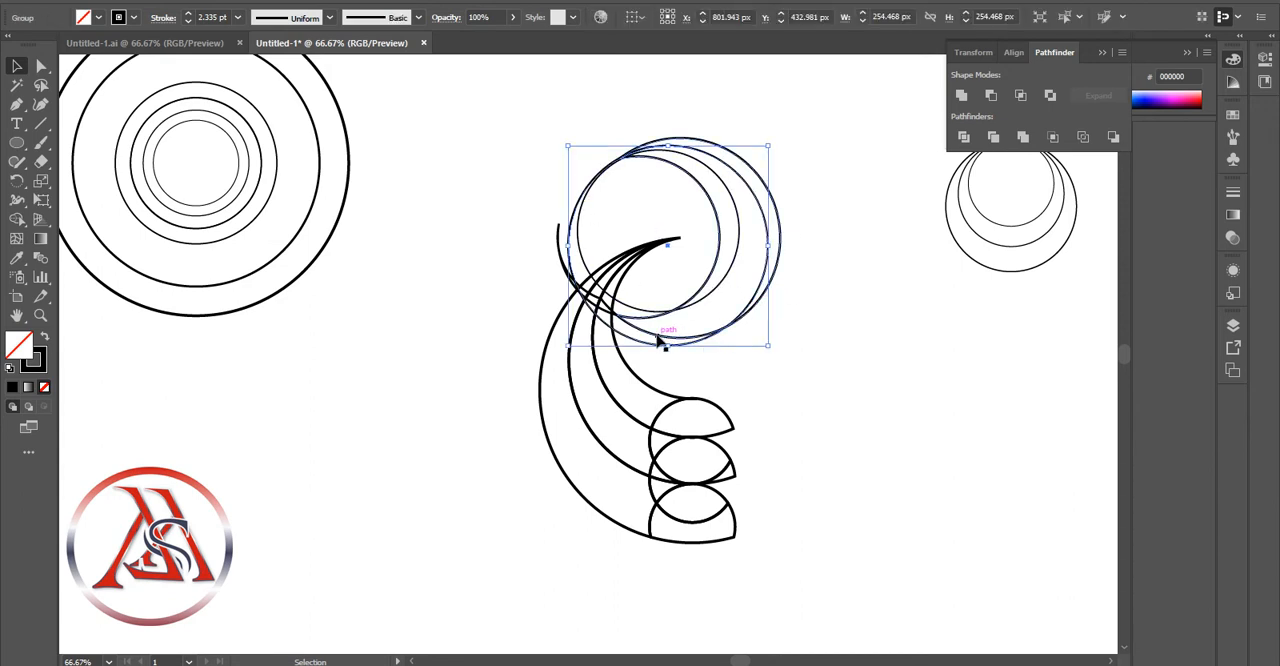
shift+click(660, 347)
key(ctrl+g)
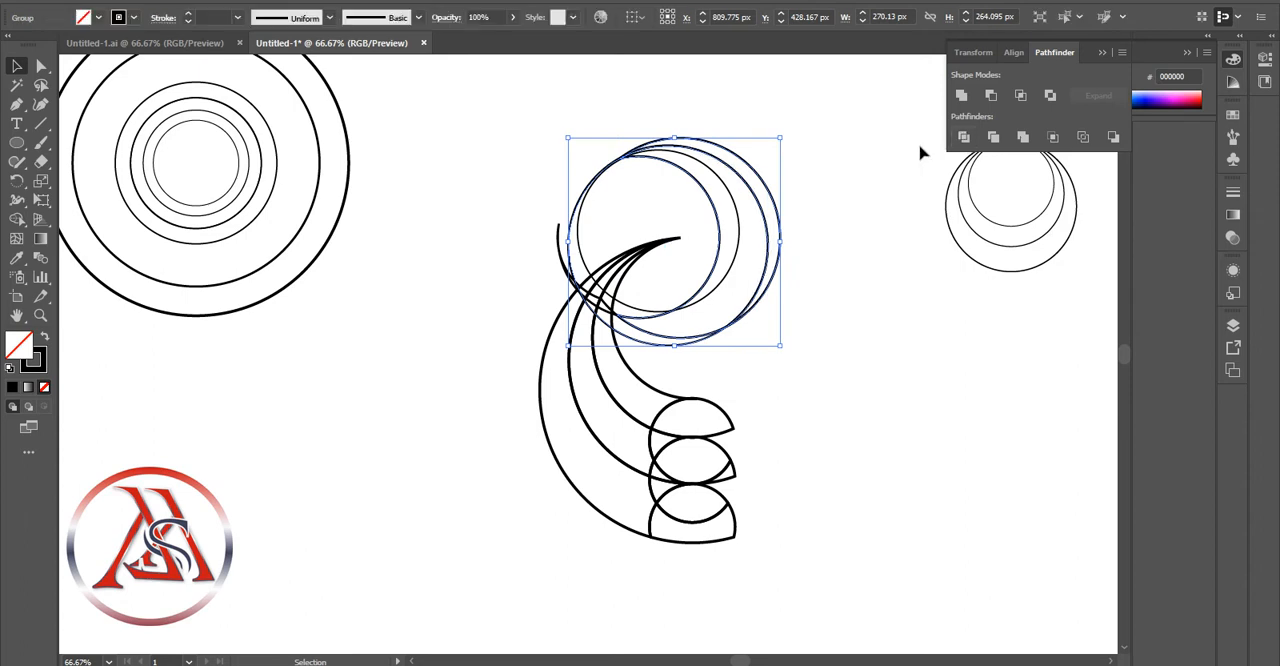
click(915, 149)
right_click(681, 340)
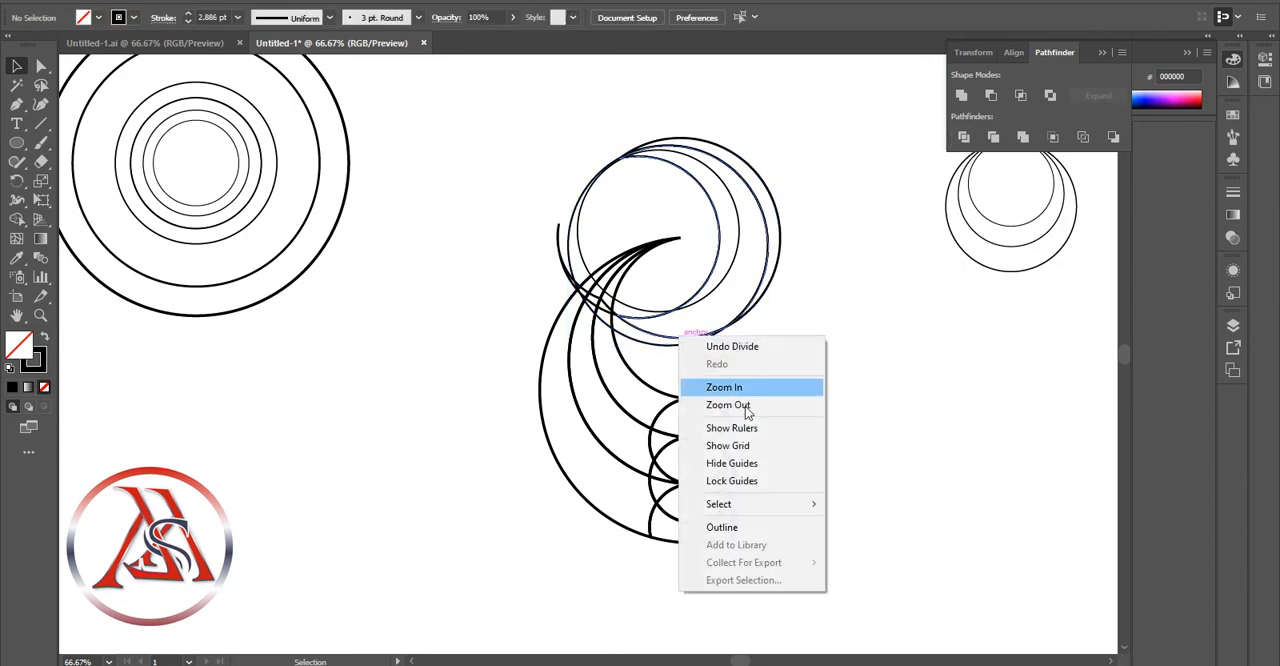
click(641, 352)
right_click(582, 342)
click(737, 471)
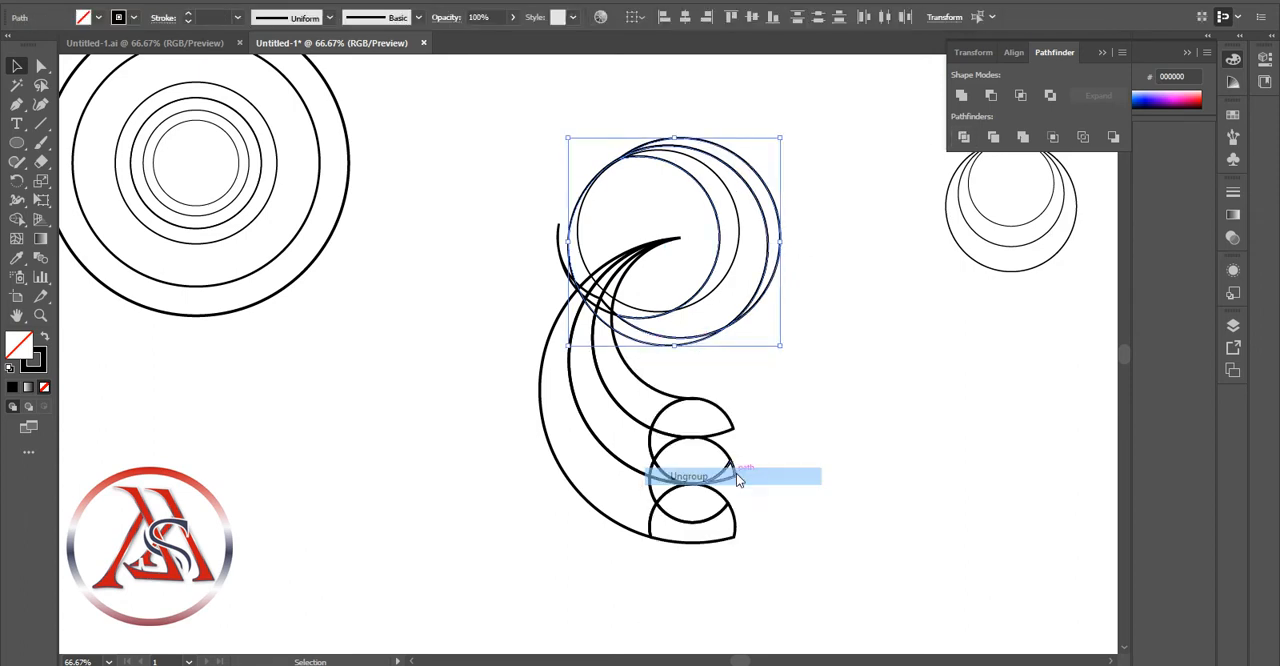
Pull the leftover round piece with the lower sliver out of the divided crescent and delete it
click(671, 356)
drag(671, 356, 451, 370)
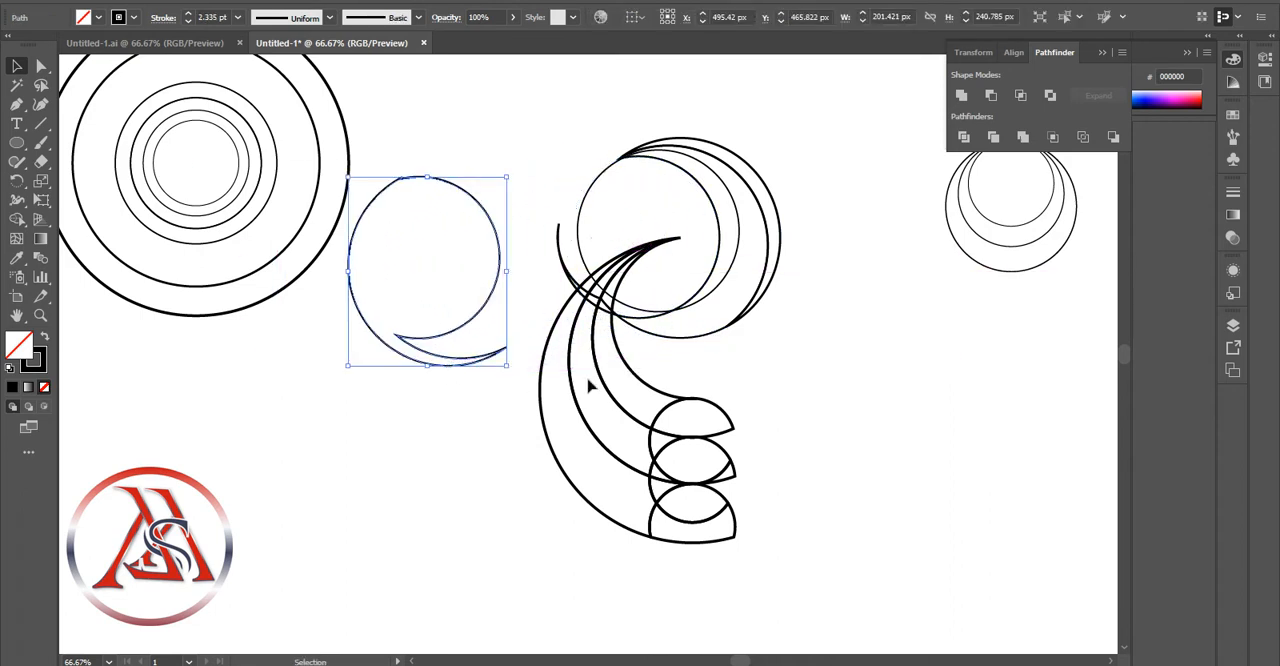
key(Delete)
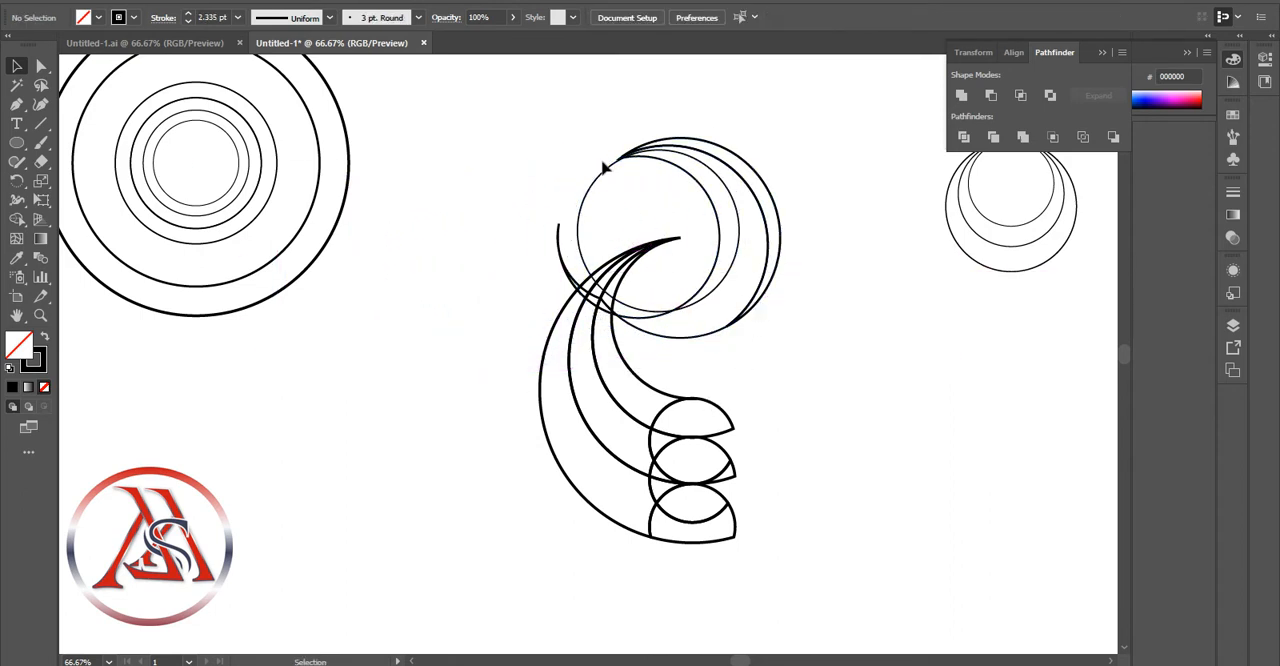
Shift the thin 205.864 px circle inside the crescent to about X 781 px, Y 416 px so it meets the upper tip
mouse_move(601, 185)
mouse_down()
mouse_move(493, 125)
mouse_move(612, 178)
mouse_up()
key(a)
click(854, 306)
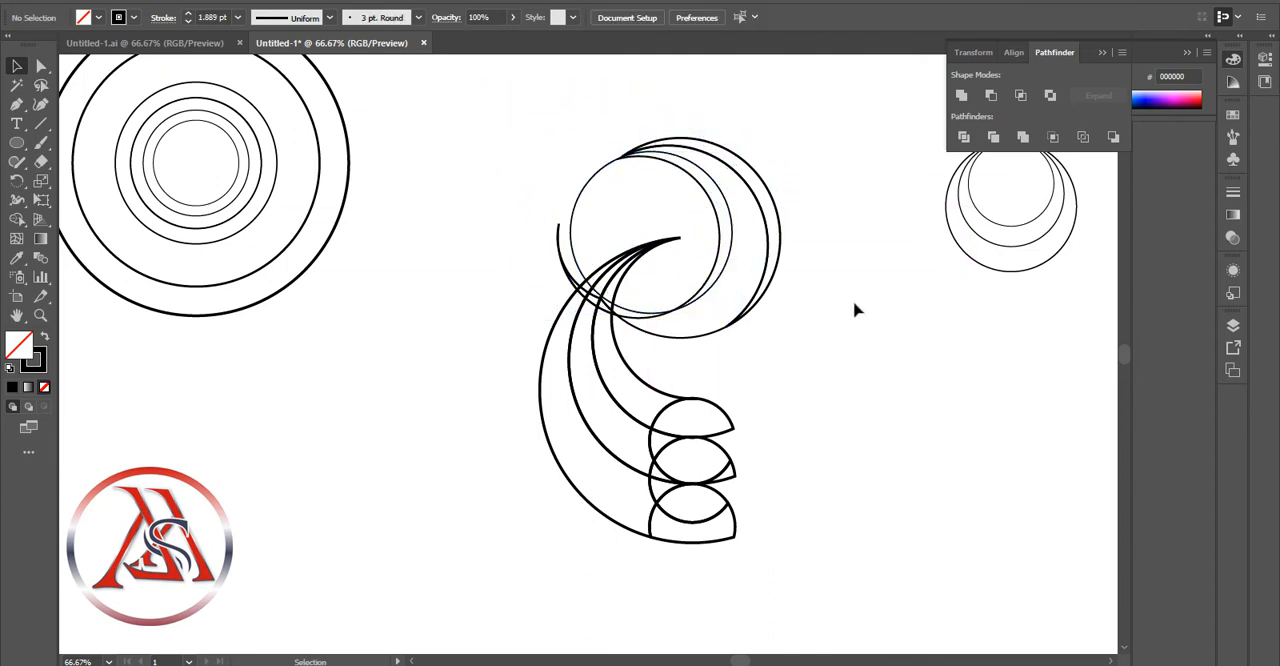
Divide the inner crescent with the shifted 205.864 px circle and ungroup the pieces
click(728, 200)
key(v)
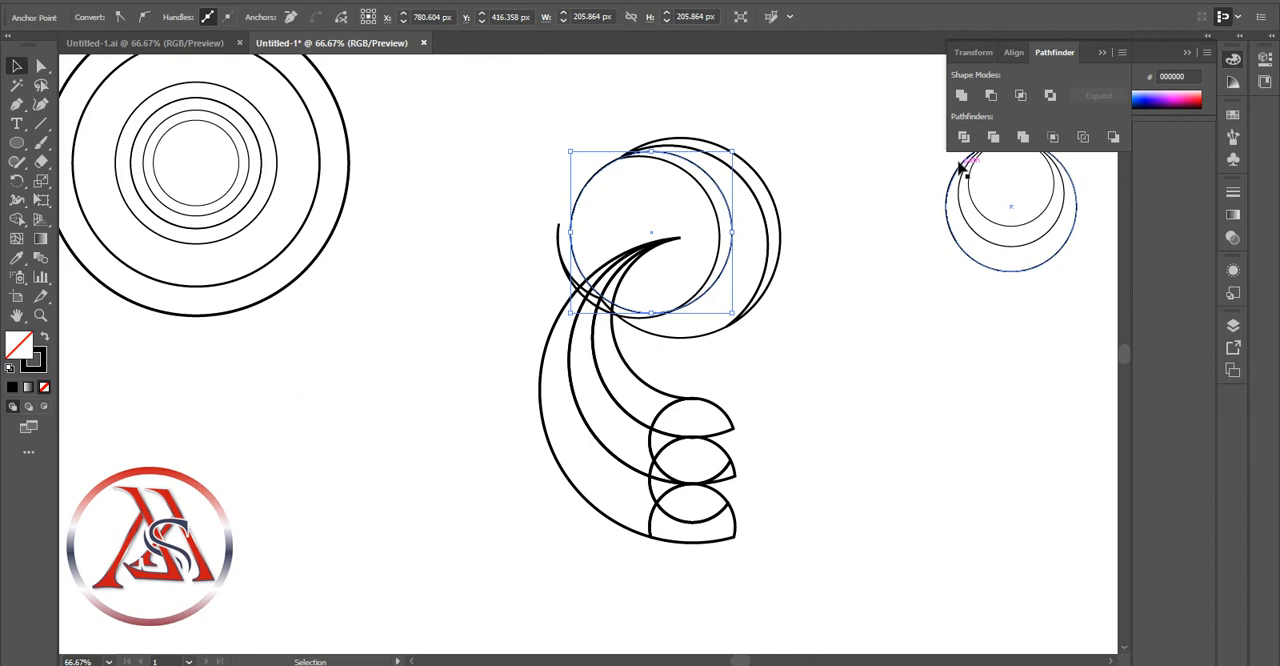
click(750, 200)
click(905, 167)
mouse_move(604, 166)
mouse_down()
mouse_move(478, 146)
mouse_move(605, 167)
mouse_up()
right_click(706, 197)
click(766, 343)
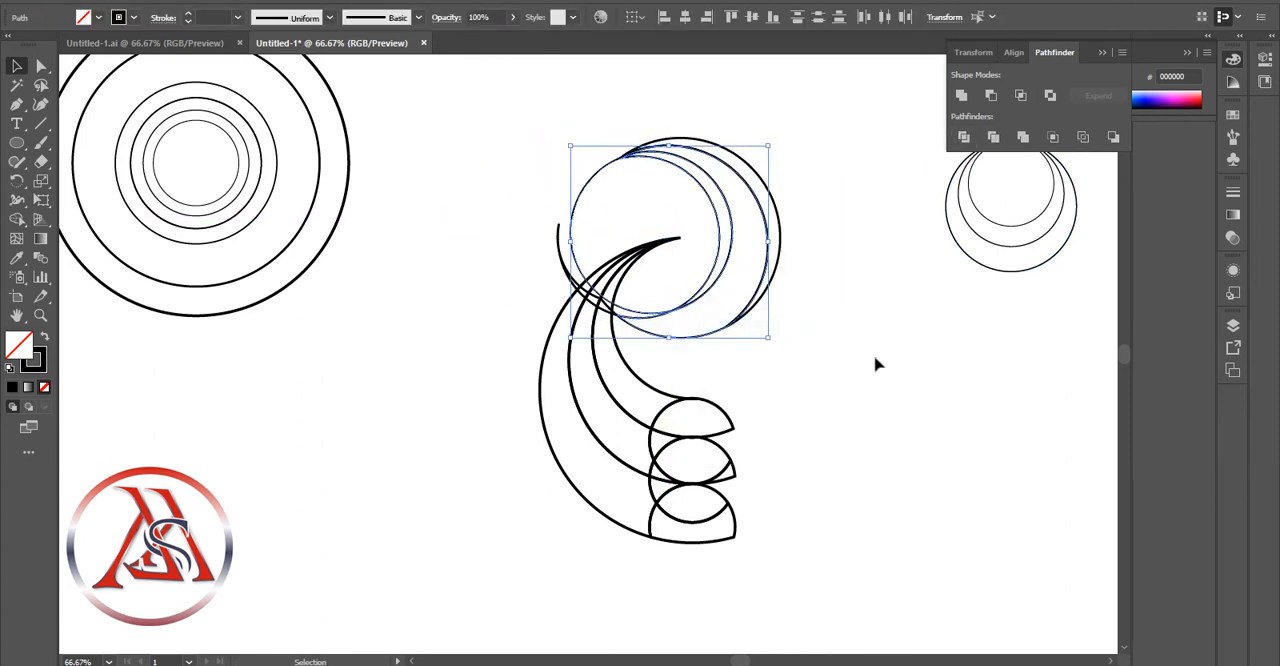
Delete the leftover left part of the divided 205.864 px circle
click(874, 363)
click(586, 196)
key(Delete)
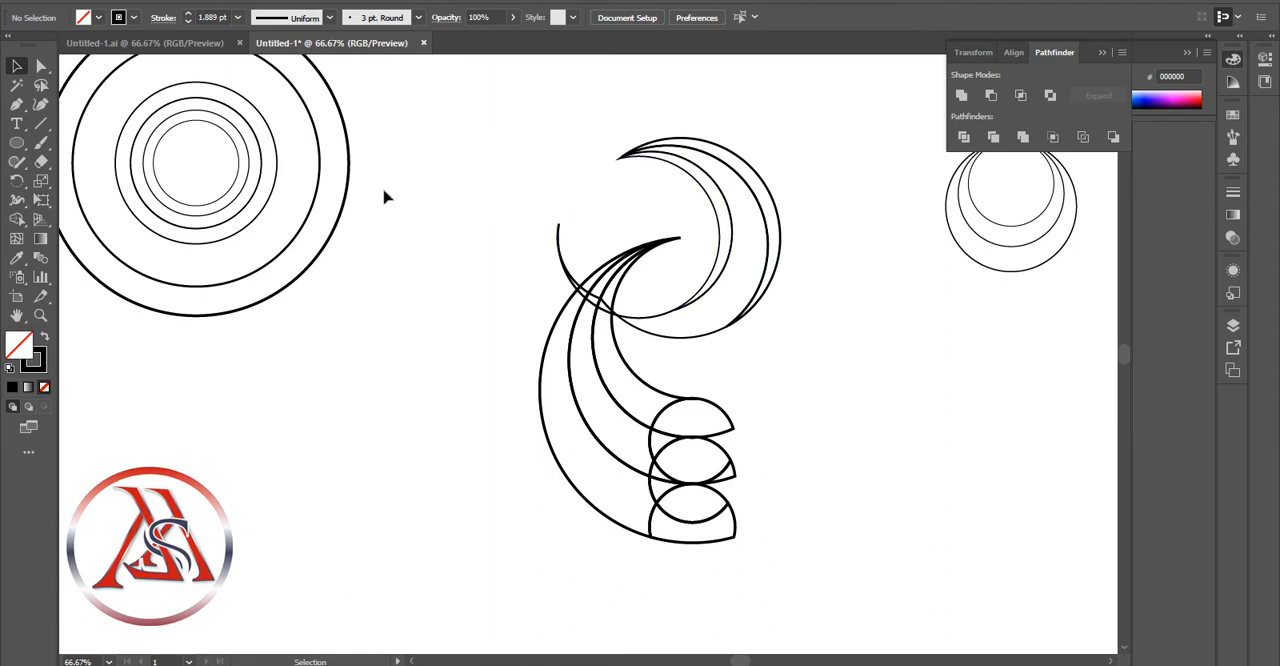
Place a new copy of the concentric set's 205.864 px circle along the crescent's innermost curve, at about X 765 px, Y 423 px
click(278, 186)
key(ctrl+c)
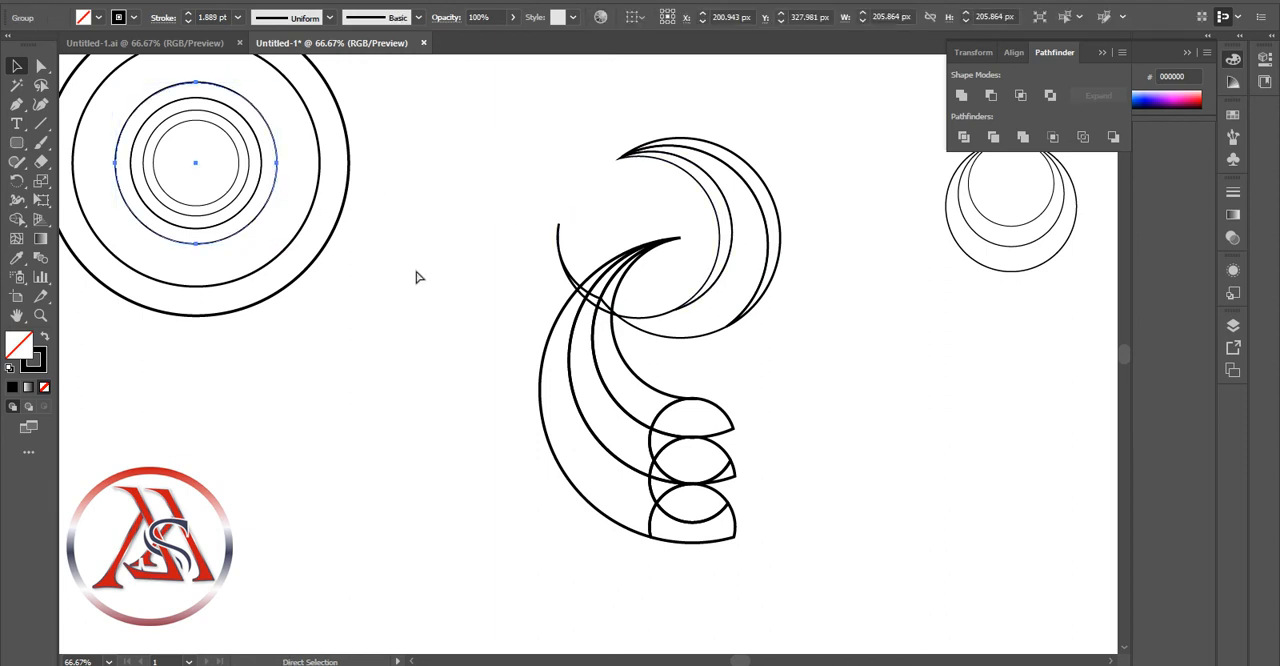
key(ctrl+v)
drag(526, 403, 570, 288)
click(457, 251)
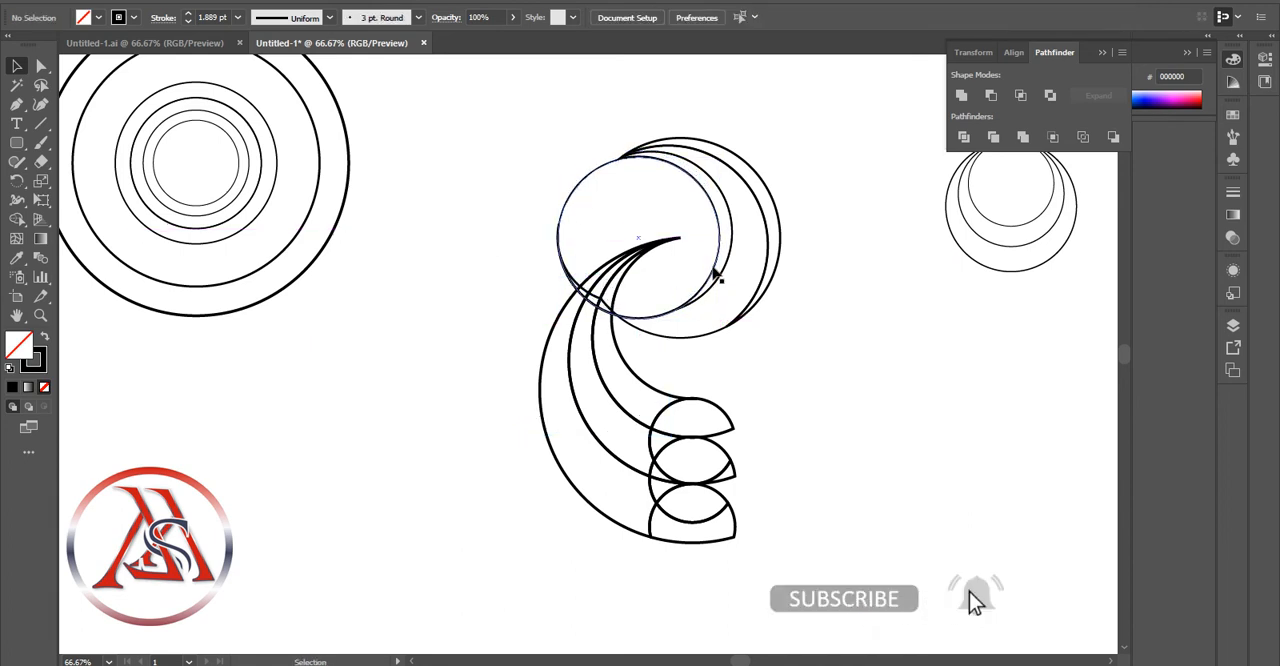
Move the new 205.864 px circle copy to the empty area below the concentric circles
click(717, 276)
click(943, 289)
click(601, 175)
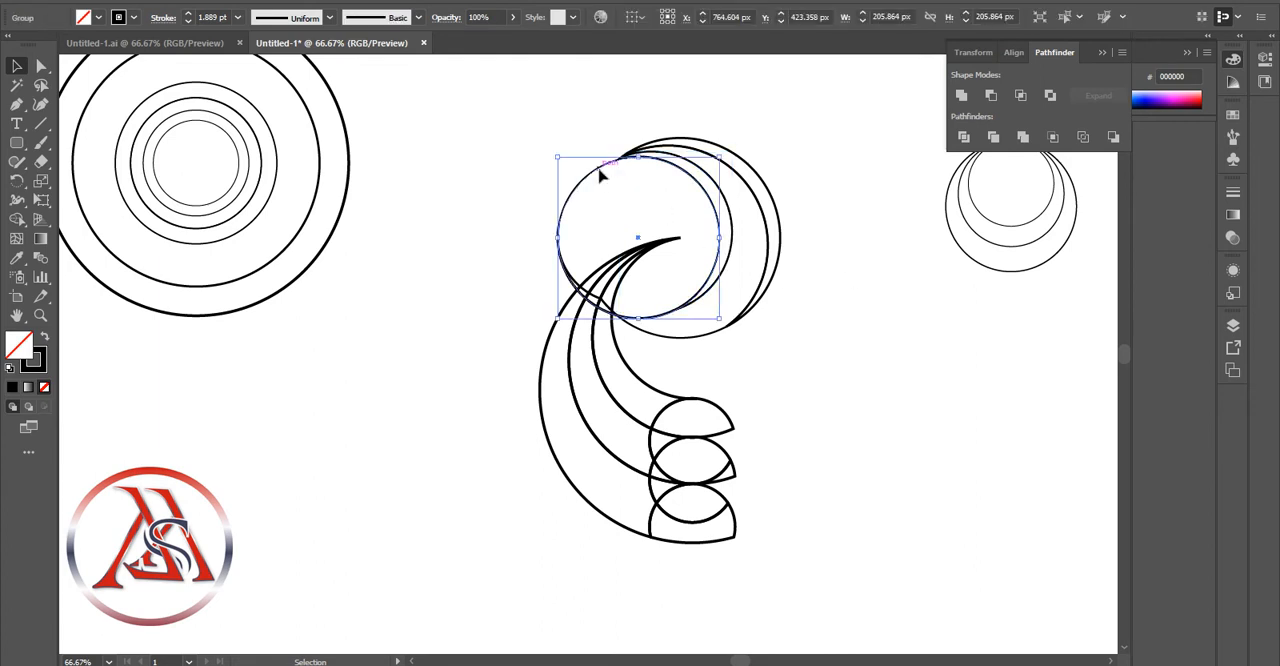
drag(601, 168, 265, 375)
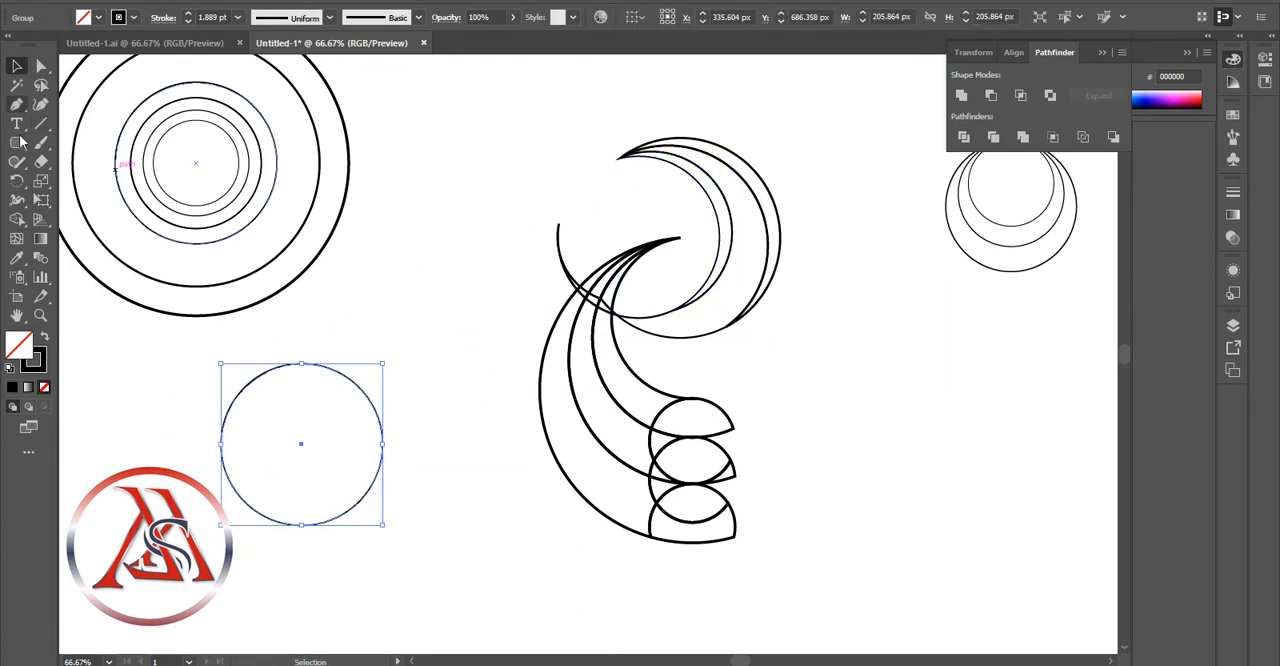
Draw a rounded rectangle 378 by 159 px over the circle's upper half, with its lower edge through the circle's centre
click(17, 143)
drag(166, 367, 463, 470)
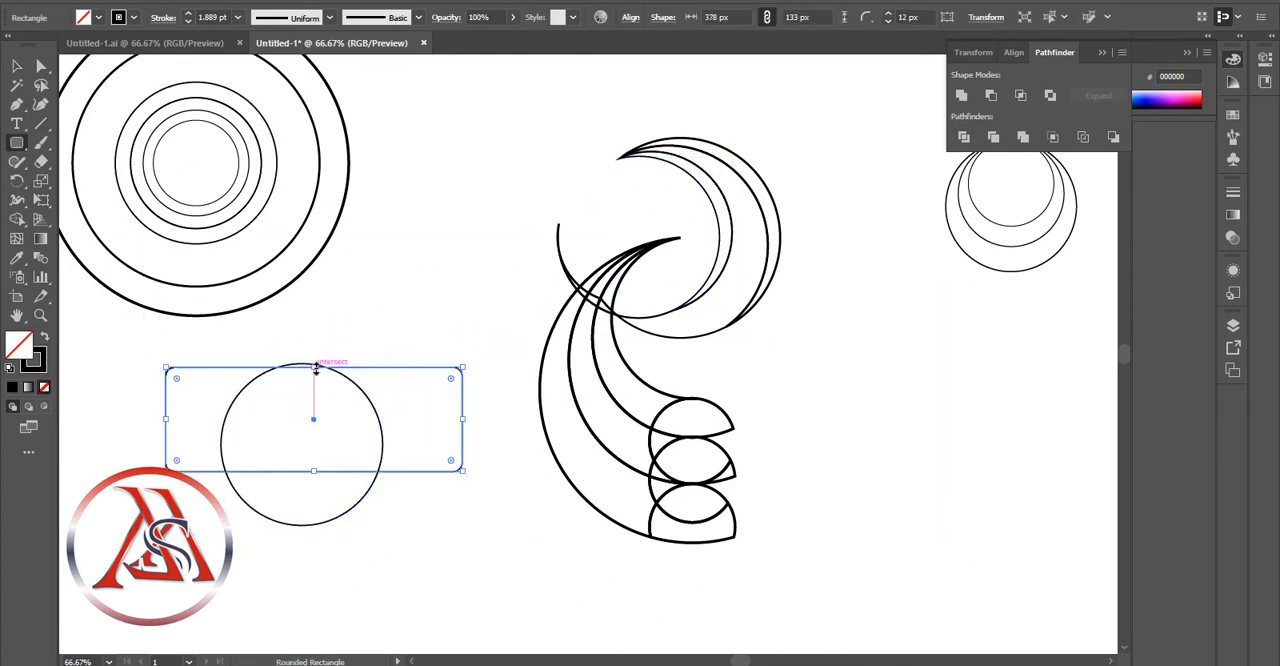
drag(315, 368, 313, 347)
click(17, 66)
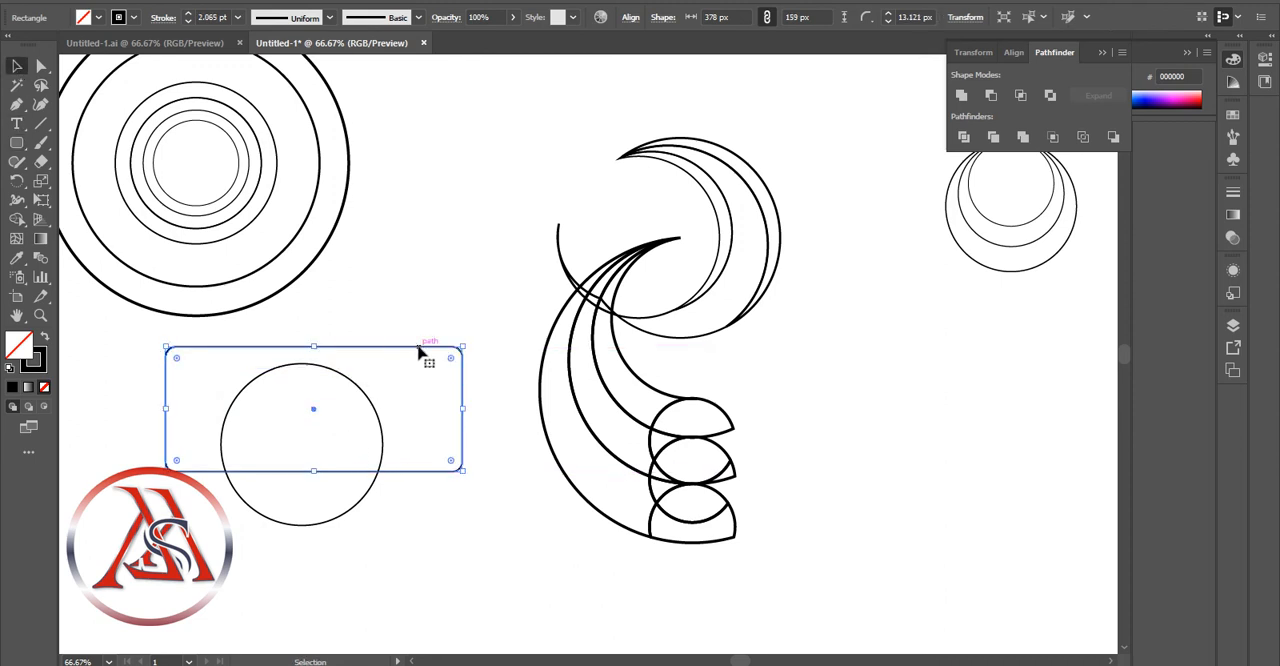
mouse_move(420, 352)
mouse_down()
mouse_move(420, 323)
mouse_move(415, 332)
mouse_up()
click(362, 472)
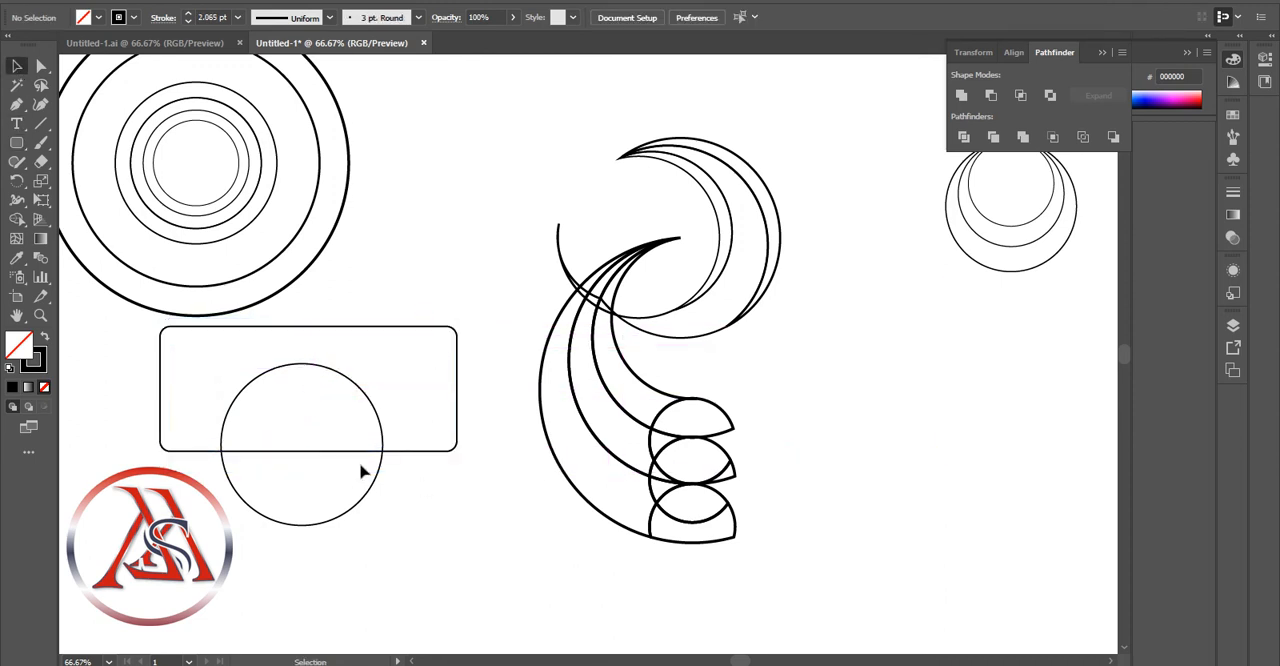
drag(364, 451, 374, 443)
click(336, 386)
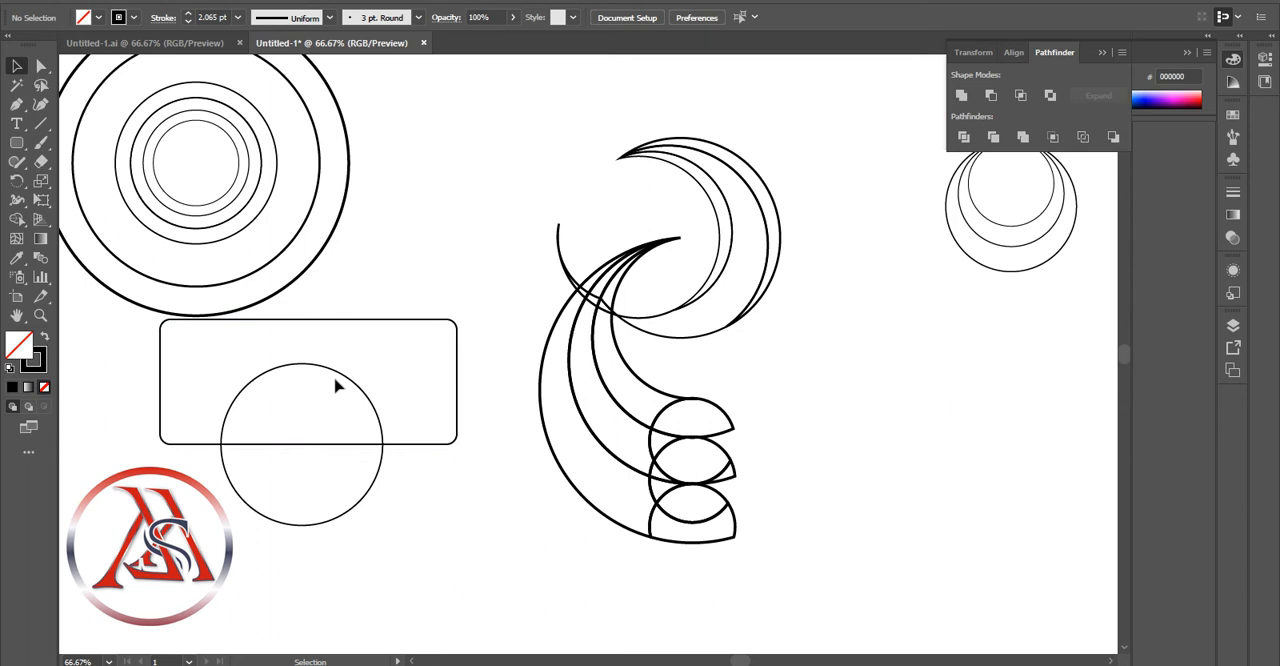
Fill the rounded rectangle and the overlapping circle with black
click(400, 443)
click(83, 17)
click(44, 44)
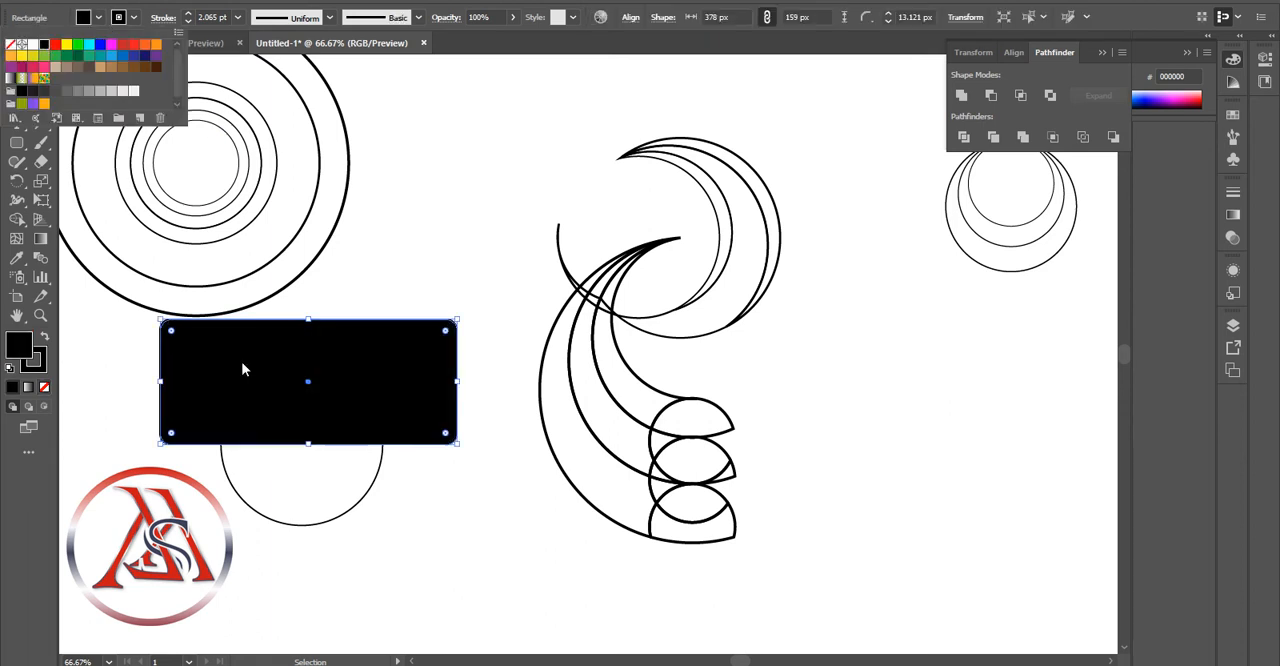
click(312, 512)
click(308, 523)
click(83, 17)
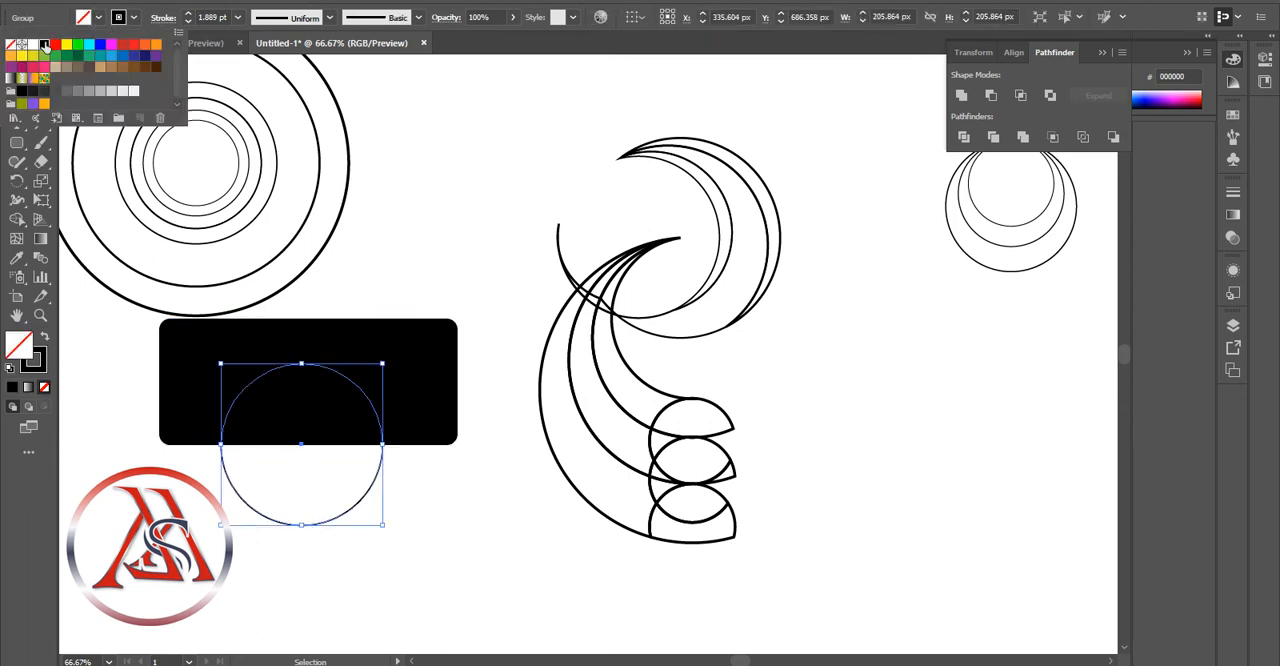
click(44, 45)
Divide the black rectangle and circle along their overlap and ungroup the pieces
click(403, 440)
click(345, 475)
shift+click(364, 374)
click(968, 140)
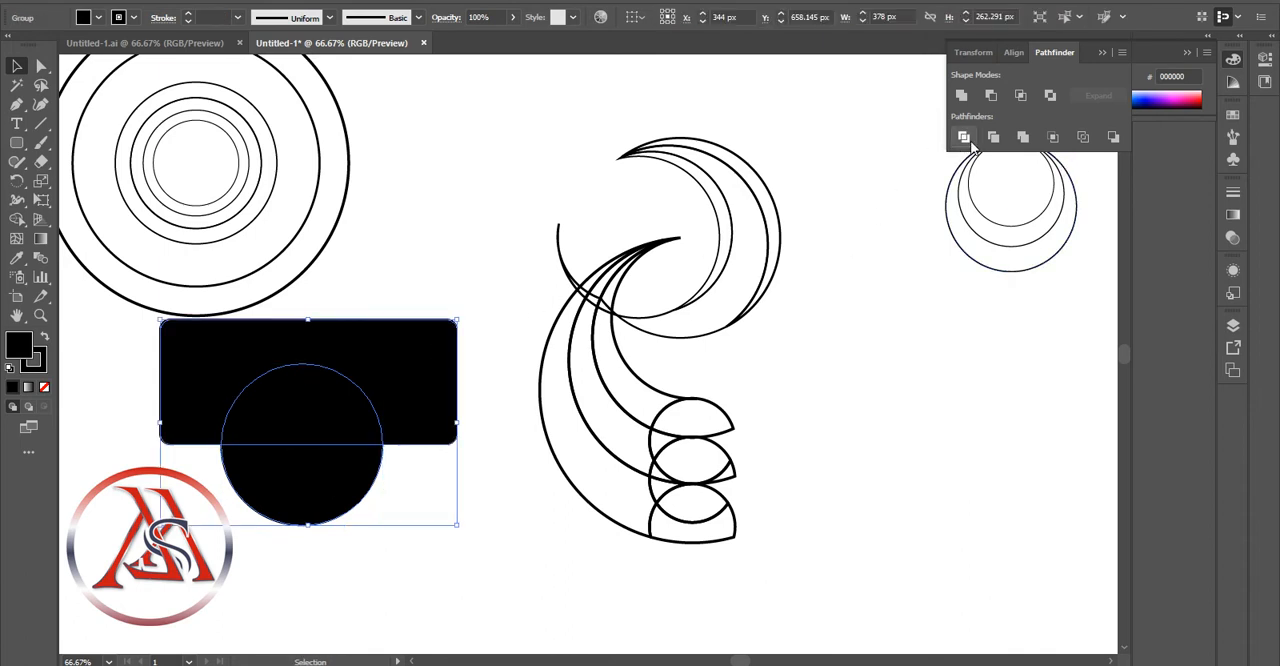
drag(320, 466, 488, 289)
right_click(488, 289)
click(545, 420)
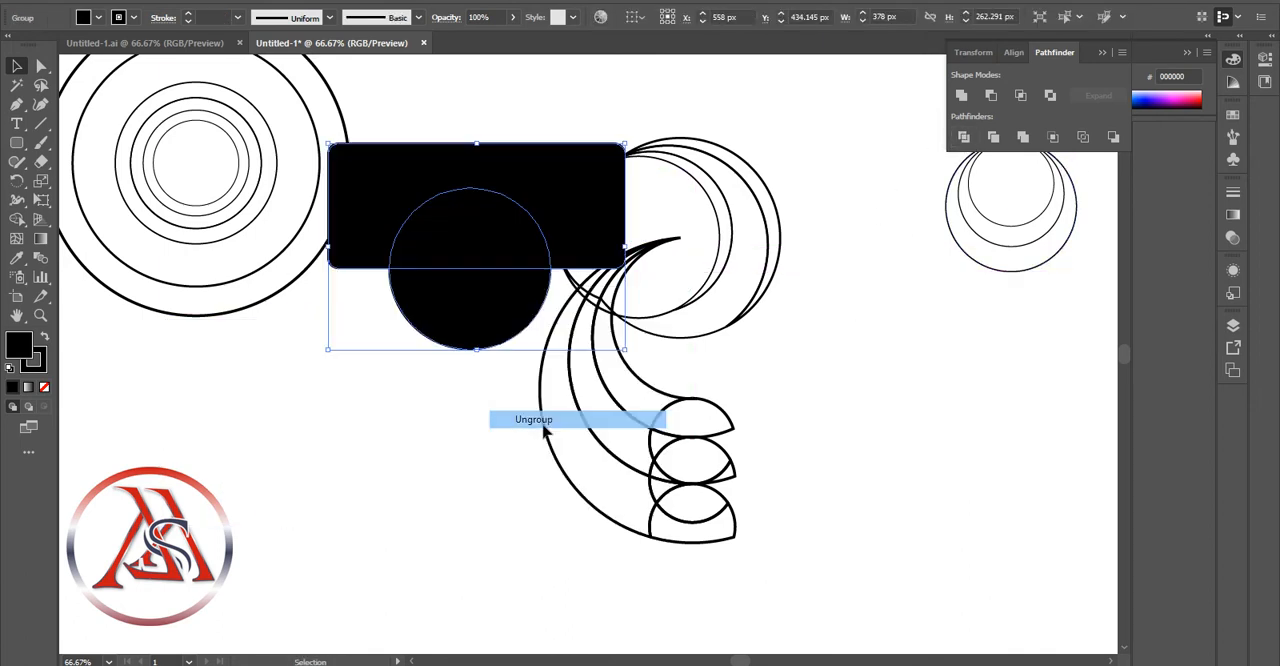
Move the black rectangle piece clear to the lower-left and fit the black lower half-circle inside the crescent head's lower curve
drag(543, 195, 274, 490)
drag(415, 319, 614, 268)
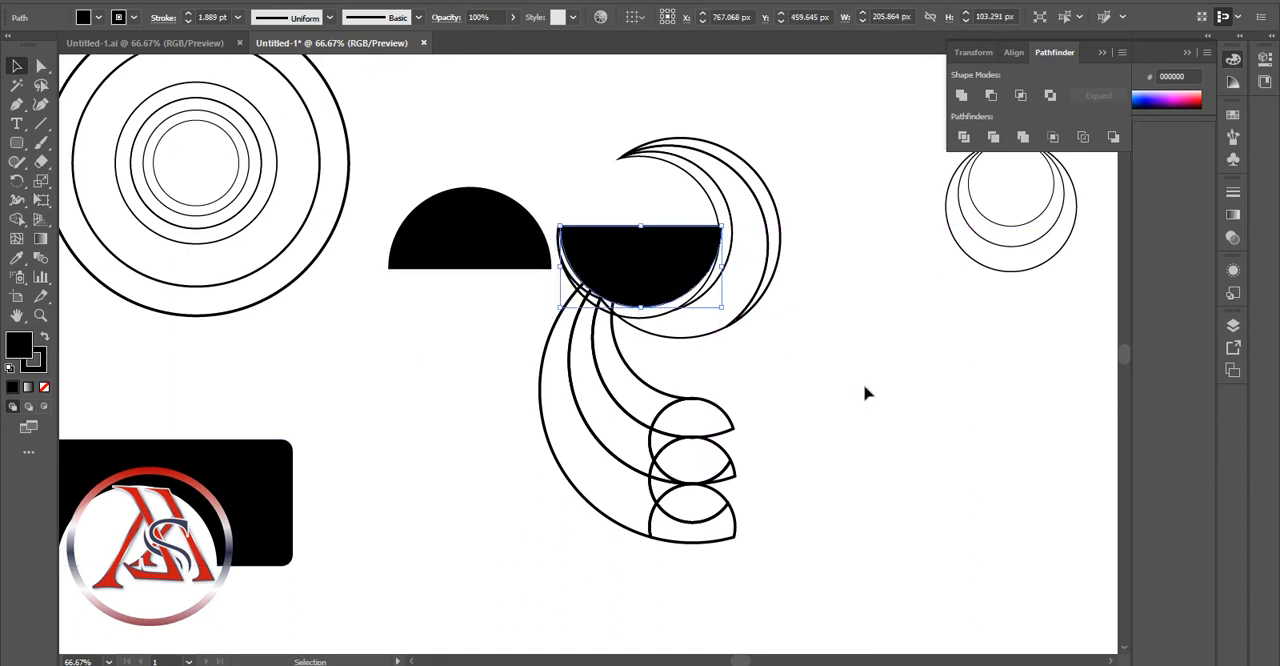
key(Down)
key(Left)
key(Left)
key(Left)
key(Down)
key(Down)
key(Down)
key(Down)
key(Down)
key(Down)
key(Down)
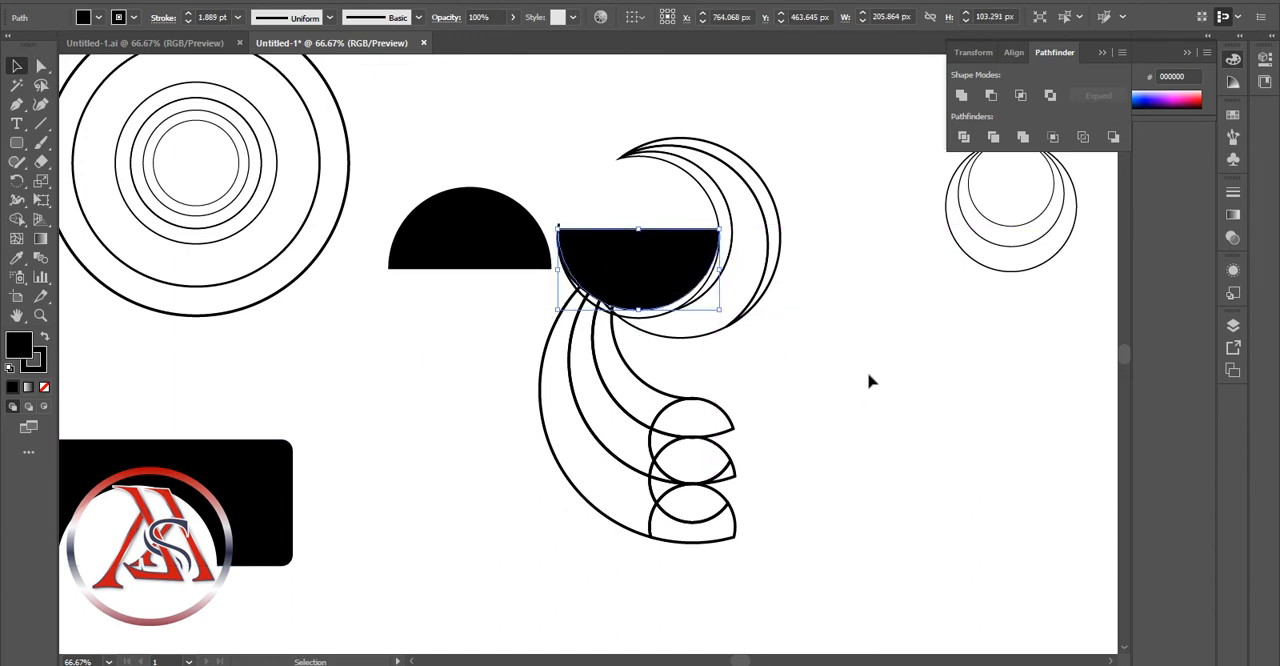
key(Down)
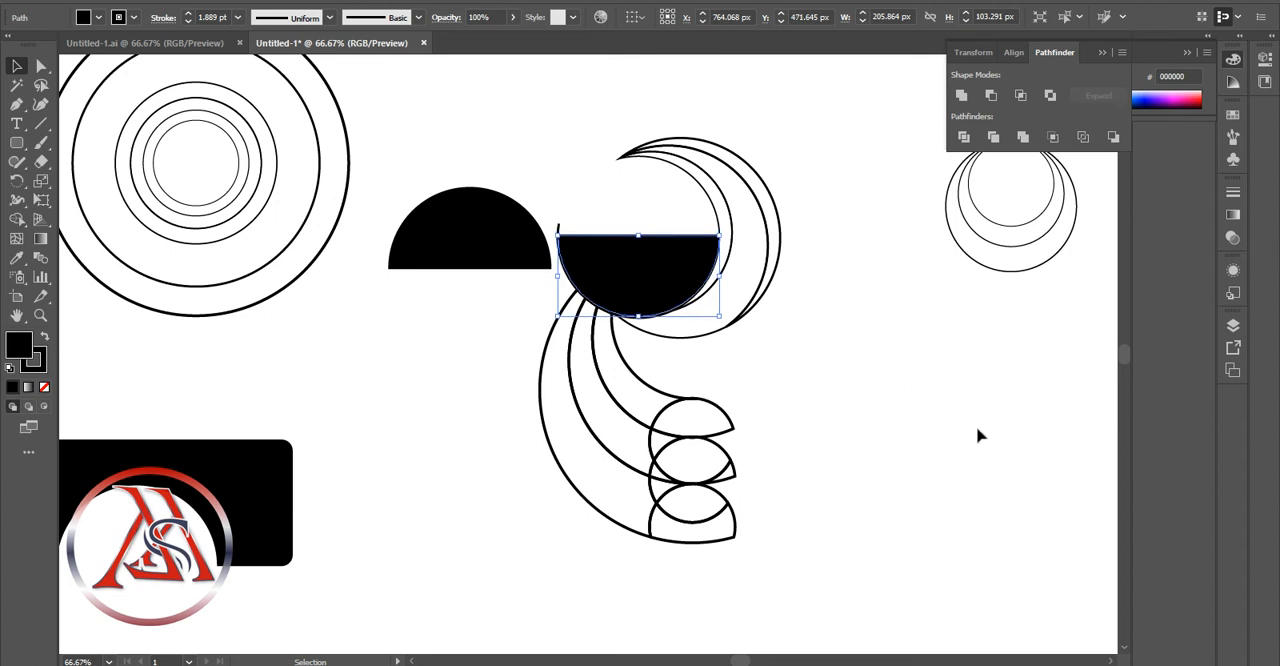
Delete the stray arc beside the placed half-circle and the leftover black pieces
click(932, 440)
click(560, 232)
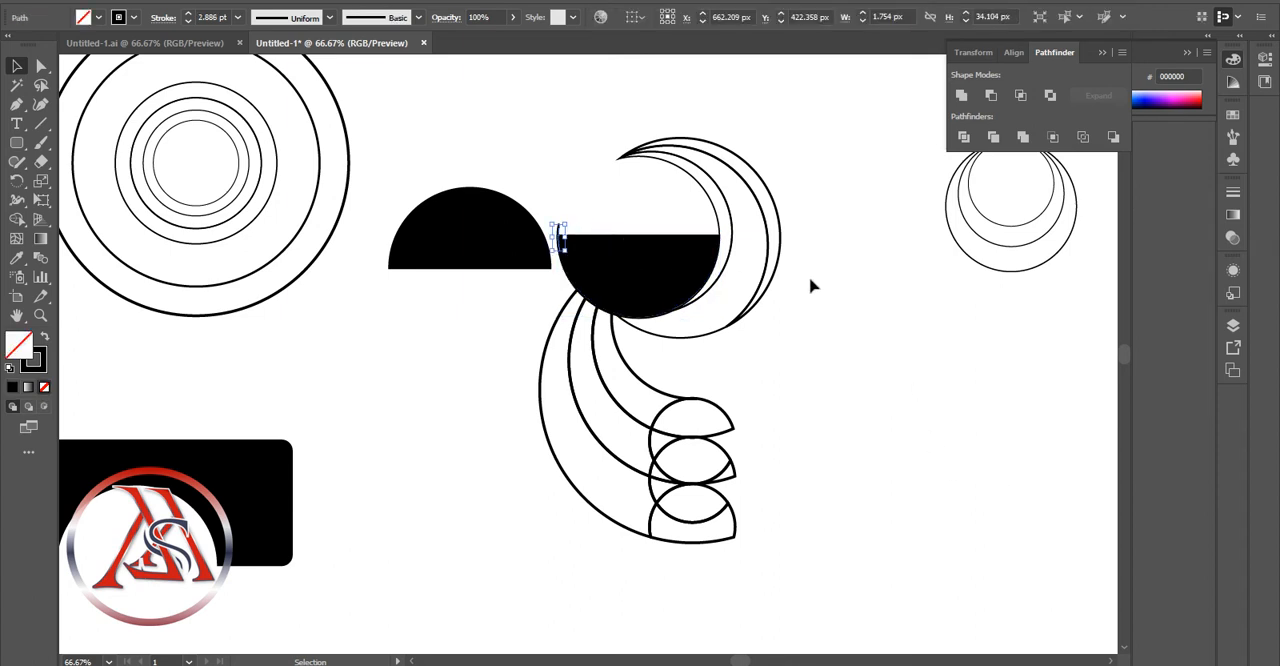
key(Delete)
click(494, 263)
key(Delete)
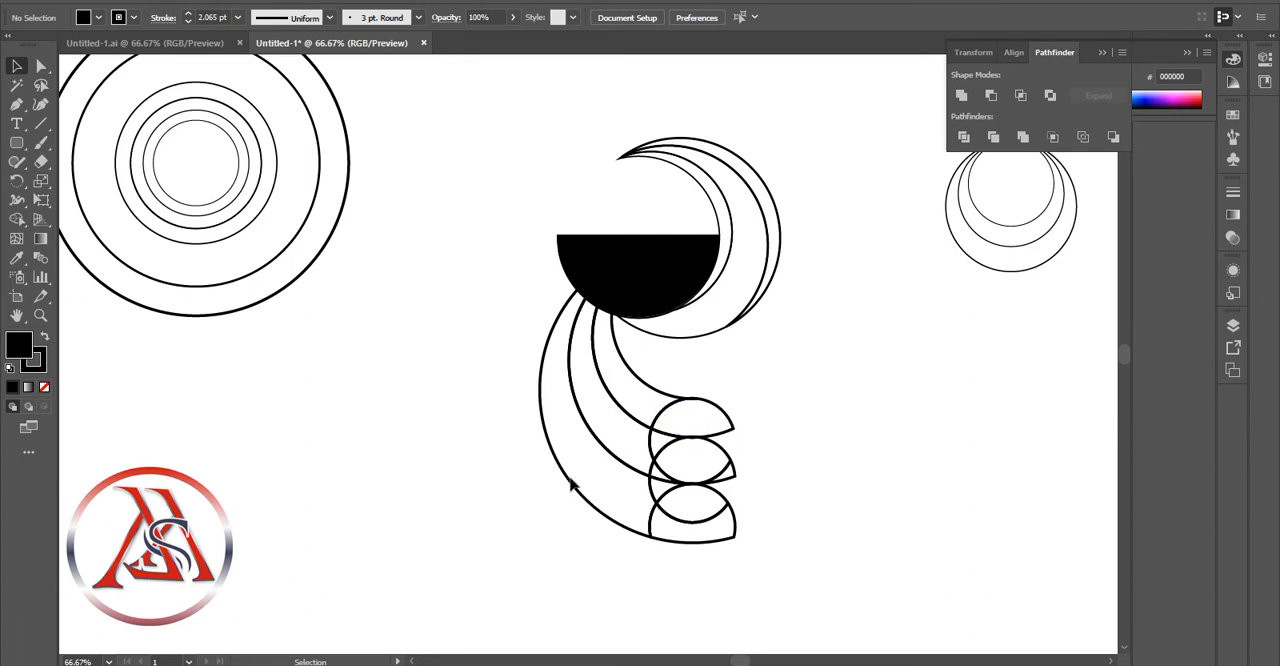
click(257, 200)
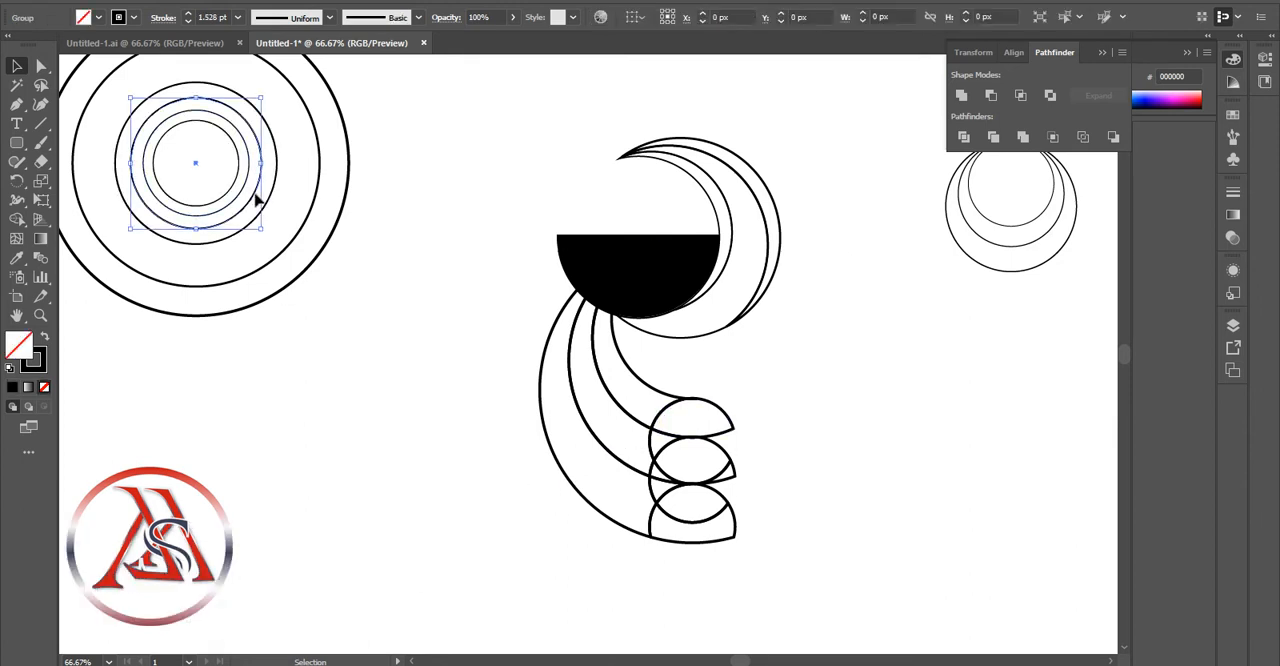
click(511, 296)
drag(545, 289, 663, 96)
key(Delete)
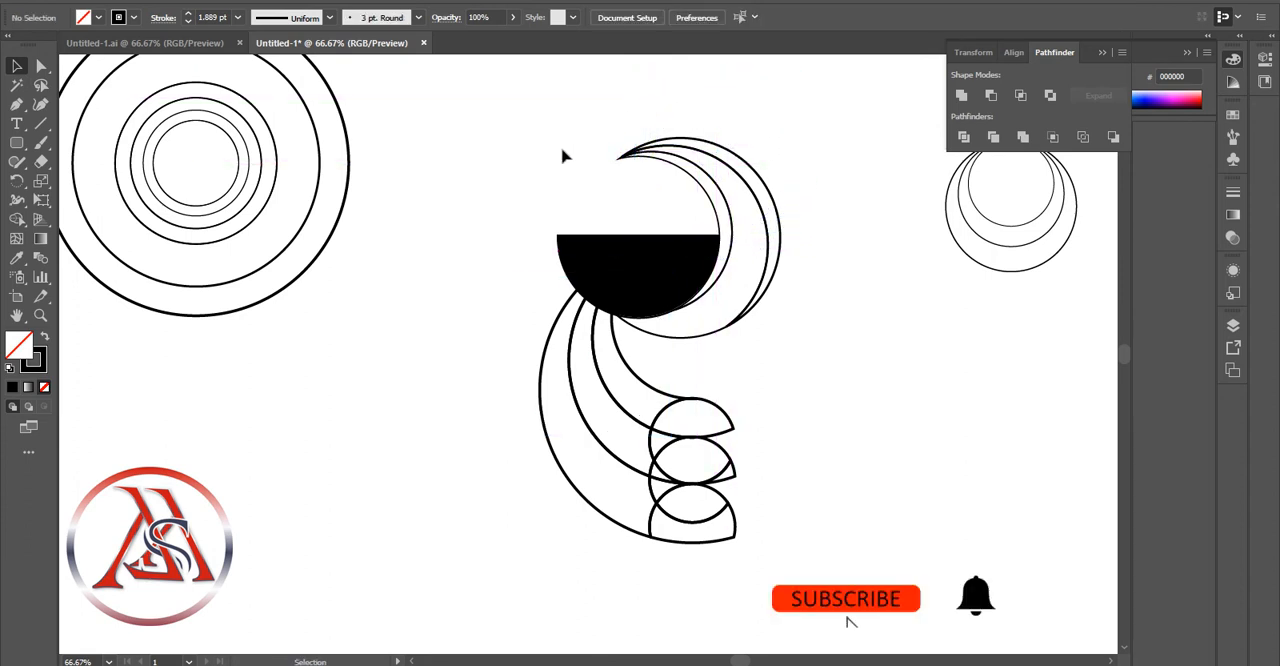
click(272, 210)
key(ctrl+c)
key(ctrl+v)
drag(557, 323, 666, 209)
click(863, 369)
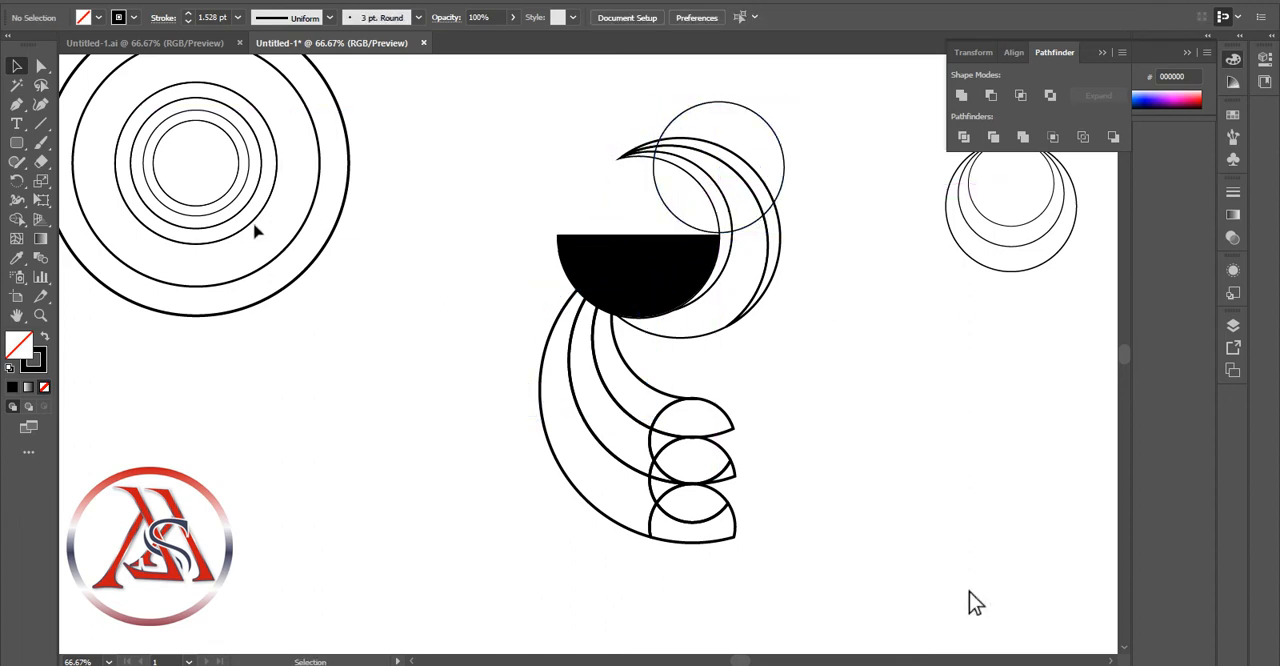
click(240, 212)
key(ctrl+c)
key(ctrl+v)
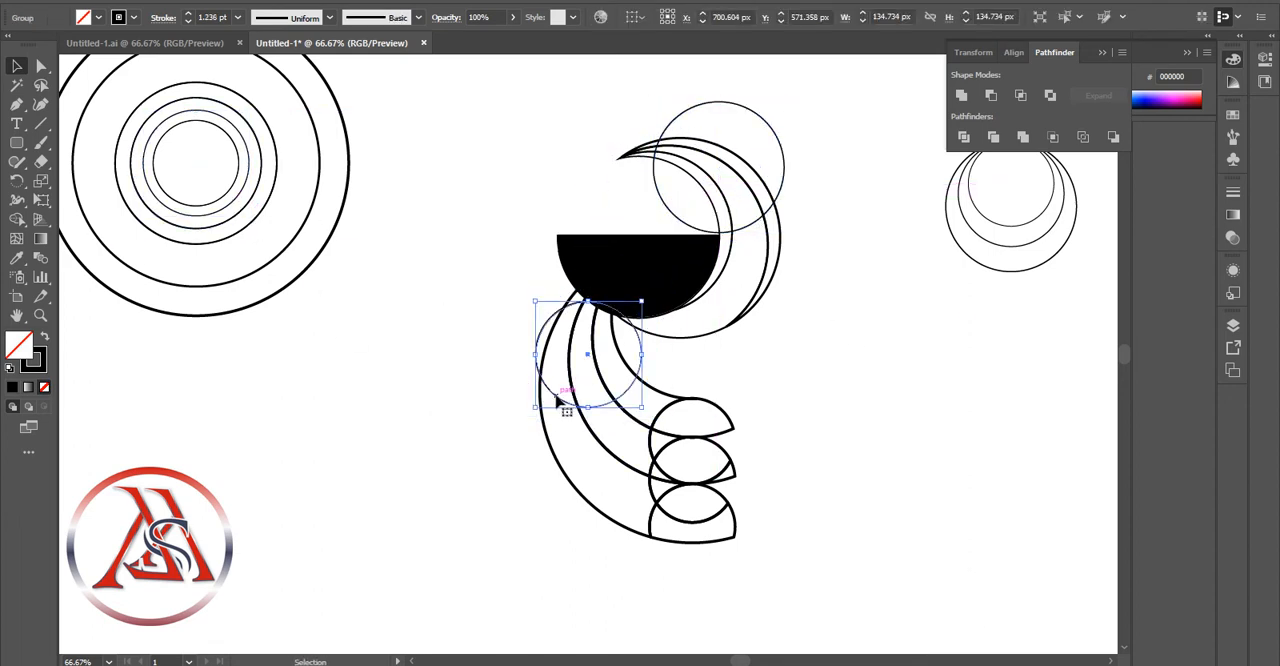
drag(557, 400, 689, 229)
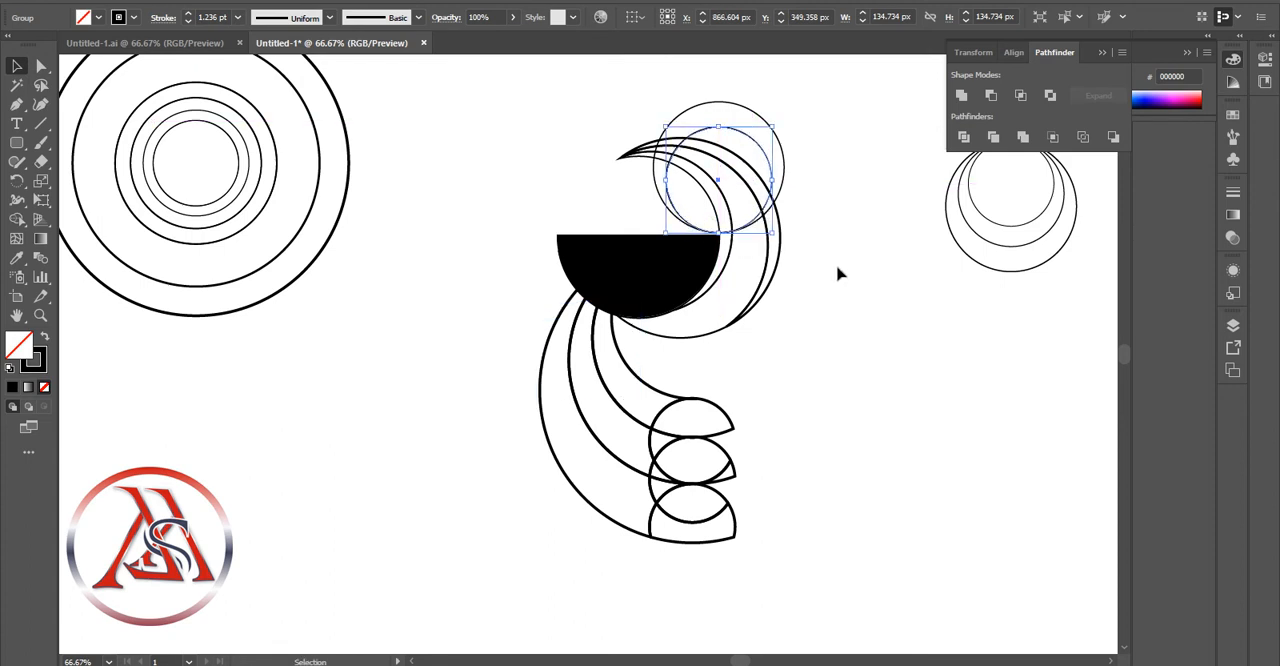
click(981, 368)
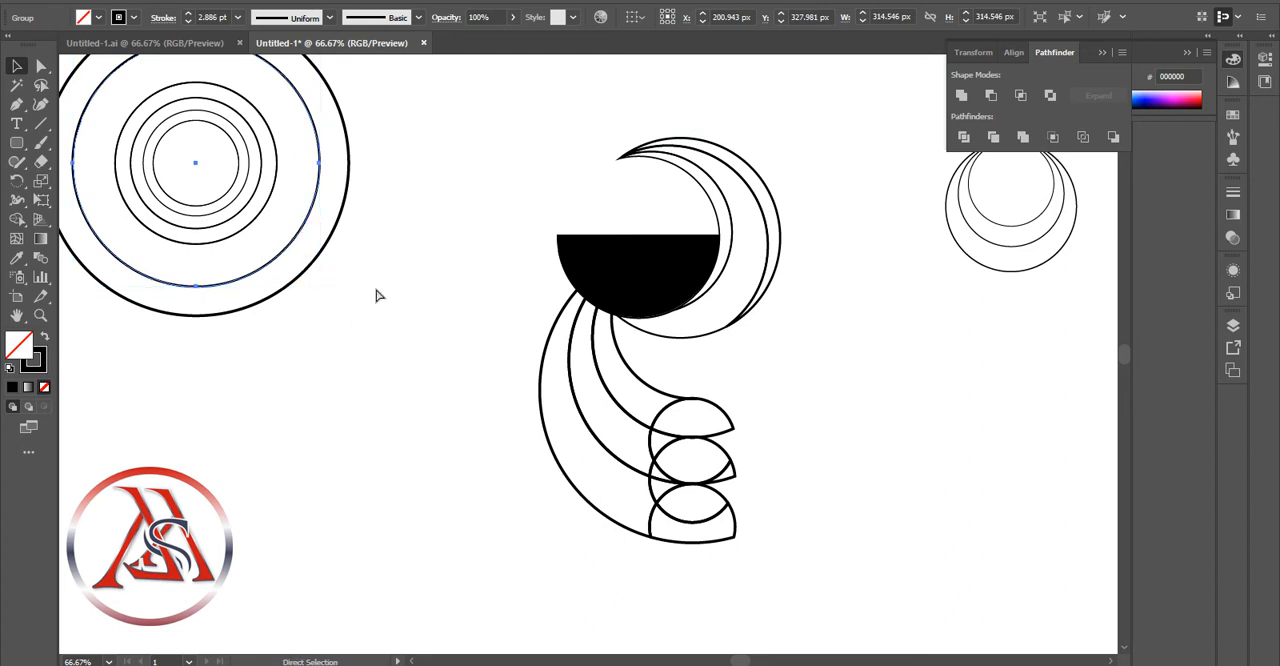
key(ctrl+v)
key(Delete)
Copy the 314.546 px concentric circle and place the copy over the right side of the crescent head
click(305, 223)
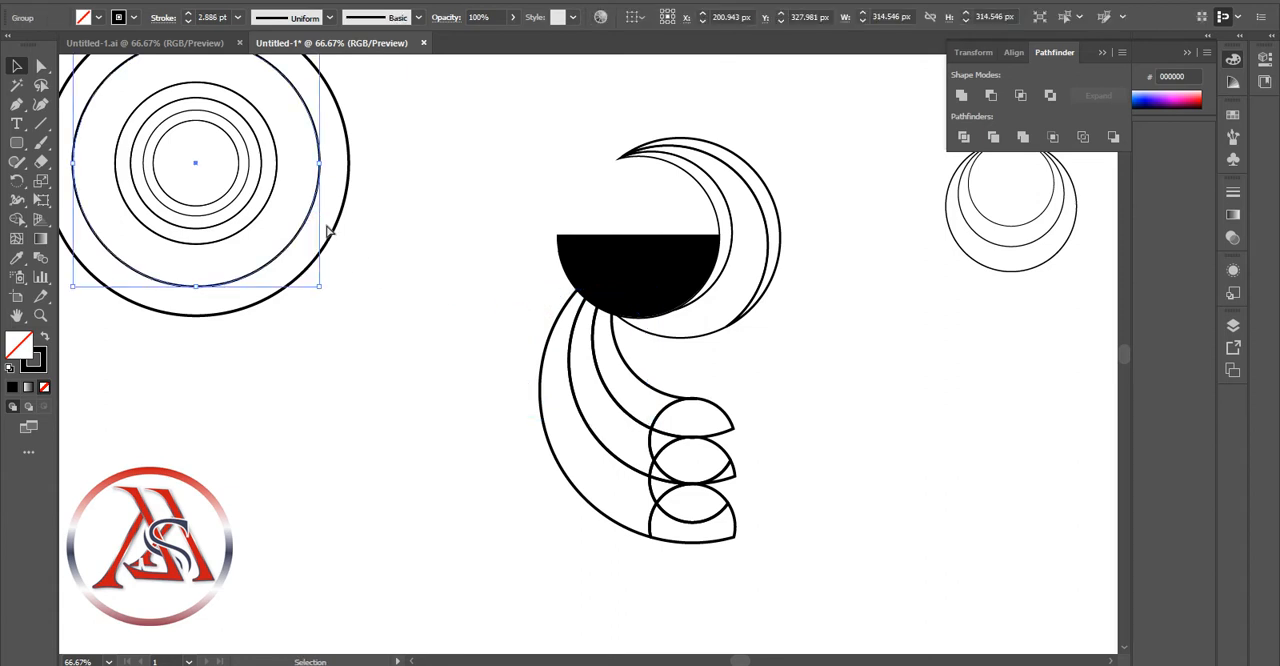
key(ctrl+x)
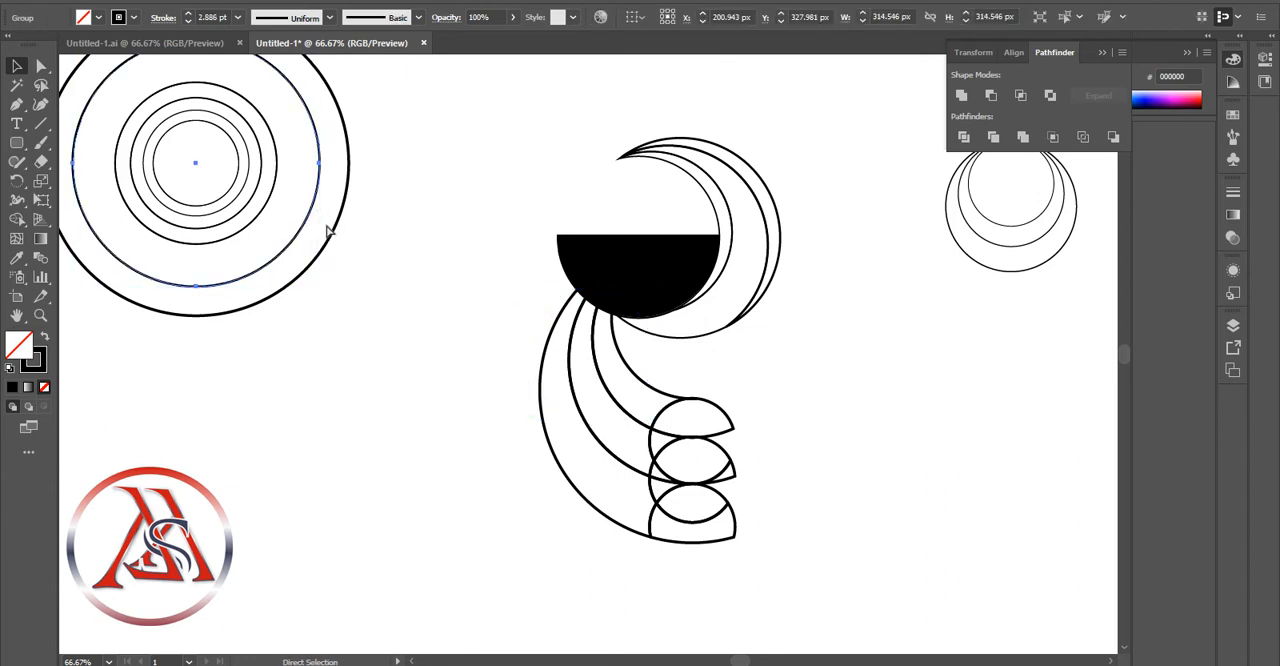
key(ctrl+v)
drag(507, 268, 700, 145)
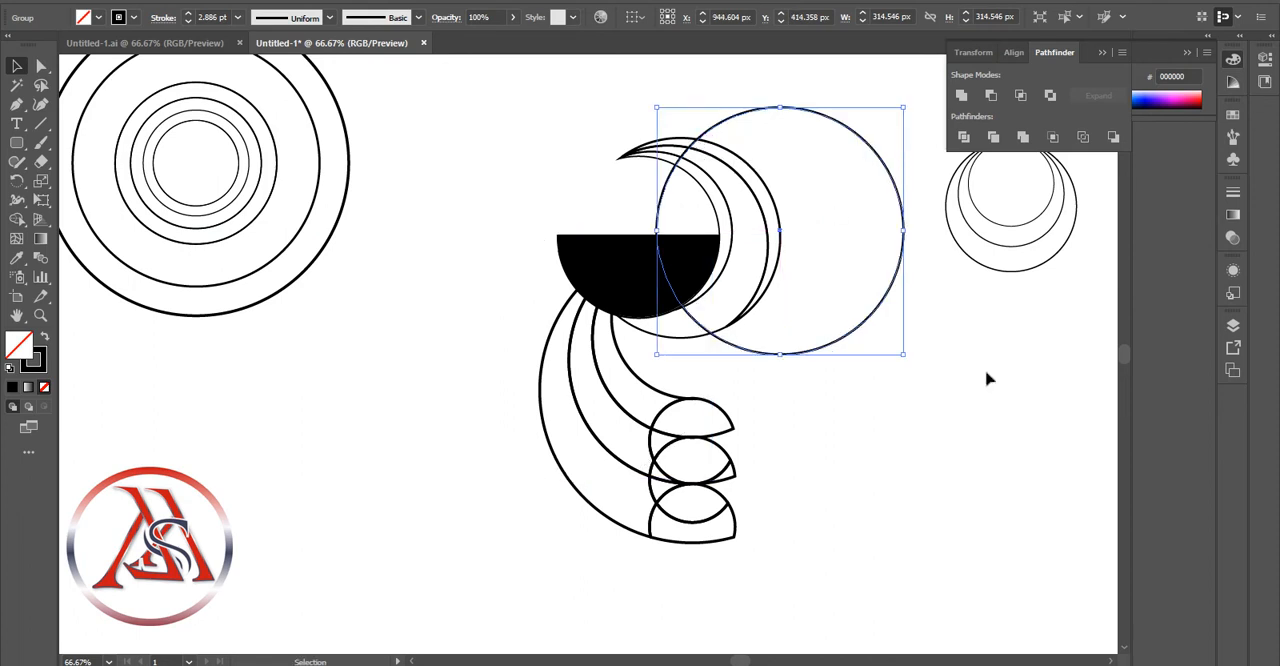
click(988, 374)
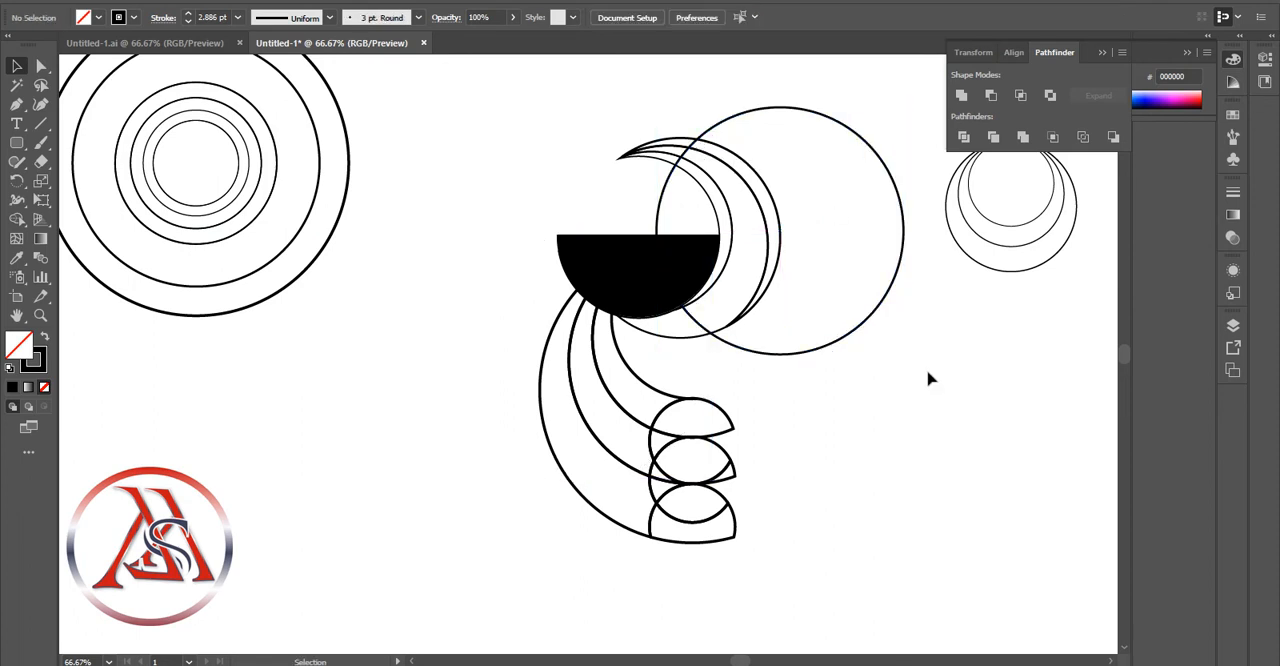
Copy the 166.544 px concentric circle and place the copy over the upper part of the crescent head
click(259, 188)
key(ctrl+c)
key(ctrl+v)
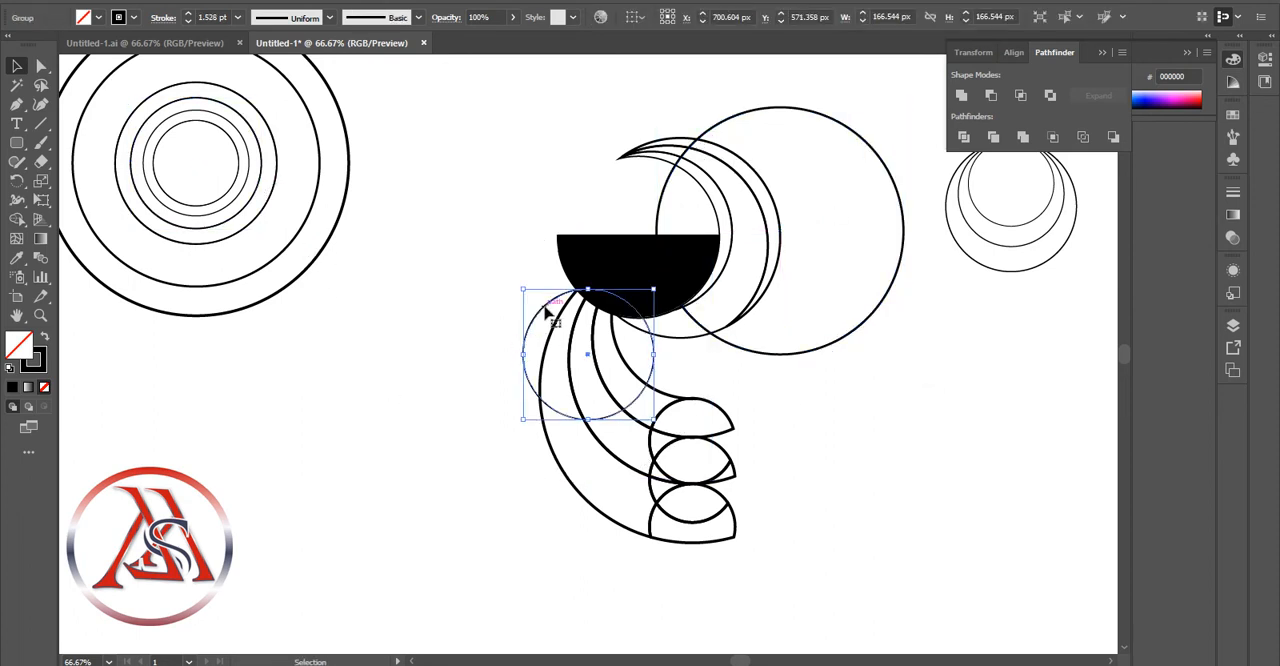
drag(543, 308, 677, 127)
click(487, 232)
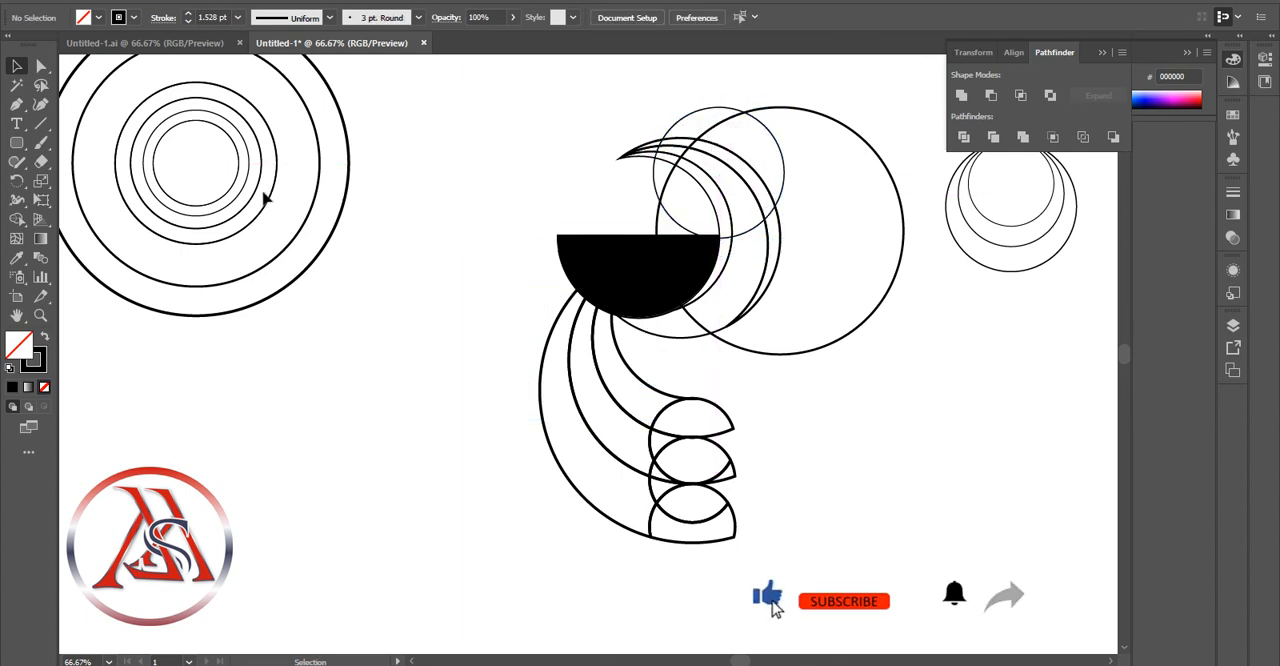
Duplicate the small circle over the crescent head and offset the copy slightly up and to the right
click(707, 108)
key(ctrl+c)
key(ctrl+v)
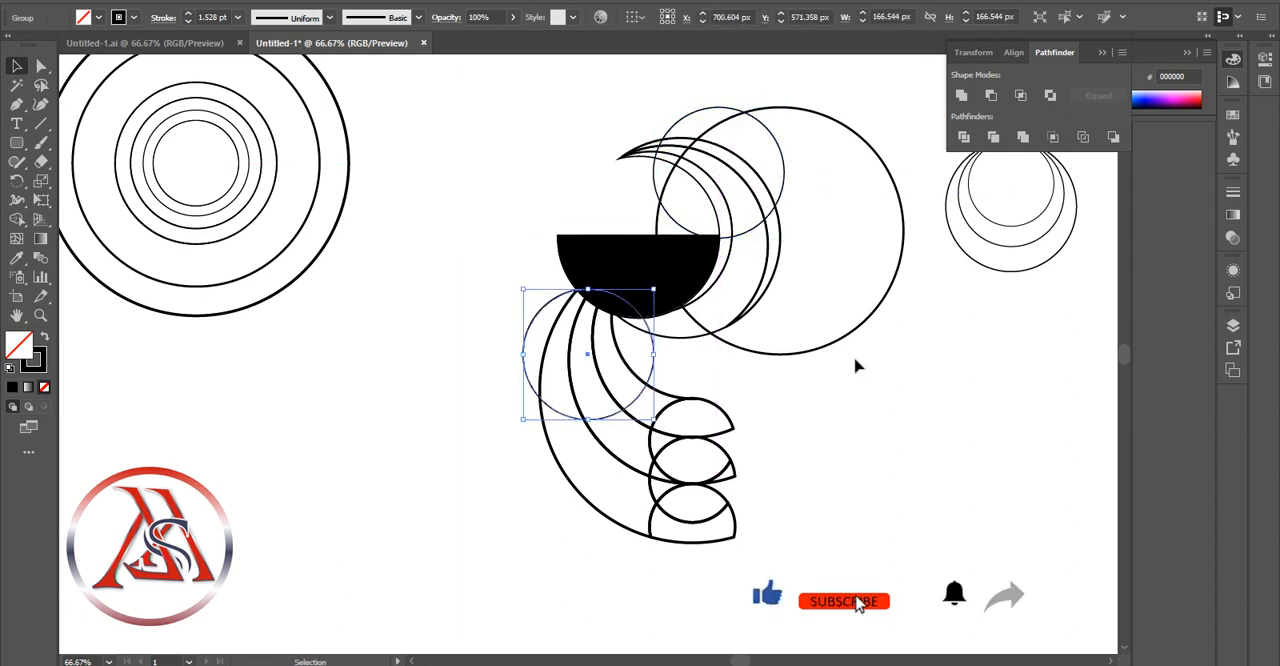
drag(603, 420, 752, 223)
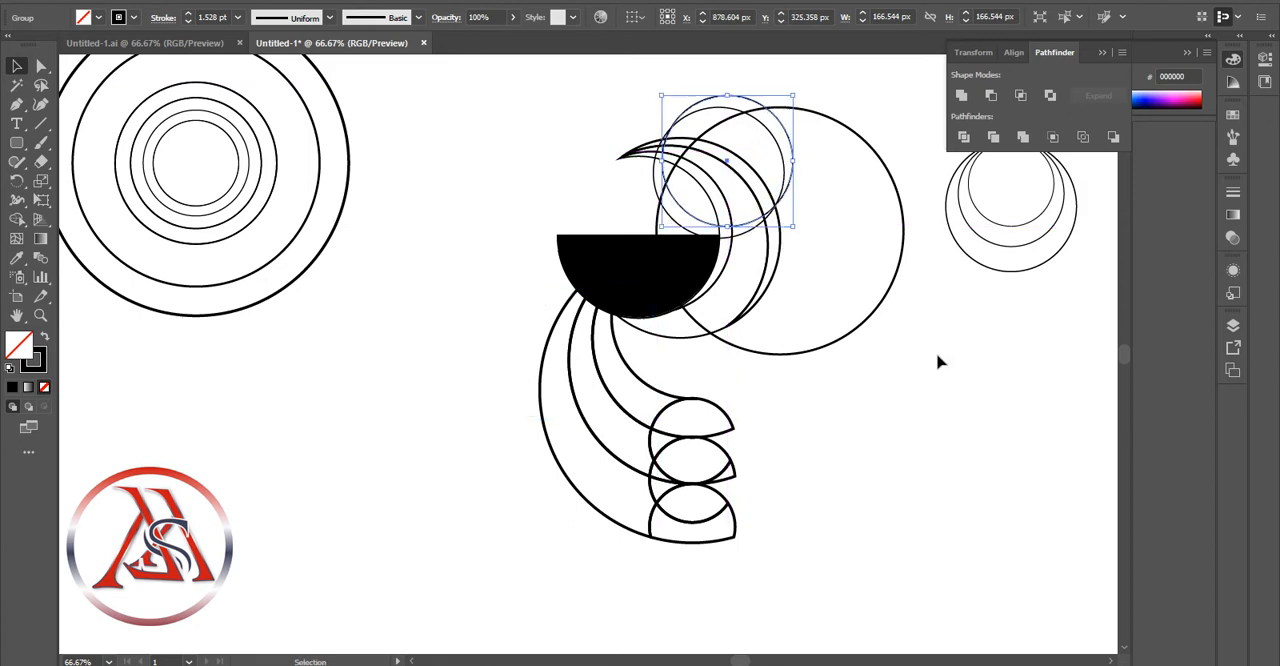
click(1012, 474)
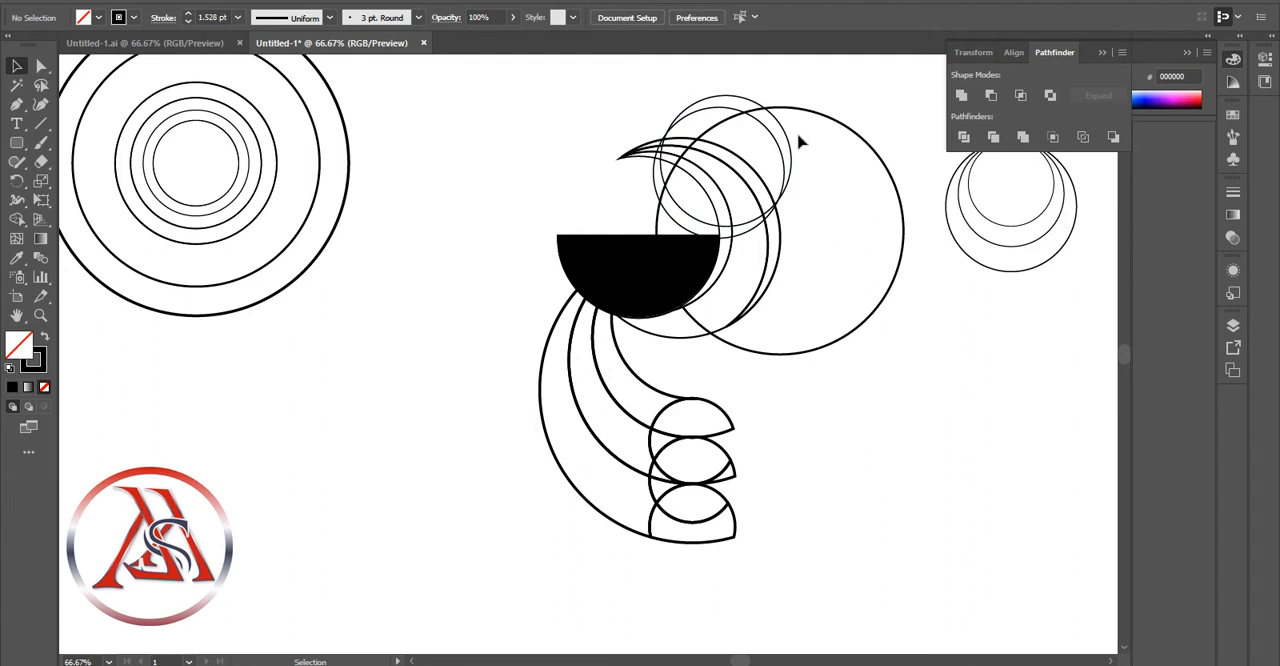
key(a)
click(263, 173)
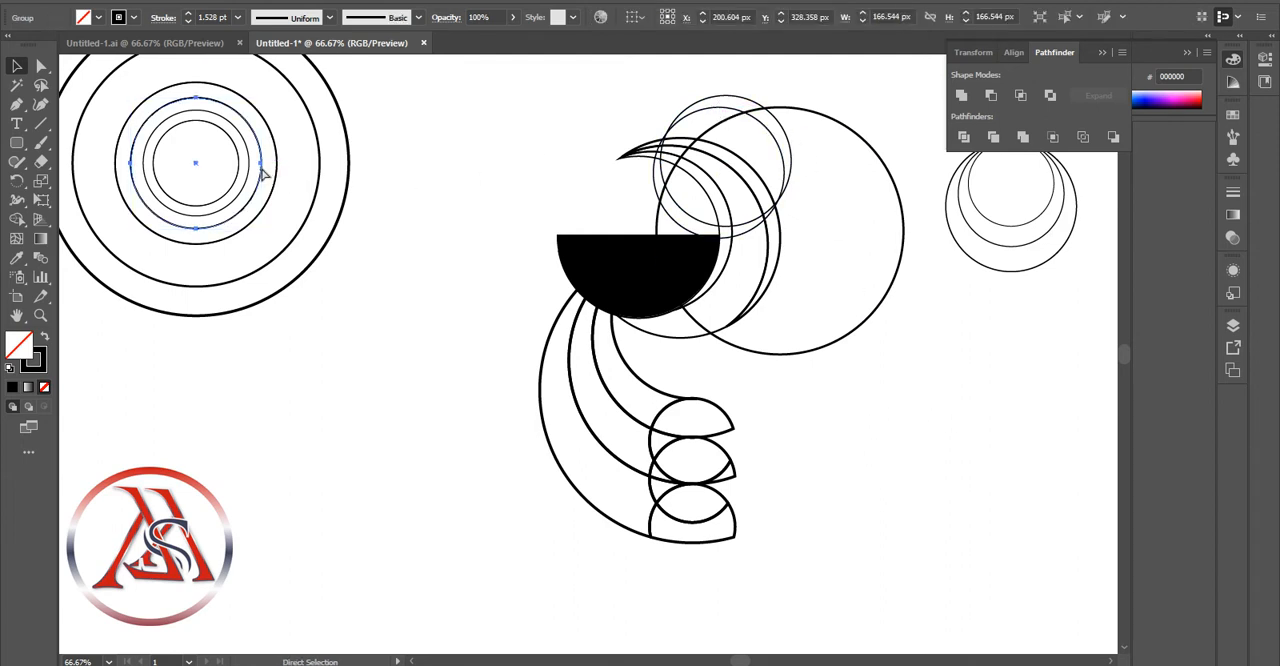
click(543, 318)
drag(558, 291, 679, 107)
click(584, 118)
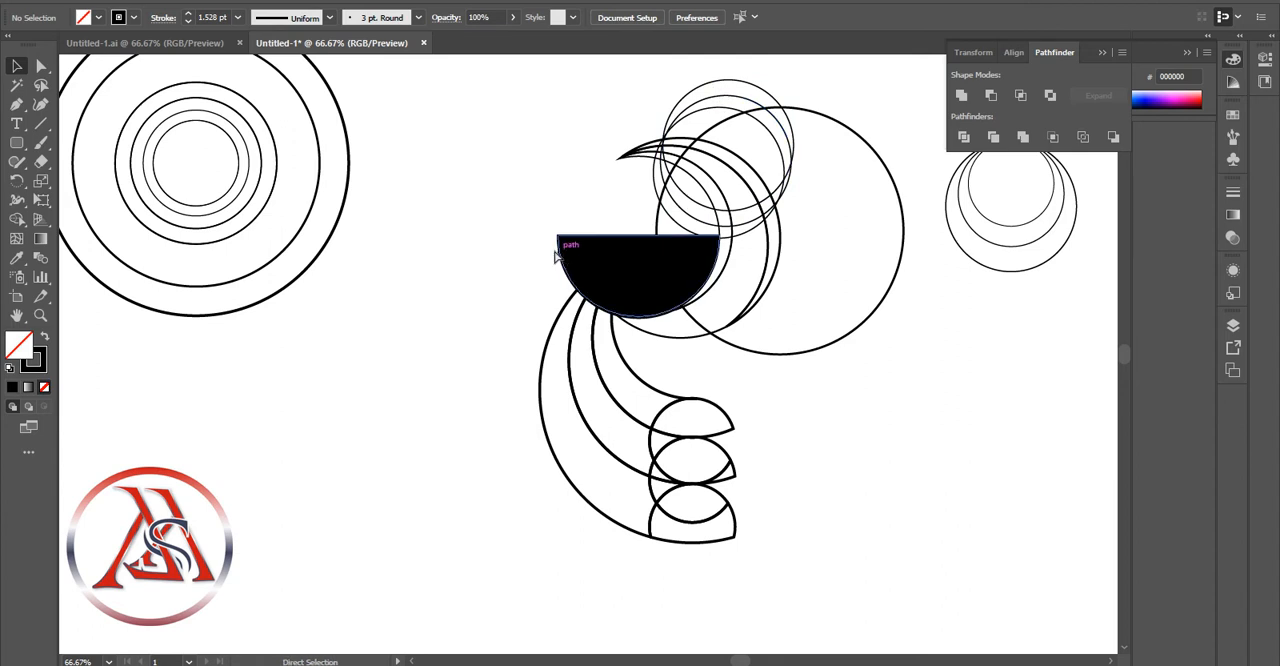
key(ctrl+z)
key(ctrl+z)
click(441, 391)
Duplicate the 314.546 px circle over the head and offset the copy slightly down and to the left
click(868, 146)
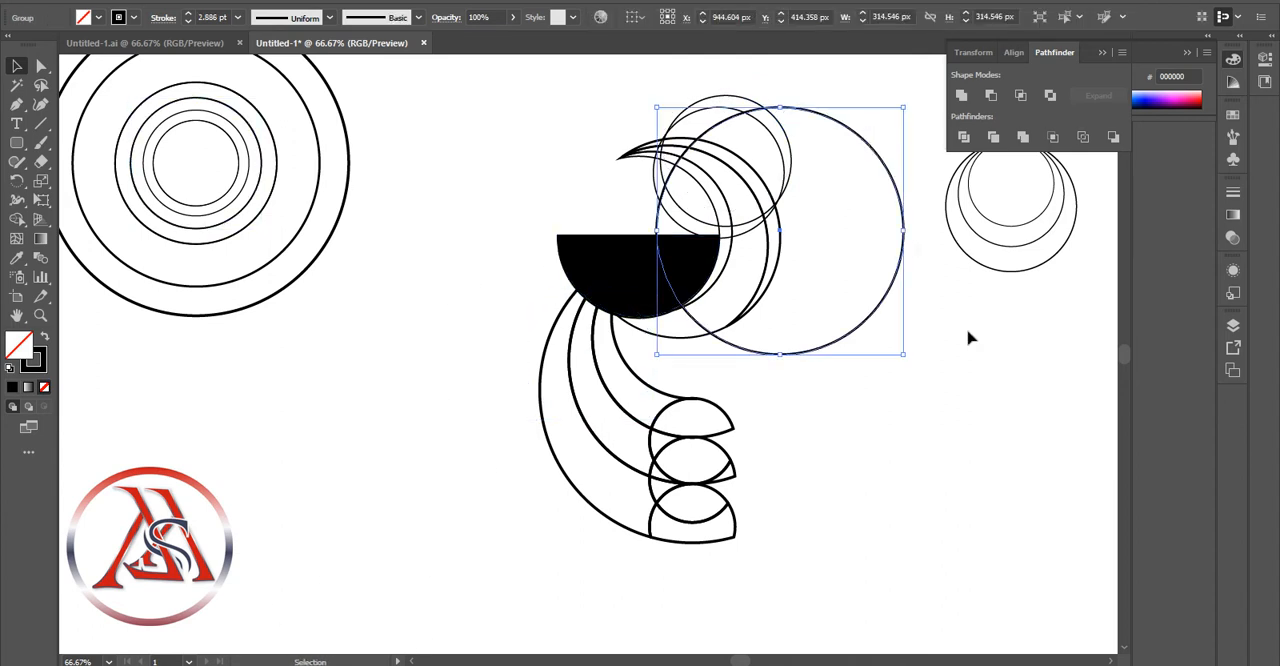
click(968, 338)
key(ctrl+v)
drag(491, 289, 658, 175)
click(1027, 309)
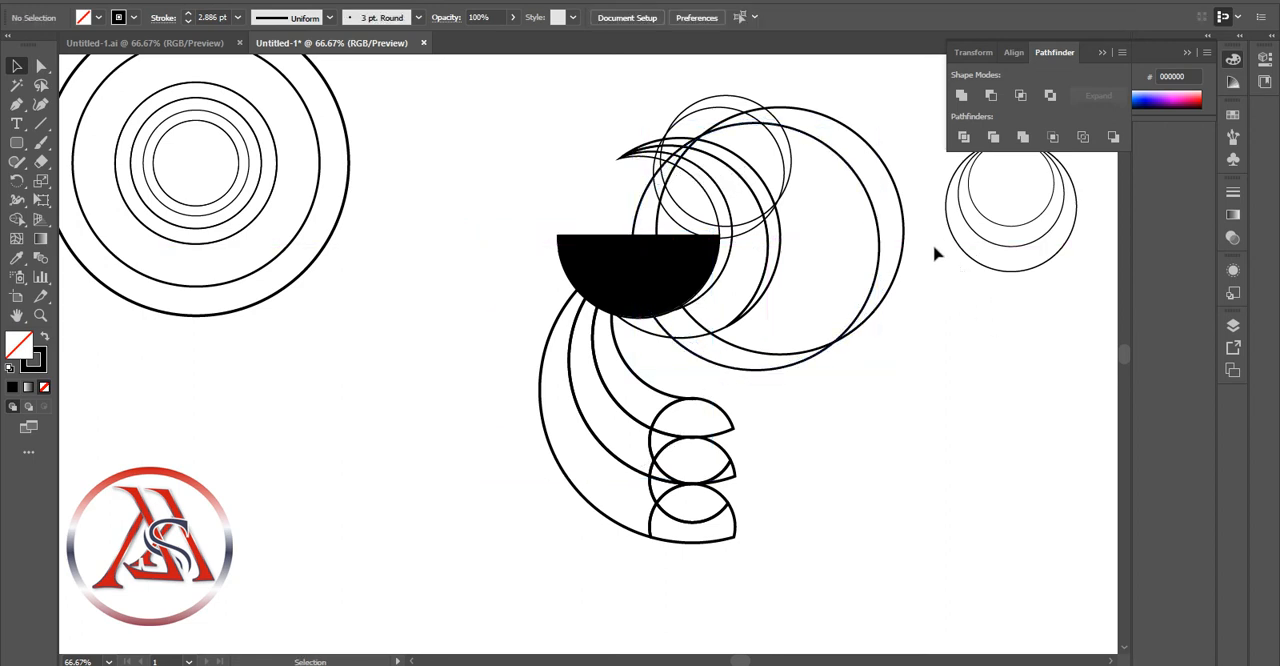
Divide the pair of large overlapping circles and the pair of small overlapping circles along their intersections
click(840, 121)
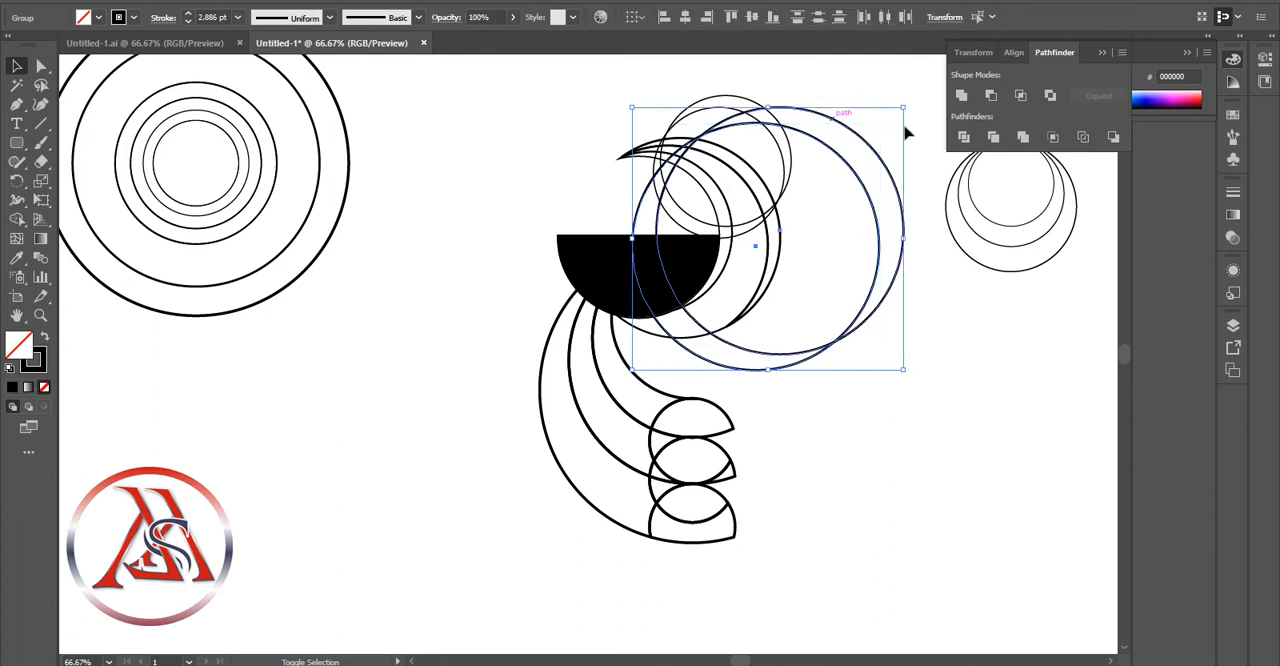
click(869, 117)
click(728, 96)
shift+click(721, 108)
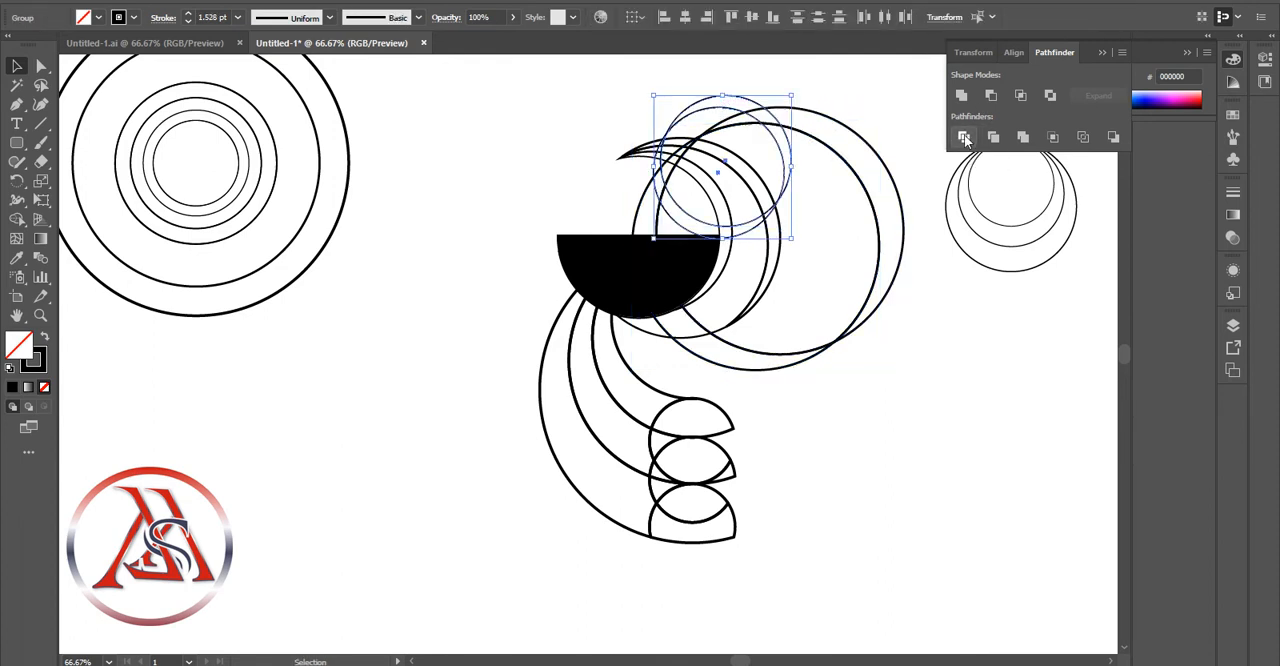
click(964, 137)
click(860, 112)
Ungroup the pieces of both divided circle pairs
right_click(745, 98)
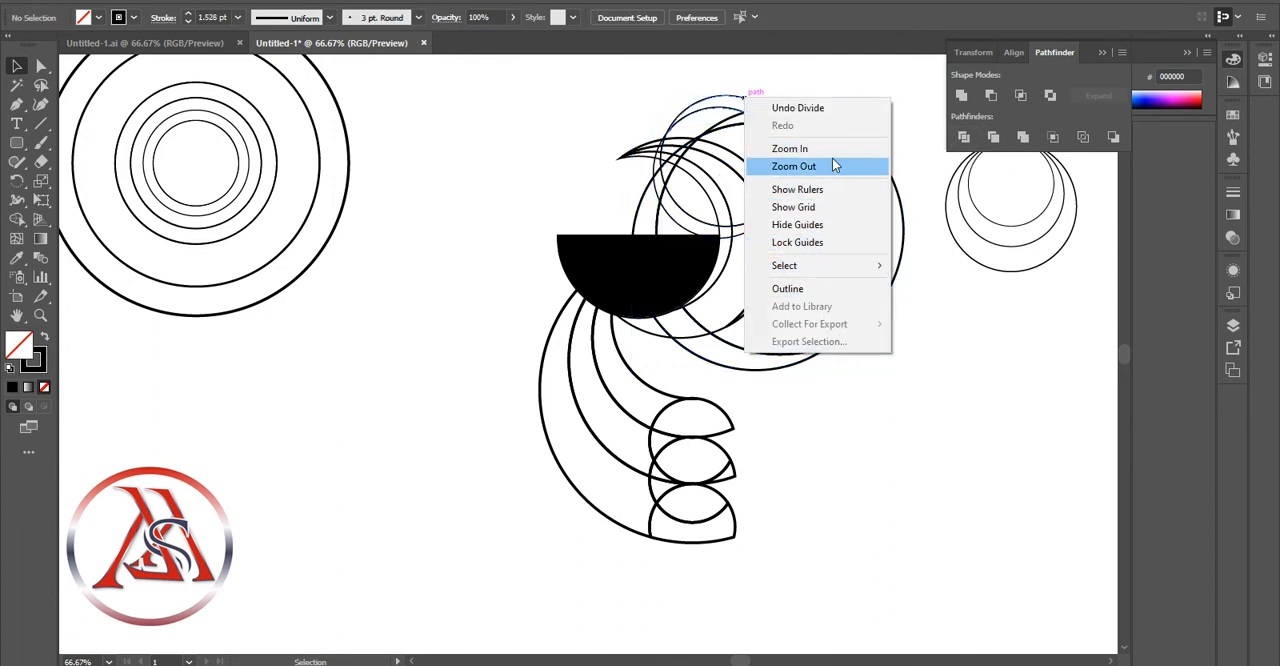
click(994, 276)
right_click(741, 104)
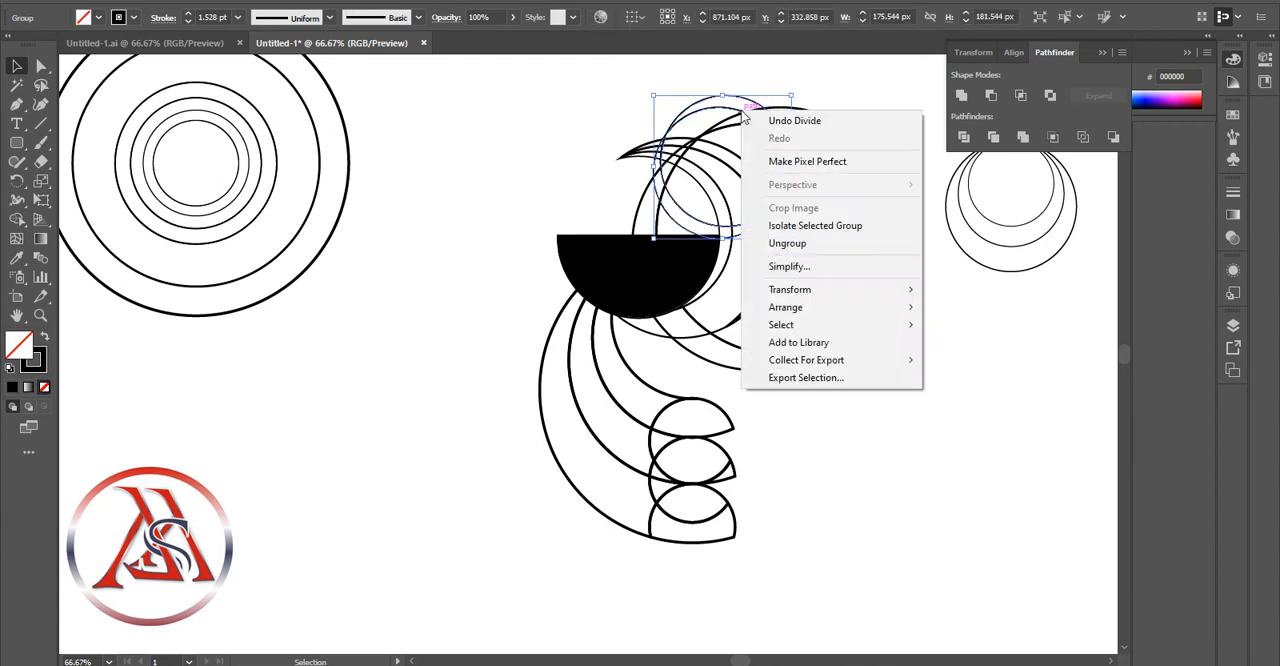
click(790, 243)
right_click(827, 118)
click(855, 175)
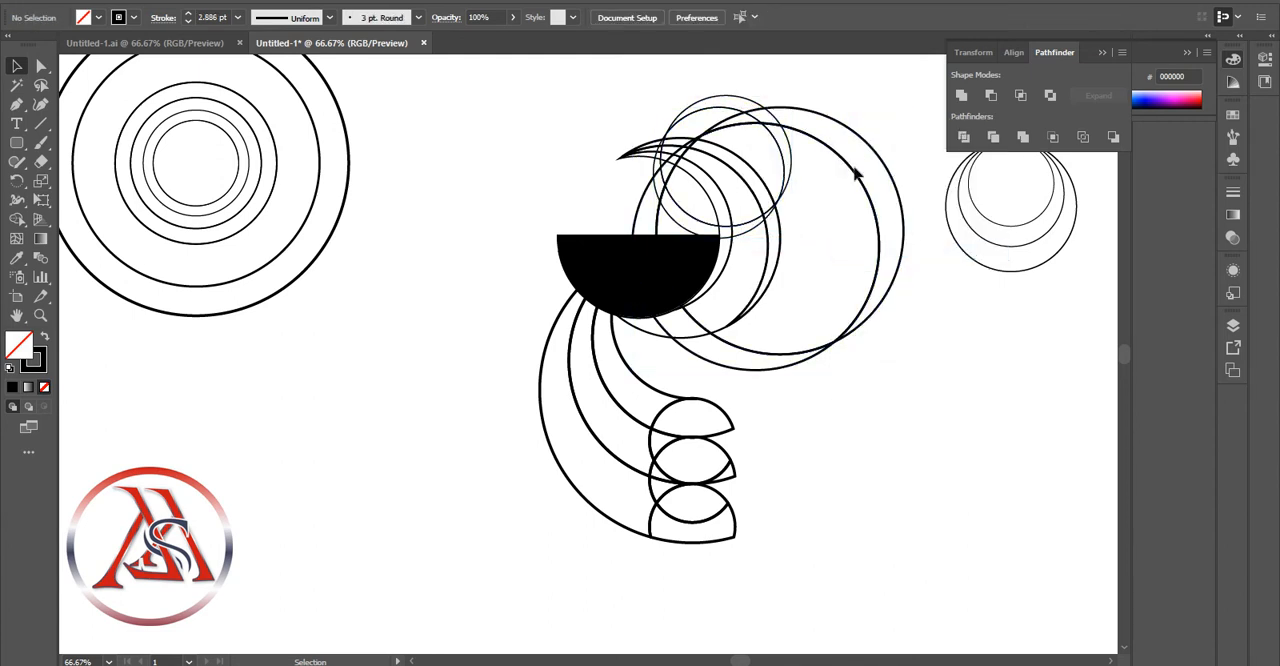
Delete the lower crescent and the overlap of the small circle pair, keeping only its upper crescent
click(682, 211)
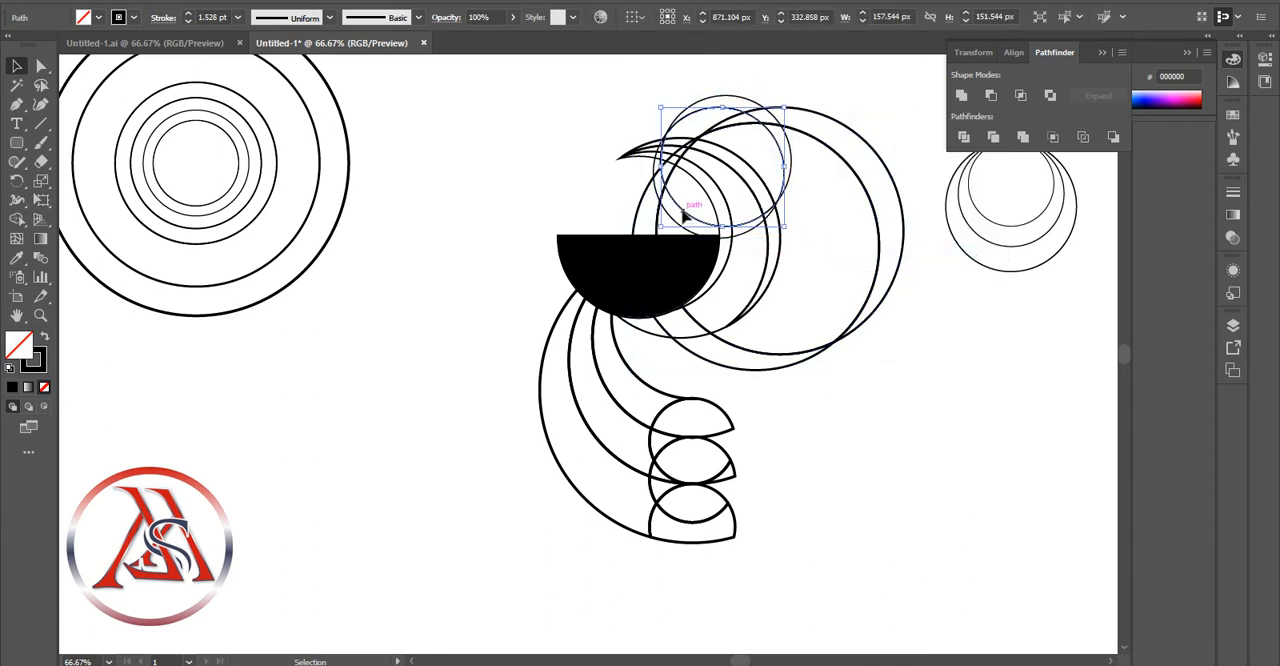
drag(687, 236, 690, 232)
key(Delete)
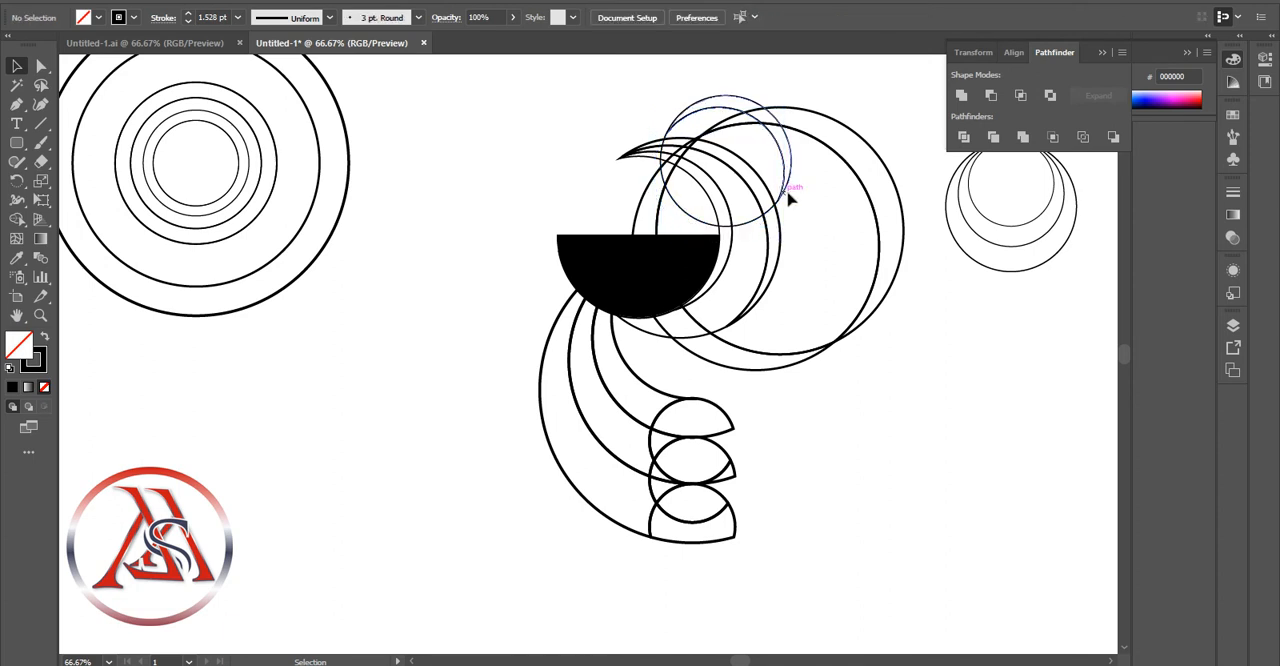
click(758, 217)
key(Delete)
Delete the overlap and the lower-left crescent of the large circle pair, keeping only its right-hand crescent
click(835, 157)
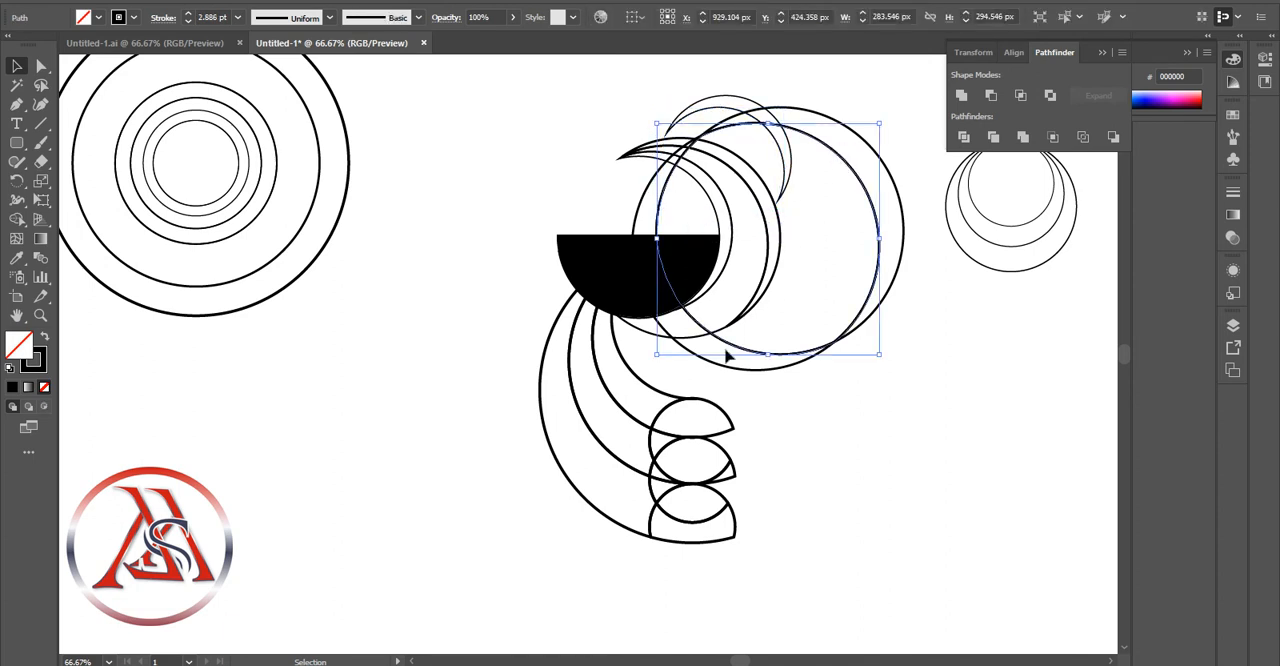
key(Delete)
click(764, 355)
key(Delete)
click(793, 371)
key(Delete)
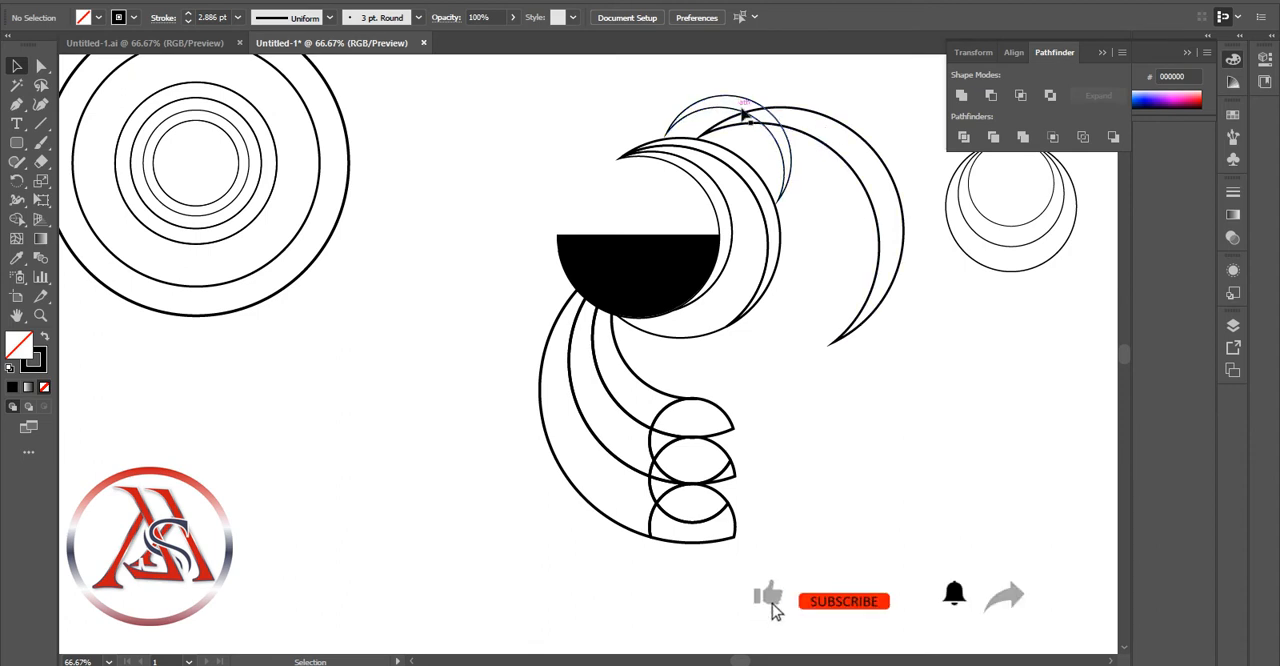
click(840, 154)
click(821, 195)
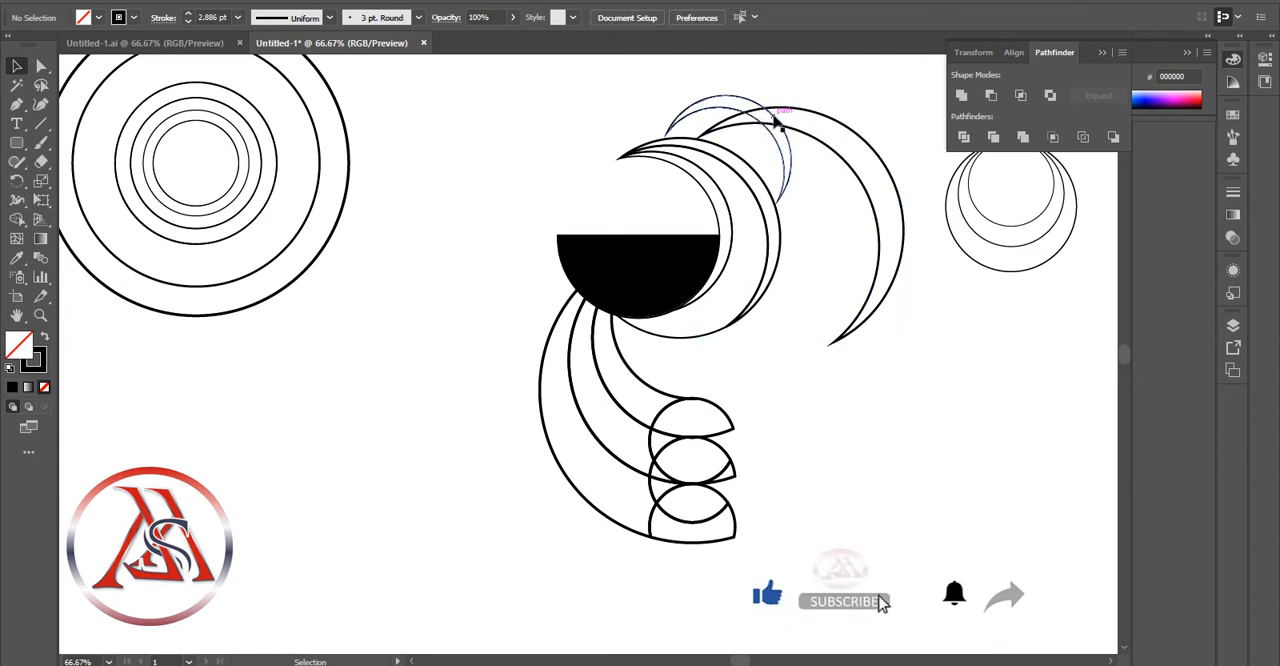
Copy the 134.734 px circle of the concentric set and place the copy across the upper part of the head crescents
click(250, 140)
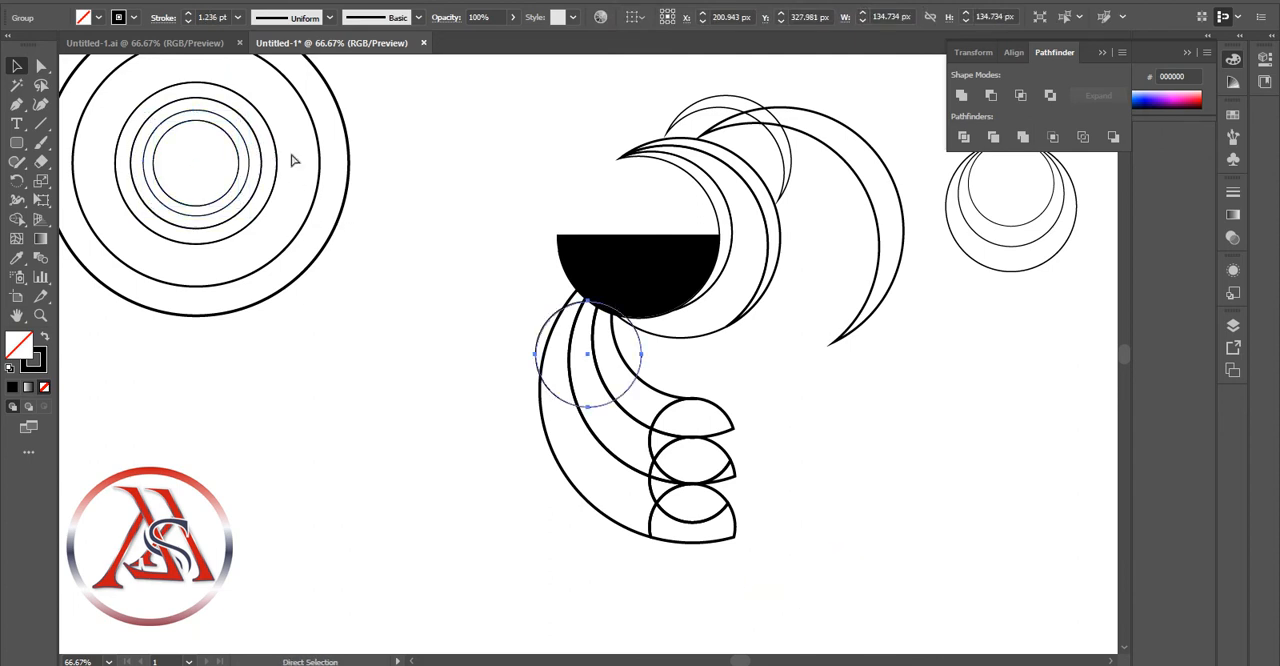
click(569, 302)
drag(569, 302, 692, 146)
click(890, 384)
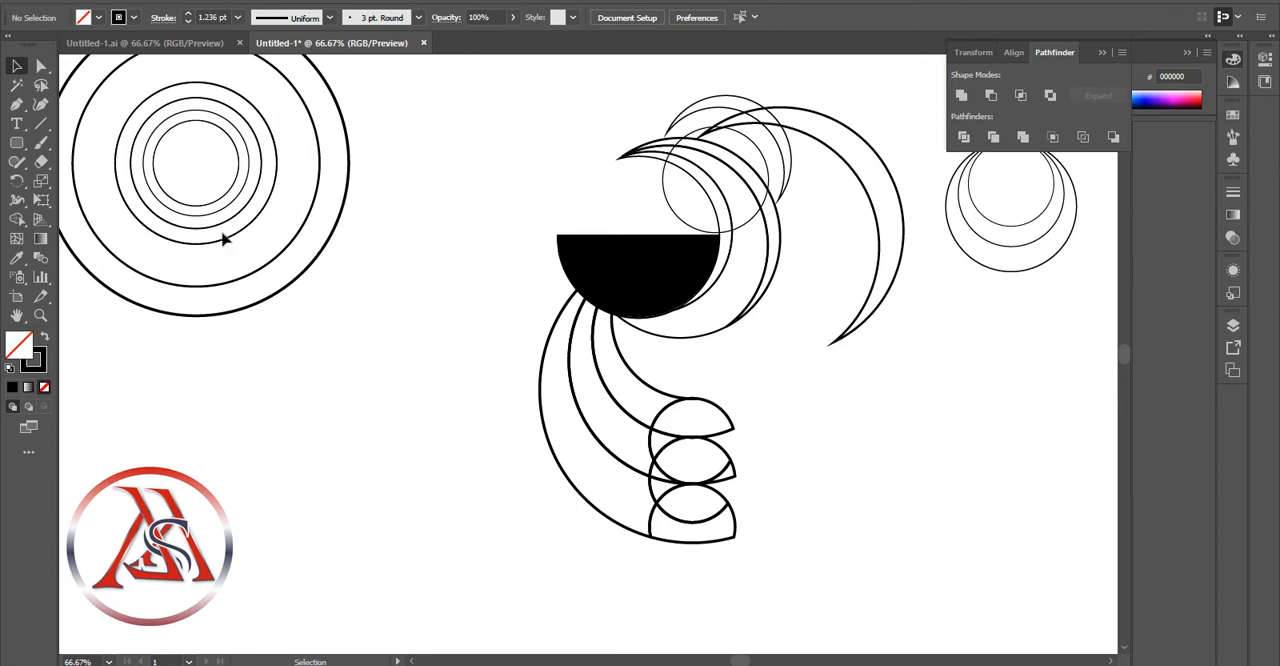
Copy the innermost 109 px circle of the concentric set and shrink the copy to 18.104 px inside the top of the head crescents
click(237, 178)
key(ctrl+c)
key(ctrl+v)
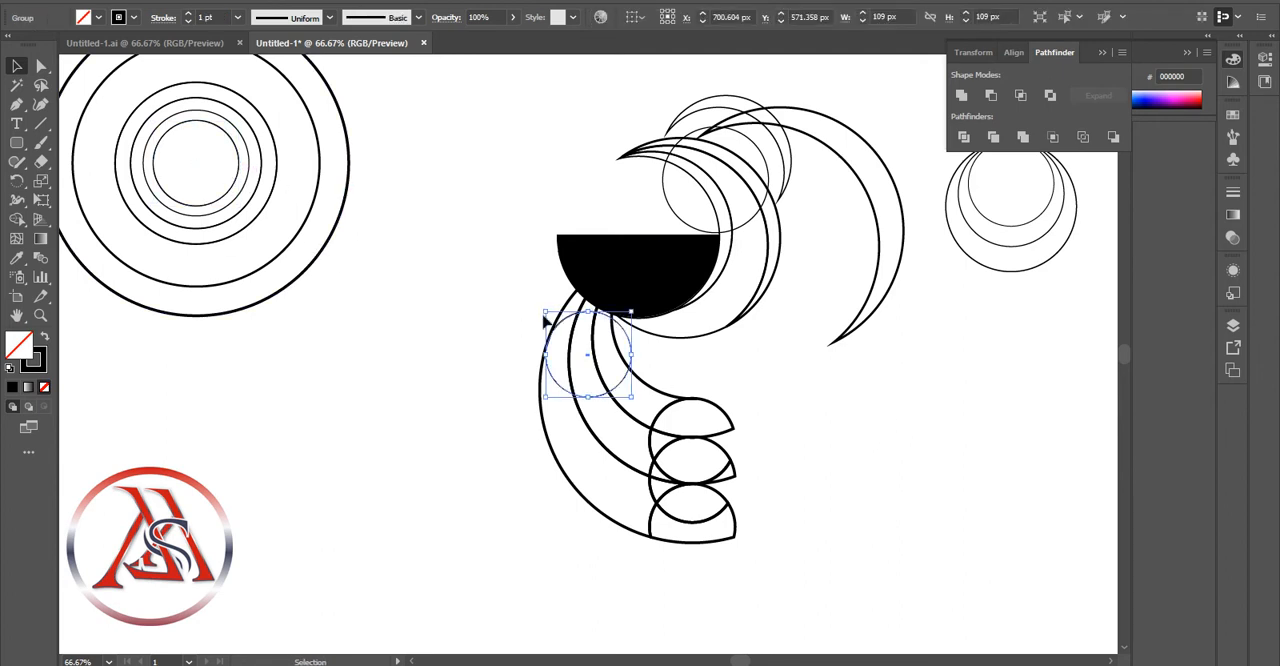
drag(547, 313, 686, 157)
click(838, 416)
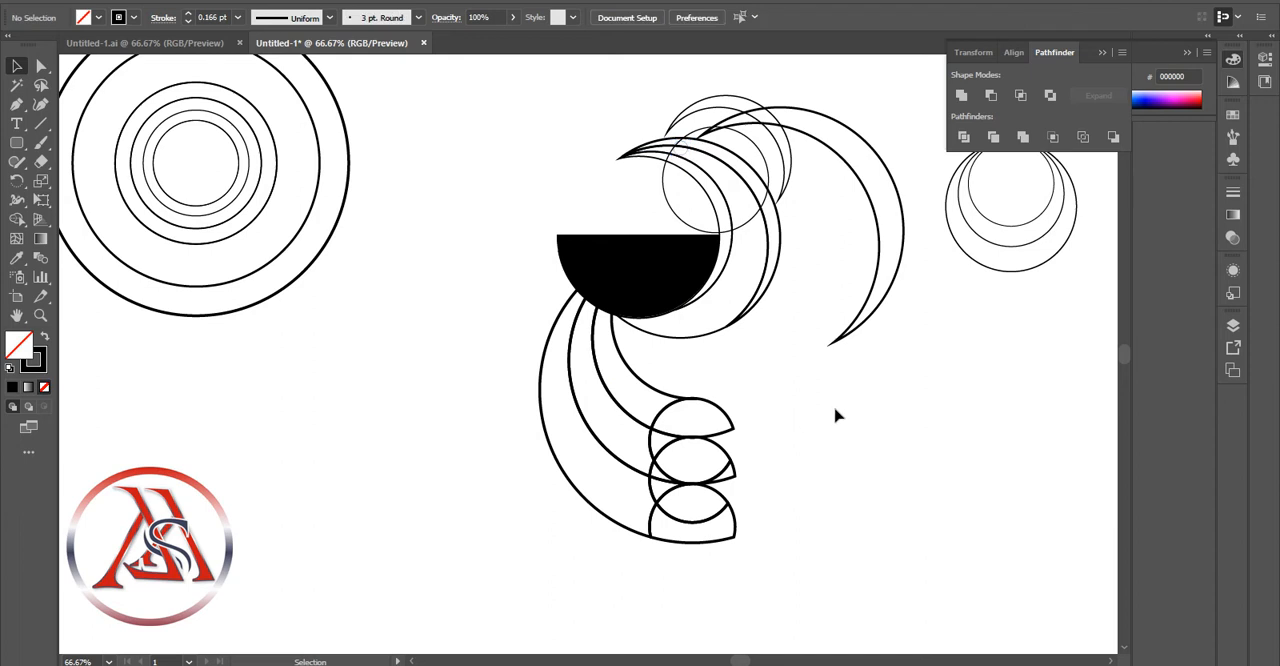
Set the tiny circle's stroke to 3 pt and delete the larger full circle crossing the head crescents
click(687, 157)
click(188, 13)
click(188, 13)
click(188, 13)
click(188, 13)
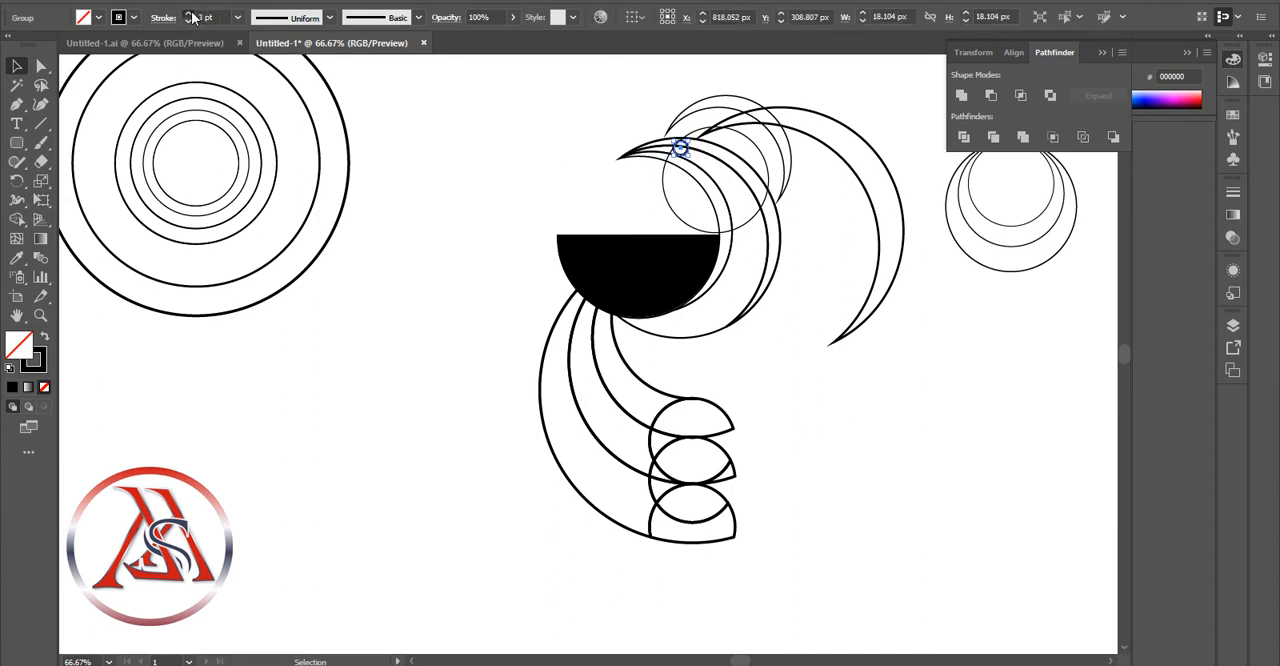
click(188, 13)
click(188, 13)
click(490, 145)
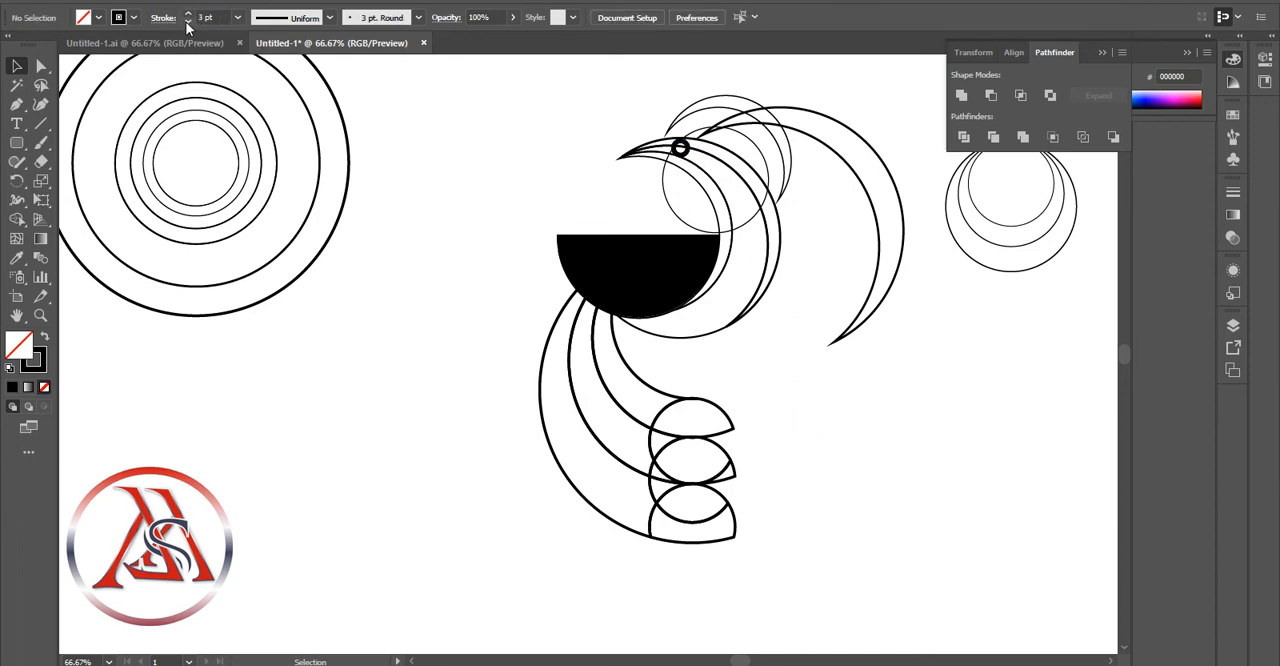
click(686, 156)
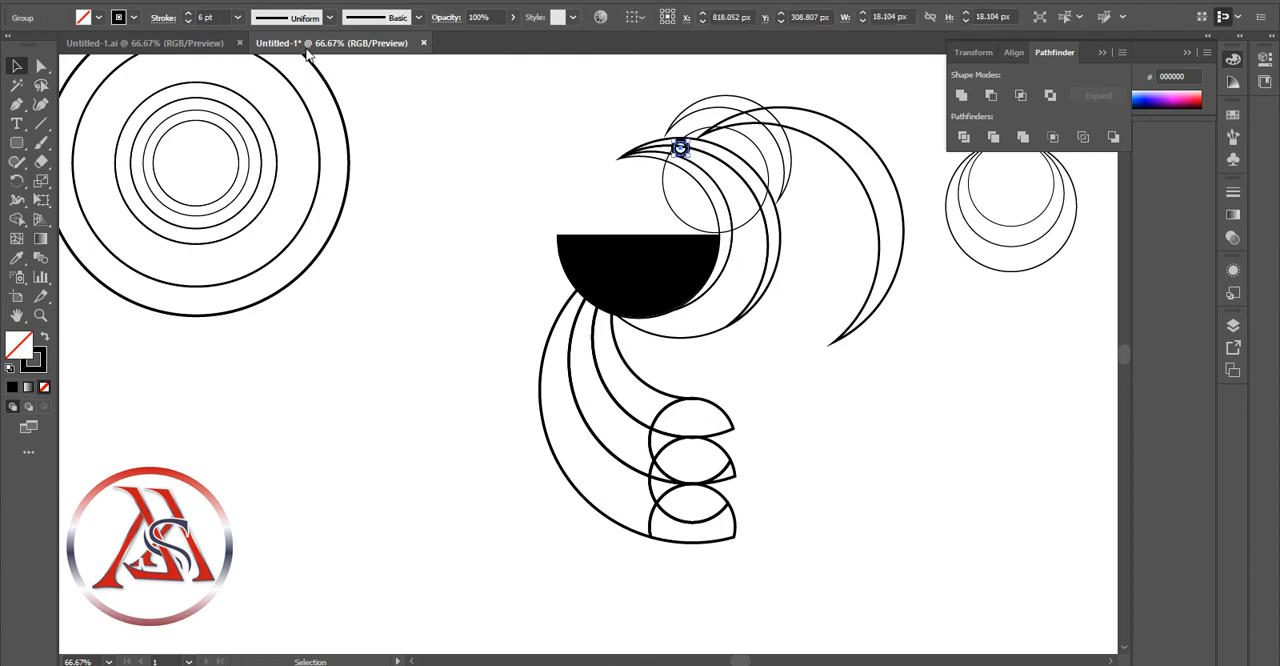
click(188, 21)
click(188, 21)
click(188, 21)
click(967, 412)
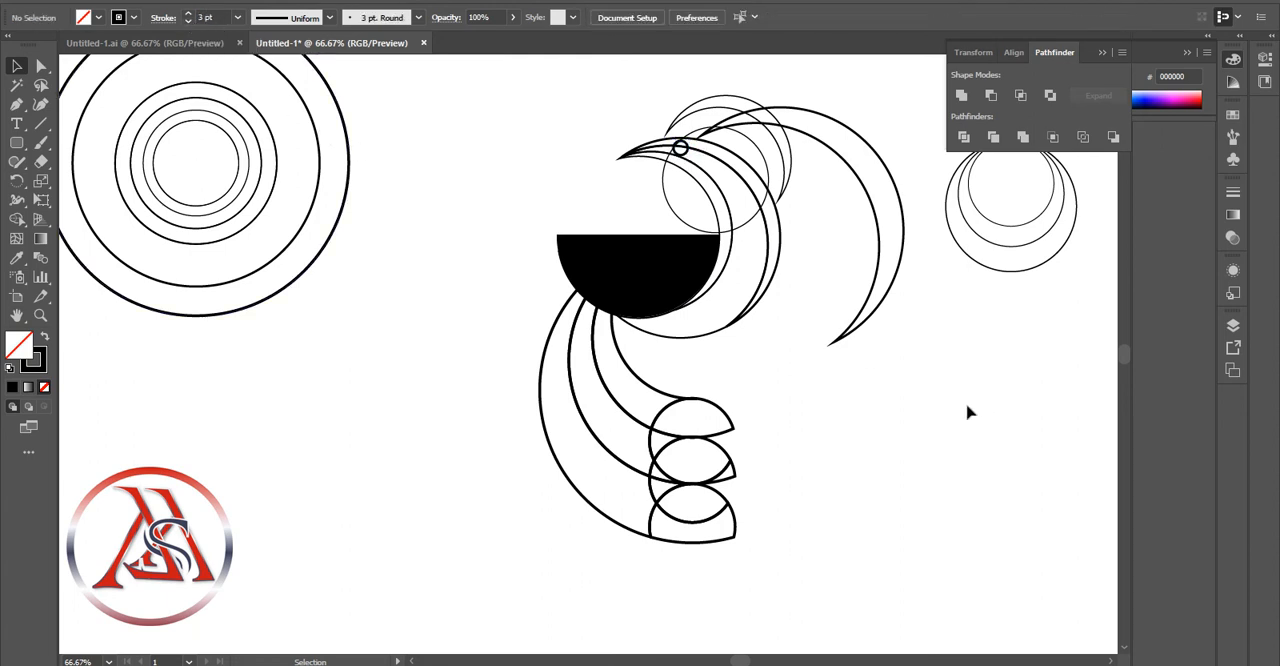
click(745, 227)
click(797, 258)
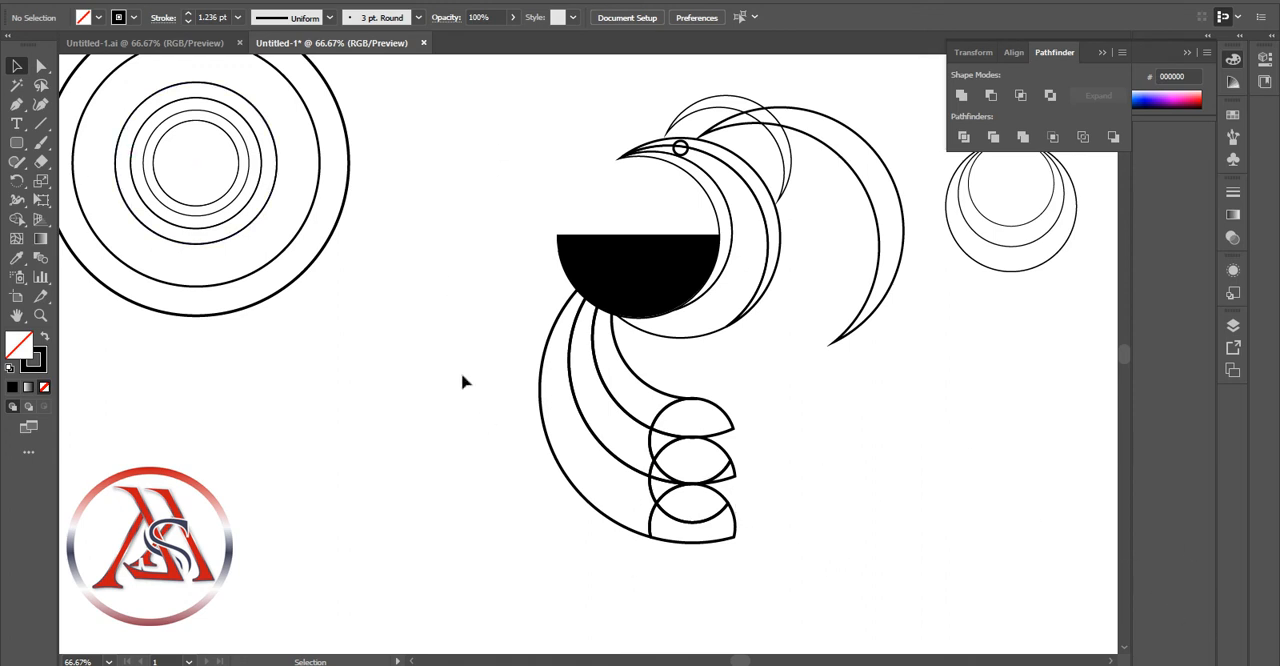
Use Shape Builder on the curved arms to merge the overlaps inside the middle and lowest end caps
drag(463, 377, 680, 482)
click(18, 220)
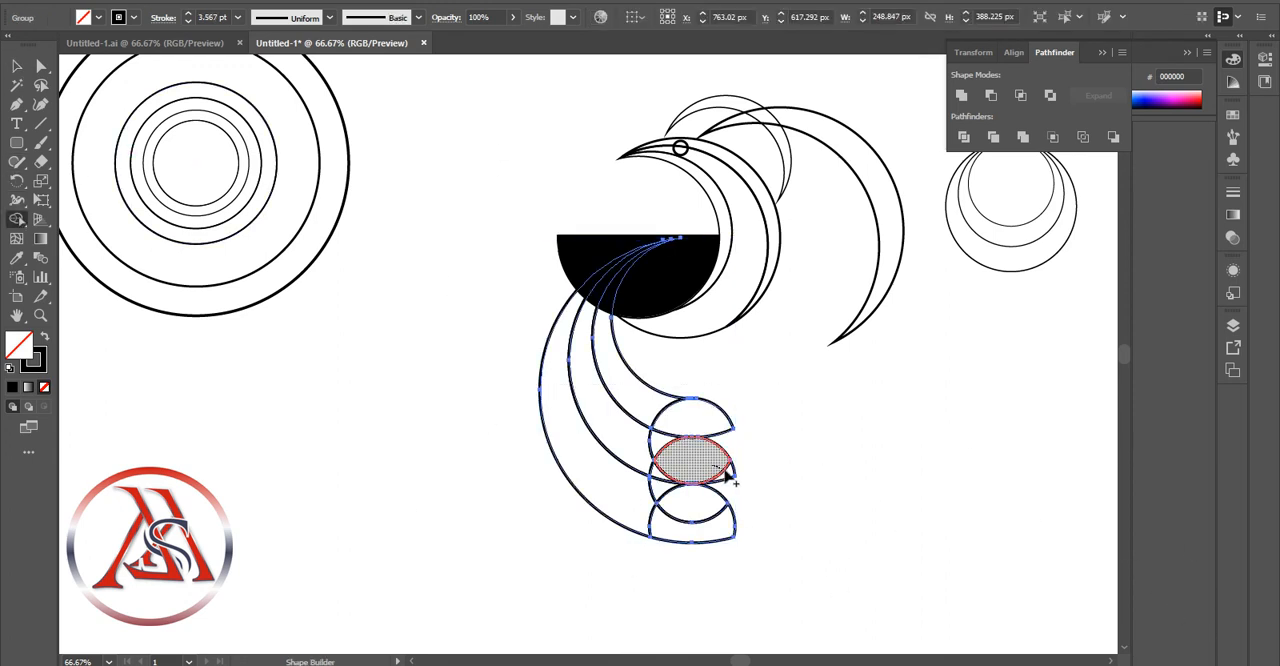
drag(658, 473, 657, 474)
drag(688, 502, 714, 524)
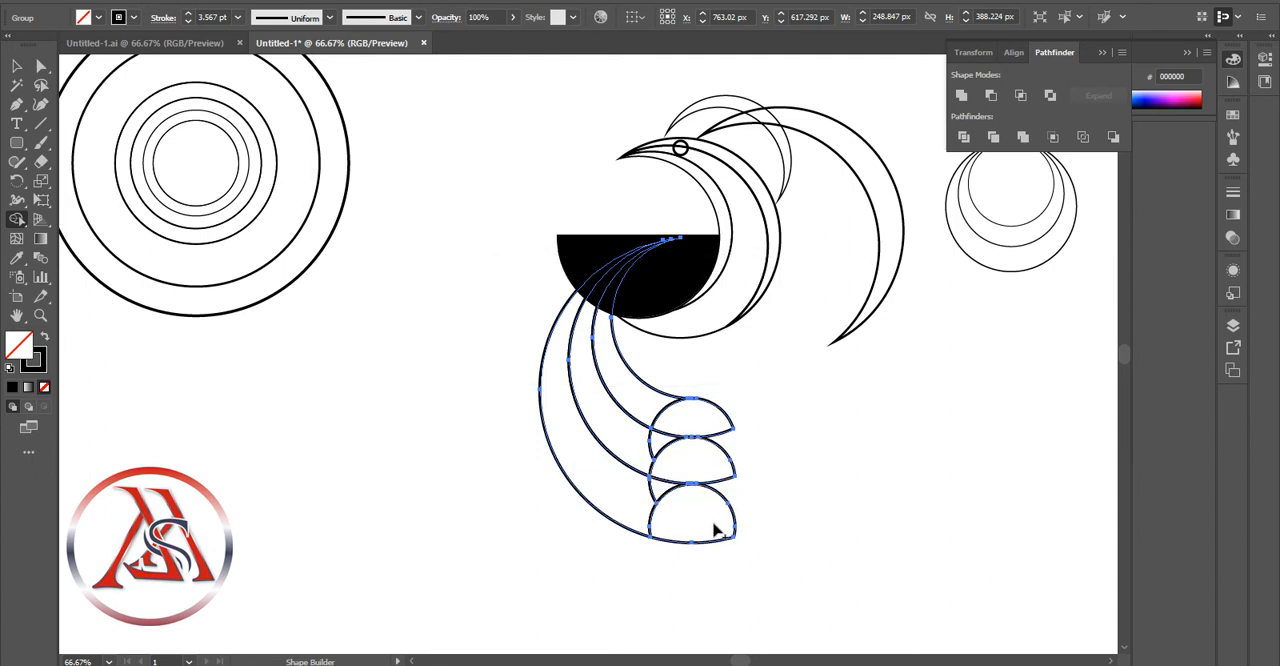
key(v)
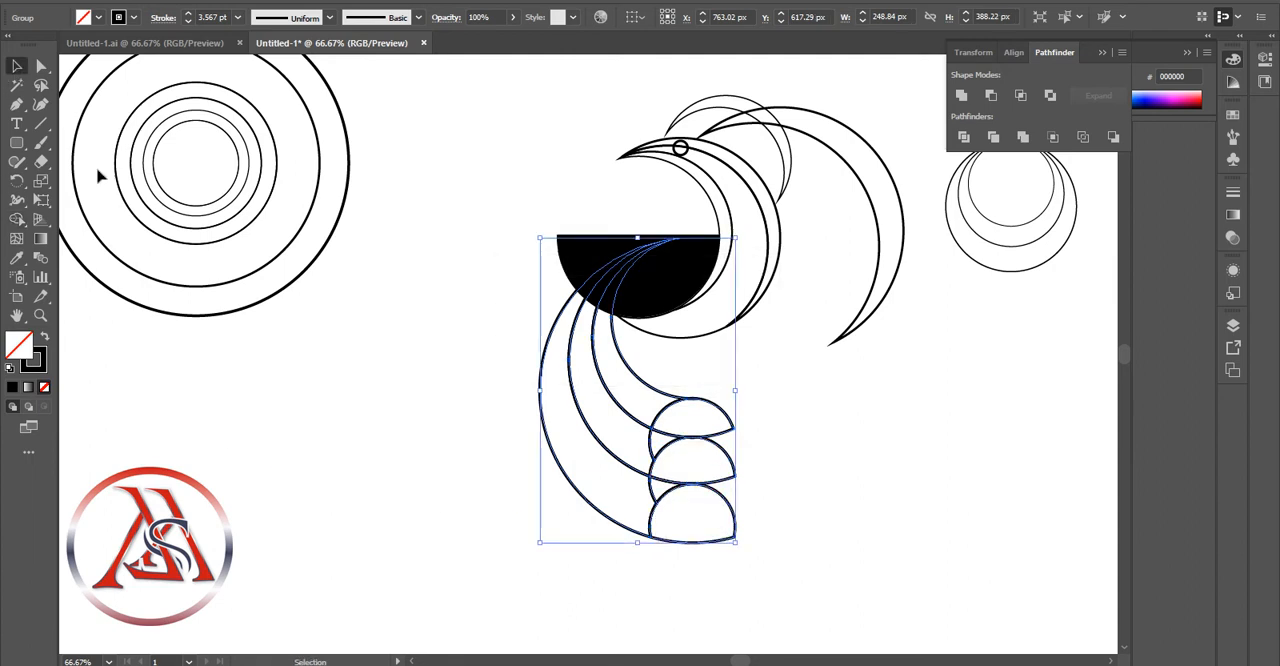
click(703, 450)
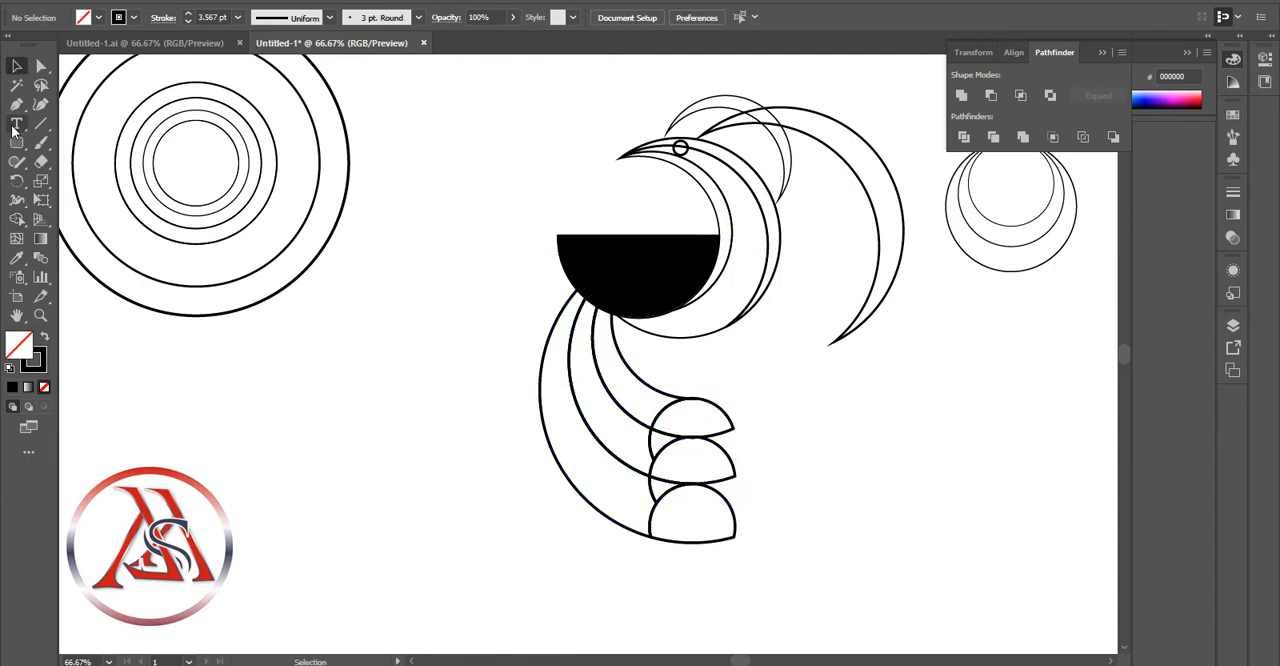
Merge the leftover slivers beside the end caps into the curved arms with Shape Builder, leaving three clean half-round tips
drag(423, 409, 845, 528)
key(shift+m)
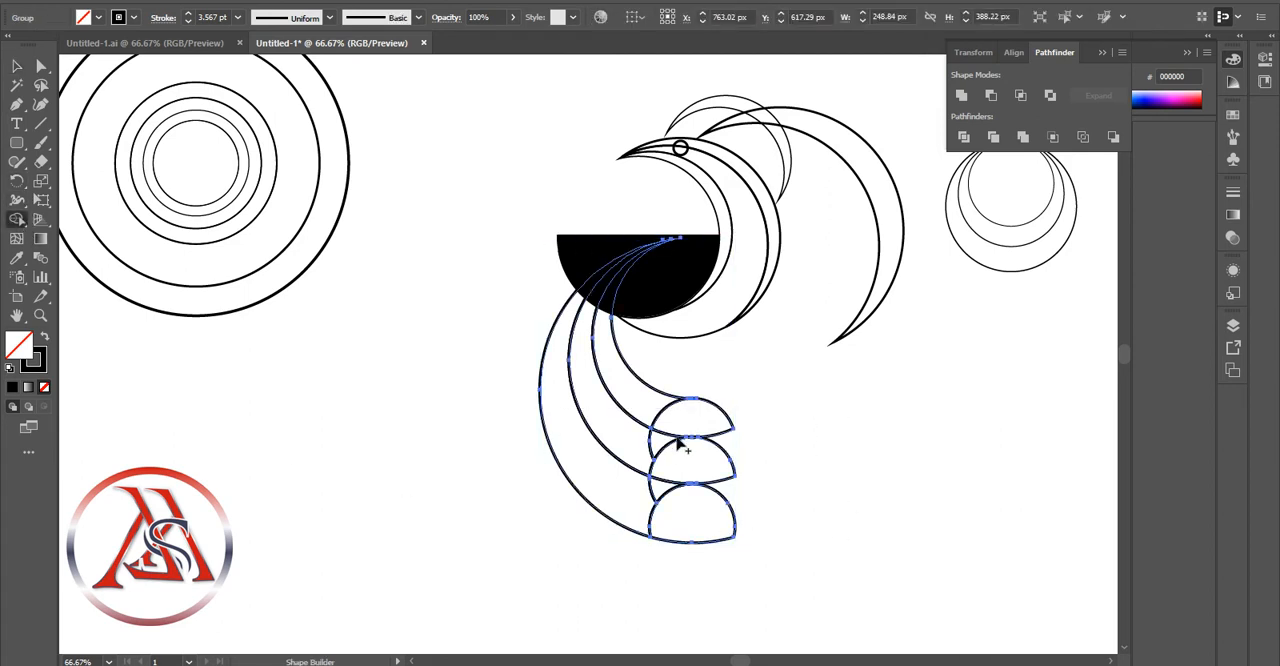
drag(648, 448, 654, 455)
drag(654, 493, 640, 503)
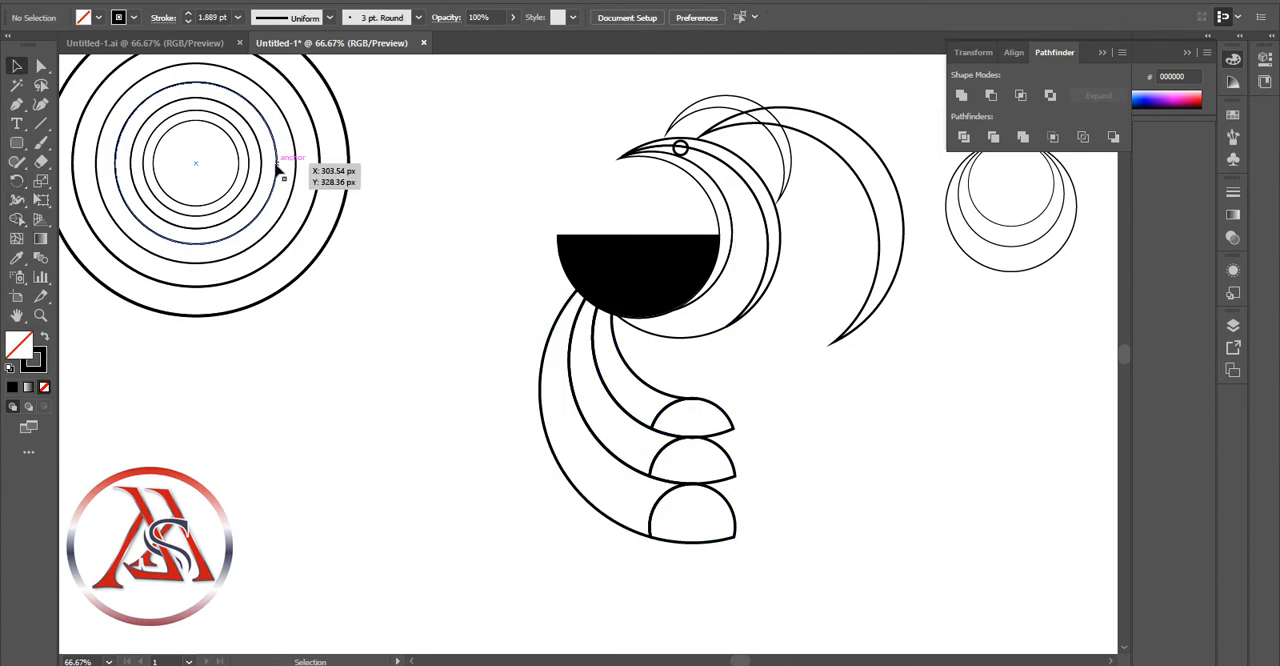
Copy the 205.864 px circle of the concentric set and place the copy over the curved arms, left of their end caps
click(282, 163)
key(ctrl+c)
key(ctrl+v)
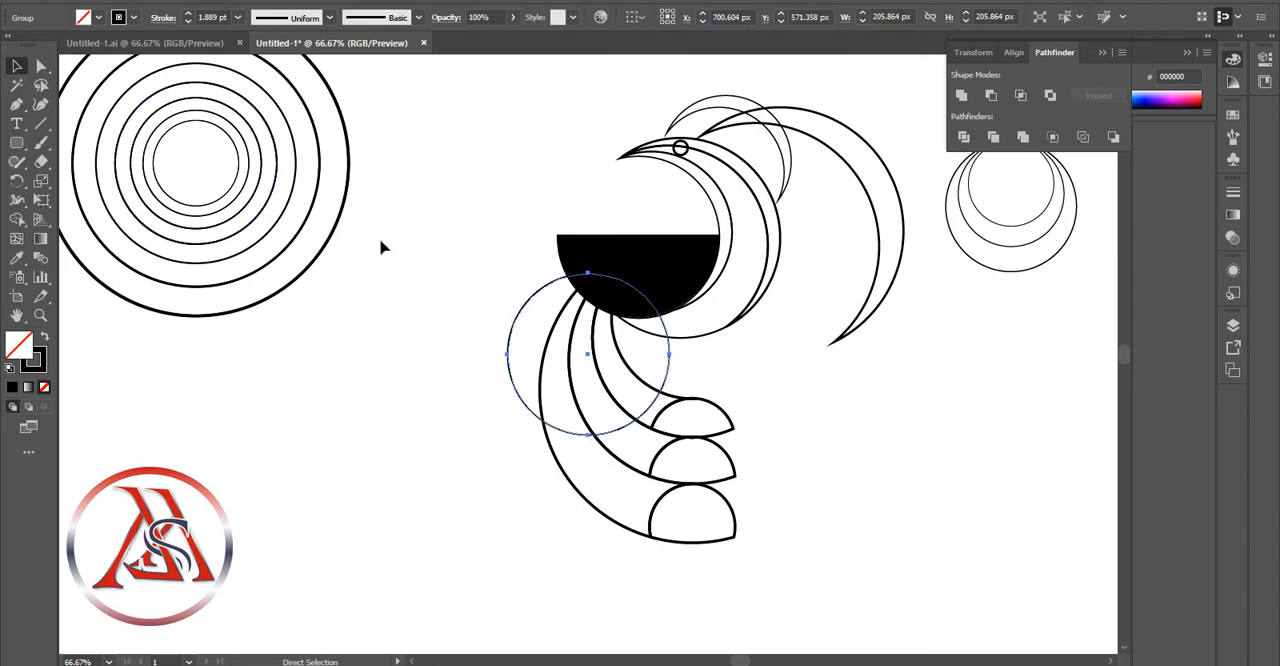
drag(555, 281, 530, 342)
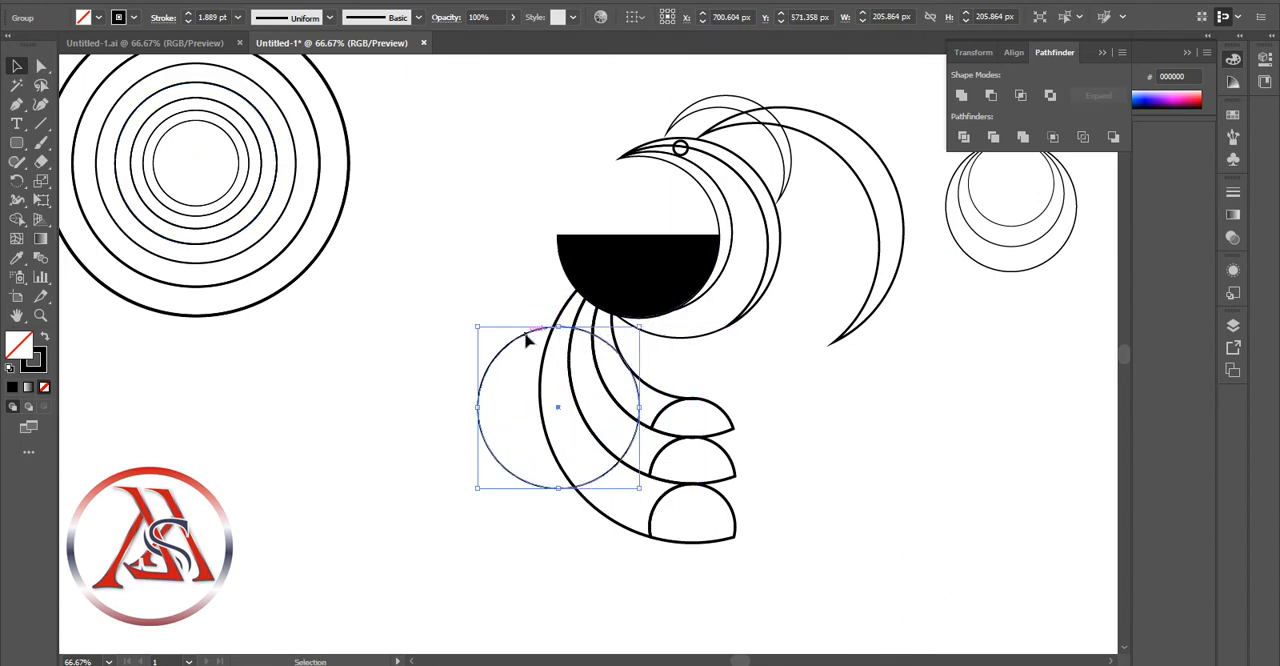
click(335, 376)
Nudge the 205.864 px circle up and to the left until its right edge crosses the innermost arm near its upper bend
click(532, 330)
key(Up)
key(Up)
key(Up)
key(Up)
key(Up)
key(Up)
key(Up)
key(Up)
key(Up)
key(Up)
key(Up)
key(Up)
key(Up)
key(Up)
key(Up)
key(Left)
key(Left)
key(Left)
key(Left)
key(Left)
key(Left)
key(Left)
key(Left)
key(Up)
key(Up)
key(Up)
key(Up)
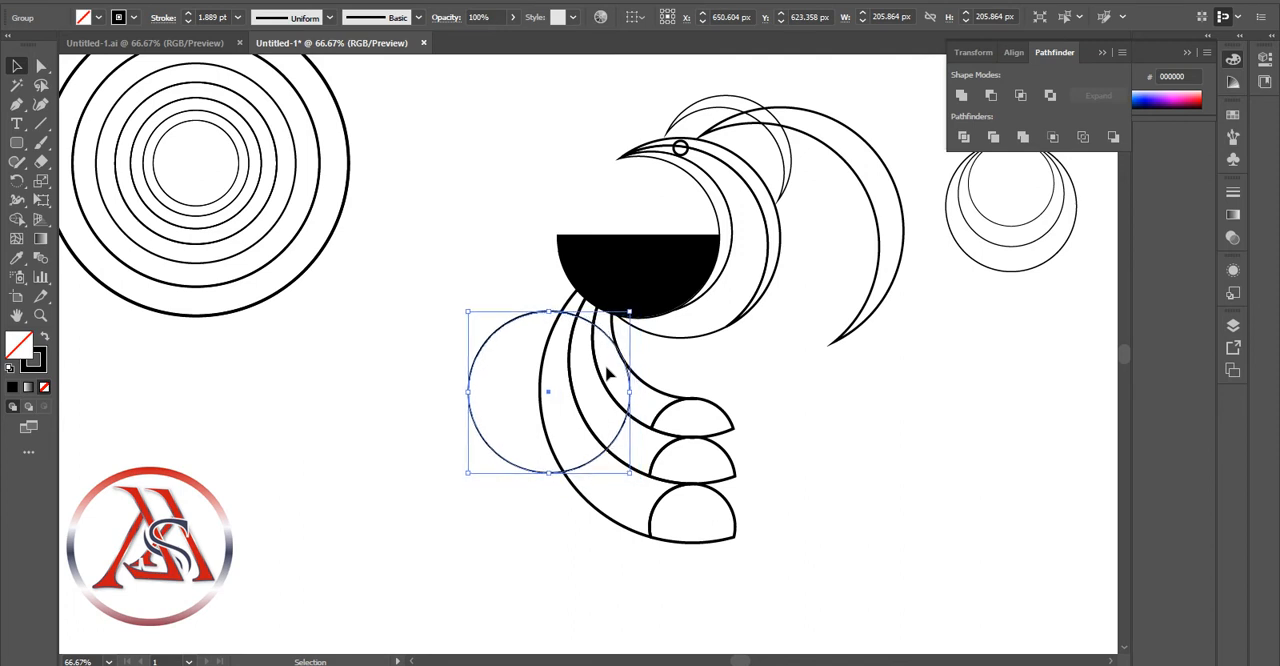
key(Left)
key(Left)
key(Left)
key(Down)
key(Down)
key(Down)
key(Down)
key(Left)
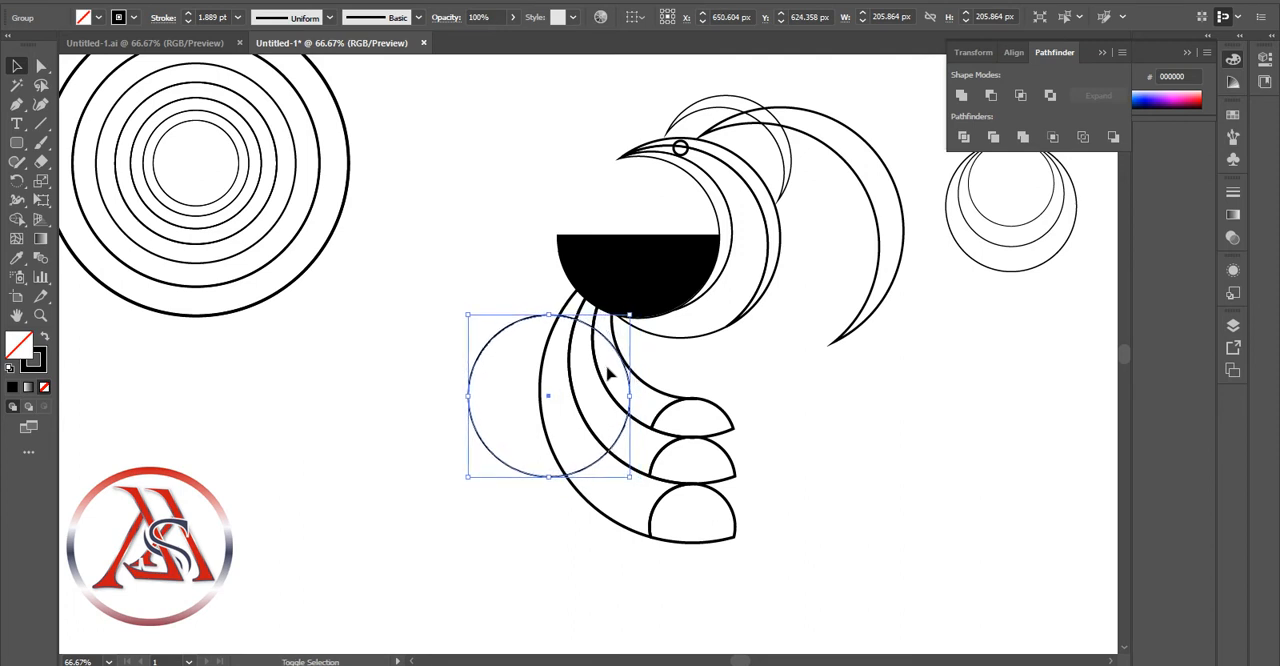
key(Up)
key(Up)
key(Up)
key(Up)
key(Up)
key(Up)
key(Up)
key(Up)
key(Up)
key(Up)
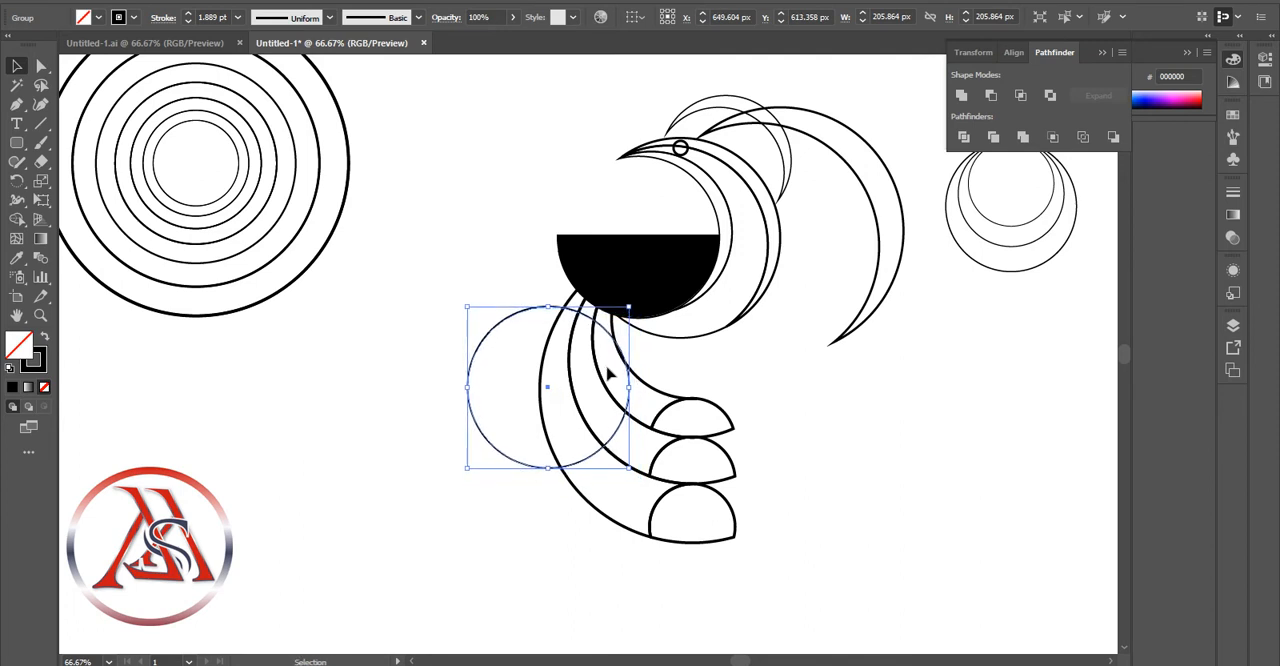
key(Left)
key(Left)
key(Left)
key(Left)
key(Left)
key(Up)
key(Up)
key(Up)
key(Up)
key(Up)
click(766, 350)
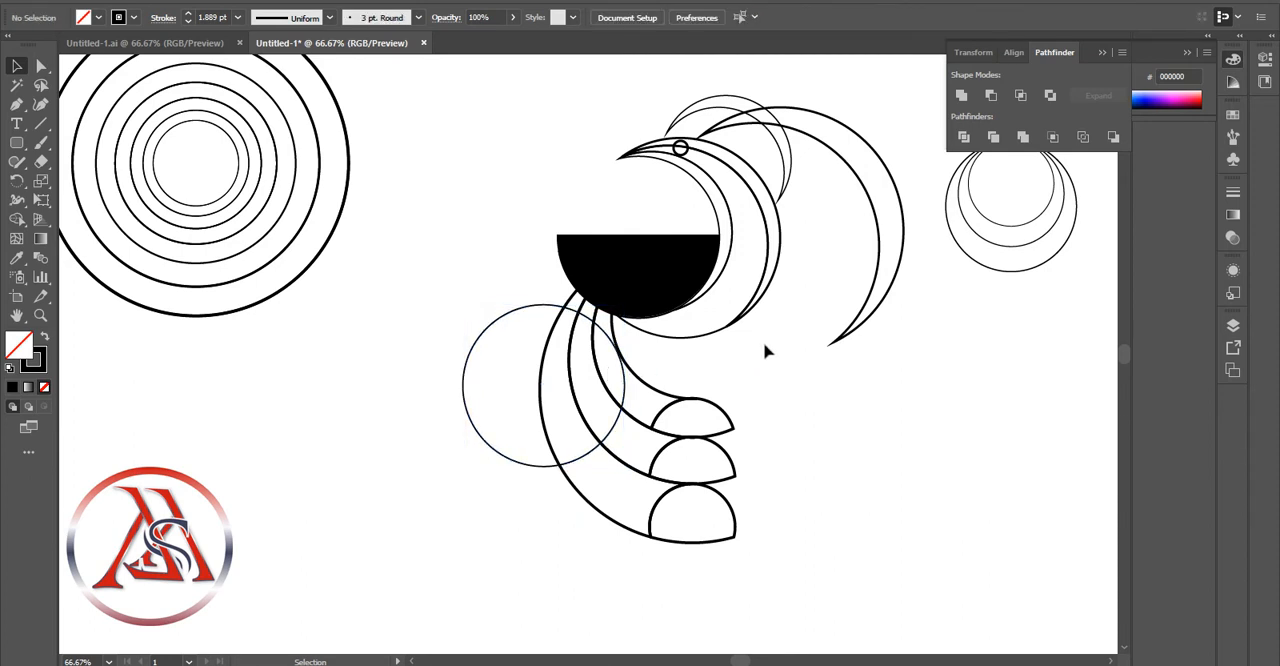
Place a second copy of the 205.864 px circle slightly left of the first and fine-tune both circles' positions over the arms
click(260, 198)
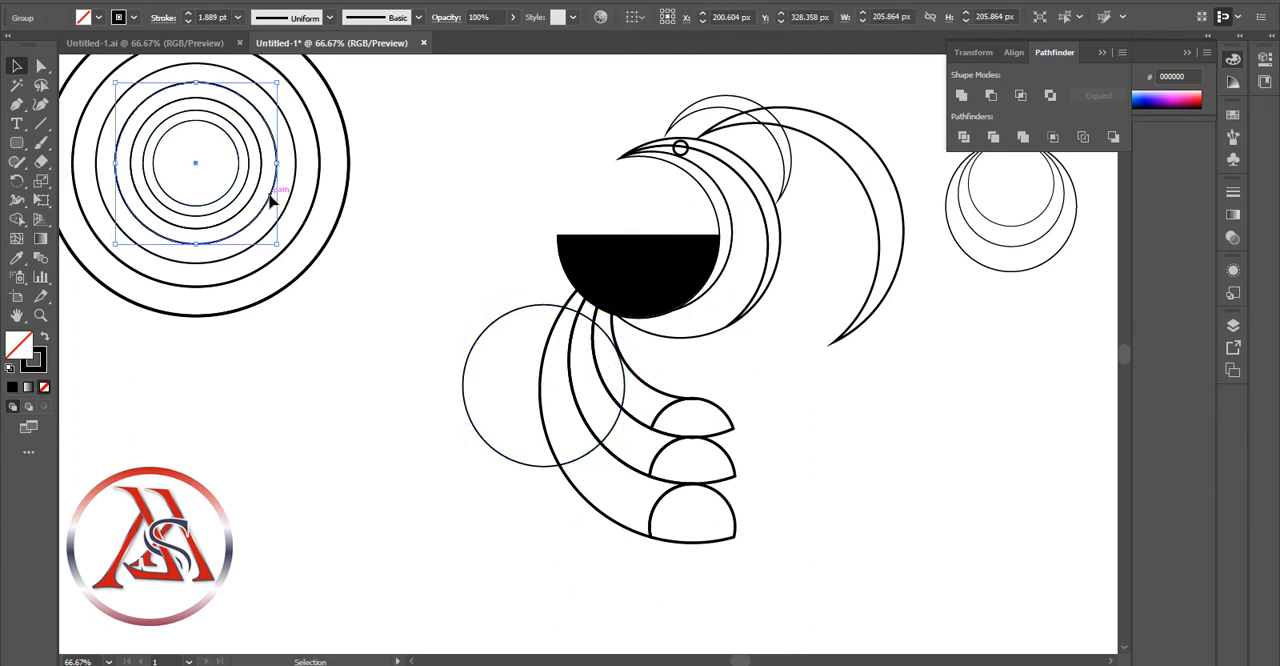
key(ctrl+c)
key(ctrl+v)
drag(540, 290, 469, 325)
click(350, 335)
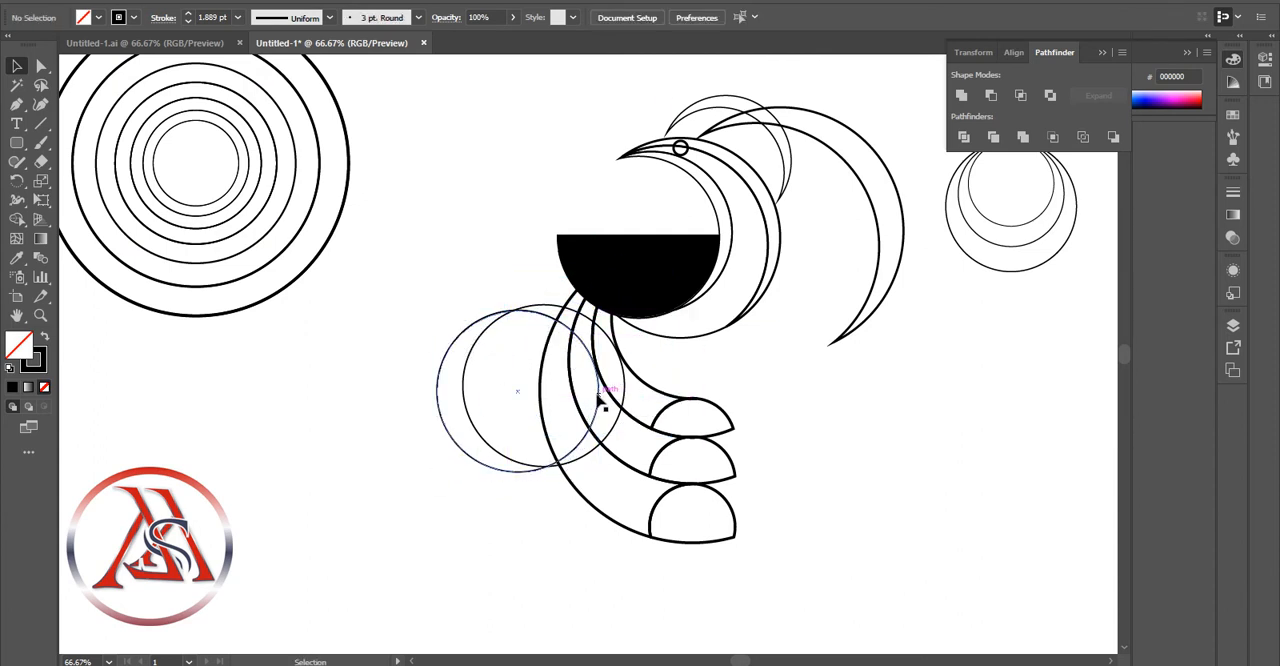
click(599, 406)
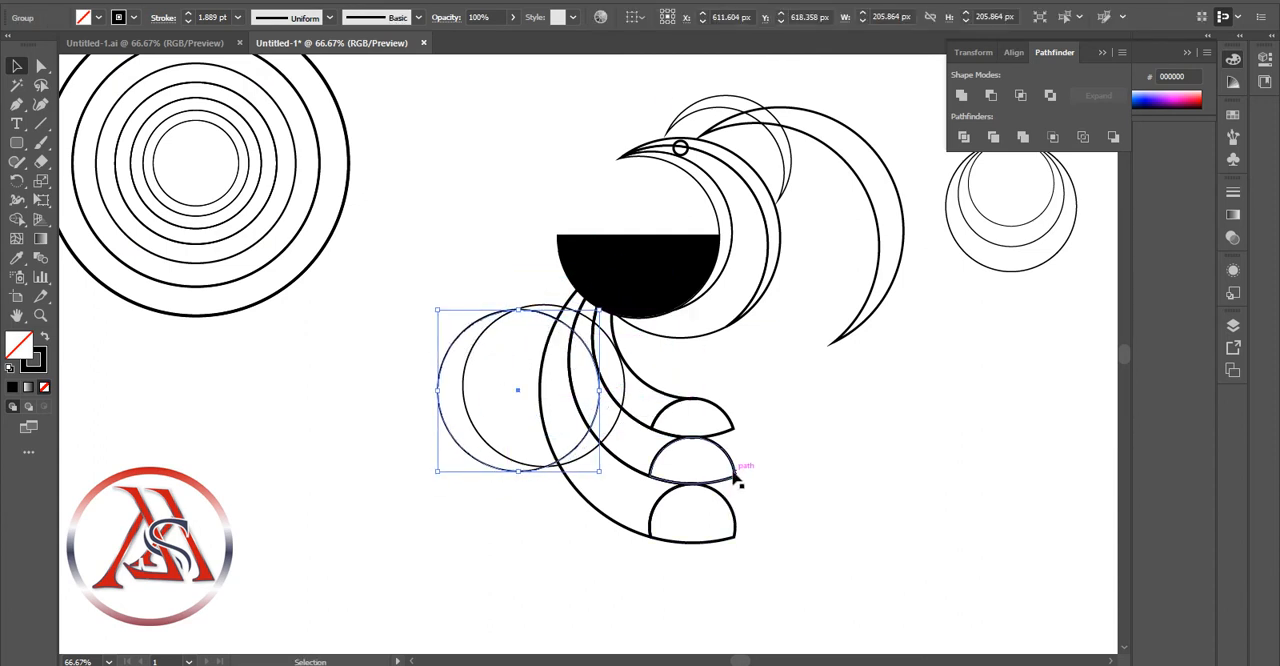
click(814, 371)
click(627, 377)
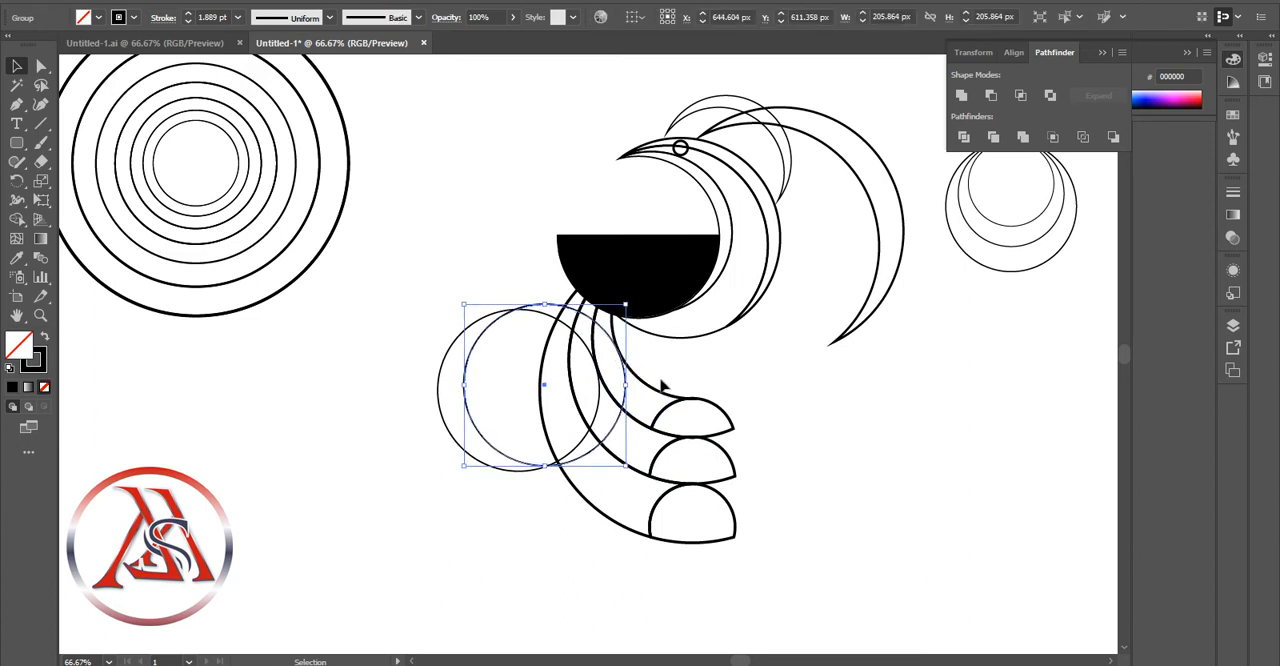
click(660, 386)
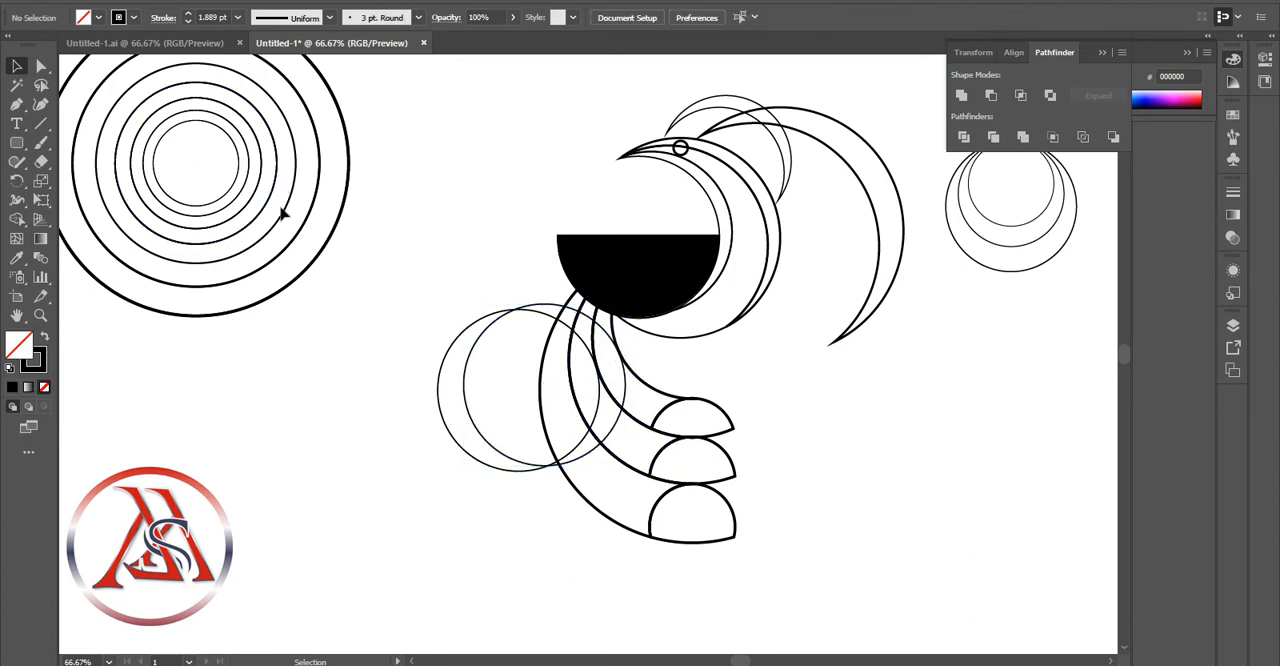
click(283, 211)
click(283, 211)
drag(442, 164, 262, 214)
click(143, 1)
click(190, 179)
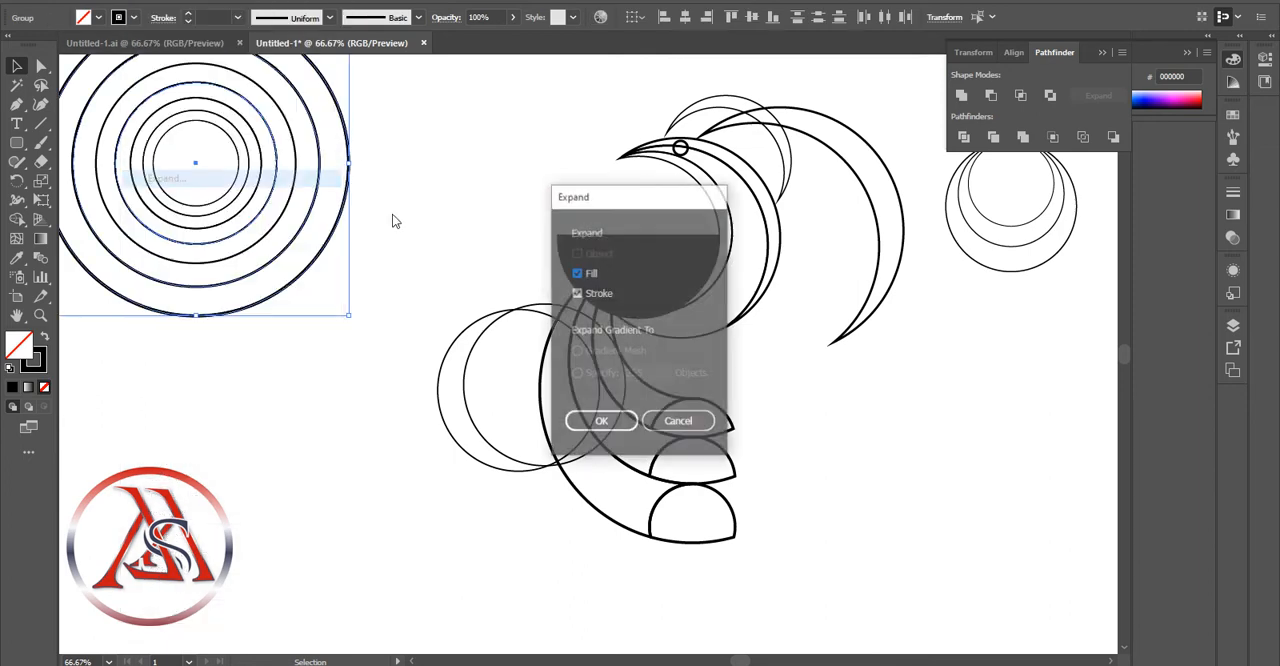
click(632, 421)
click(358, 229)
click(314, 201)
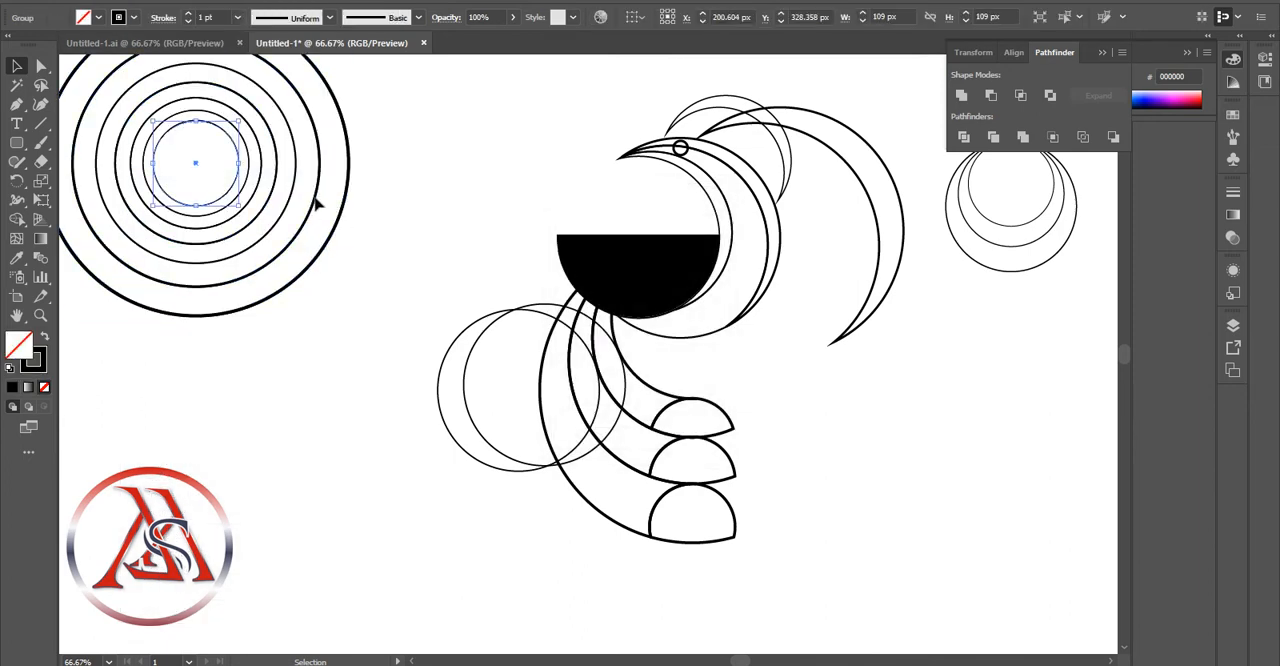
drag(485, 138, 561, 498)
right_click(305, 203)
click(379, 342)
click(368, 235)
click(569, 566)
click(575, 435)
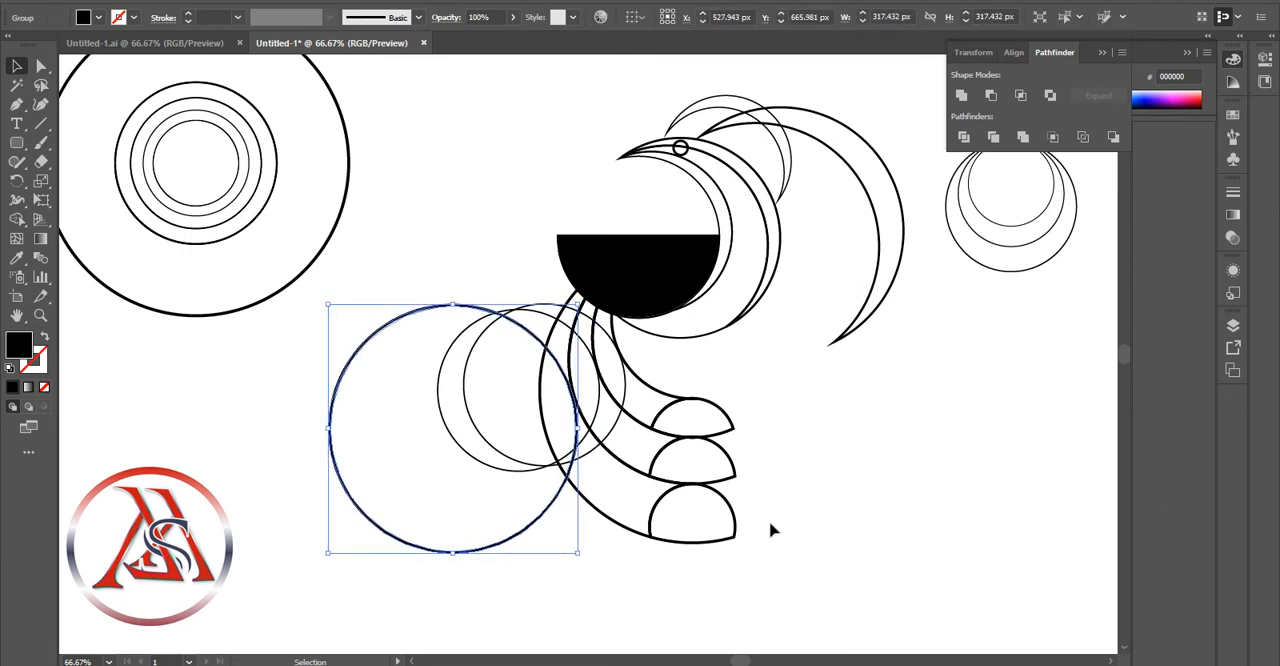
key(ctrl+z)
key(ctrl+z)
Divide the curved arms and the three circles overlapping them along their intersections
drag(752, 359, 464, 417)
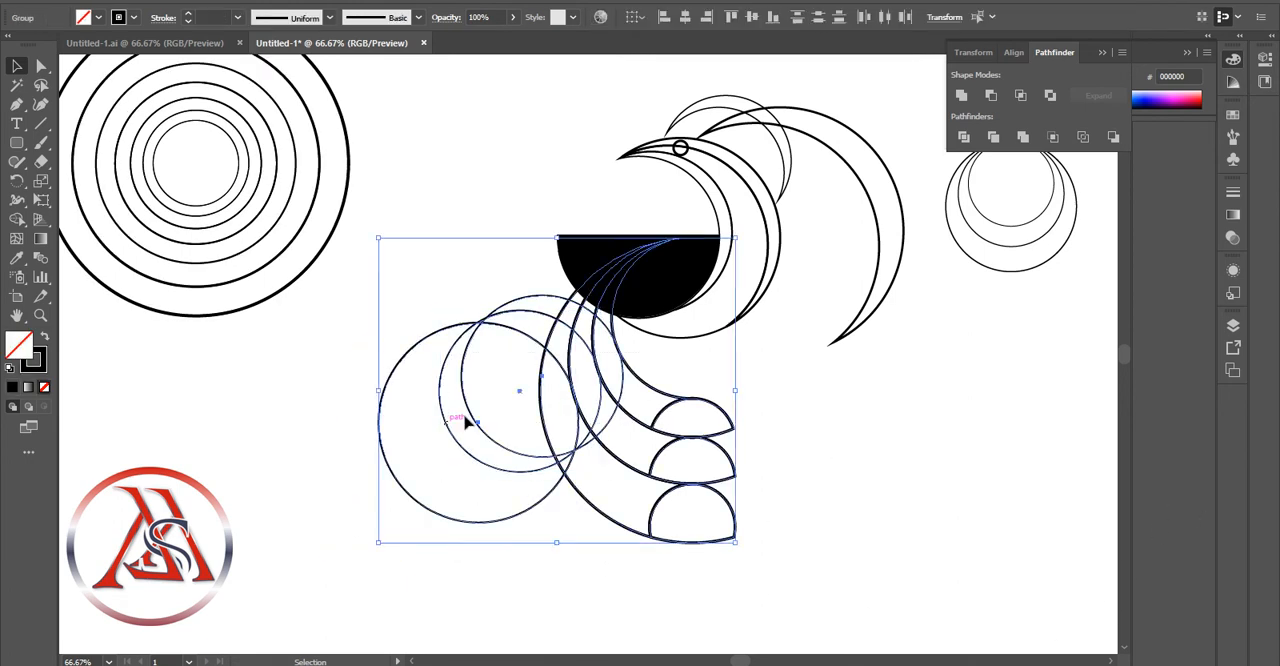
click(964, 137)
click(756, 325)
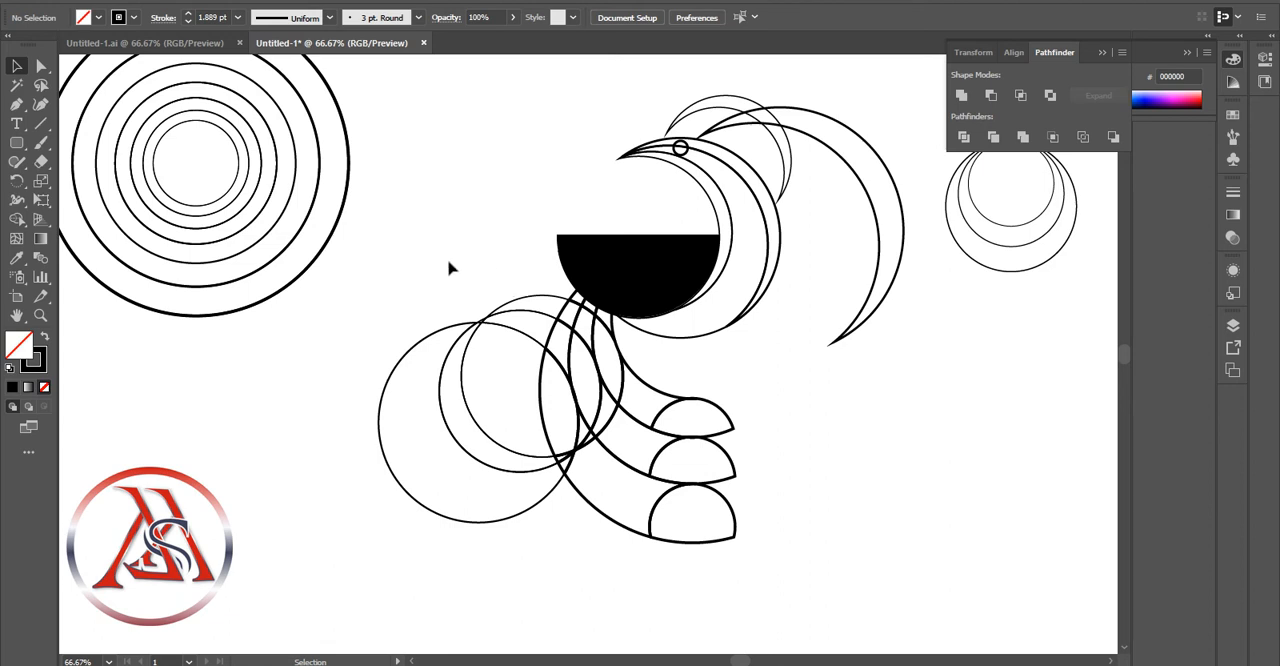
Ungroup the divided pieces and delete the circle parts lying outside the curved arms
click(547, 431)
right_click(545, 417)
click(626, 270)
click(692, 388)
drag(451, 251, 535, 375)
key(Delete)
click(690, 453)
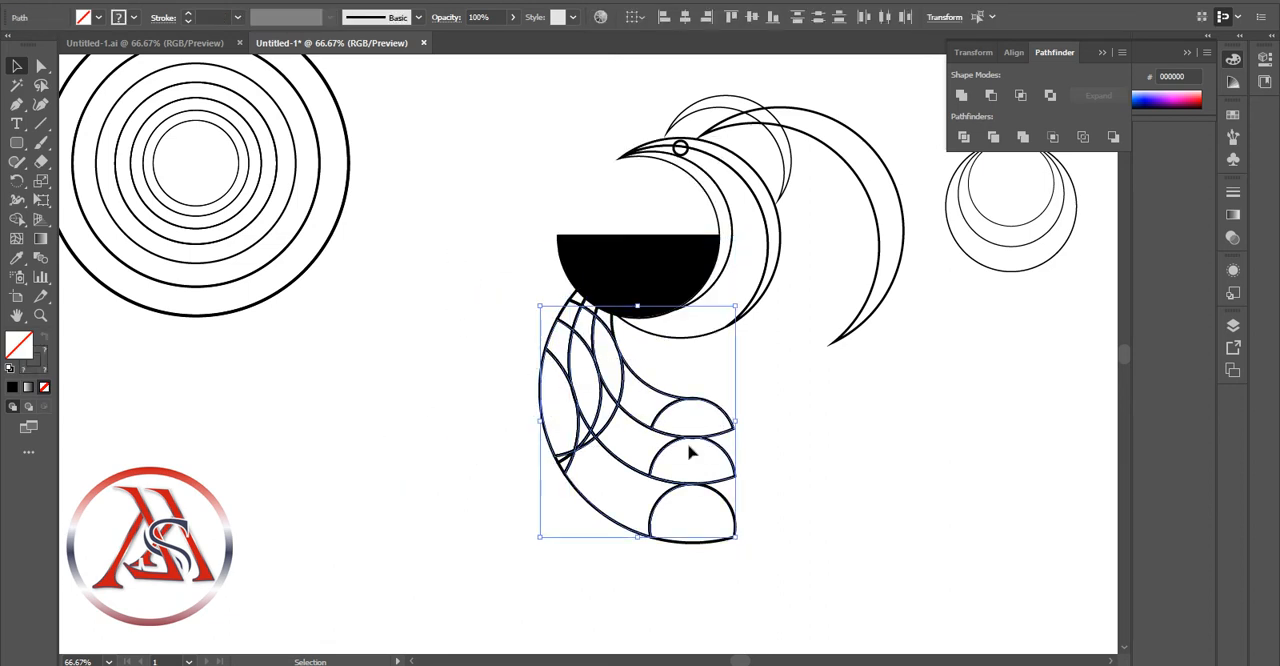
Merge the sliced pieces within each curved arm with Shape Builder, keeping a single curved cut between its upper and lower sections
drag(486, 266, 900, 524)
click(17, 219)
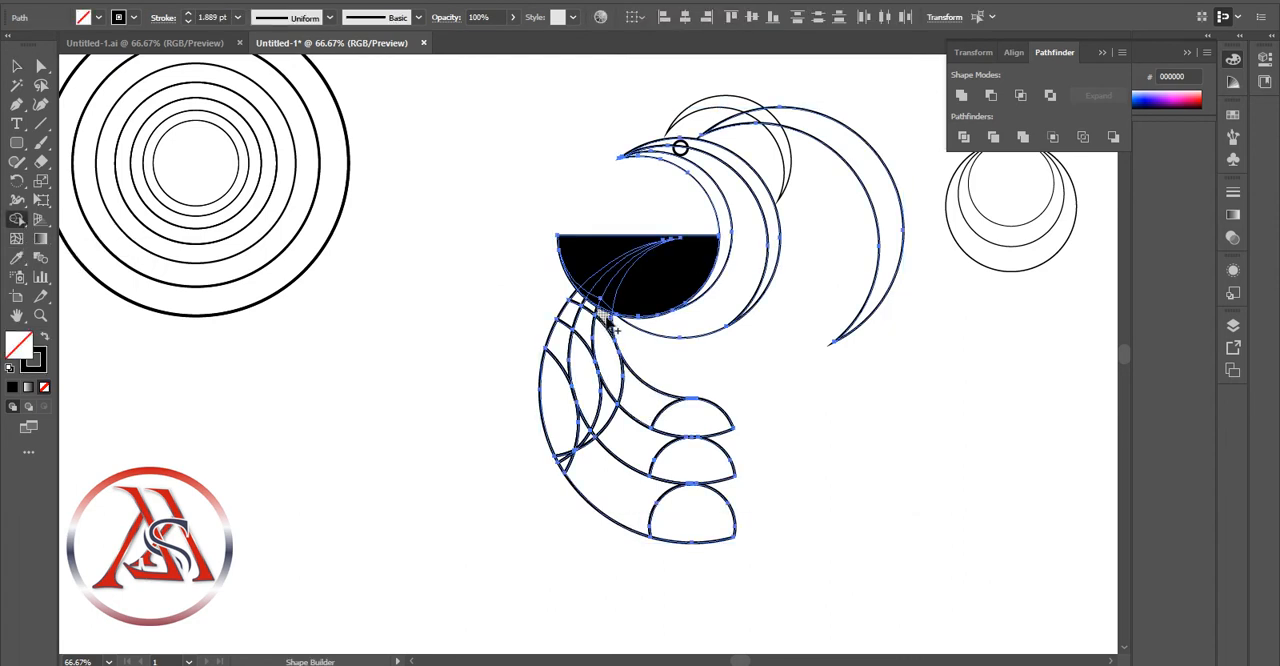
drag(589, 301, 578, 352)
drag(605, 398, 620, 419)
drag(577, 297, 559, 388)
drag(584, 432, 593, 450)
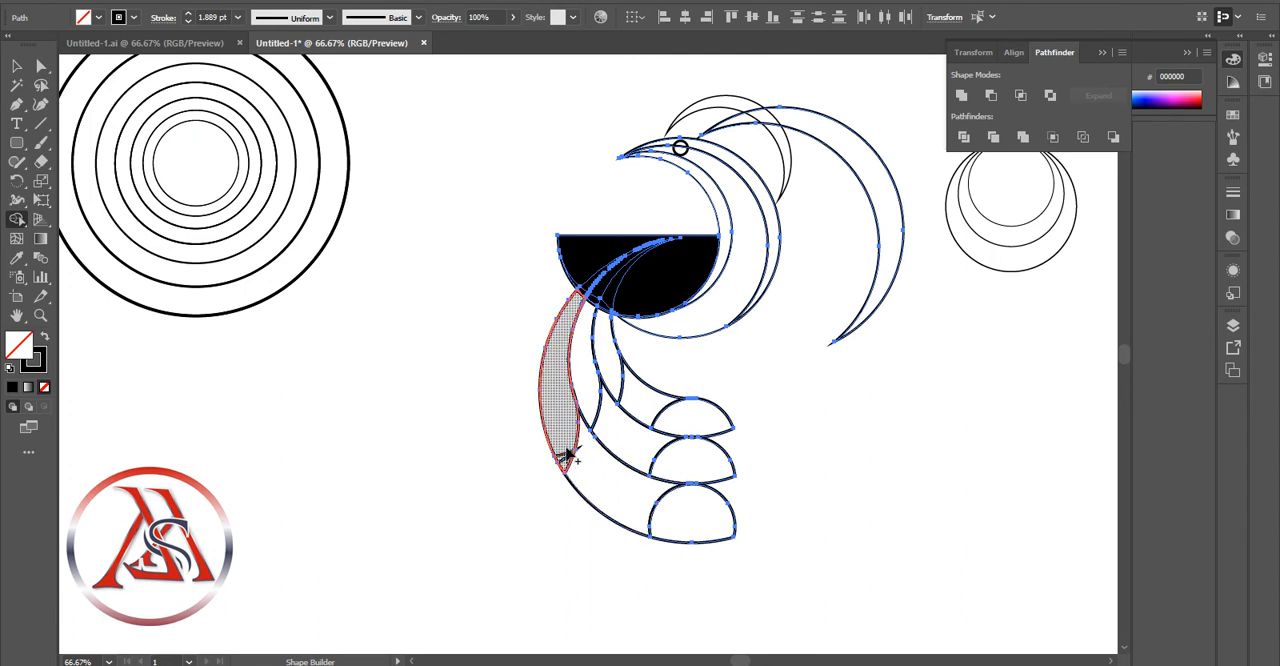
drag(584, 439, 580, 457)
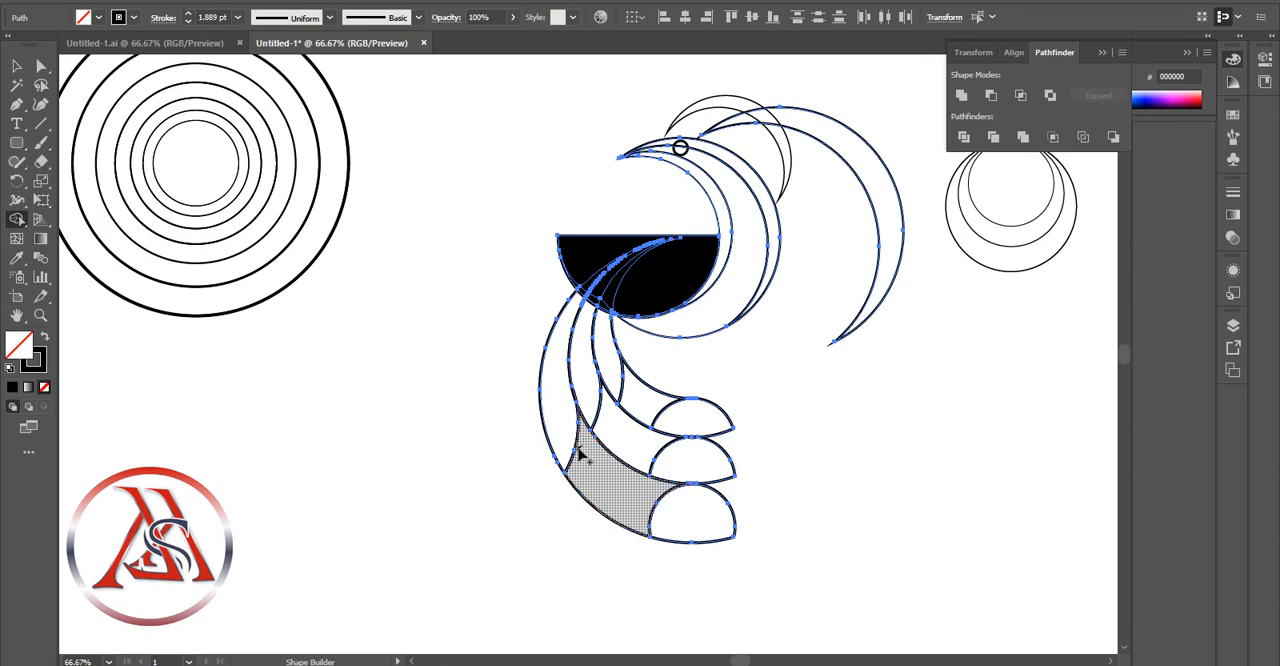
Clean up the tiny spiked sliver on the curved cut of the outermost arm with Shape Builder
click(40, 315)
click(586, 420)
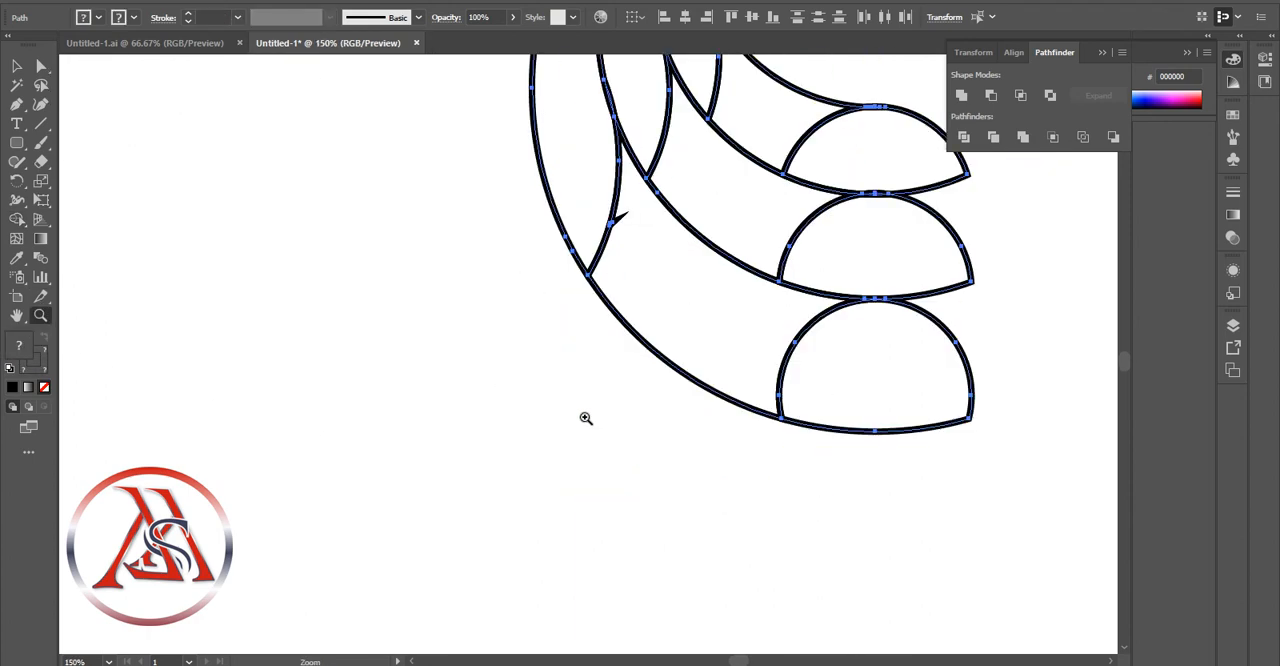
click(634, 251)
click(613, 270)
click(613, 270)
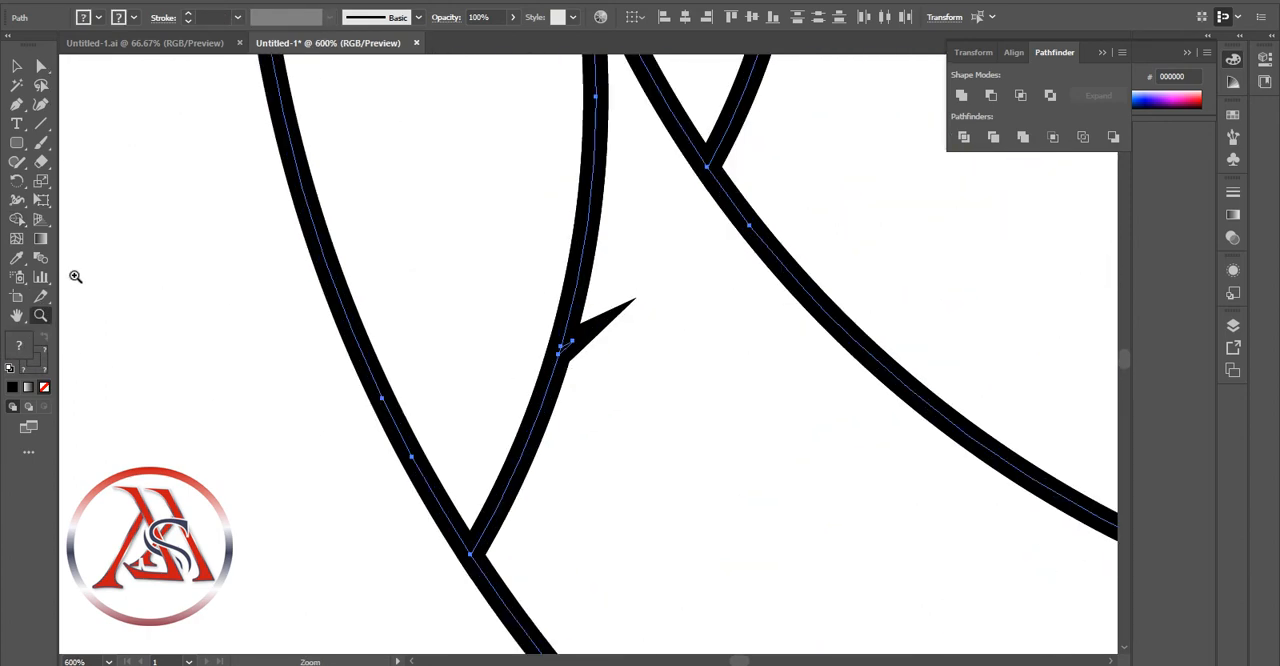
click(17, 219)
alt+click(567, 347)
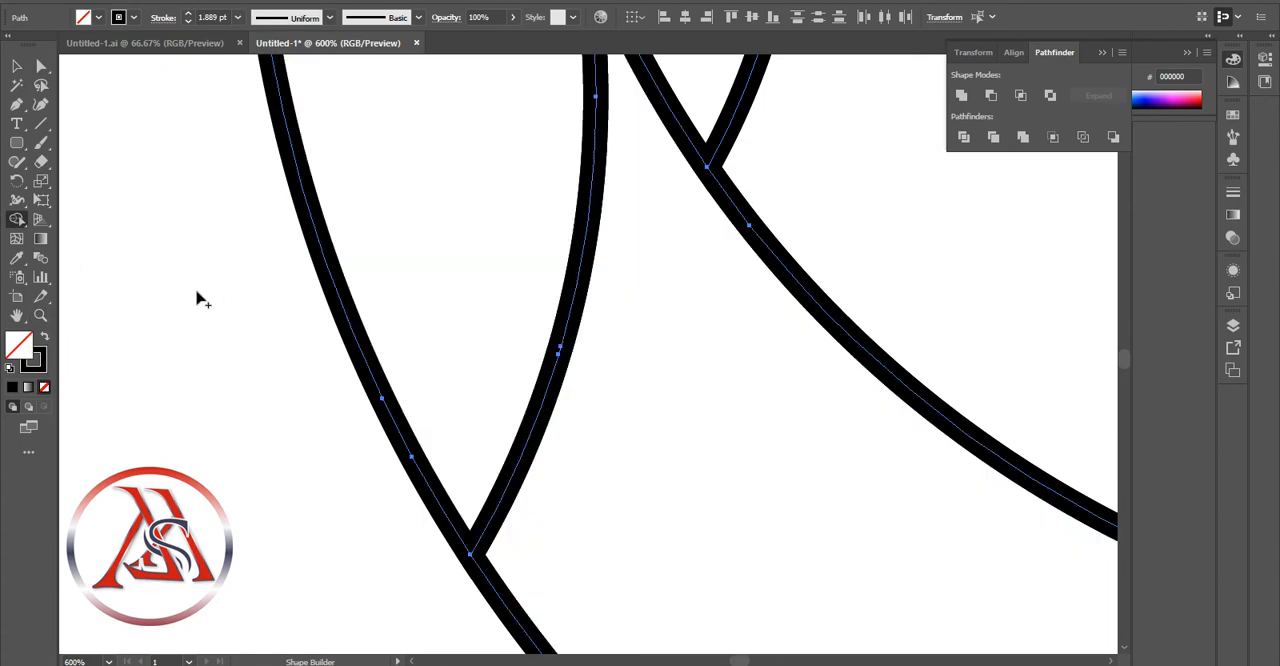
Deselect the artwork and move the spare nested circles farther right, away from the logo
click(17, 66)
click(42, 315)
alt+click(661, 338)
alt+click(663, 339)
alt+click(665, 339)
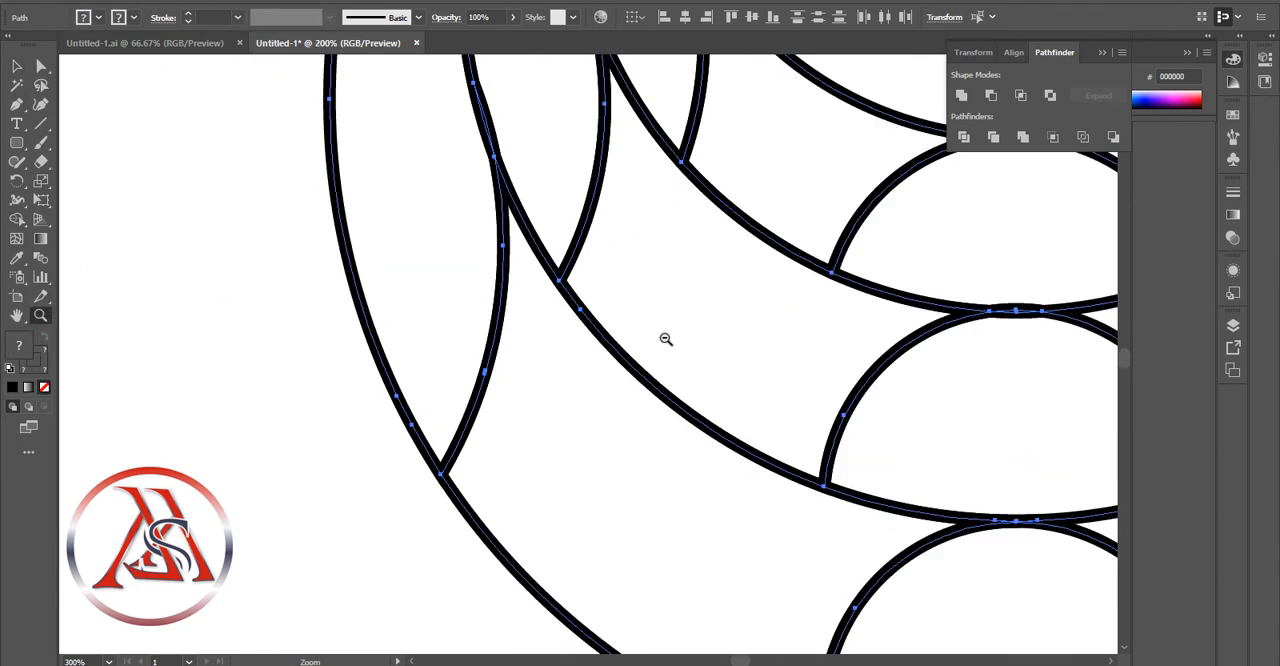
alt+click(666, 339)
alt+click(666, 340)
alt+click(667, 341)
click(668, 343)
scroll(555, 406, up, 2)
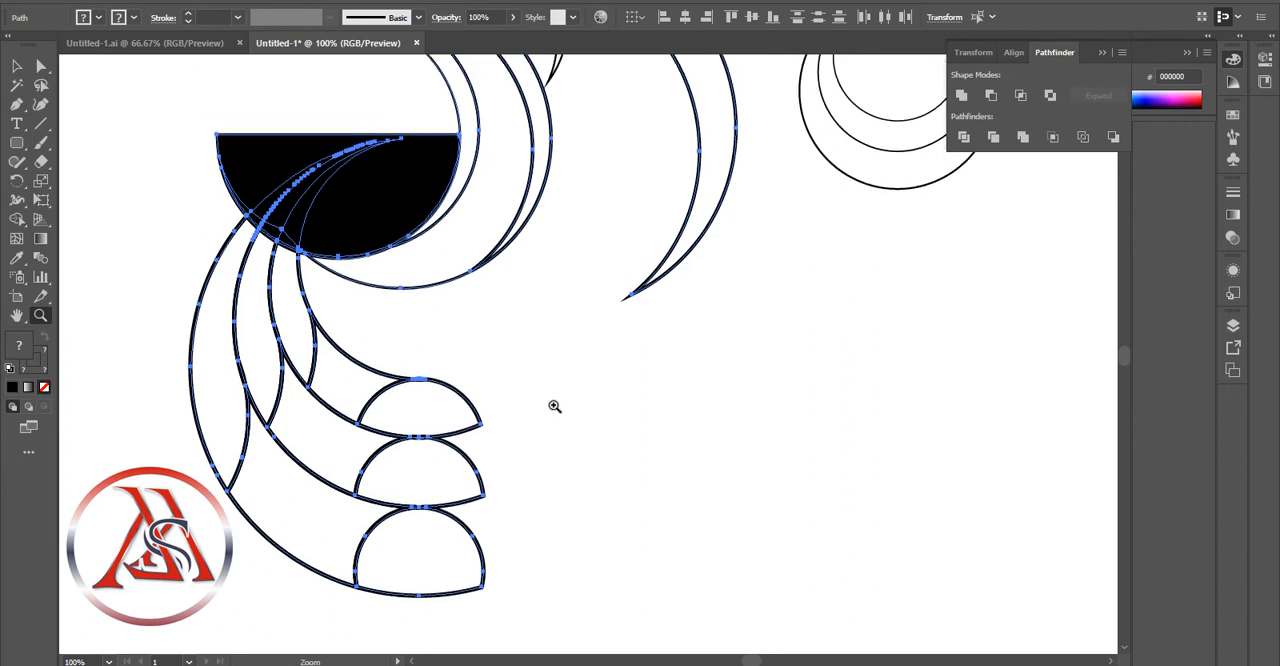
alt+click(558, 404)
scroll(558, 404, up, 2)
key(v)
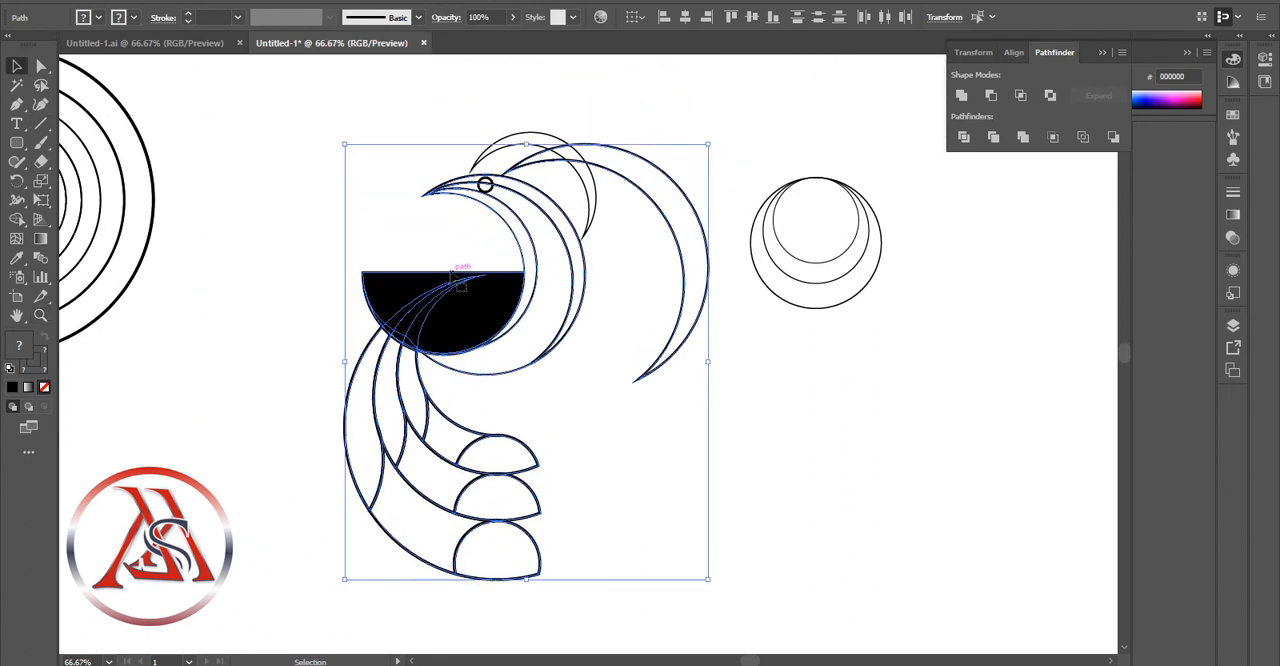
click(831, 411)
drag(793, 268, 930, 253)
click(950, 406)
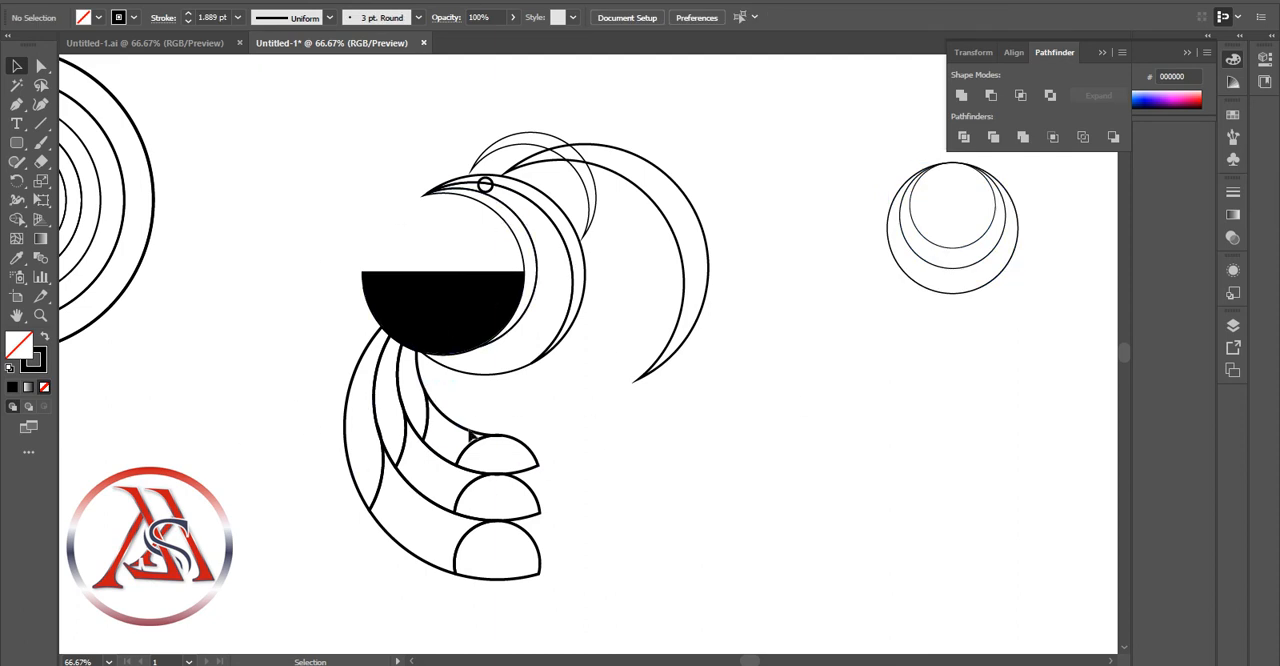
click(414, 423)
drag(327, 408, 441, 452)
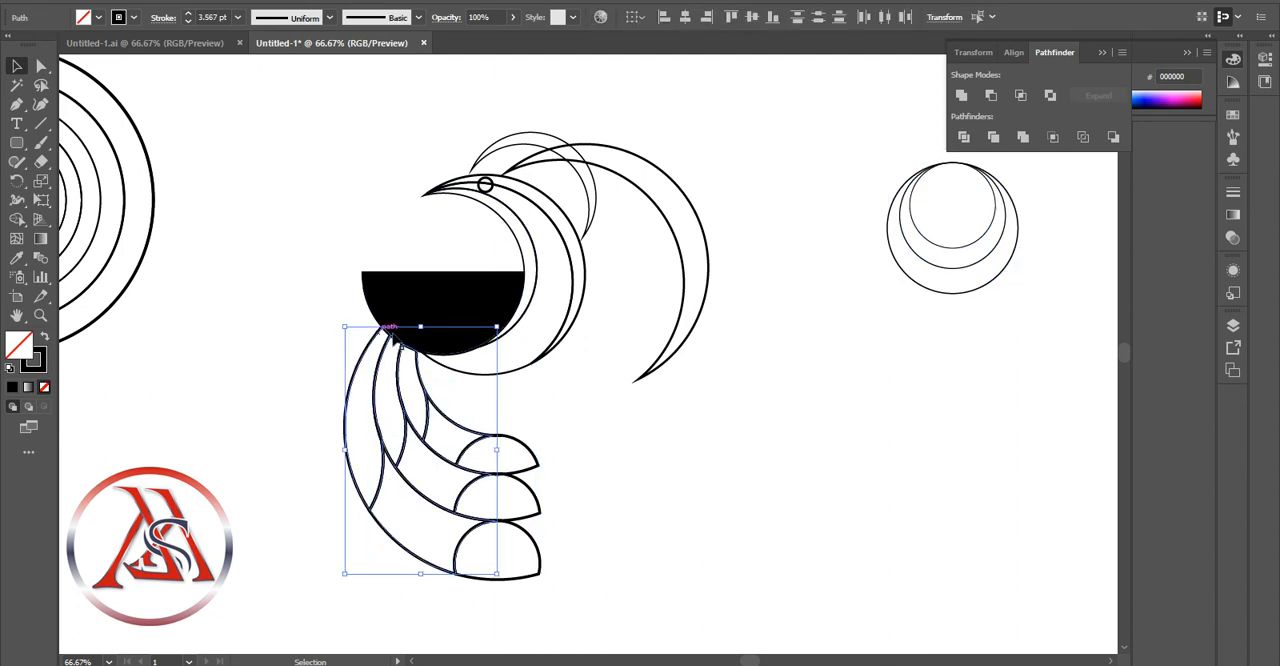
click(465, 318)
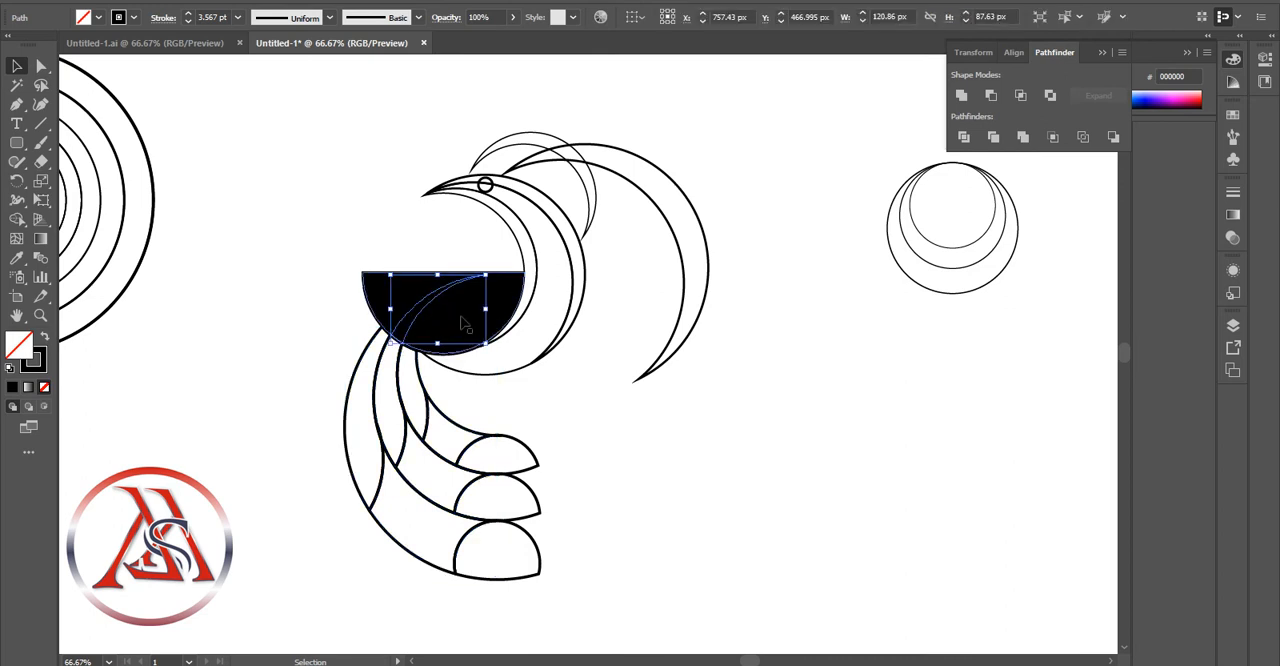
right_click(422, 320)
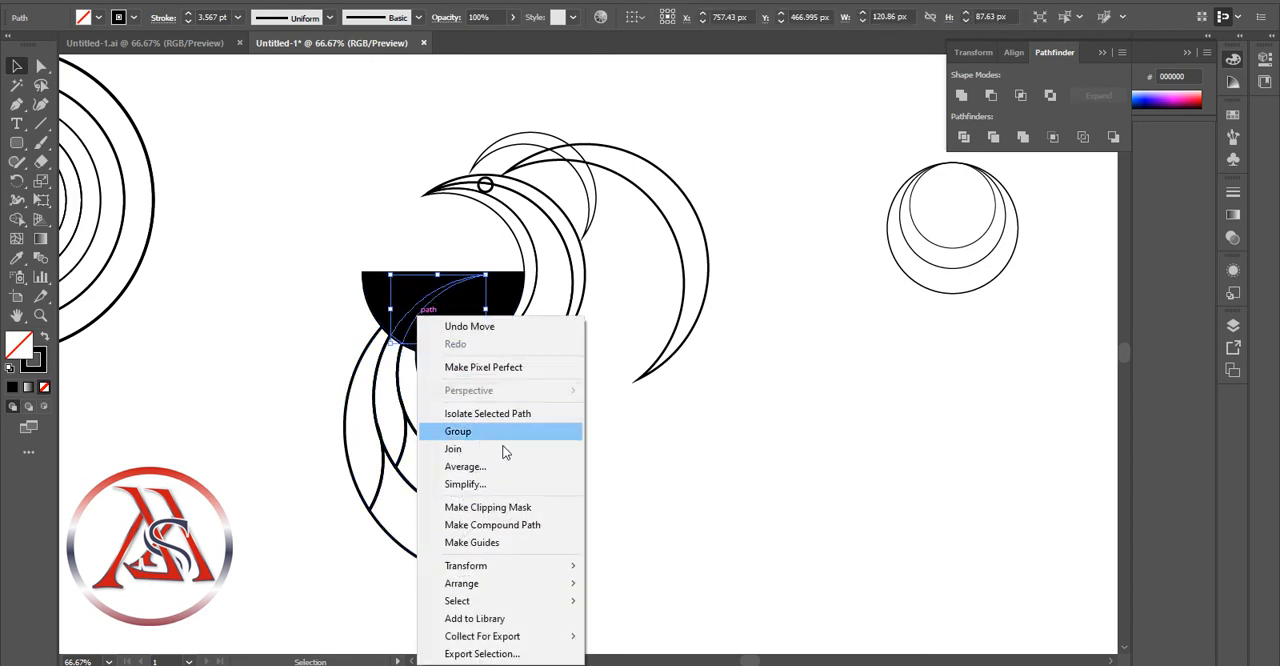
click(650, 484)
click(470, 320)
click(822, 385)
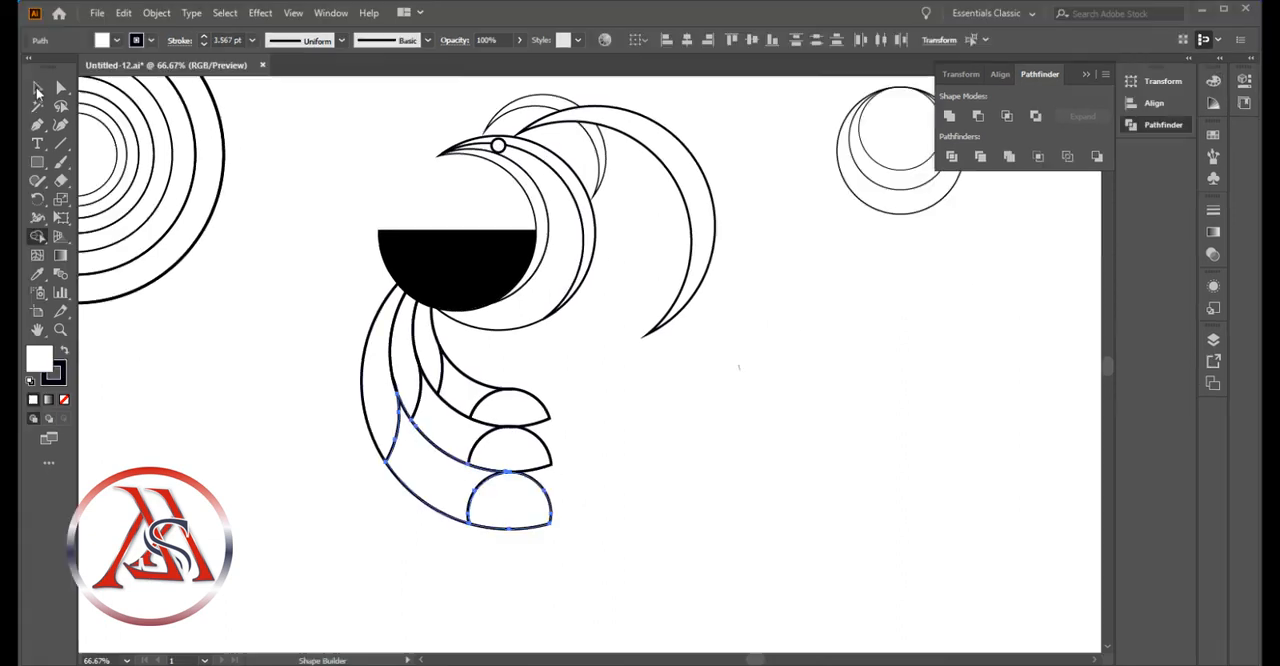
Merge the rounded end piece of each of the three curved arms into its adjoining lower section with Shape Builder
click(383, 478)
drag(314, 556, 605, 380)
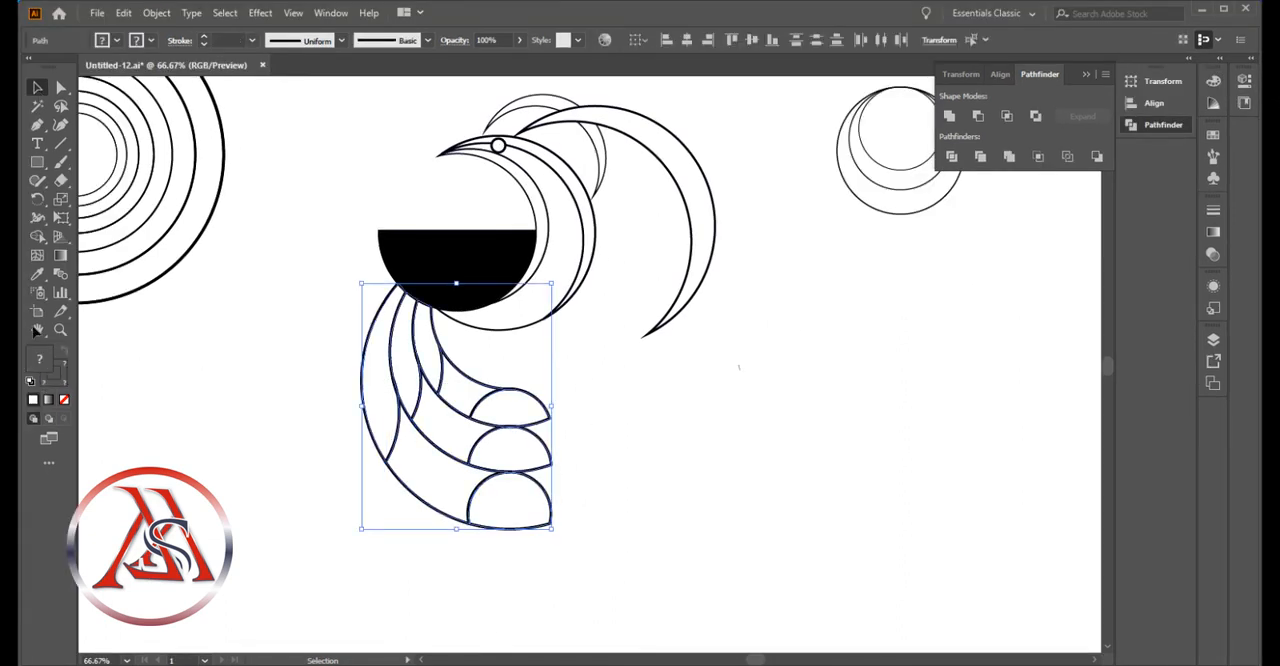
click(39, 238)
drag(454, 495, 508, 504)
drag(463, 446, 510, 454)
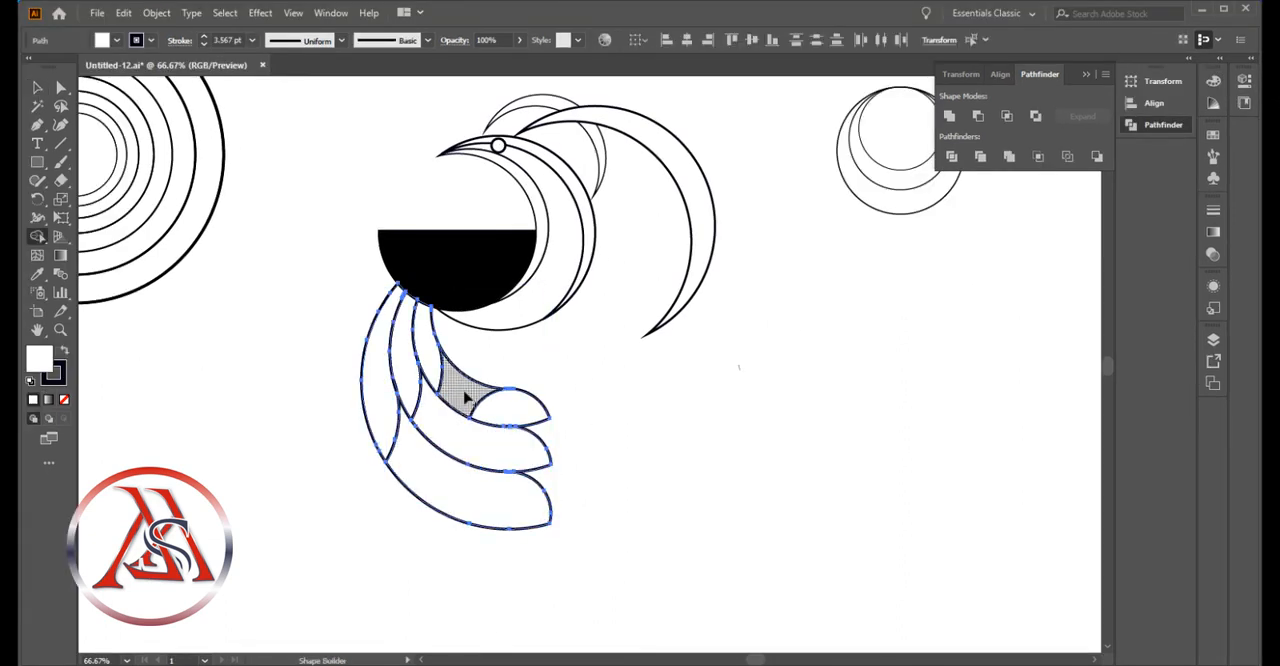
drag(466, 398, 512, 410)
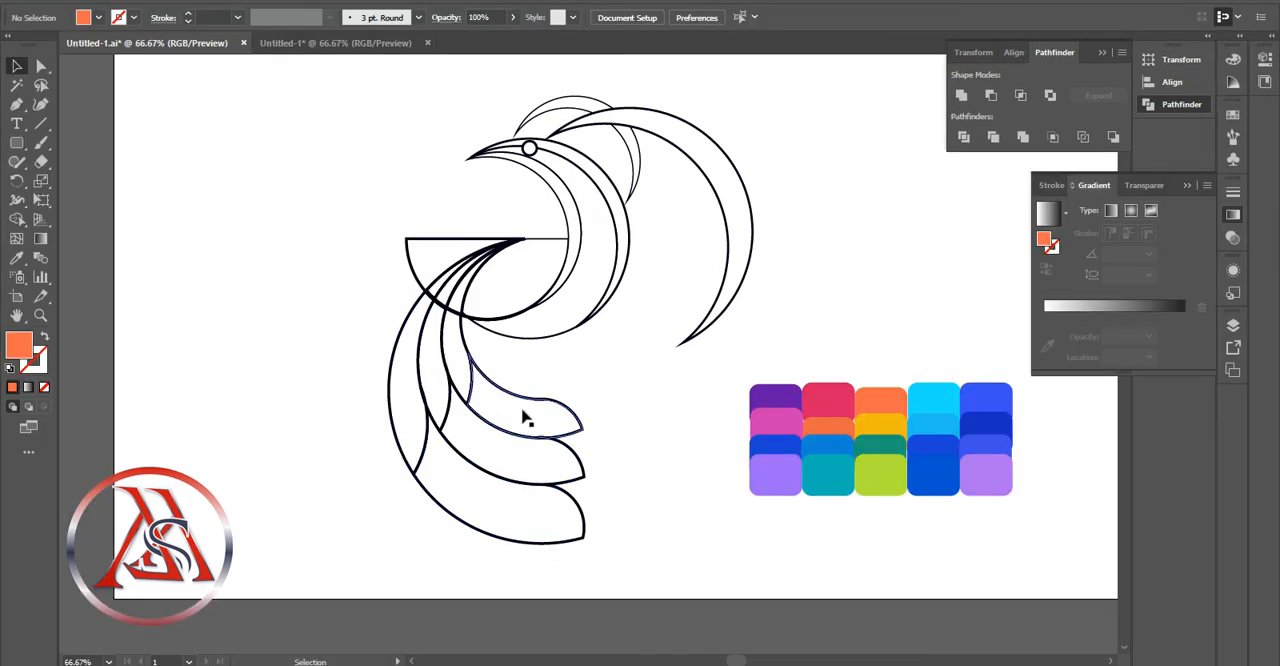
Fill the lower section of the uppermost curved arm with a linear gradient running along it at about -24.5°
click(39, 240)
click(528, 410)
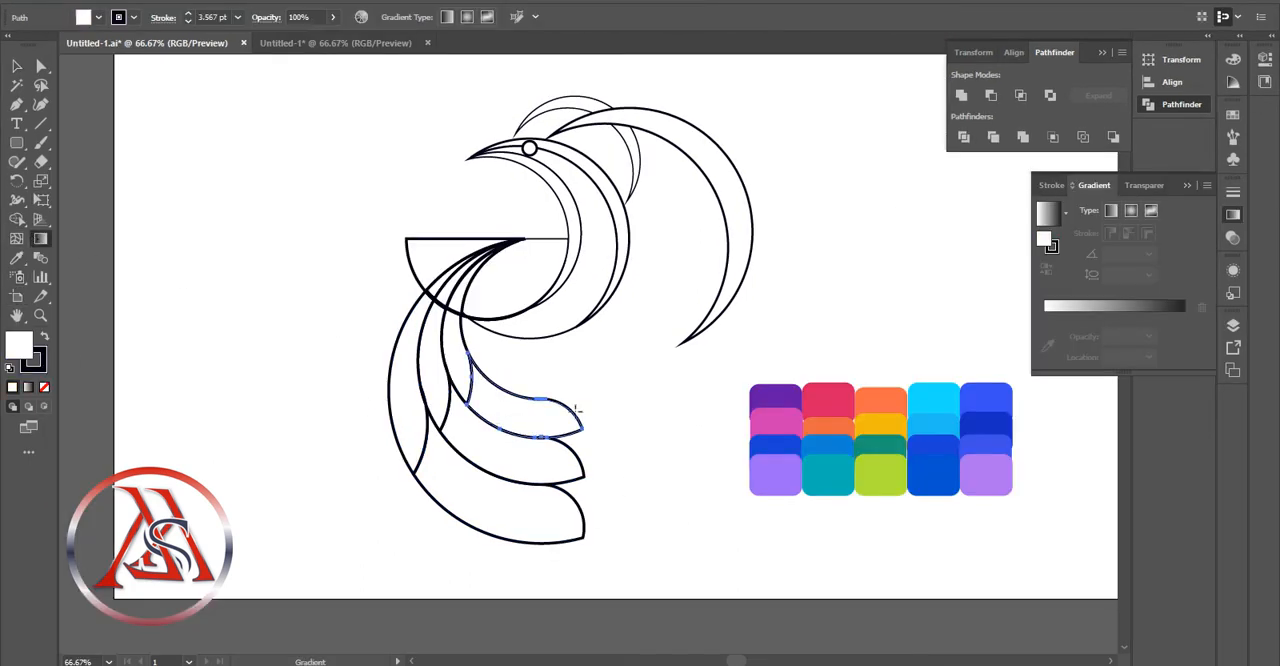
click(1082, 307)
drag(599, 413, 601, 432)
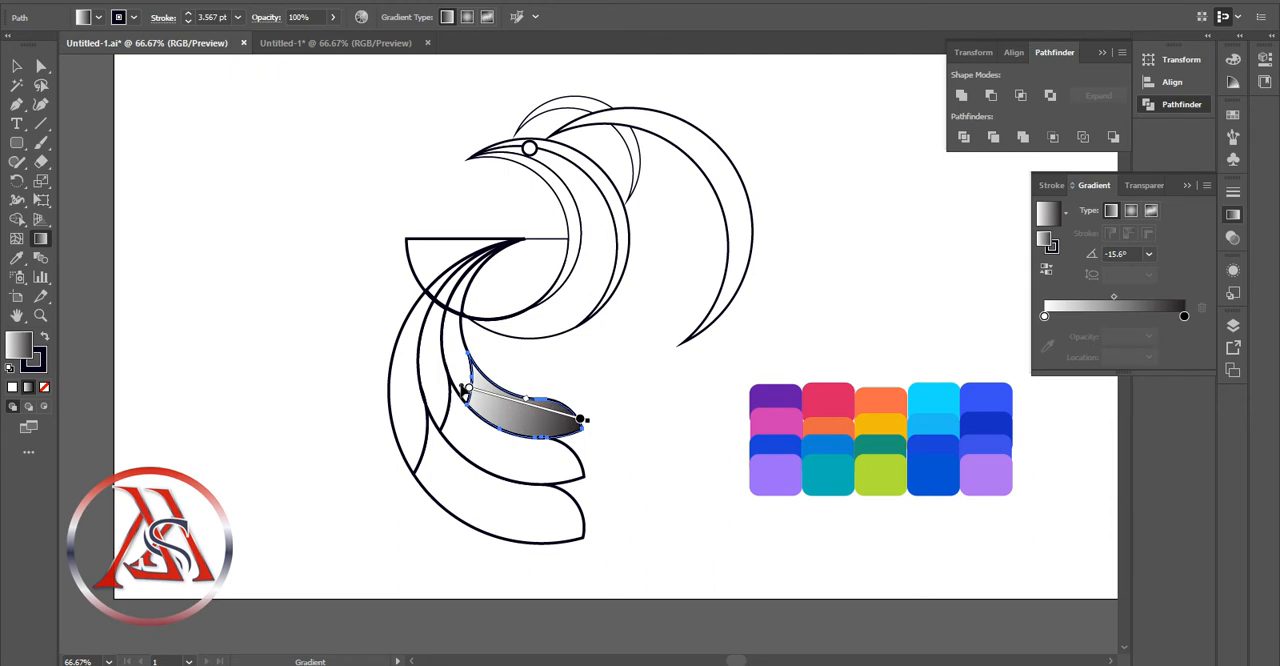
drag(464, 390, 477, 393)
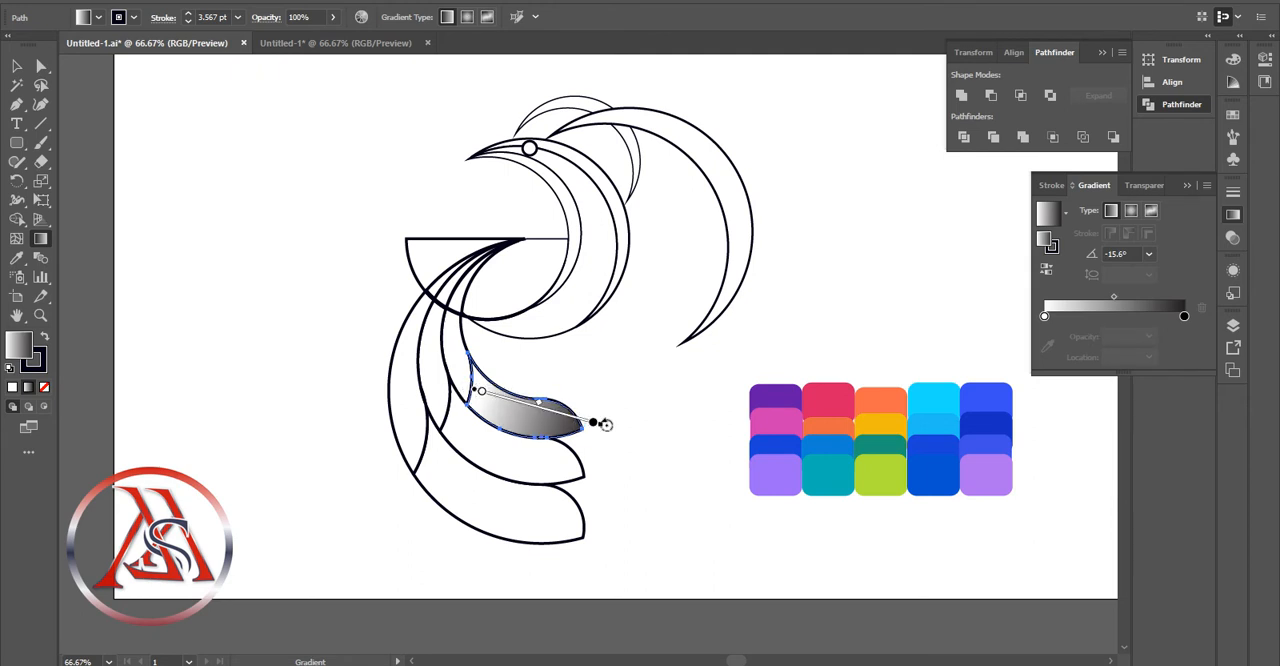
drag(605, 424, 596, 442)
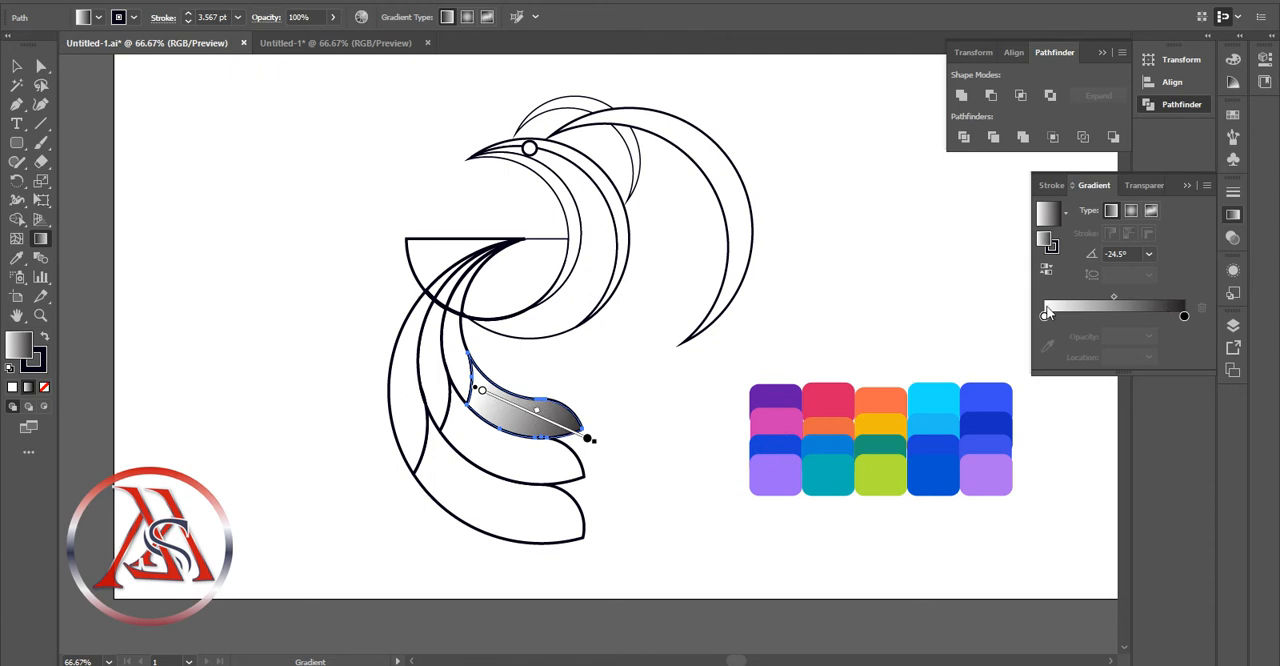
Color the gradient's start stop blue and its end stop light purple, sampling both from the palette swatches
click(1045, 314)
click(1047, 347)
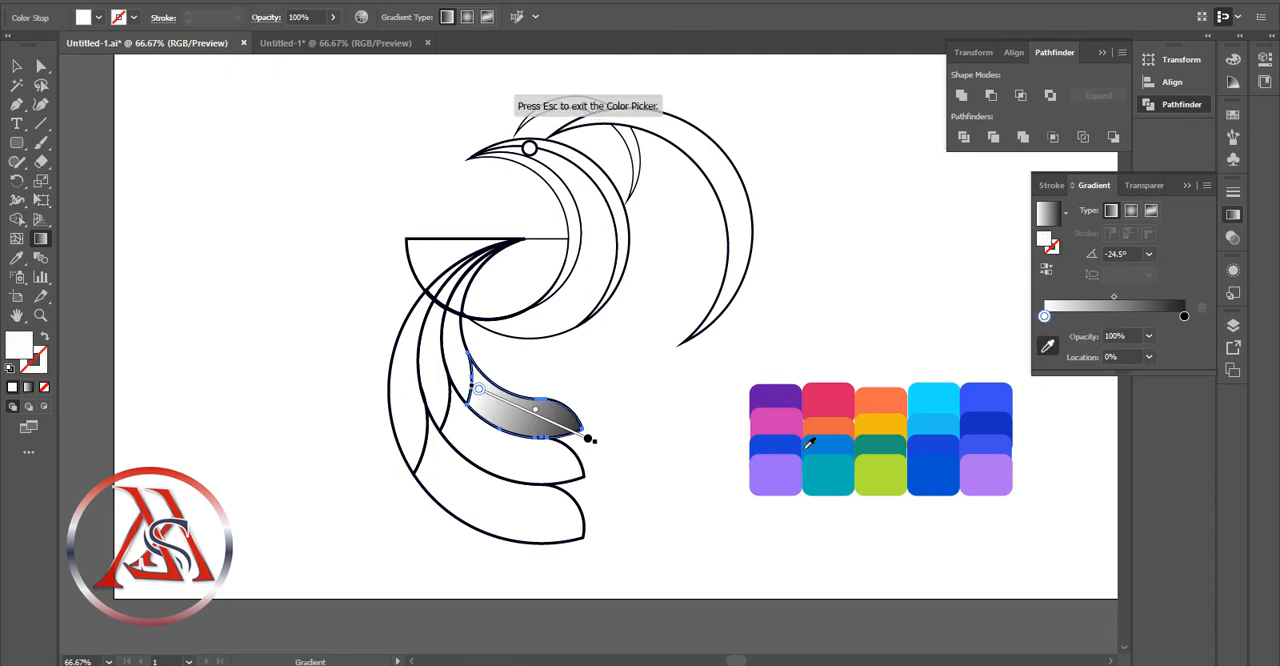
click(782, 440)
click(1184, 315)
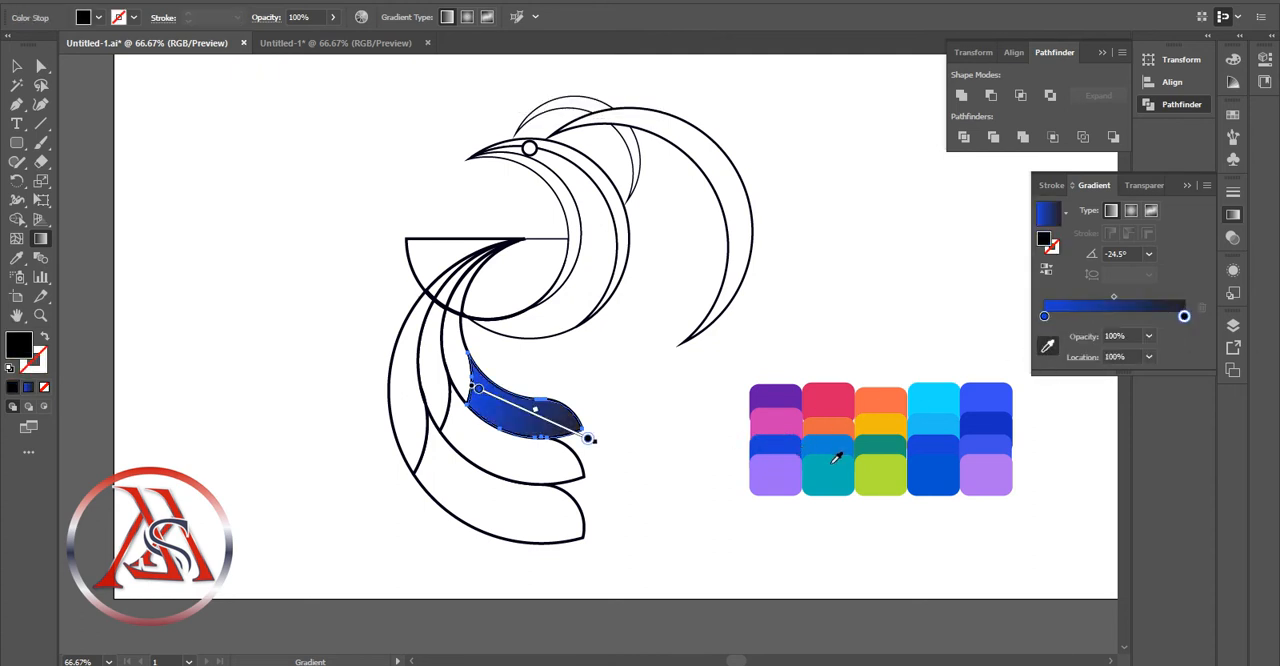
click(786, 462)
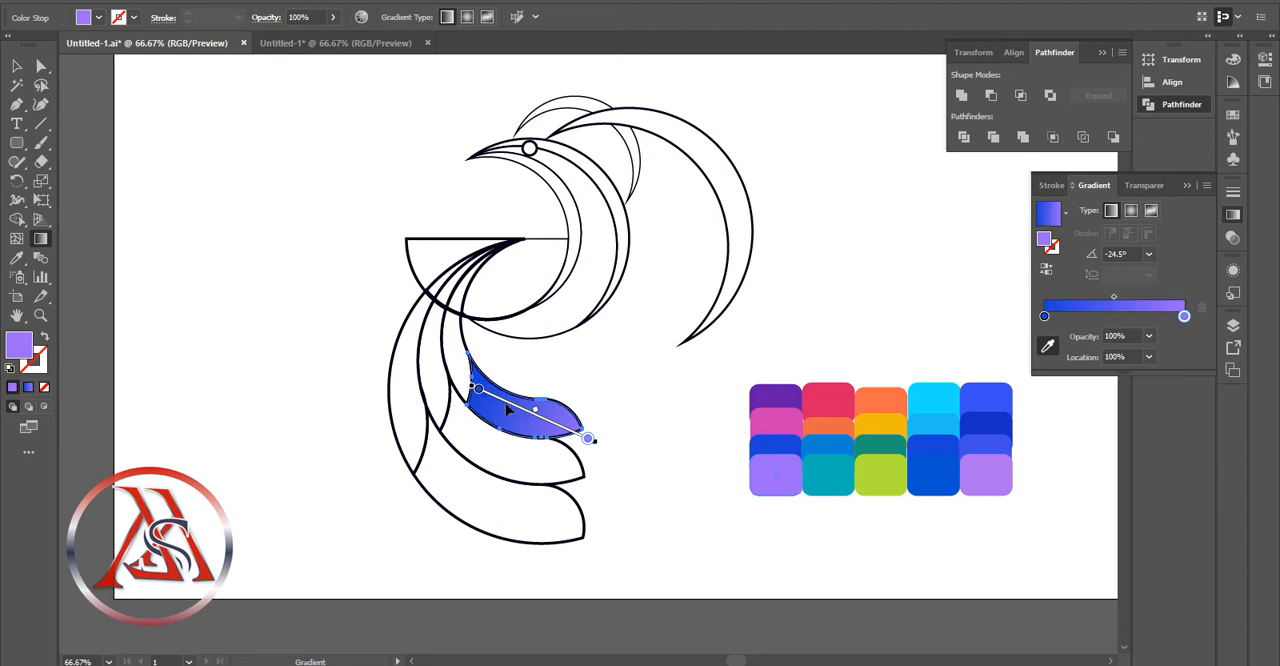
Add dark blue and bright blue intermediate stops sampled from the palette, with the purple stop at 84.32%
click(1083, 316)
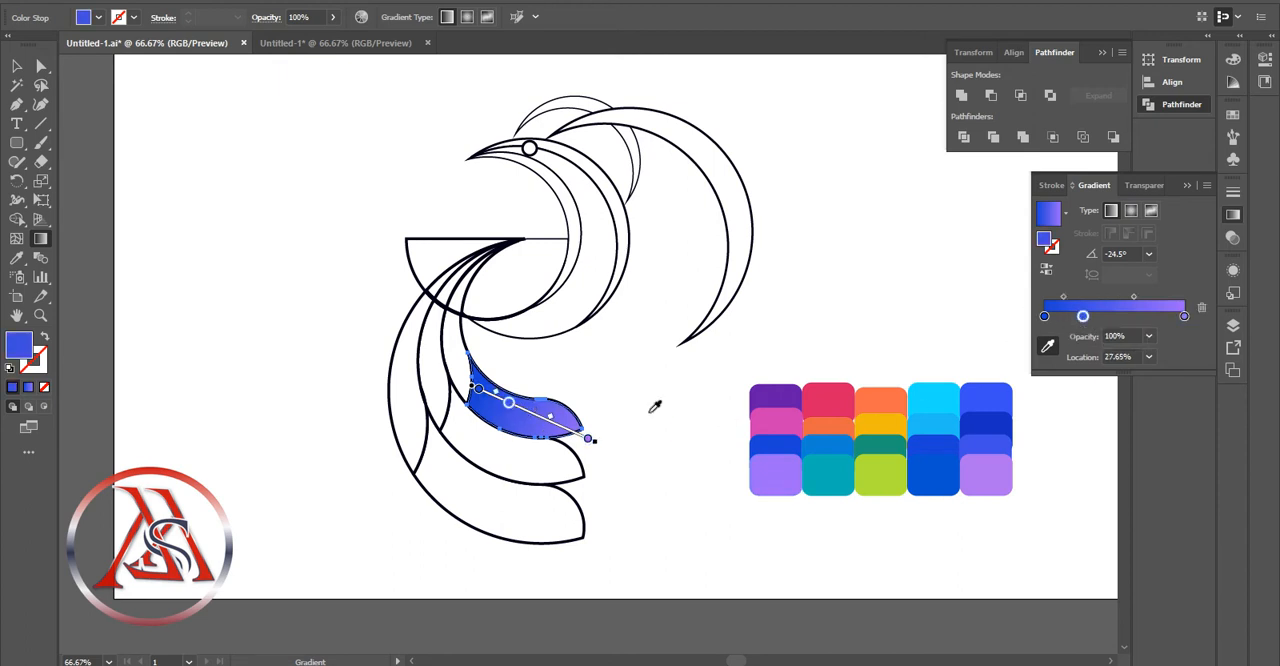
click(995, 415)
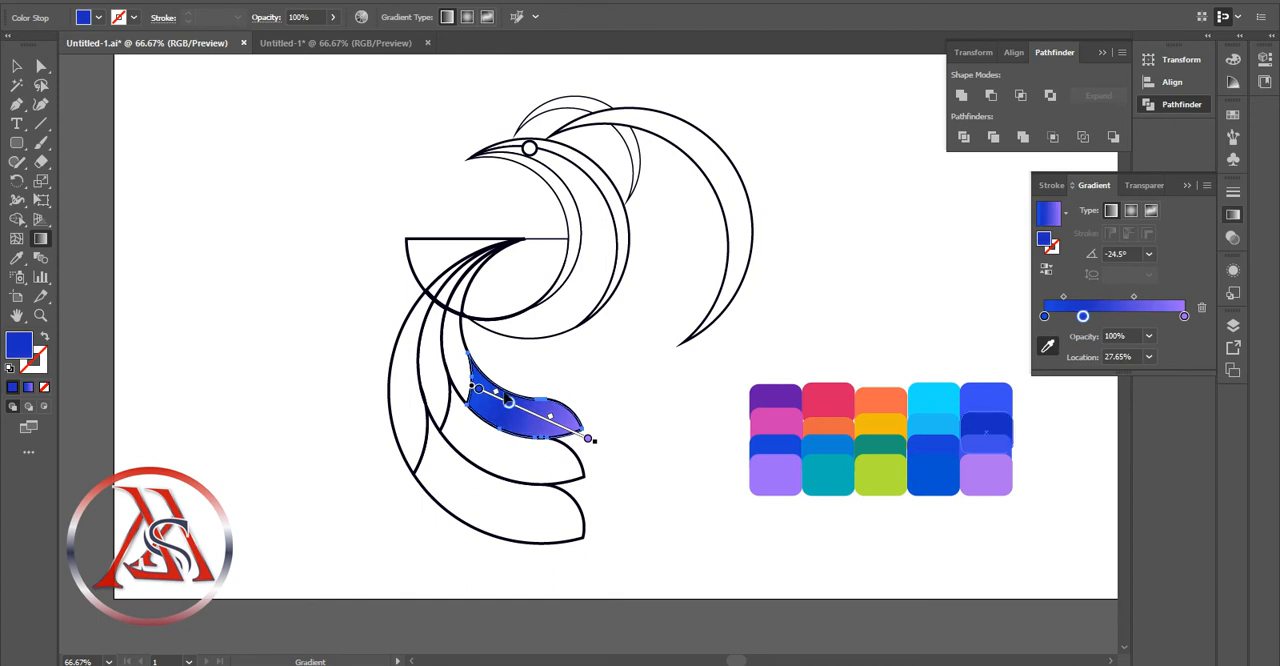
click(567, 431)
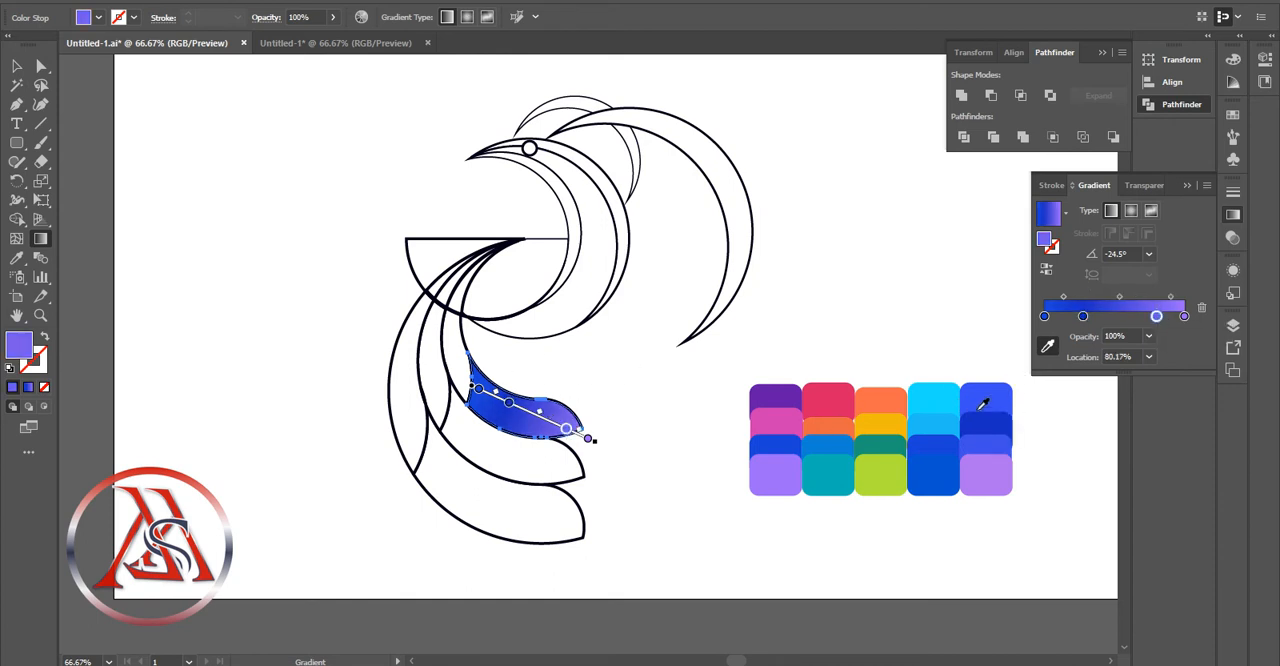
click(983, 403)
mouse_move(567, 431)
mouse_down()
mouse_move(550, 421)
mouse_move(578, 434)
mouse_up()
drag(509, 402, 581, 435)
click(549, 422)
click(16, 66)
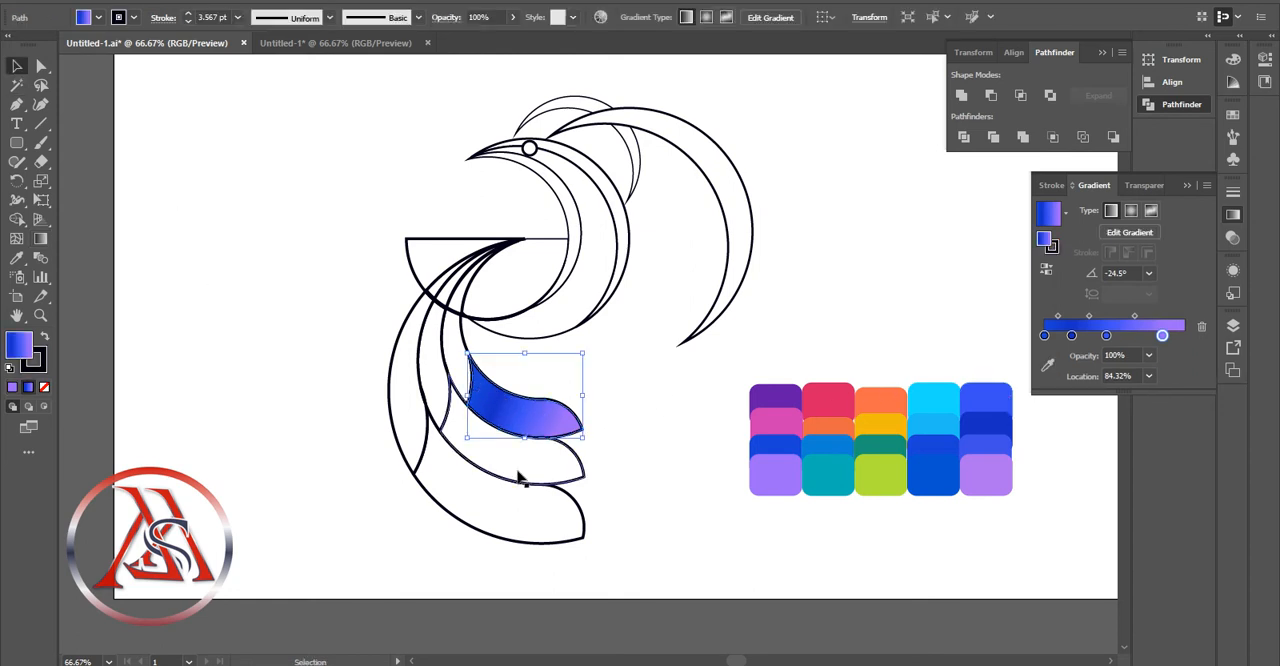
Apply the blue multi-stop gradient to the lower section of the middle curved arm
click(532, 458)
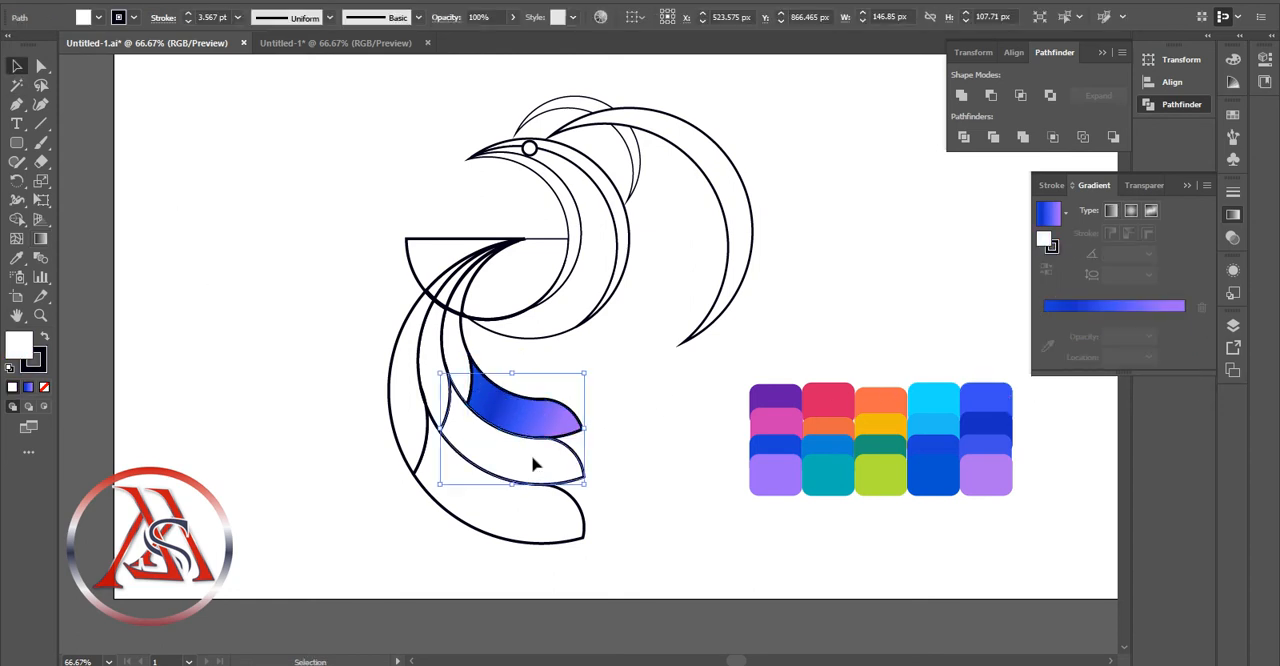
key(g)
double_click(1106, 316)
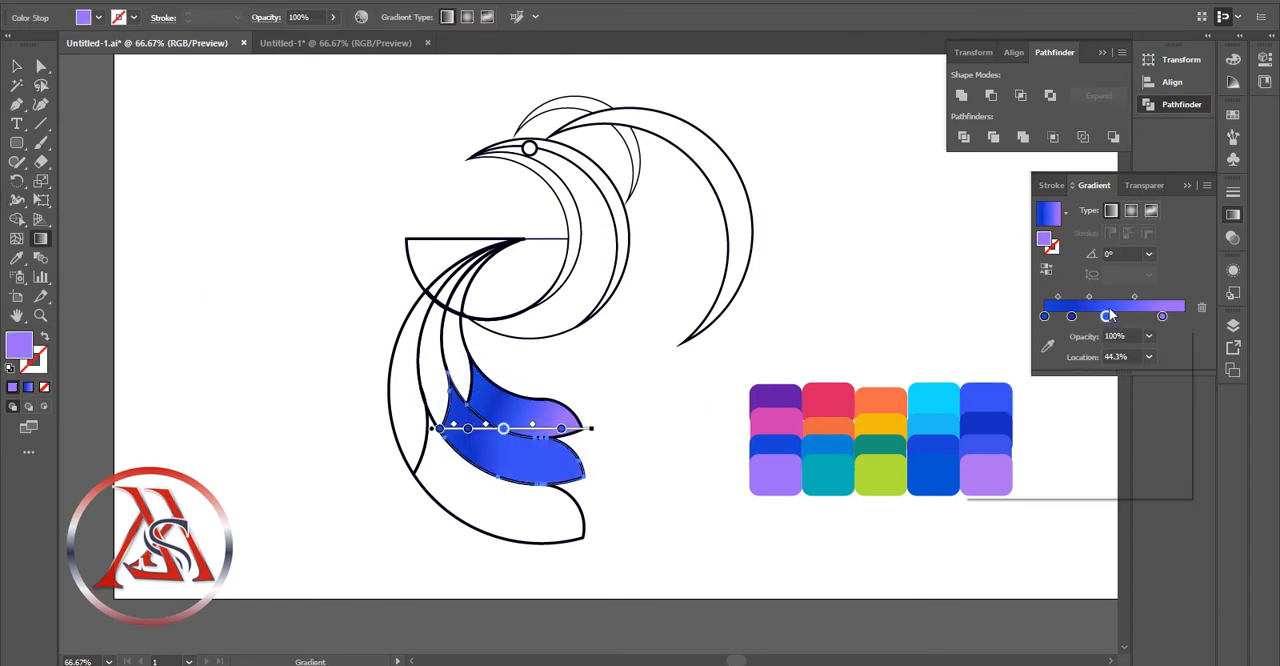
Recolor the middle arm's first gradient stop to azure blue and its last stop to teal from the palette
click(1044, 316)
click(1047, 347)
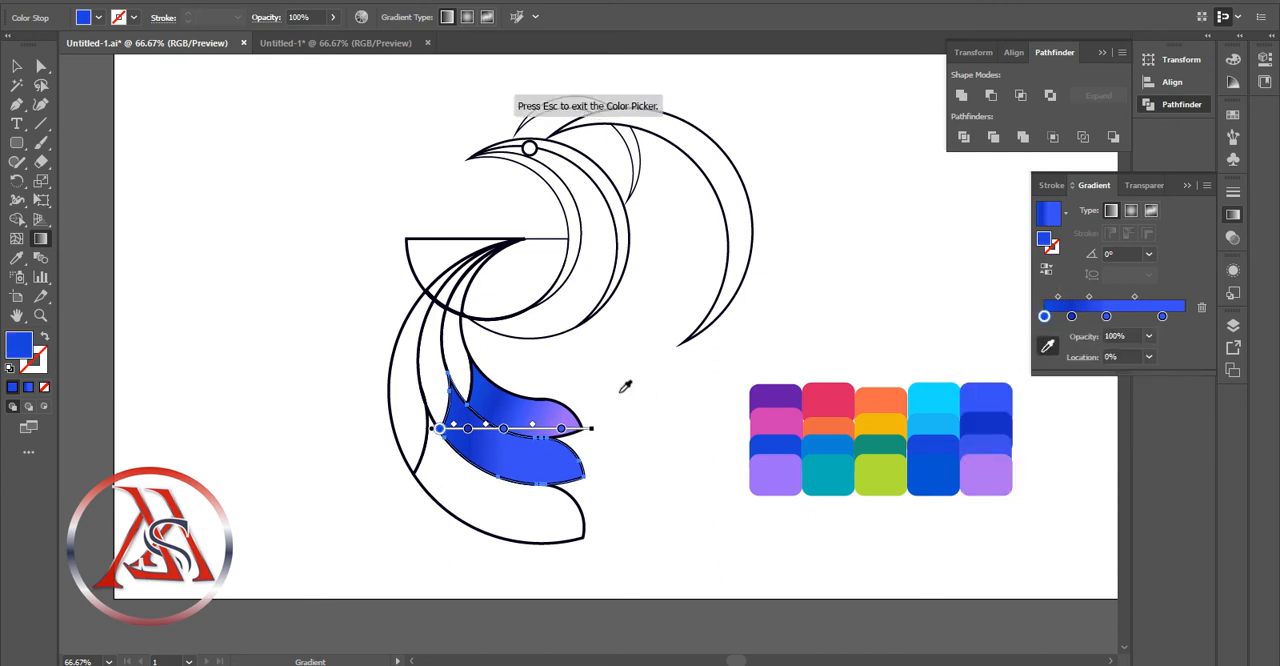
click(832, 450)
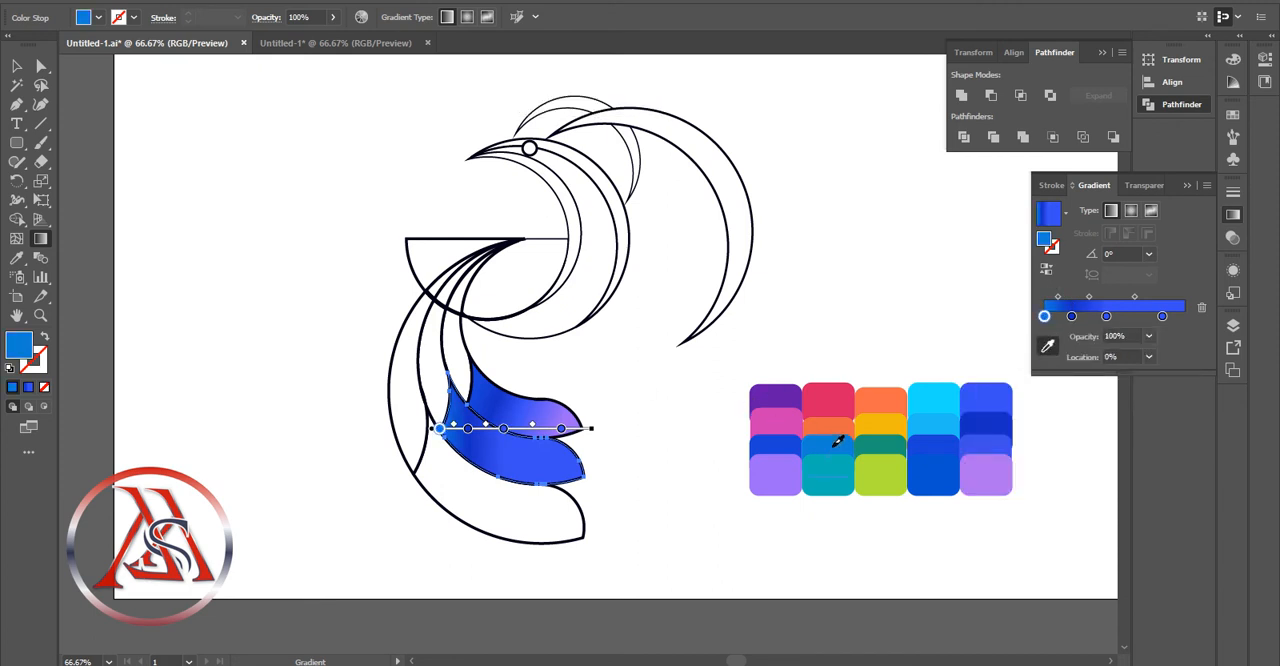
click(561, 428)
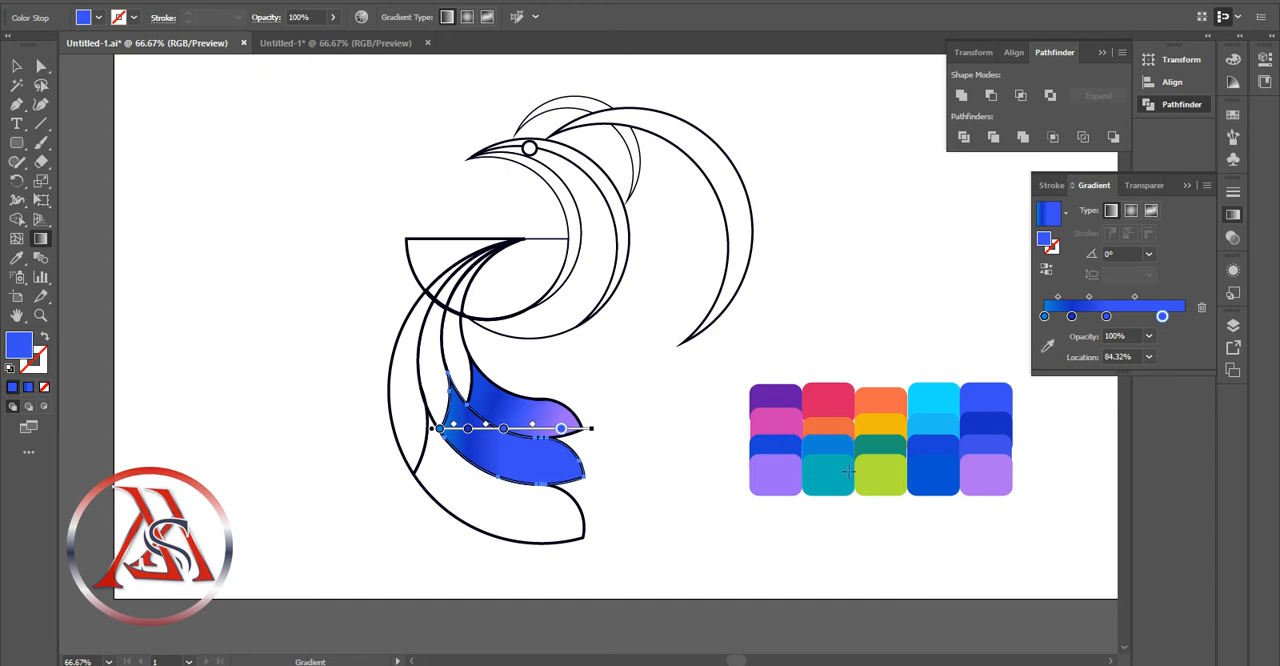
click(1048, 350)
click(828, 470)
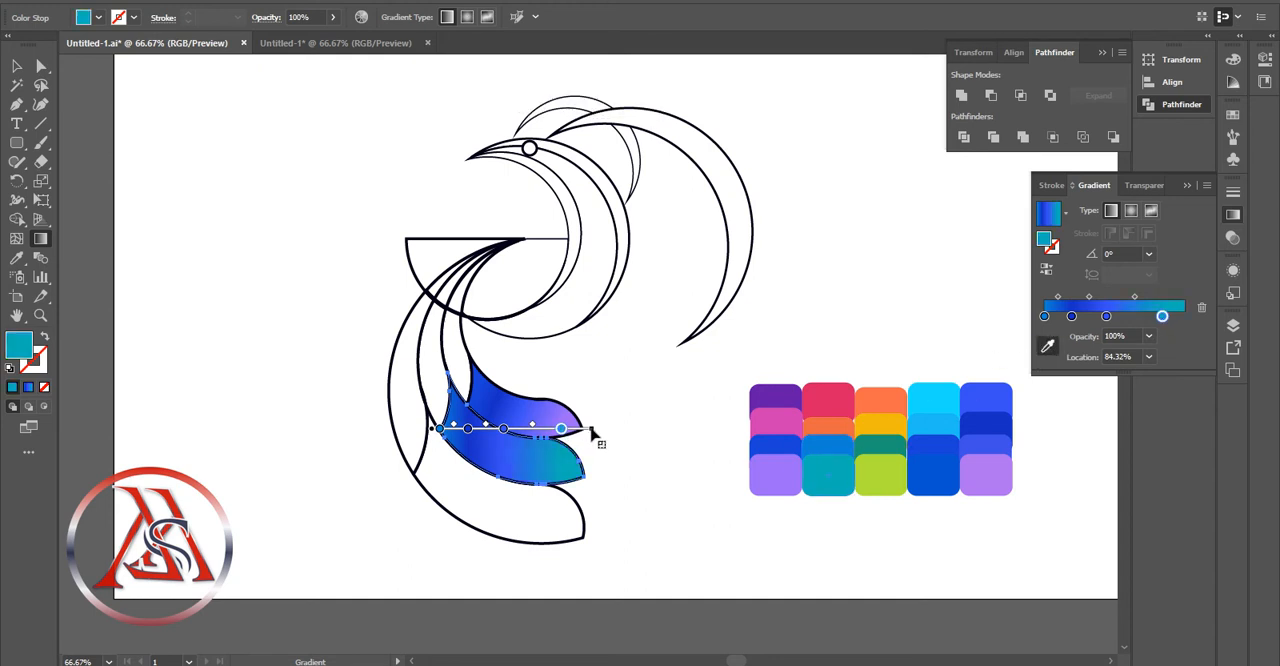
Redirect the middle arm's gradient diagonally across its lower section at about -40.2°
drag(468, 398, 572, 518)
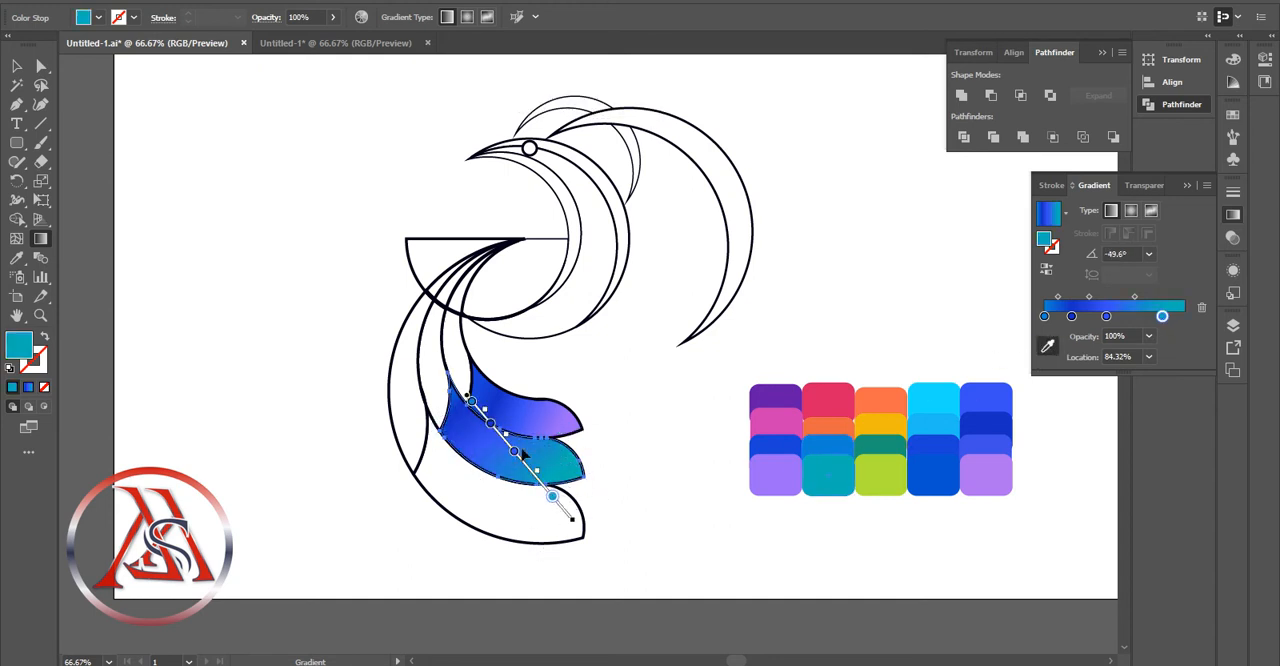
click(469, 399)
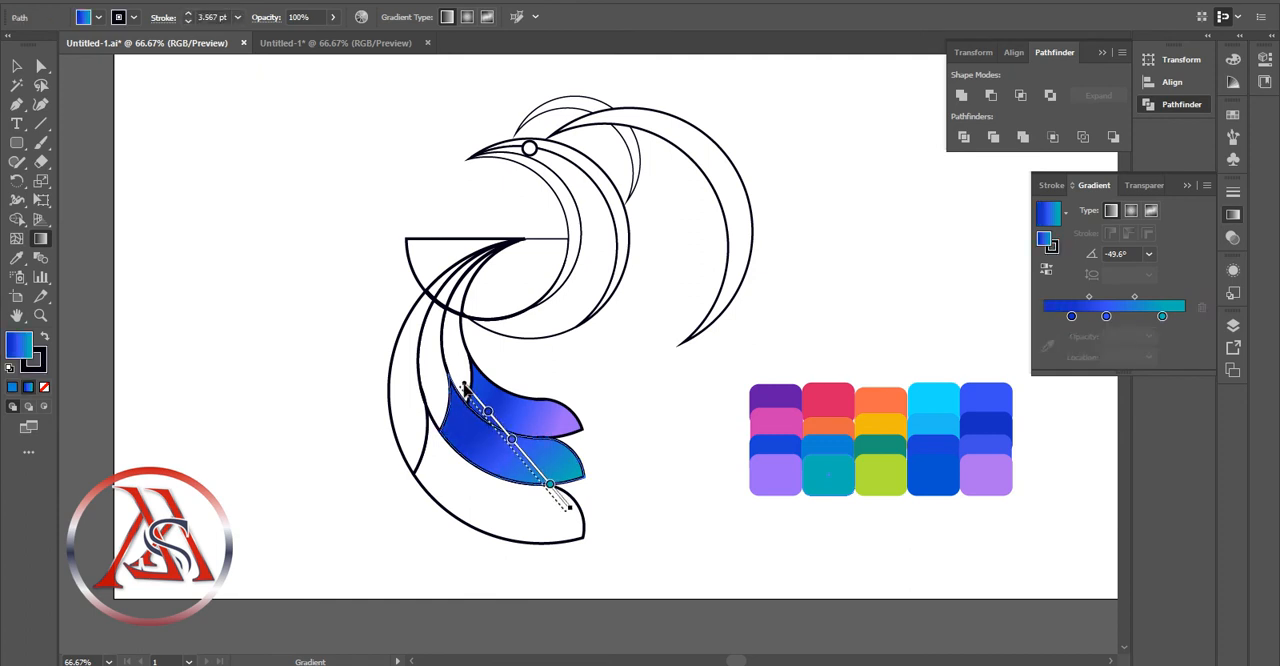
key(v)
key(g)
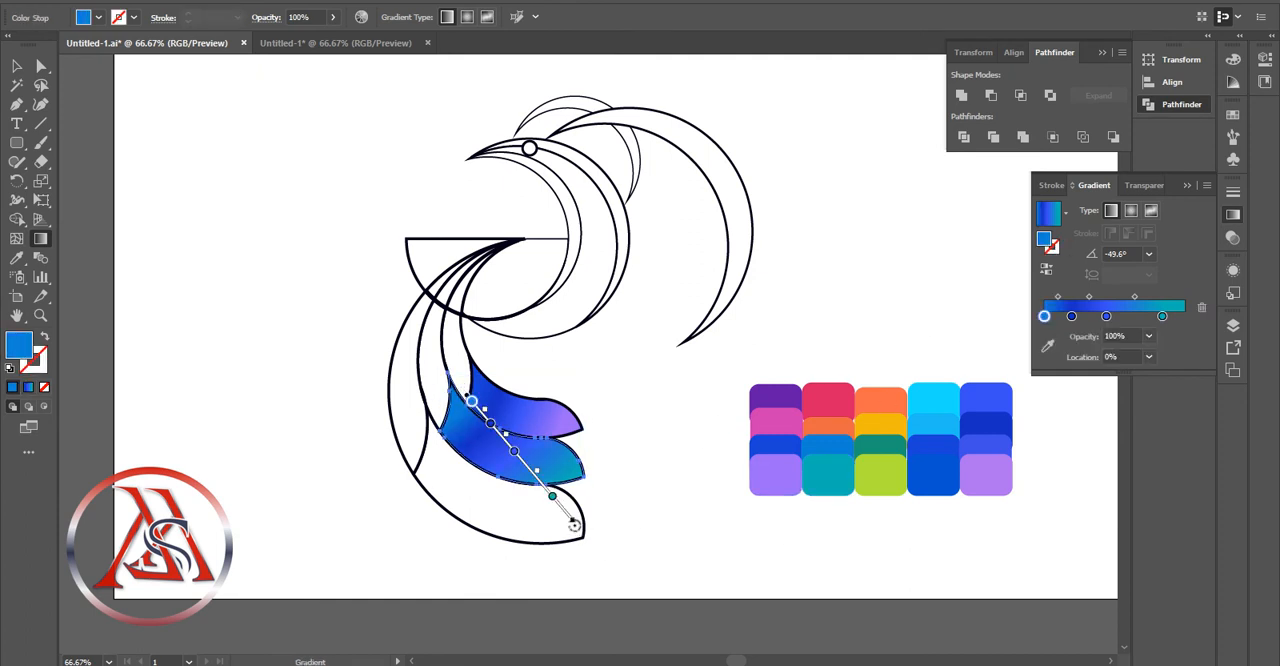
drag(574, 524, 583, 509)
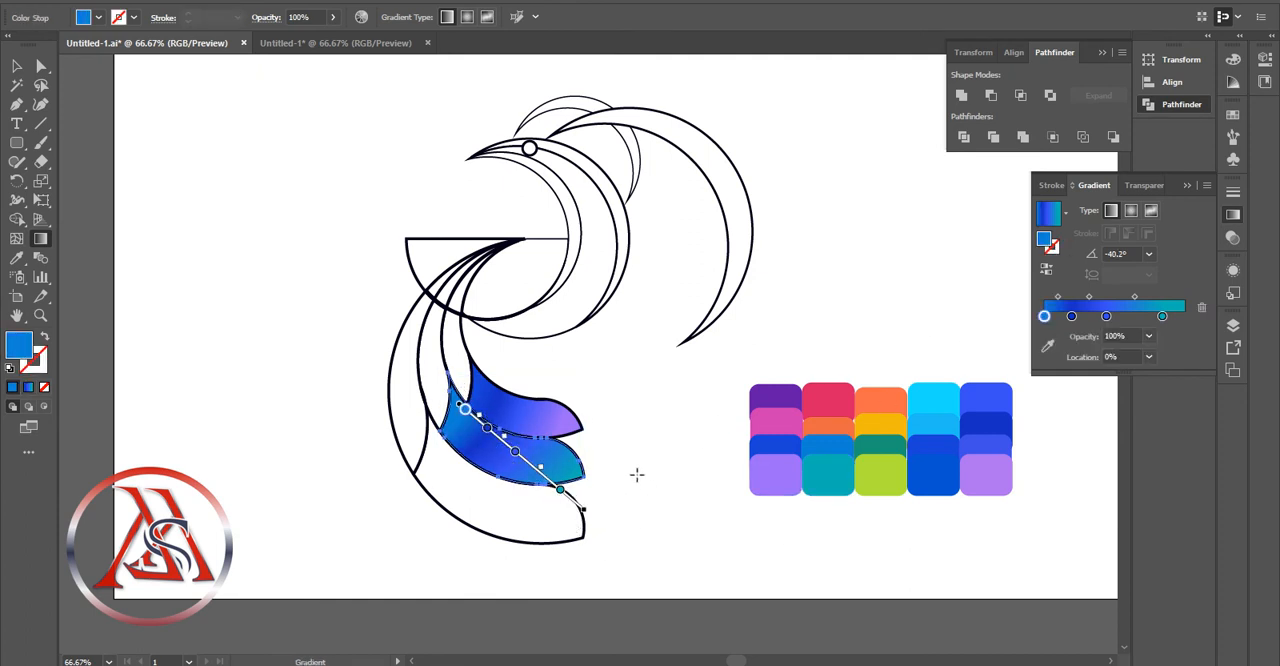
Recolor the middle arm's inner gradient stops to cyan and light blue sampled from the palette
click(1071, 317)
click(1048, 348)
click(932, 400)
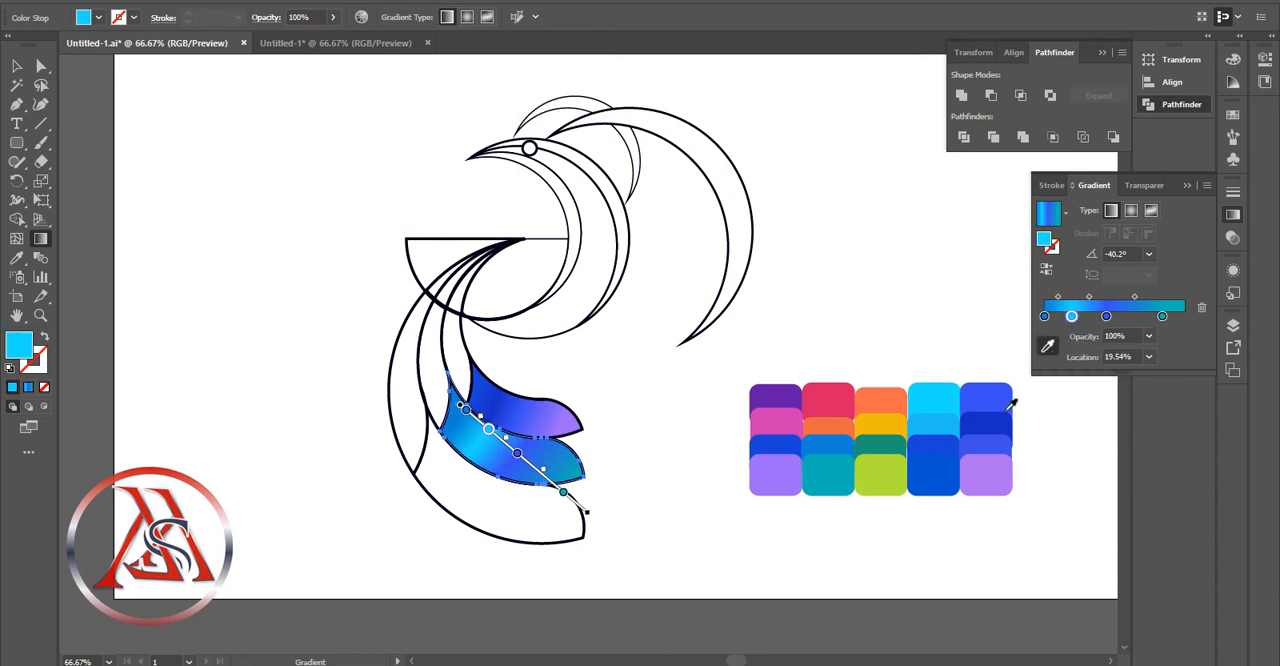
drag(1107, 318, 1127, 318)
click(935, 430)
Arrange the middle arm's gradient with cyan first and teal at 92.7%, redirecting it at about -28.7°
drag(1045, 317, 1174, 318)
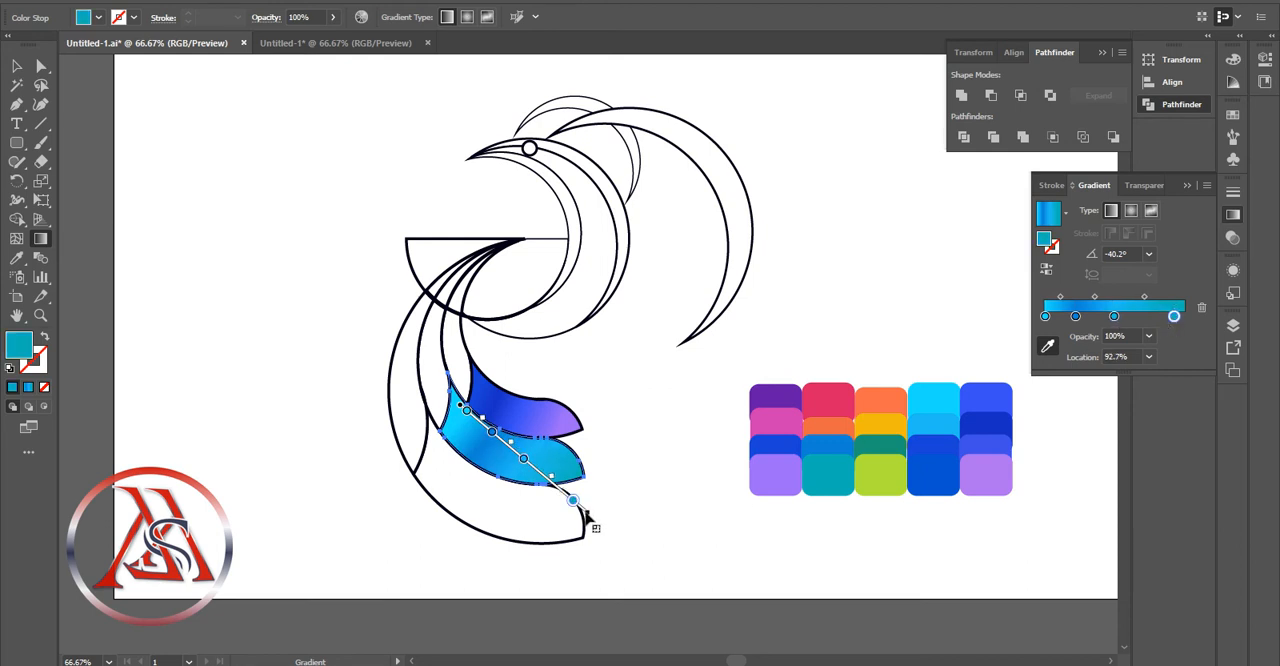
drag(574, 499, 585, 475)
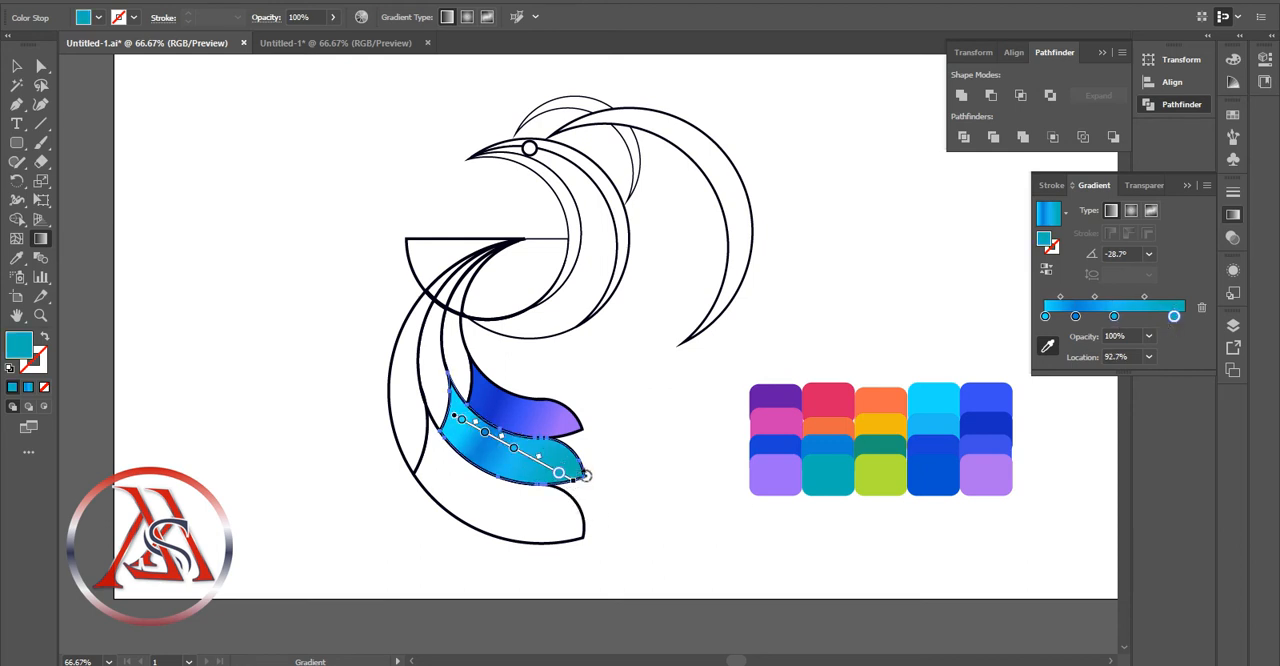
key(v)
Fill the lower section of the outermost arm with the middle arm's cyan-to-teal gradient
click(566, 486)
click(570, 500)
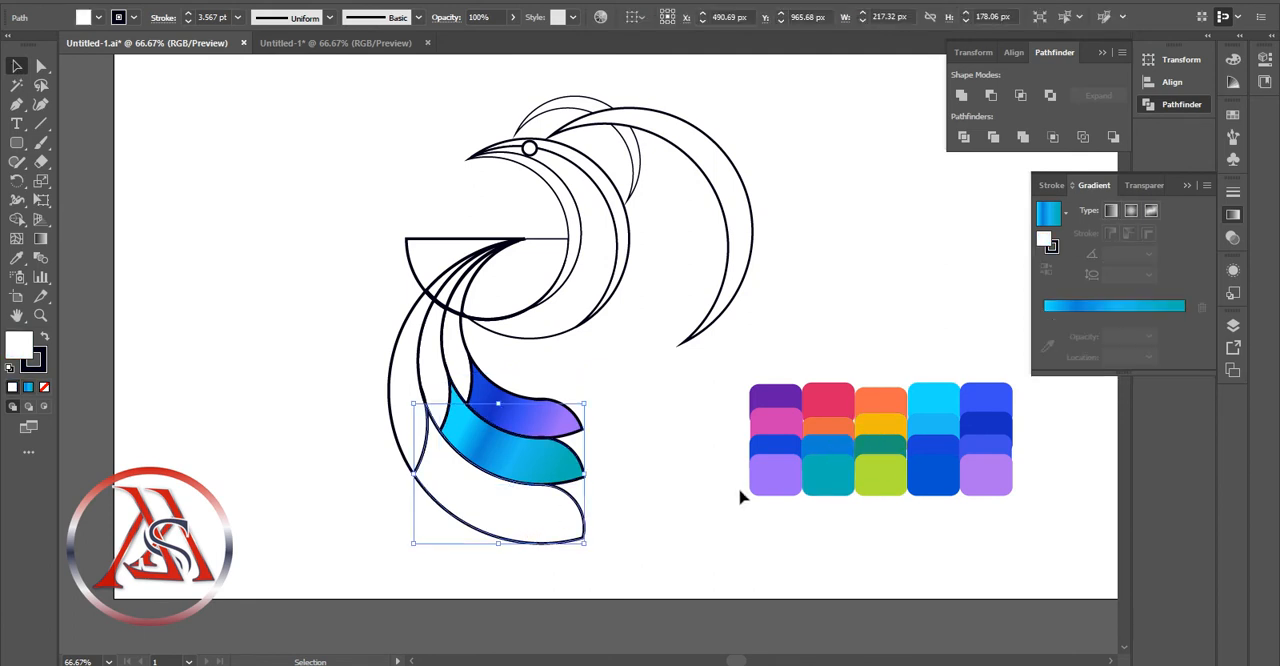
click(1077, 308)
double_click(1075, 335)
key(Escape)
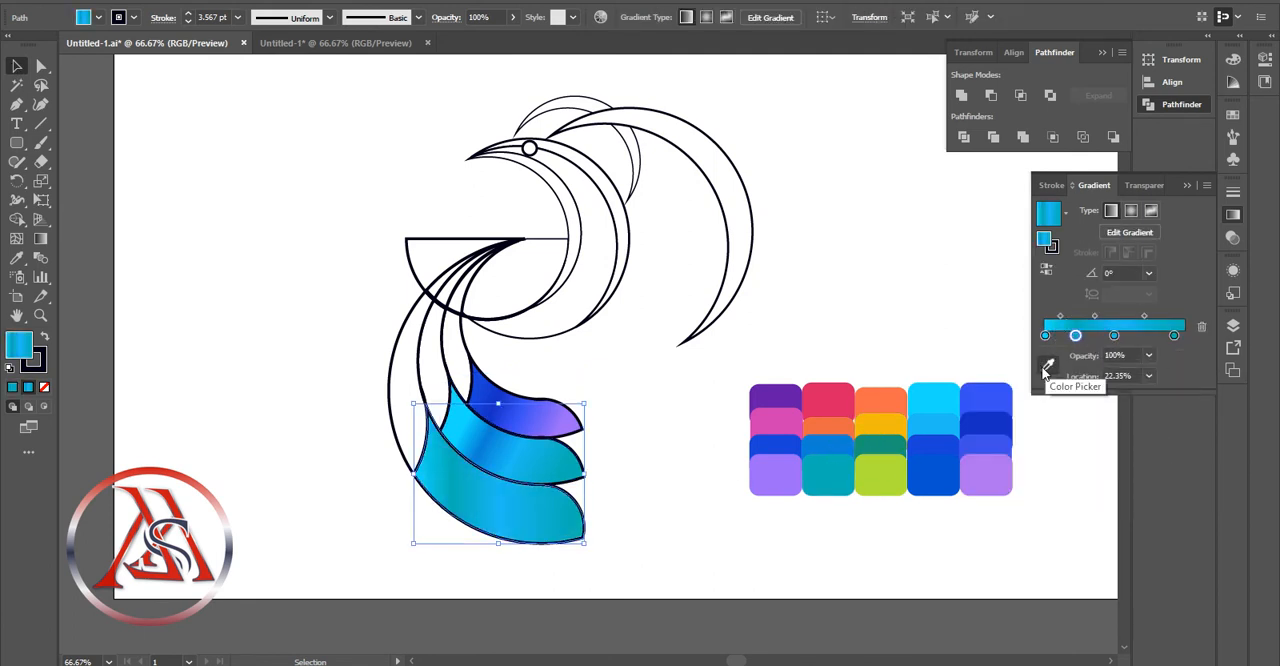
Recolor the outermost arm's last gradient stop to lime green and its light blue stop to dark green from the palette
click(1175, 337)
click(1047, 365)
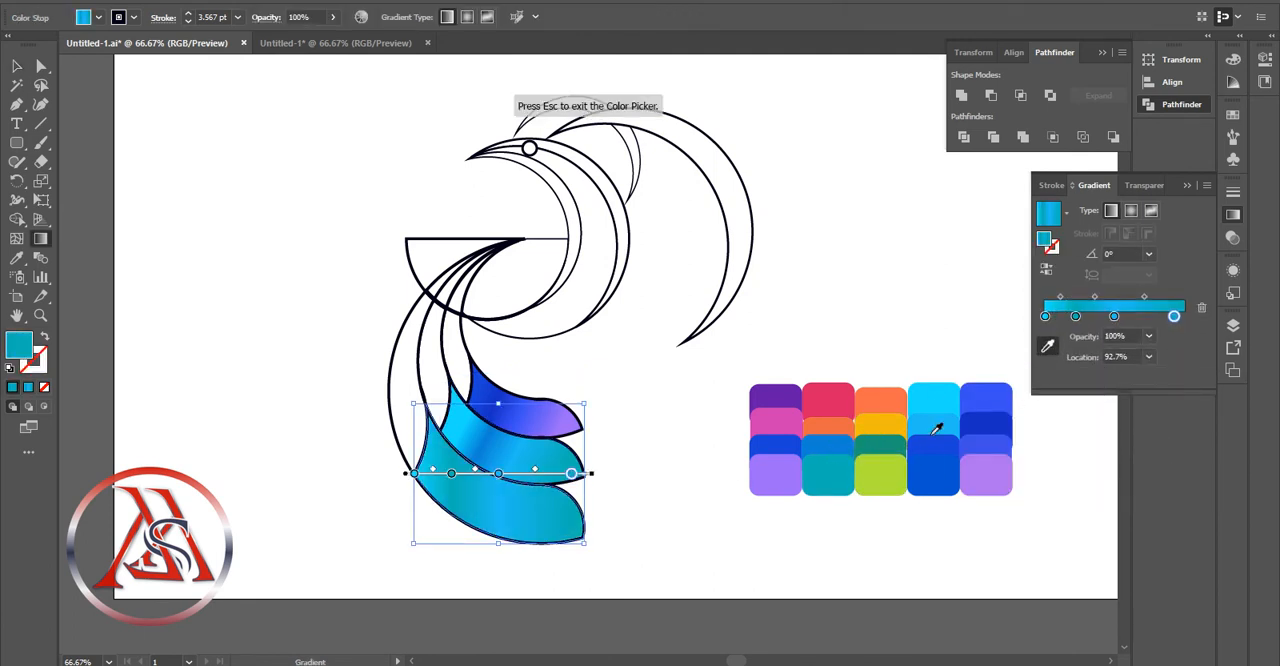
click(890, 471)
click(1114, 317)
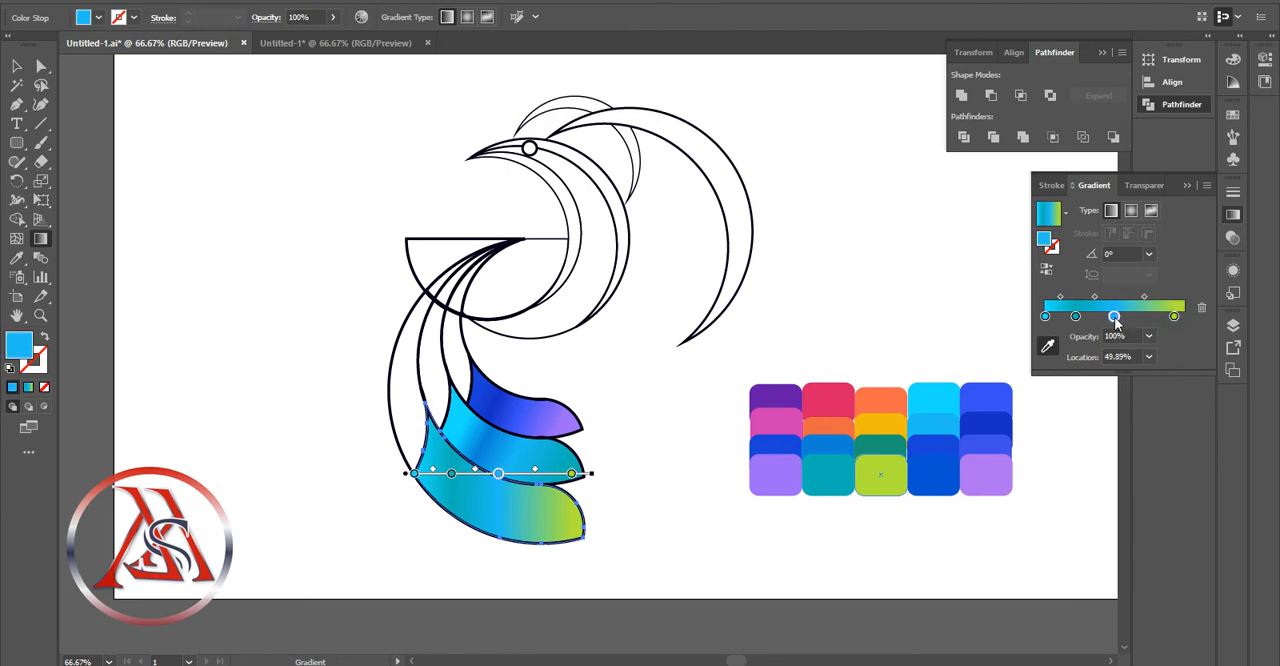
click(898, 443)
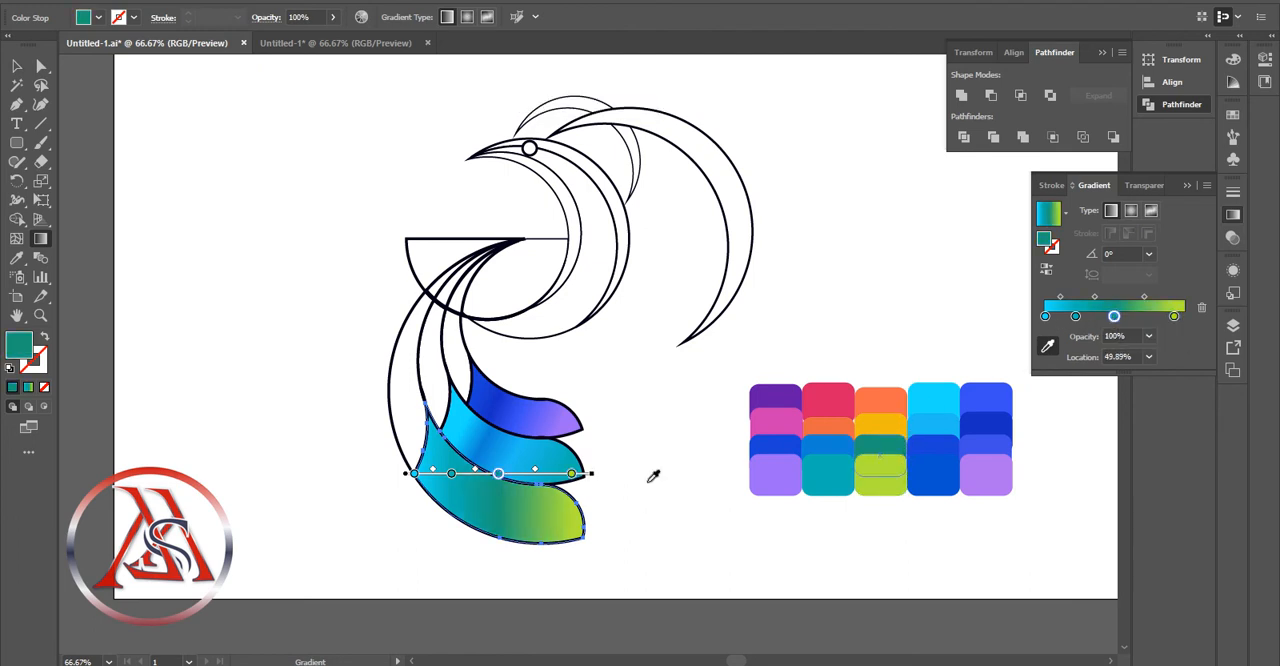
Move the dark green stop to 1.85% and redirect the outermost arm's gradient diagonally at about -26.3°
drag(1114, 316, 1047, 316)
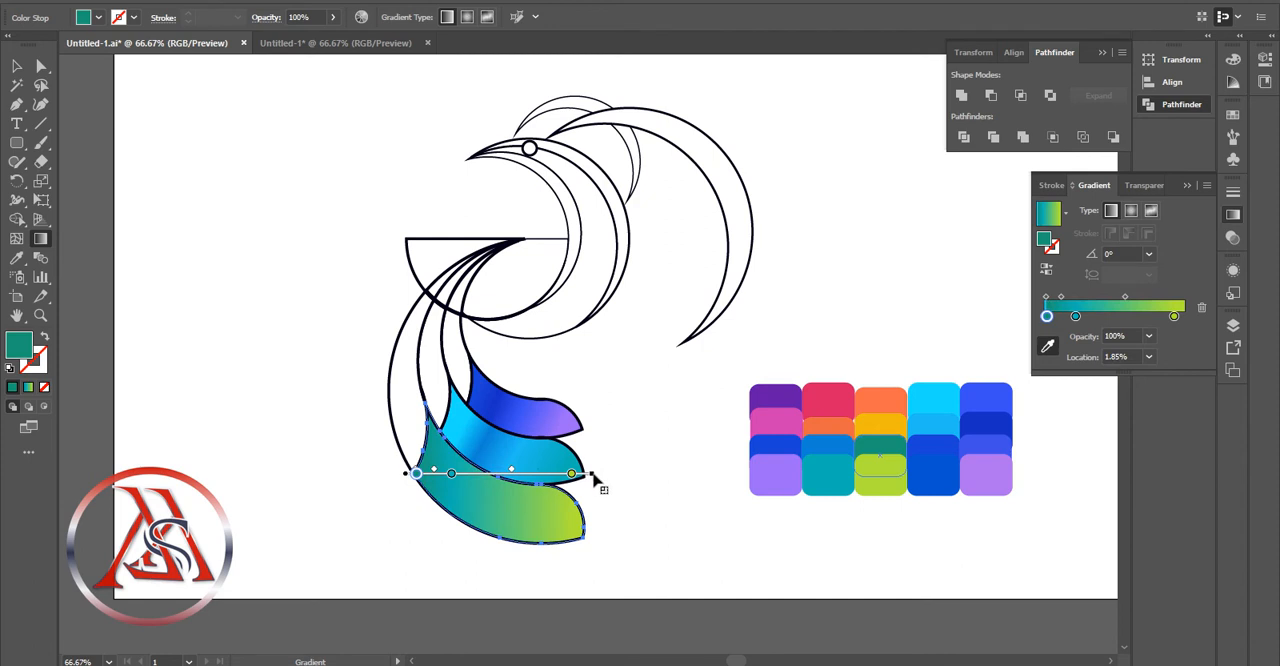
mouse_move(598, 484)
mouse_down()
mouse_move(600, 526)
mouse_move(591, 517)
mouse_move(584, 532)
mouse_up()
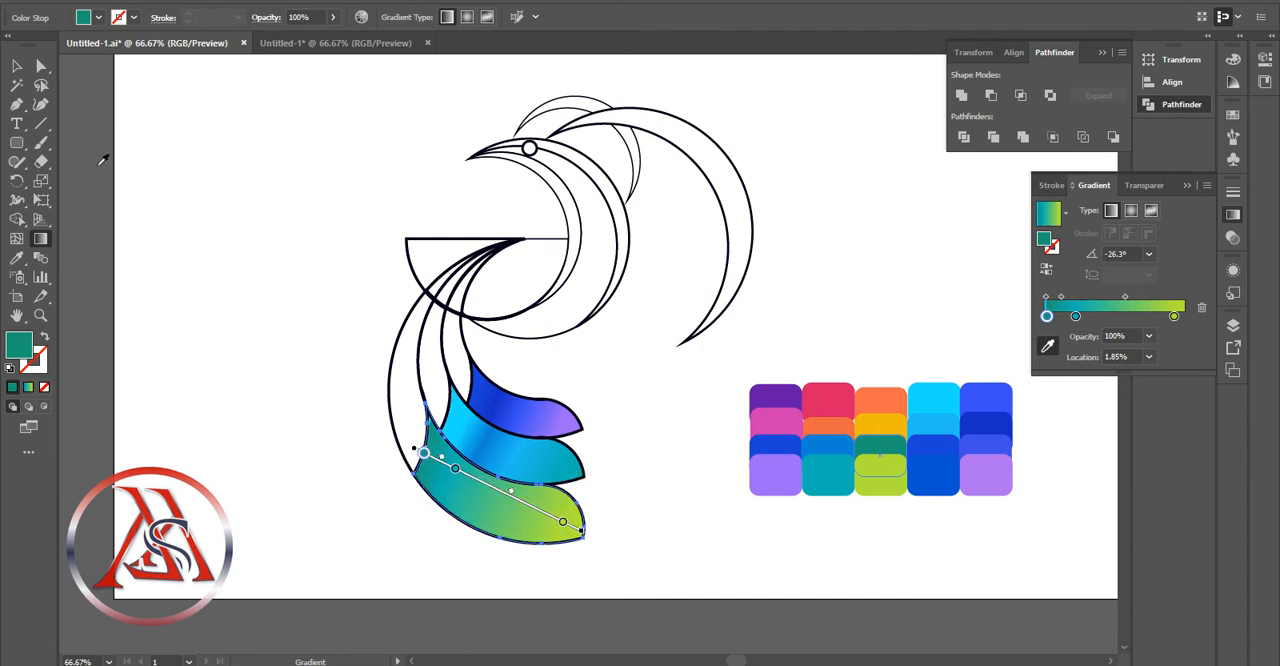
click(17, 66)
Fill the narrow upper section of the innermost arm with the teal-to-lime gradient
click(610, 361)
click(457, 357)
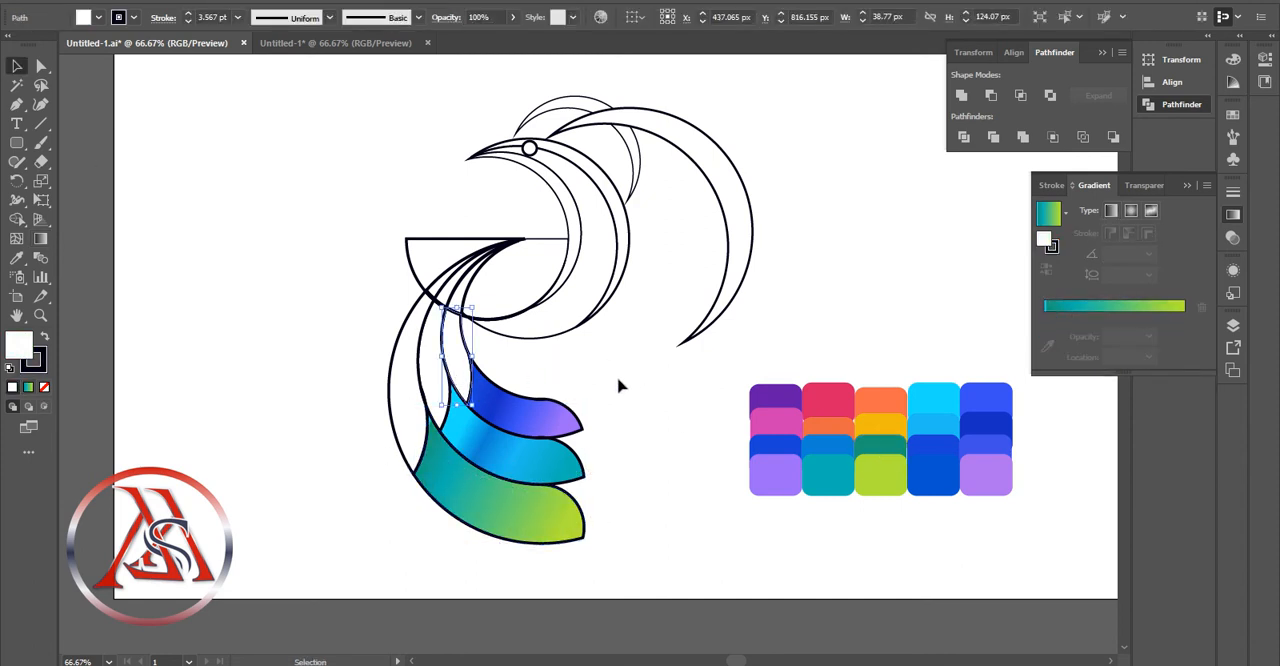
click(1065, 306)
double_click(1074, 334)
click(1074, 336)
key(Delete)
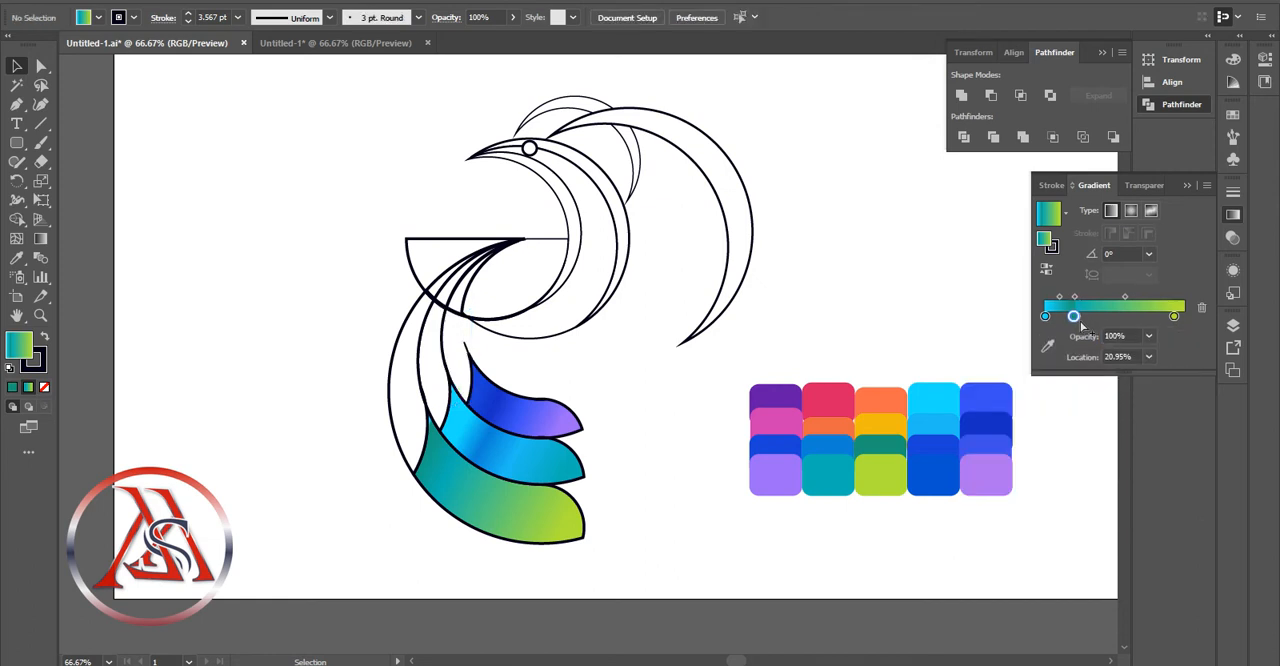
key(ctrl+z)
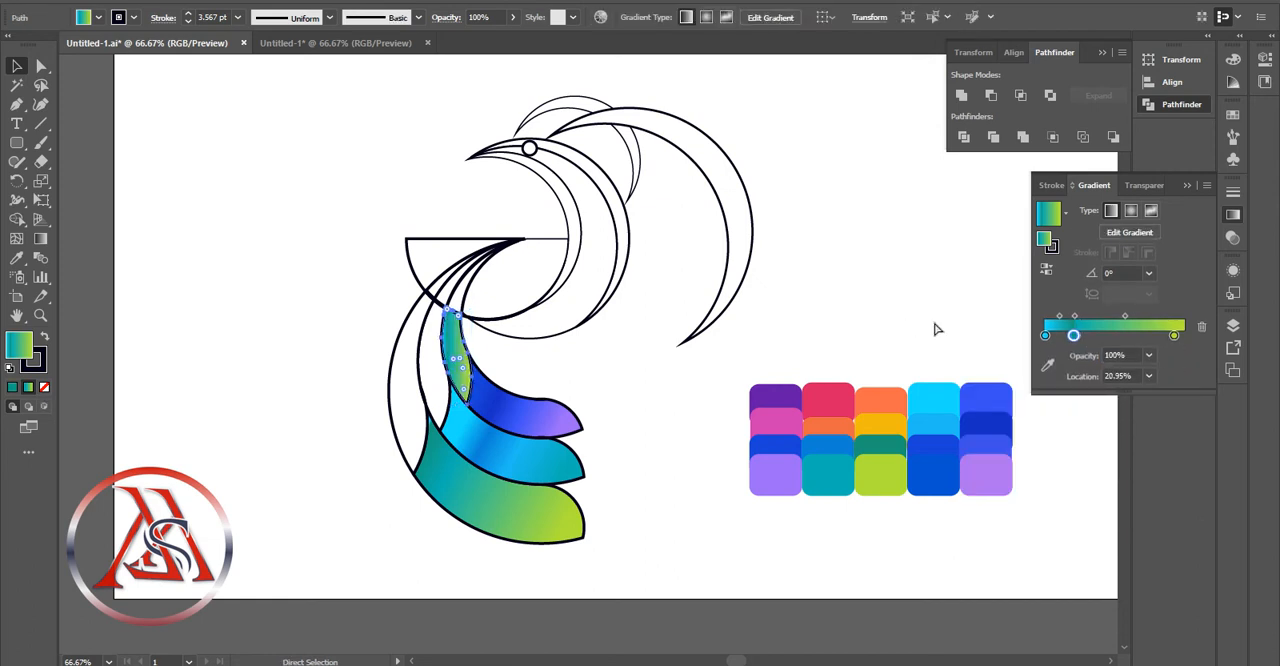
Recolor the first and last gradient stops of the innermost arm's upper section to pink from the palette
click(1045, 336)
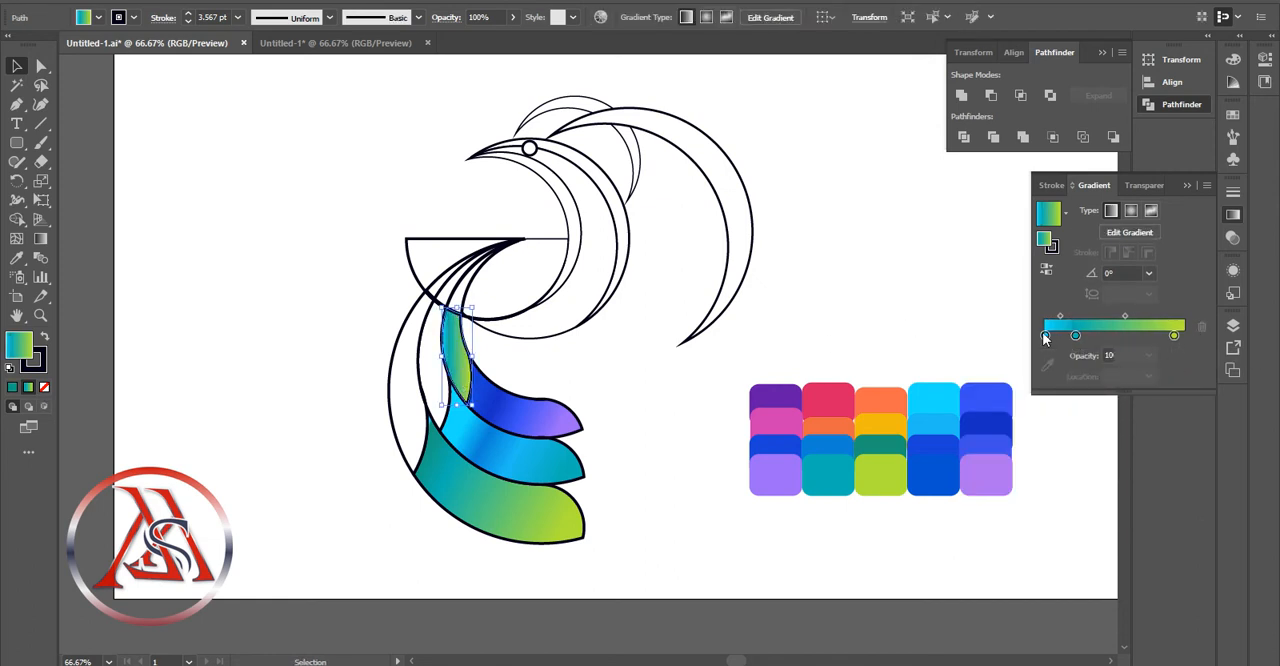
click(1047, 366)
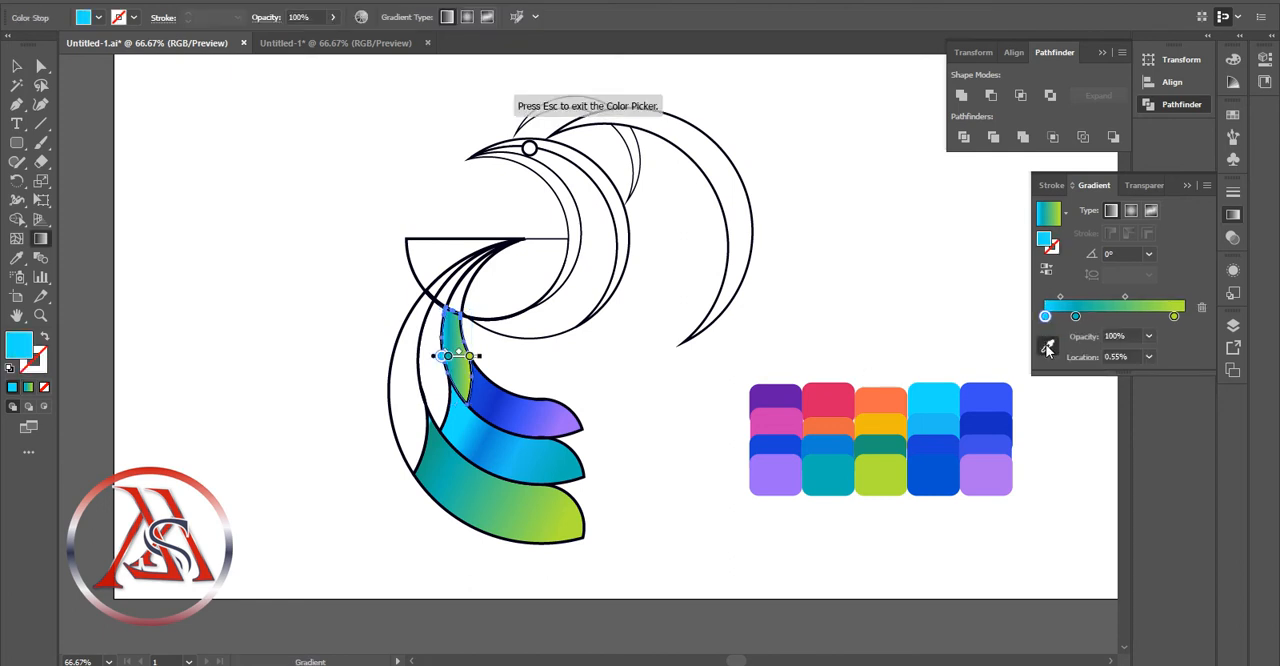
click(781, 423)
click(1174, 316)
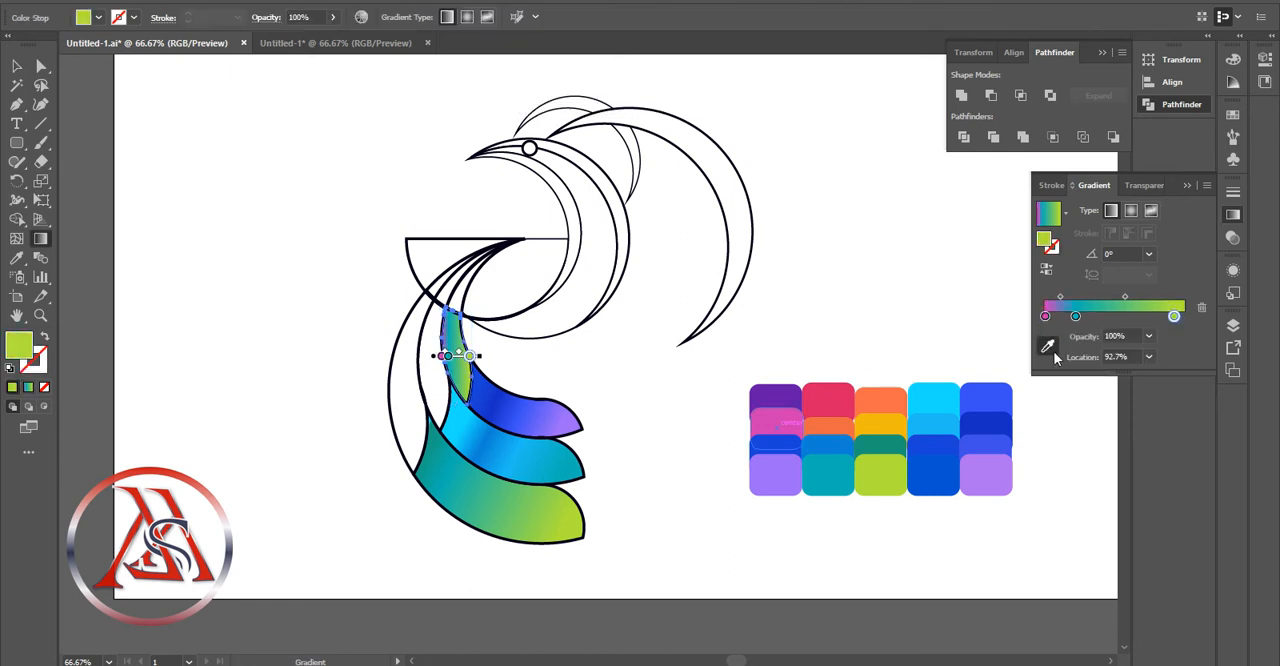
click(781, 420)
Recolor that section's middle stop to purple, shift it slightly toward the centre, and set the second midpoint to 73.02%
click(1075, 316)
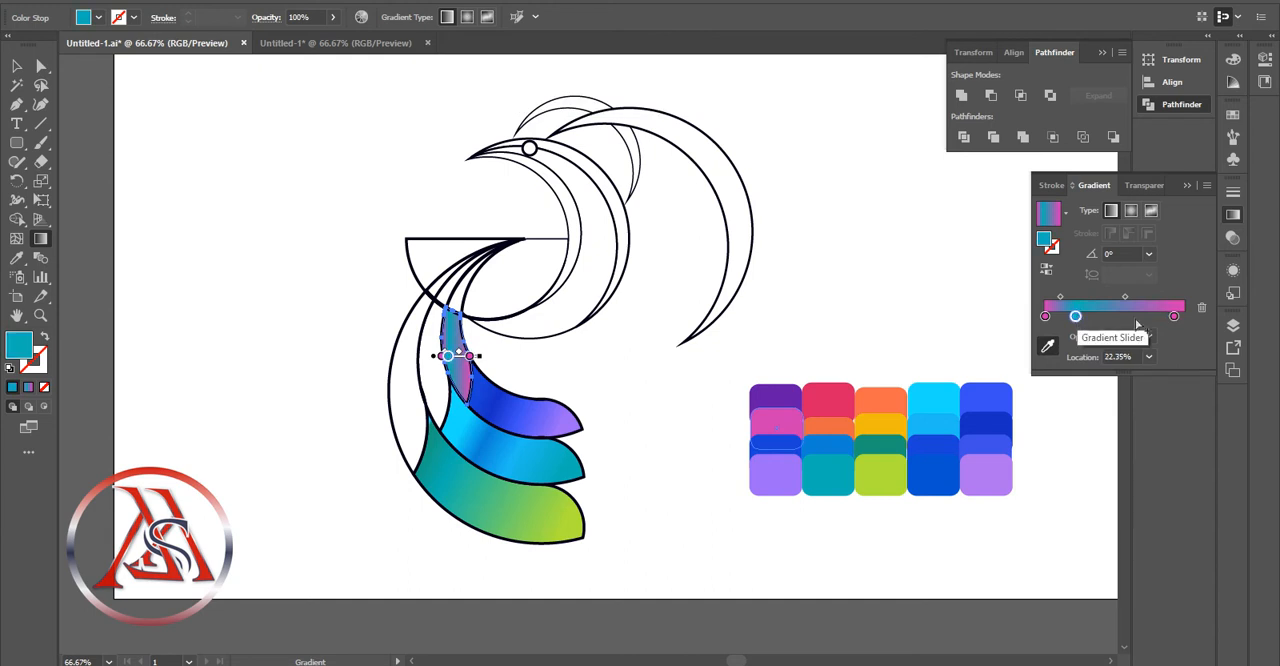
click(1048, 346)
click(778, 397)
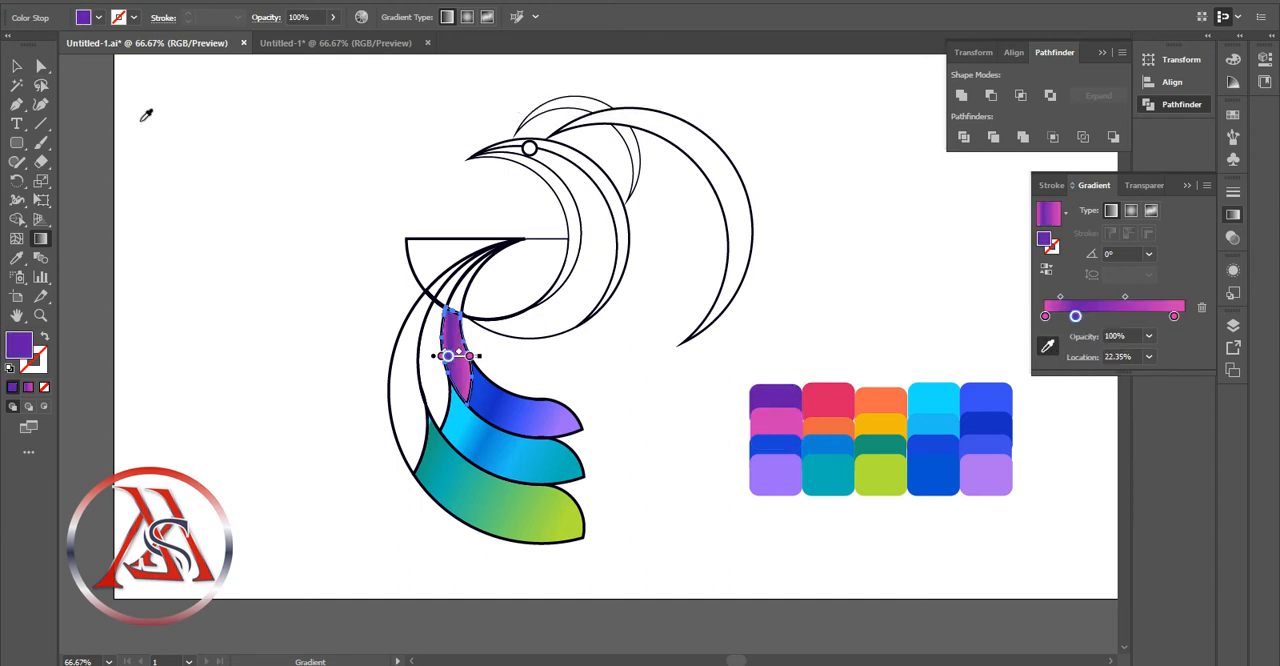
drag(447, 358, 451, 358)
drag(1067, 298, 1151, 298)
click(16, 67)
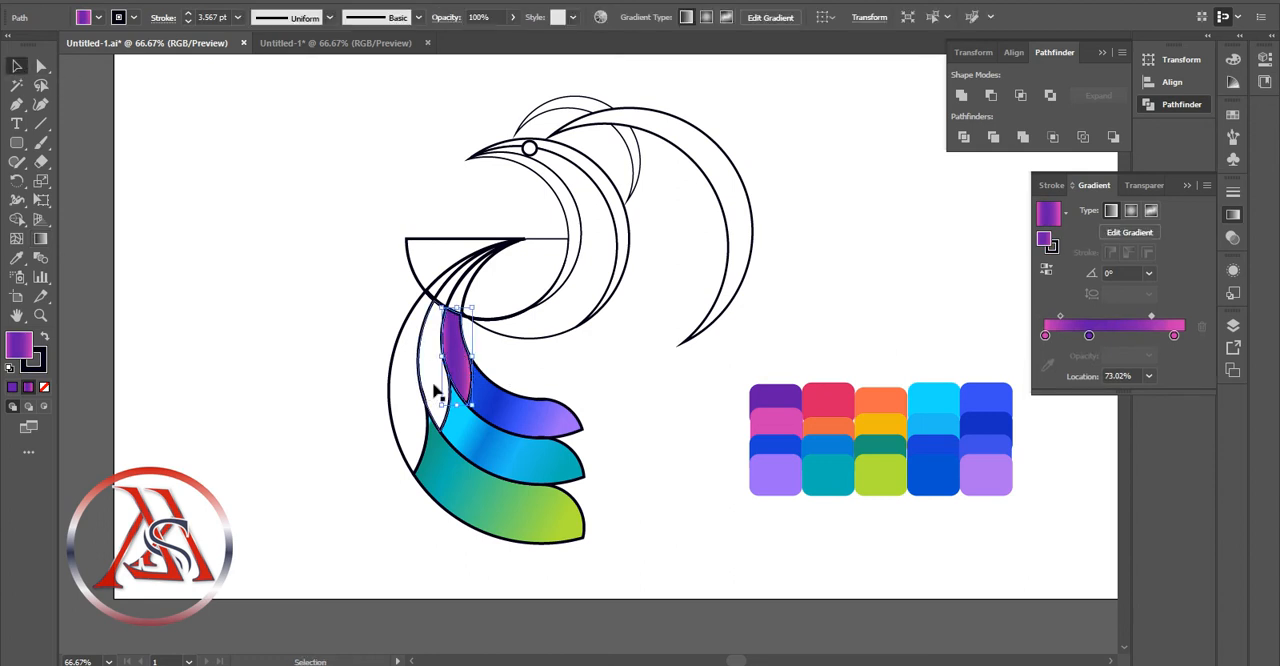
Apply the purple-pink gradient to the middle arm's upper section, sampling orange for the starting stop and crimson for the last
click(1050, 336)
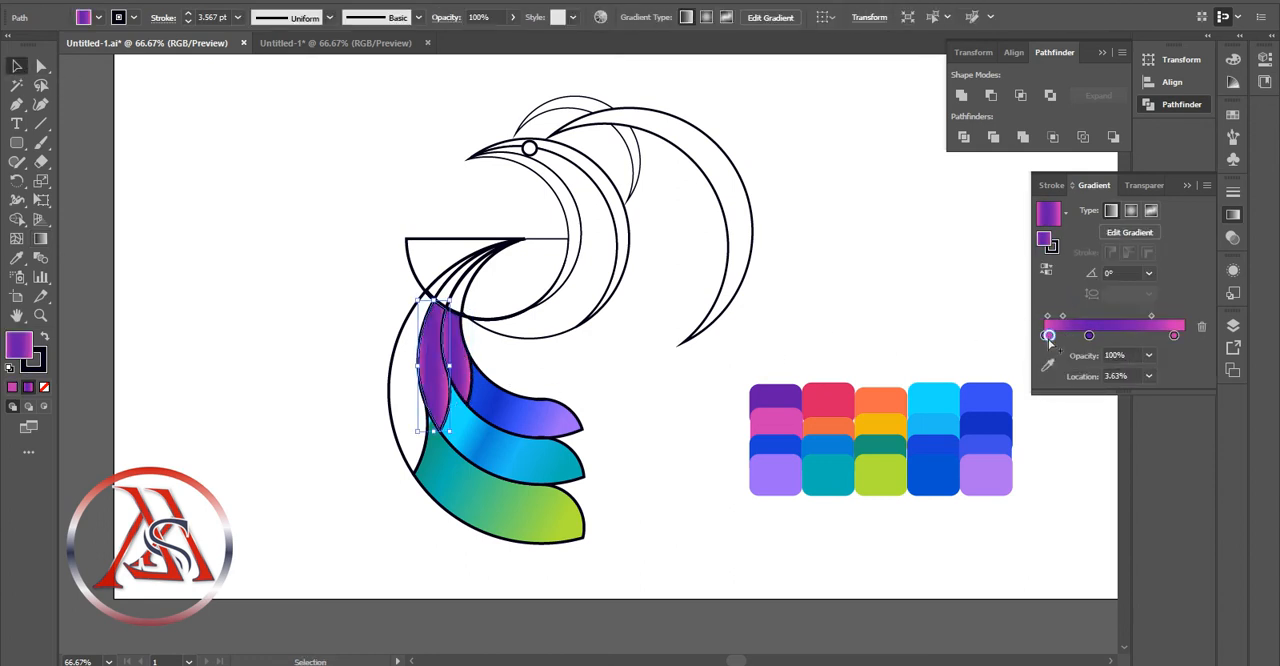
click(1048, 365)
click(867, 411)
click(1174, 317)
click(1047, 350)
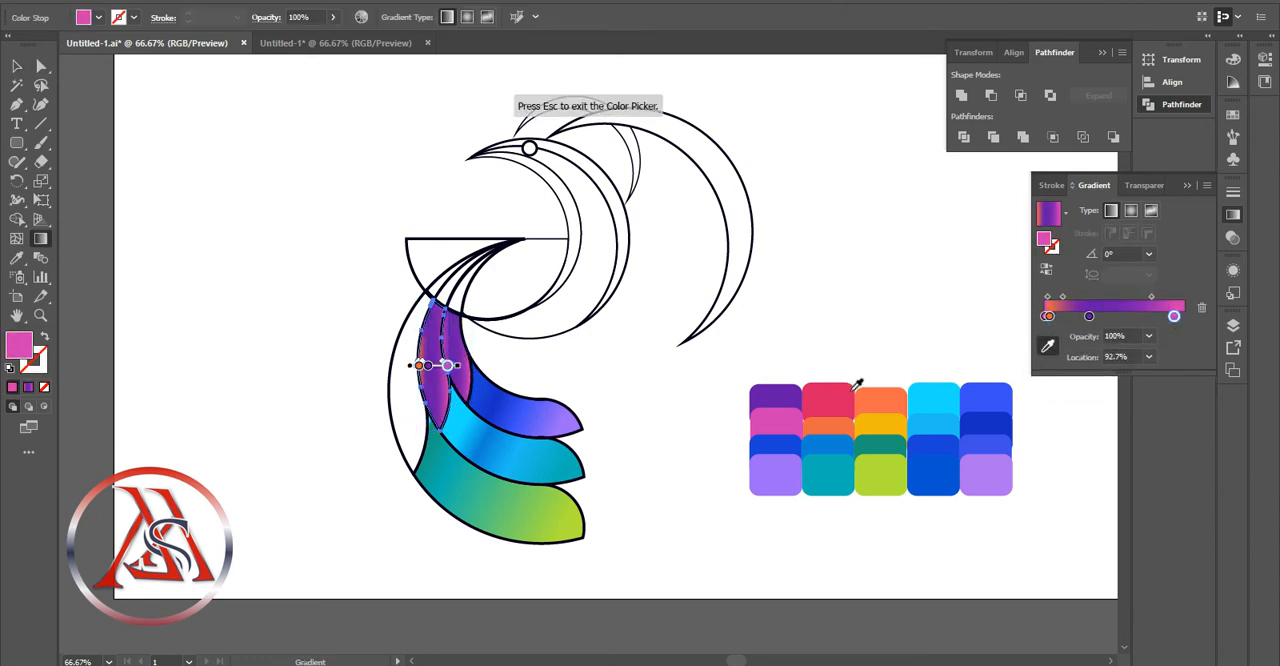
click(838, 396)
Remove the surplus pink stop from the start of the middle arm's upper gradient
click(1045, 317)
click(1201, 309)
click(1155, 316)
click(1202, 308)
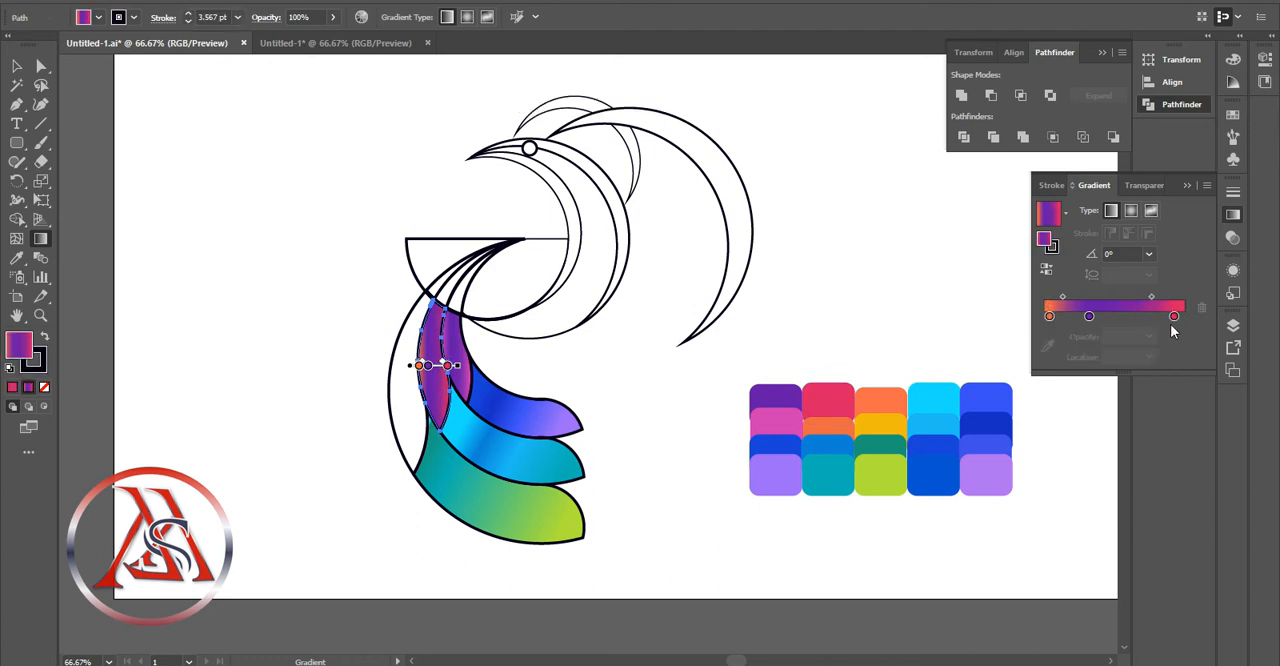
Move the purple stop to 43.75% and replace its color with orange sampled from the palette
click(1104, 317)
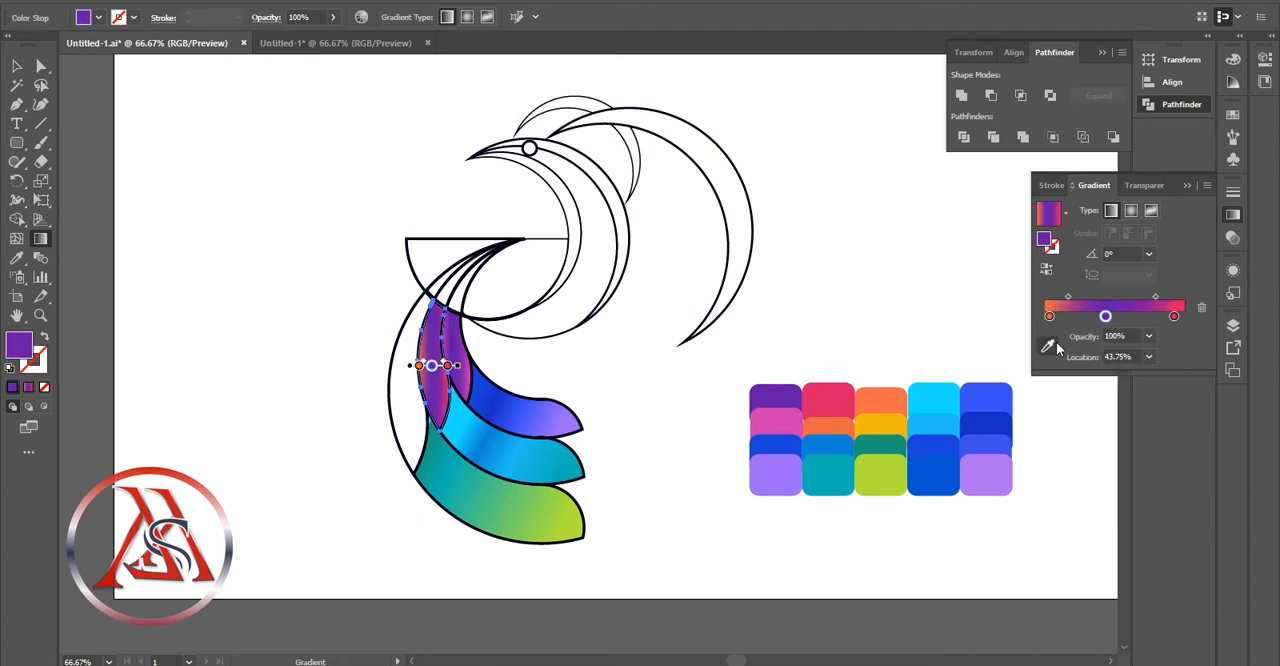
click(1047, 346)
click(890, 421)
Bring the orange and crimson stops closer together, with the first at 23.74%, and remove the unneeded stop
drag(1049, 316, 1079, 316)
drag(1174, 316, 1099, 320)
click(1105, 317)
click(1202, 308)
click(1077, 318)
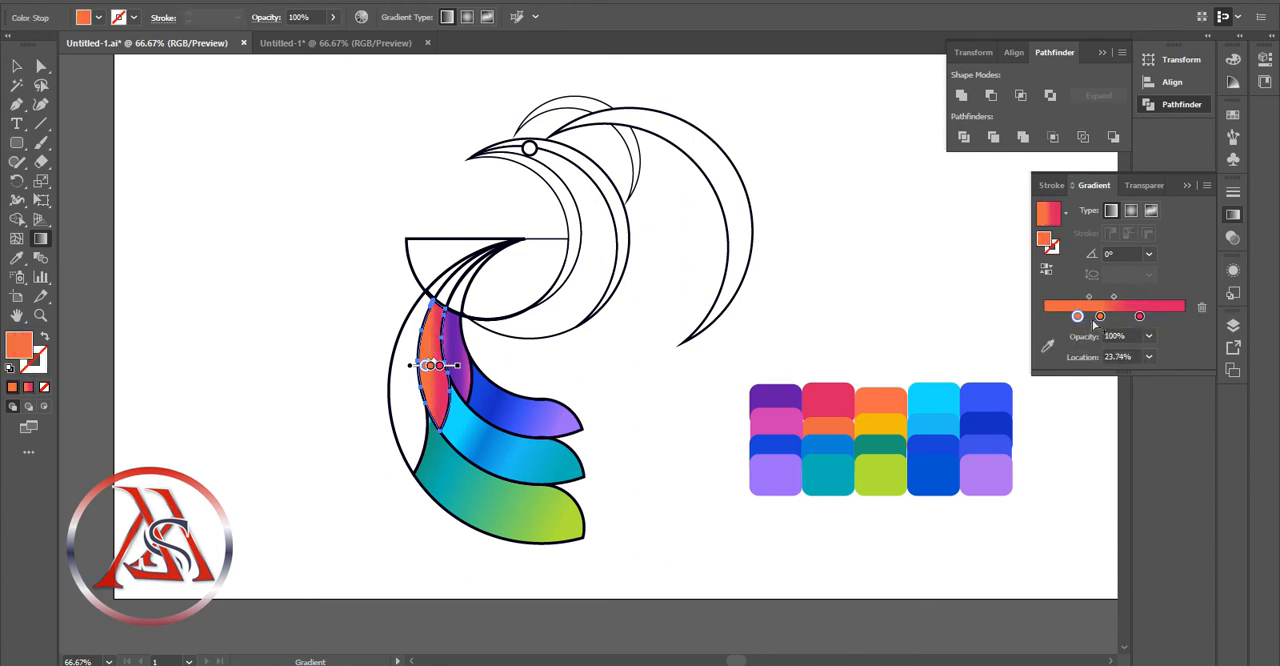
Adjust the first orange stop's color to RGB 229, 111, 95
double_click(1078, 318)
drag(1085, 406, 1084, 433)
mouse_move(1126, 380)
mouse_down()
mouse_move(1089, 383)
mouse_move(1127, 392)
mouse_up()
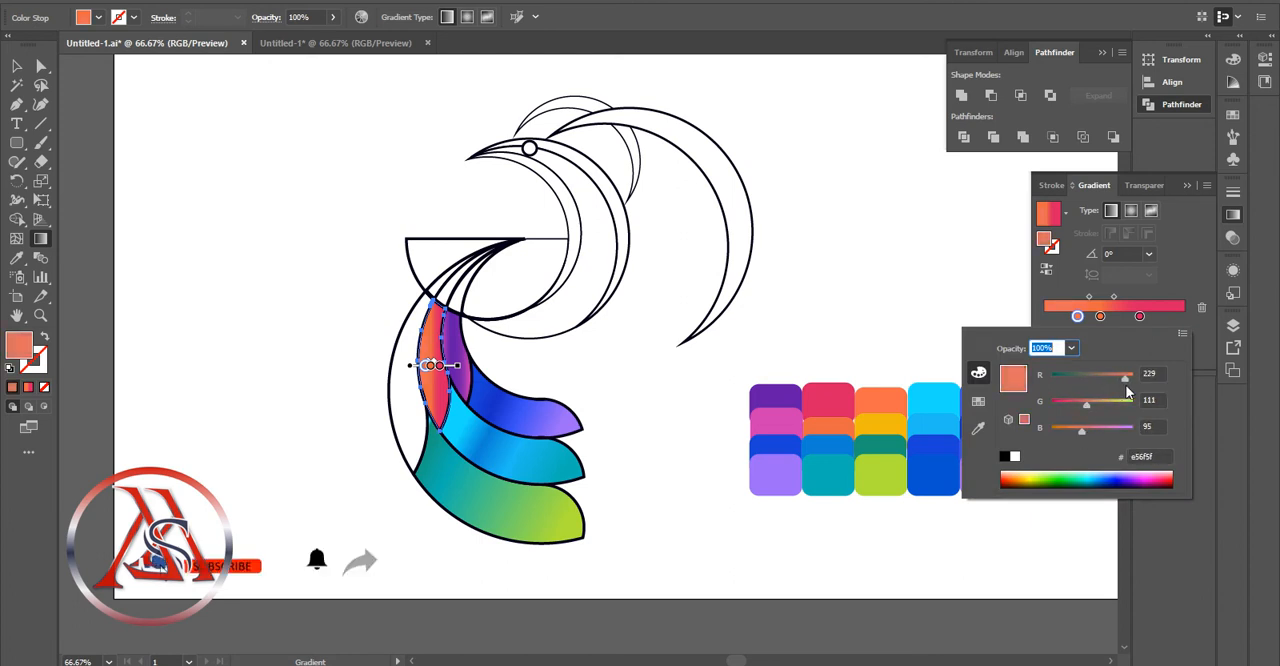
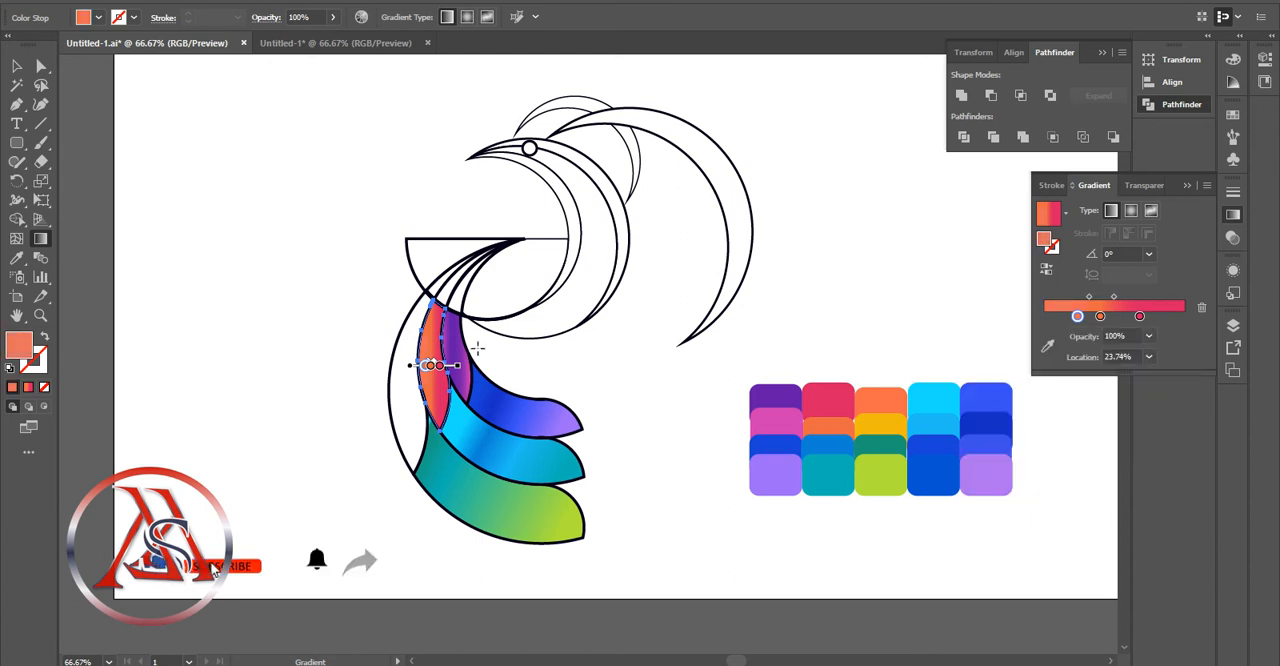
Fill the outer crescent piece above the green arm with an orange-to-yellow gradient, its end stop sampled from the yellow palette swatch
key(v)
click(385, 406)
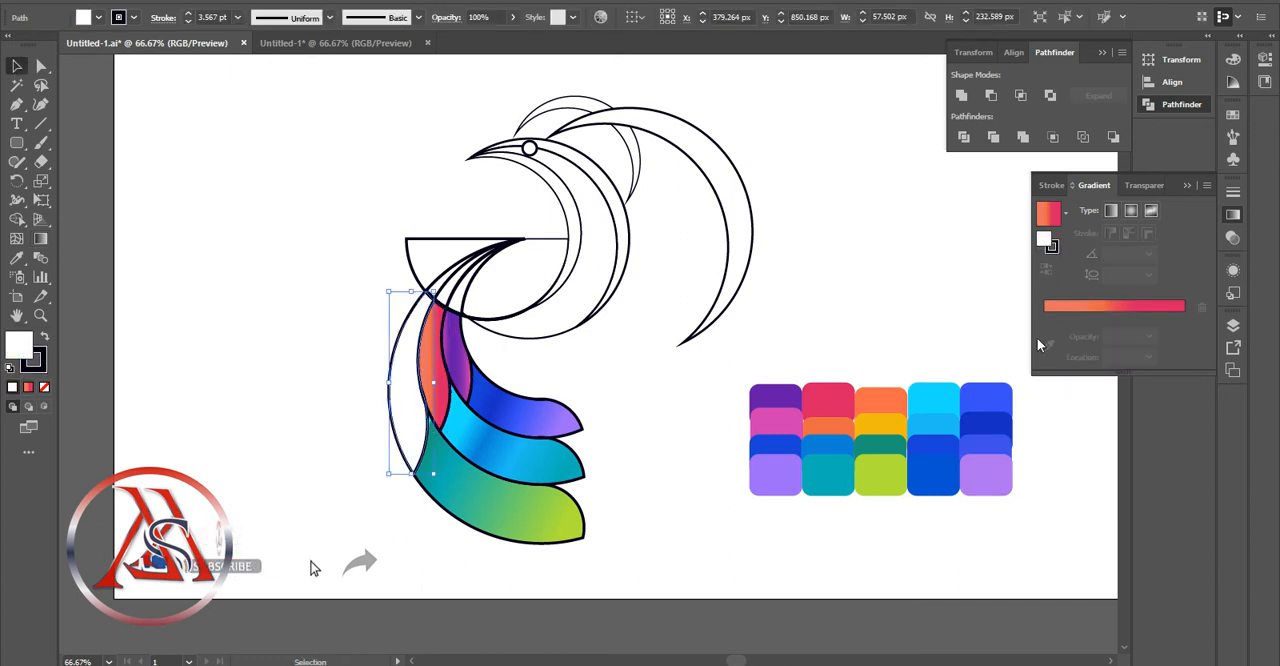
click(1072, 307)
click(1079, 336)
click(1047, 370)
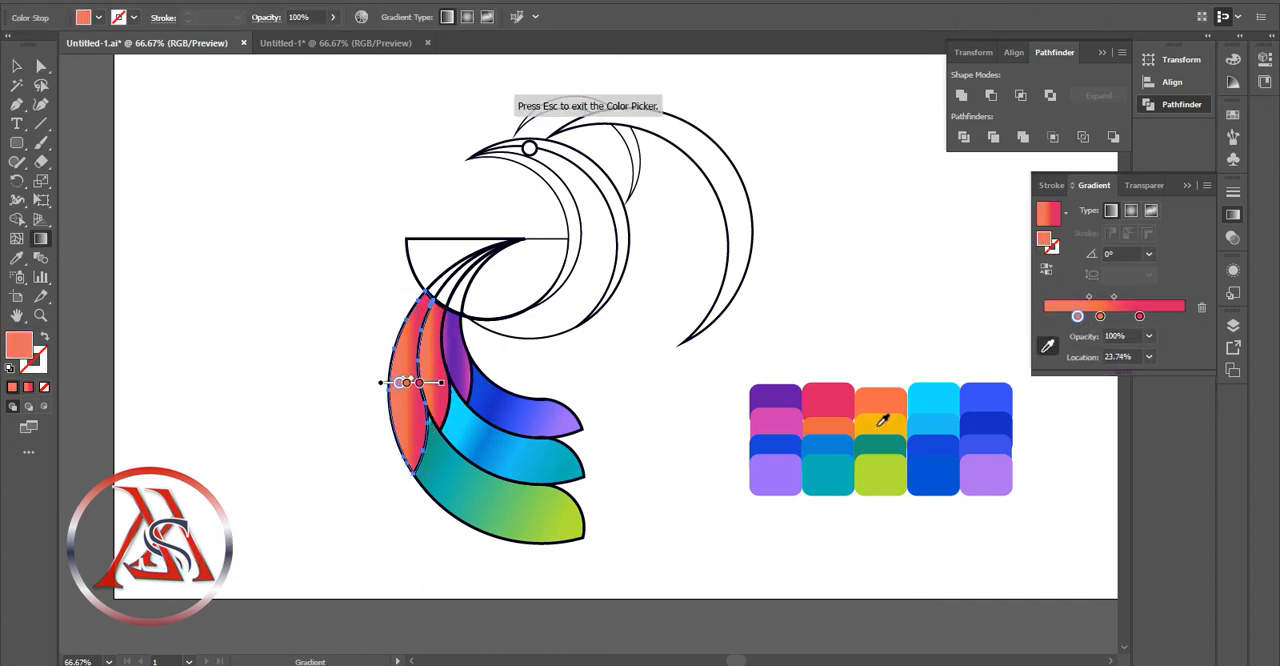
click(886, 414)
click(904, 418)
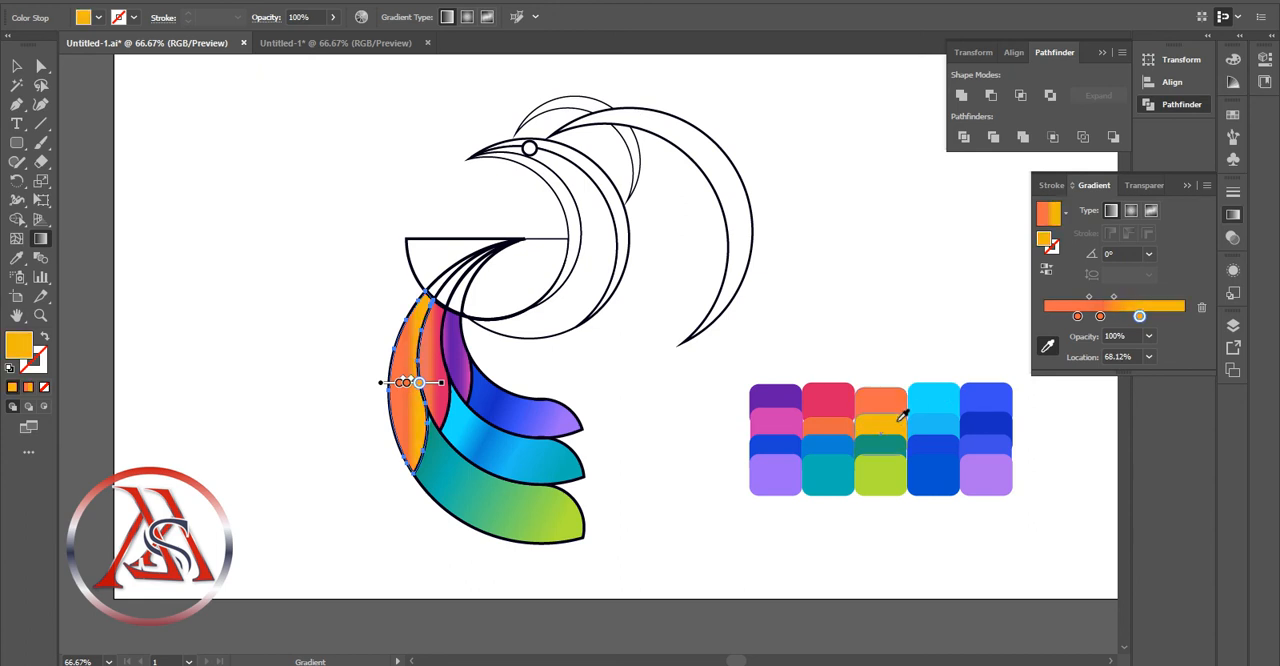
Set the crescent's gradient angle to -67.5° and move the yellow stop to 94.93% and the middle orange stop to 44.41%
drag(1139, 316, 1084, 319)
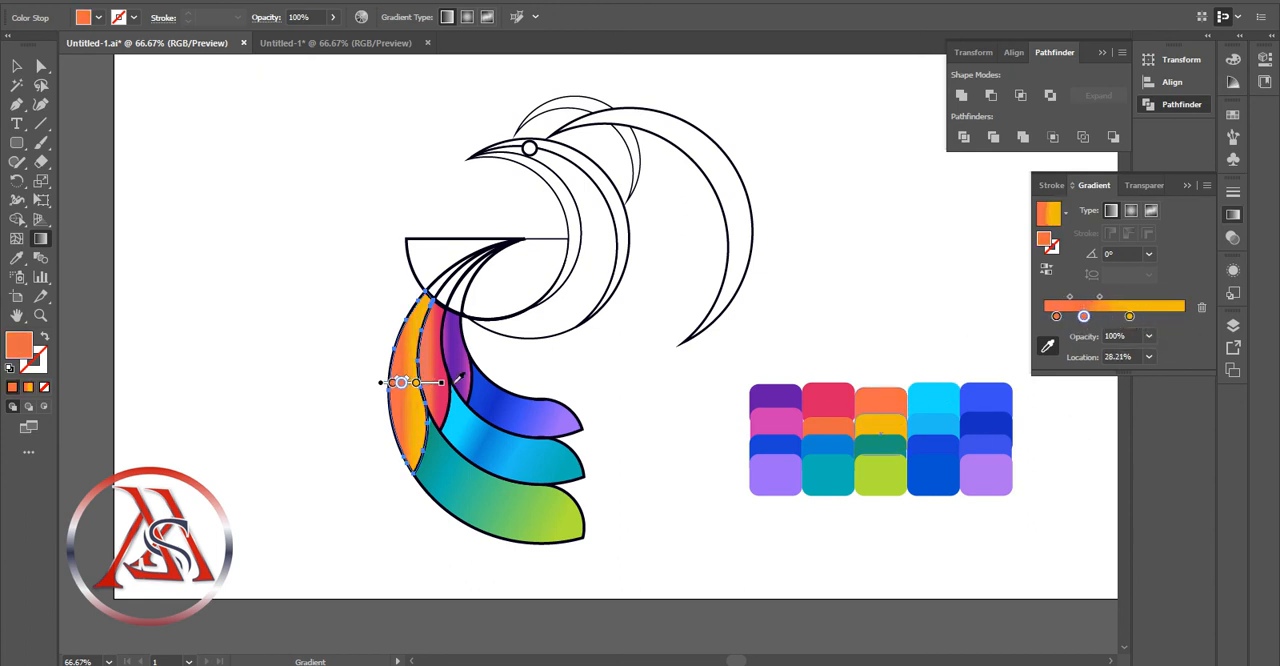
drag(448, 383, 444, 404)
click(14, 67)
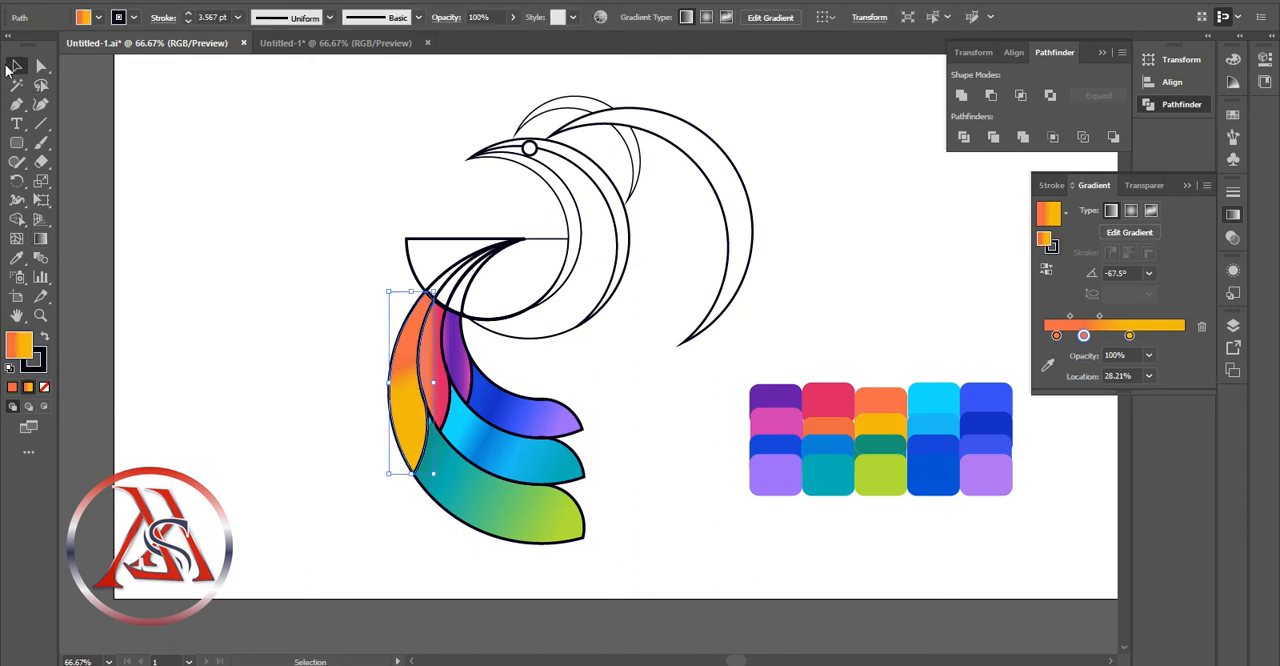
drag(1129, 335, 1165, 336)
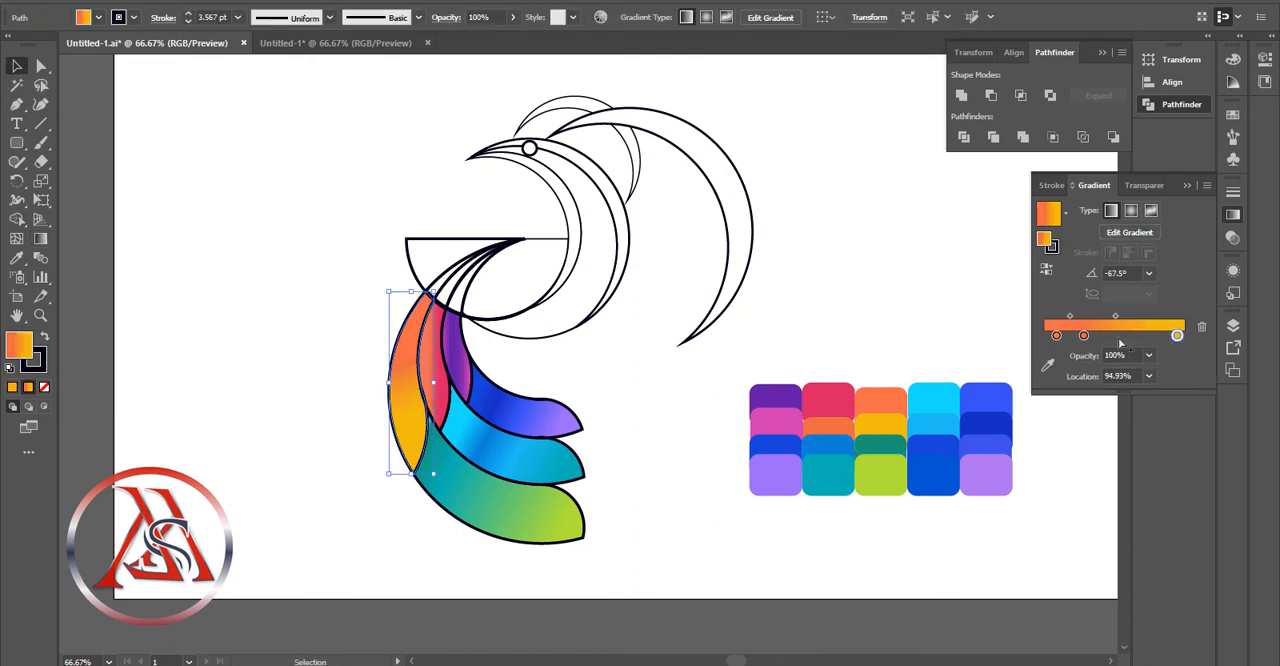
drag(1084, 335, 1107, 337)
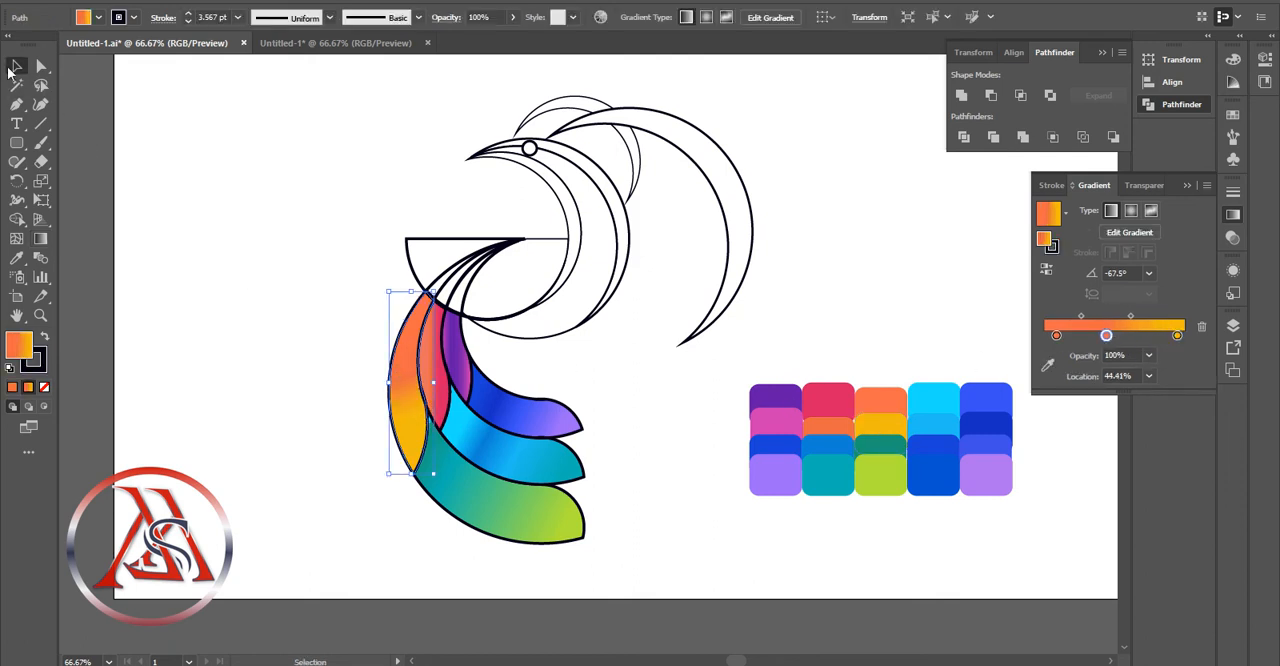
click(598, 383)
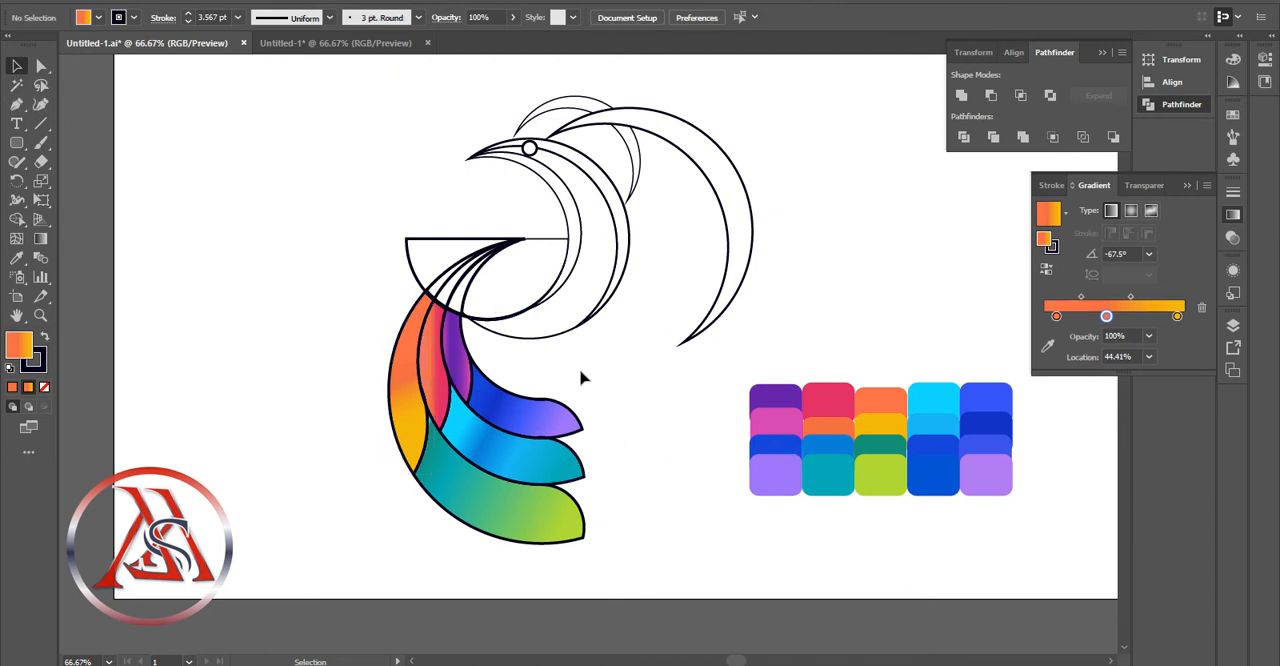
Remove the stroke from all the gradient-filled arm and crescent pieces together
drag(580, 374, 304, 470)
click(44, 386)
click(148, 134)
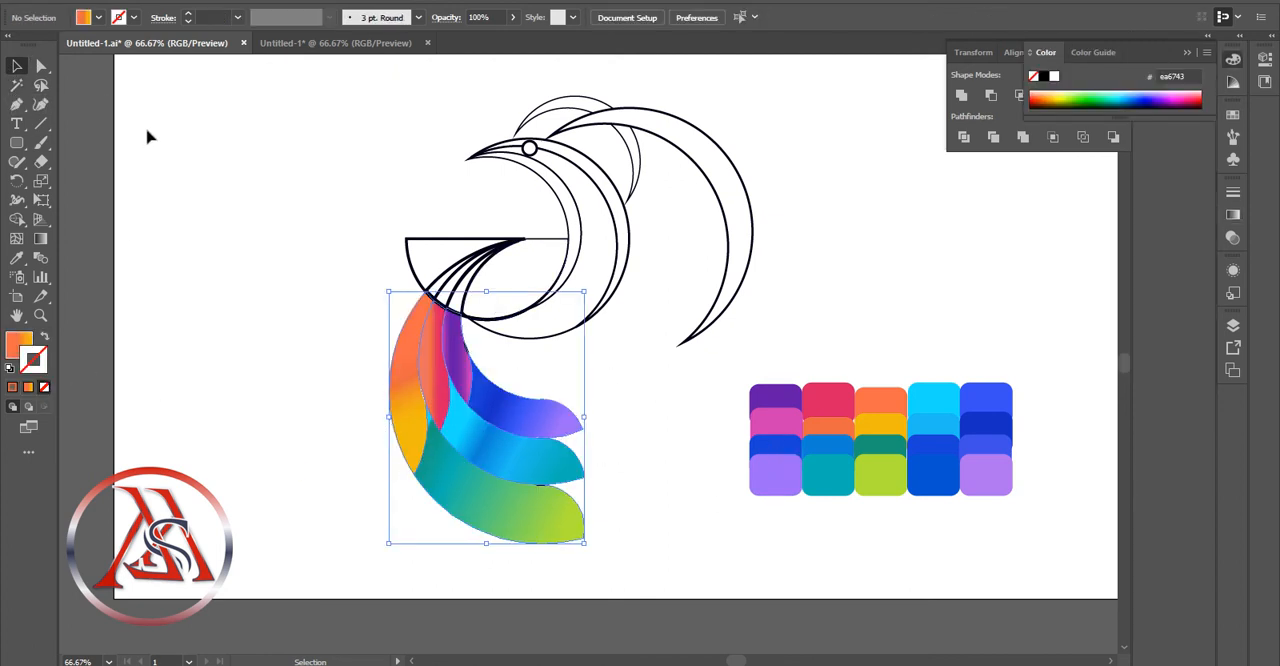
Delete the leftover black sliver where the purple piece meets the inner edge of the blue-violet arm
click(541, 486)
click(543, 490)
click(653, 505)
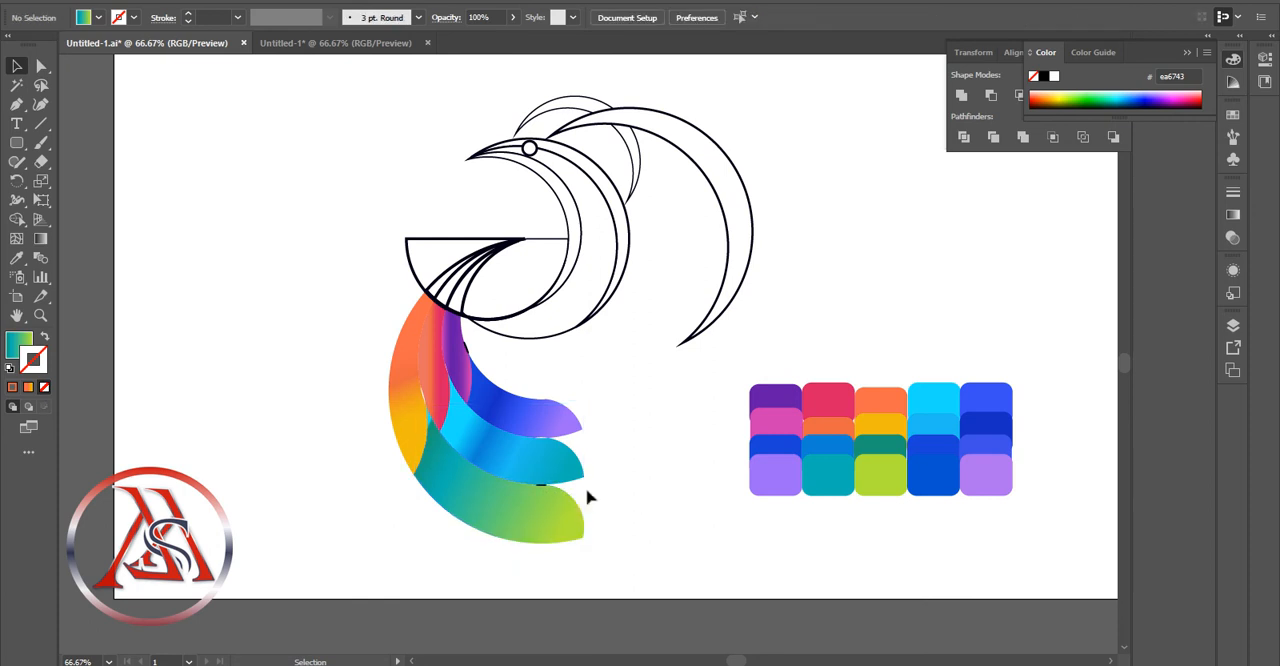
click(543, 485)
click(507, 383)
click(467, 349)
key(Delete)
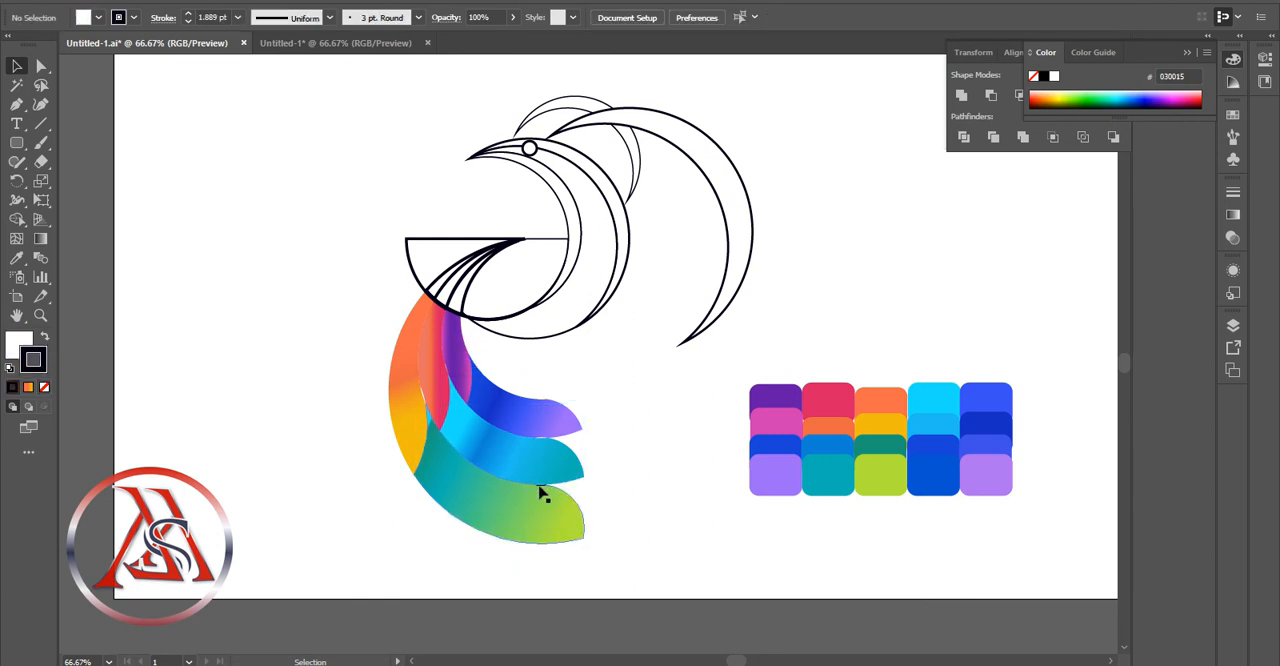
Try to delete the black sliver between the blue and green arms, and undo the deletion
click(543, 487)
click(362, 466)
click(40, 315)
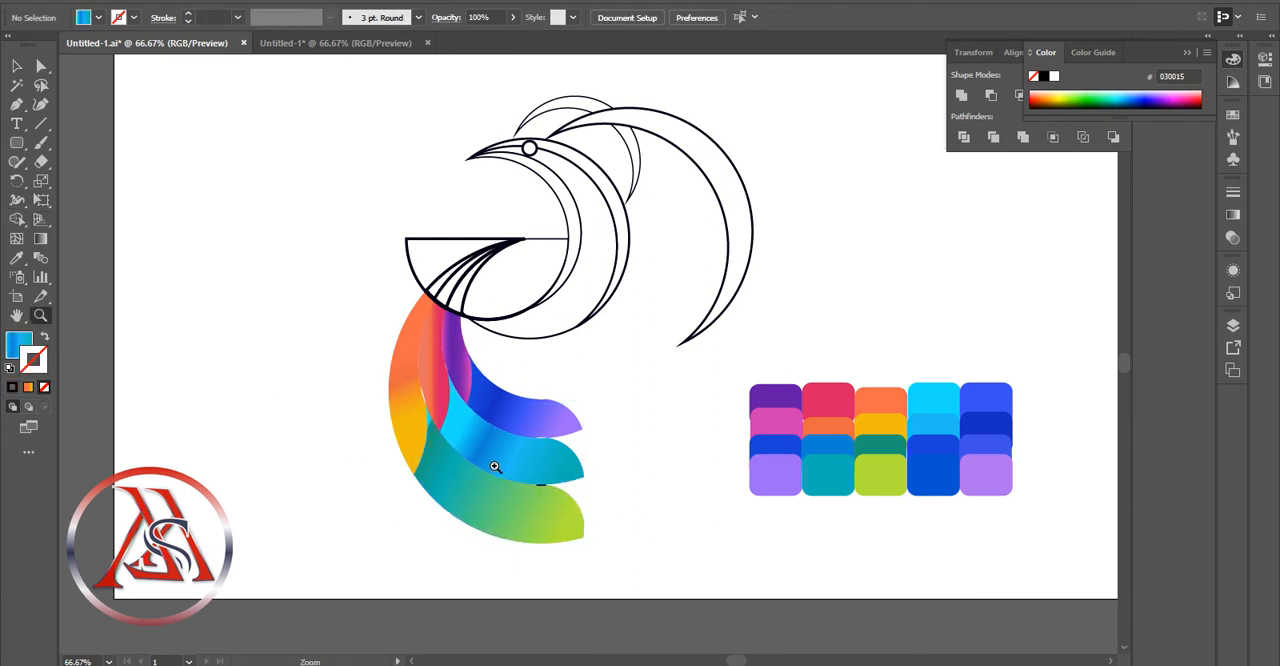
click(542, 488)
click(542, 488)
click(638, 231)
click(639, 240)
key(v)
click(543, 369)
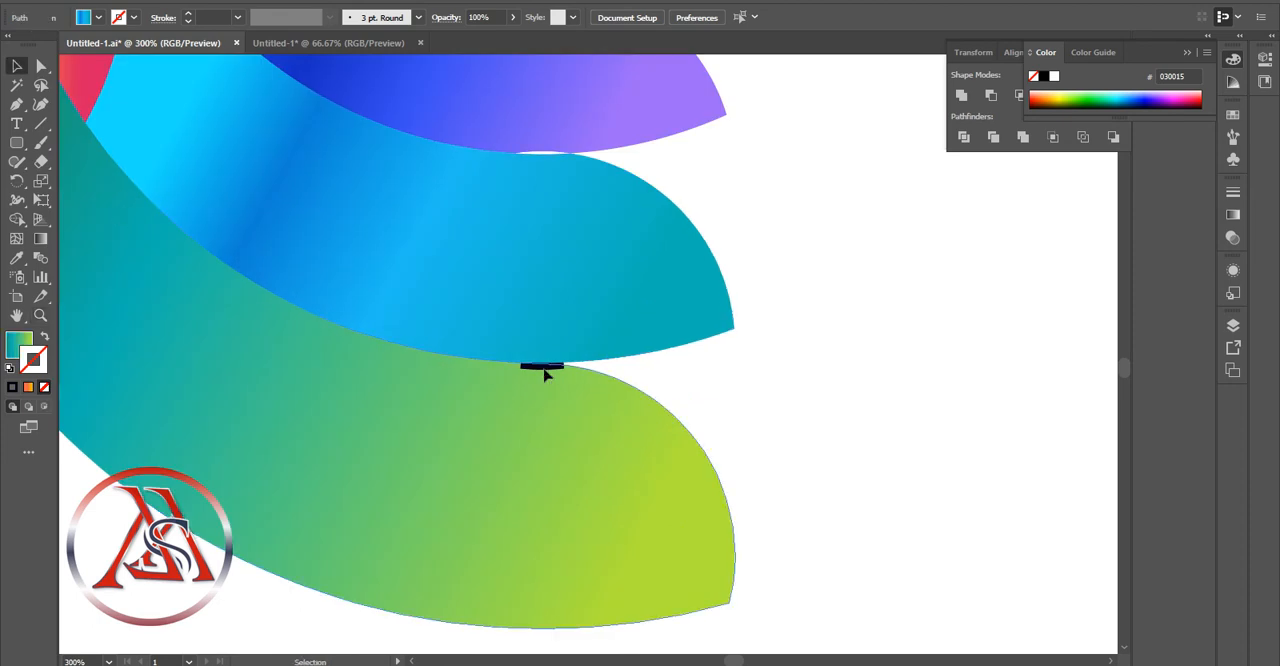
mouse_move(560, 369)
mouse_down()
mouse_move(575, 376)
mouse_move(568, 387)
mouse_move(558, 366)
mouse_up()
click(612, 369)
click(557, 367)
click(543, 365)
key(Delete)
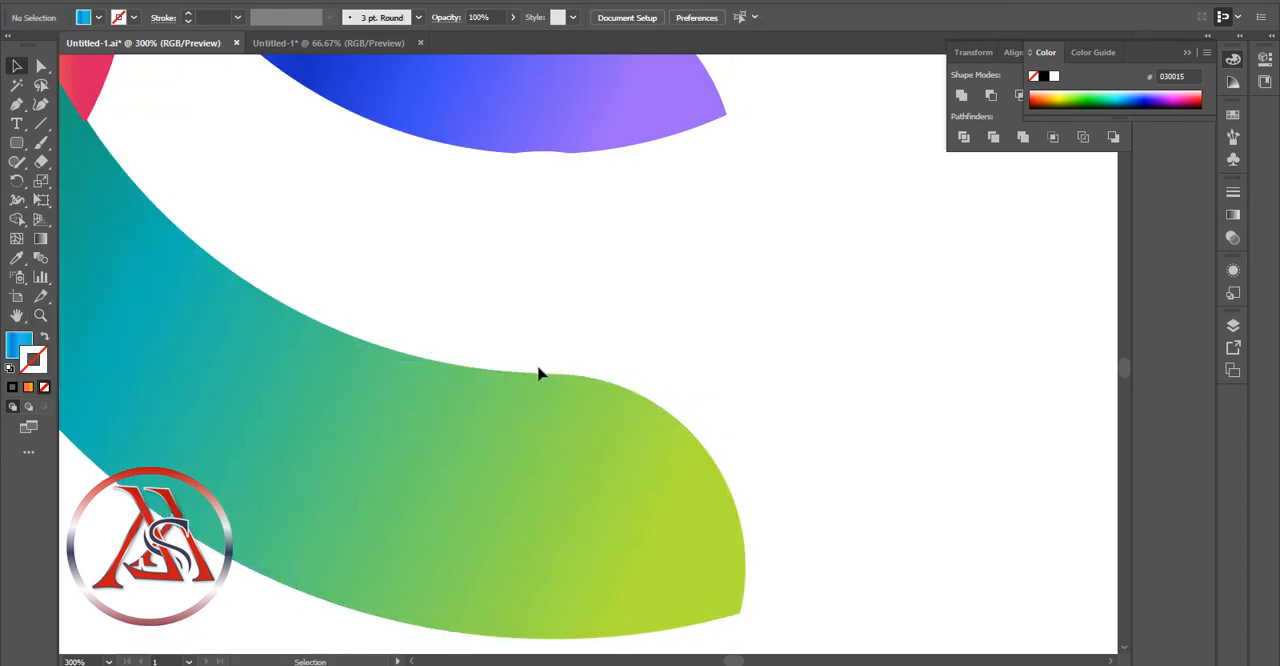
key(ctrl+z)
key(ctrl+z)
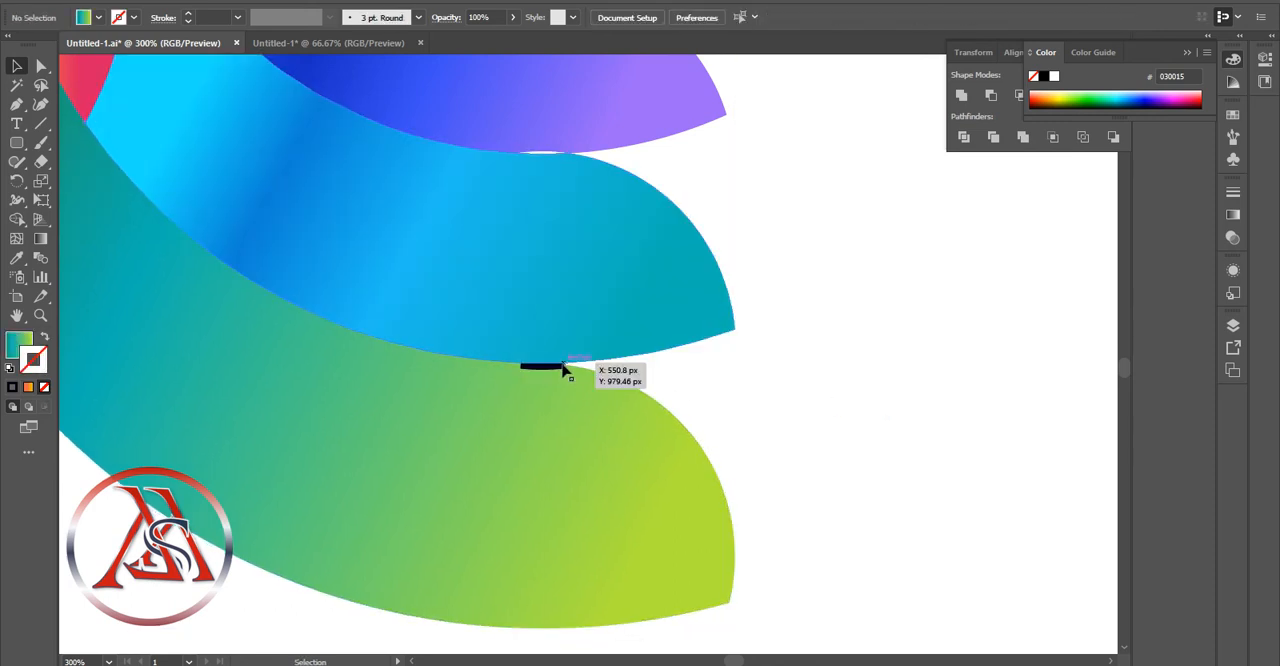
Send the green lower arm and the blue middle arm to the back of the stacking order
right_click(570, 397)
mouse_move(686, 300)
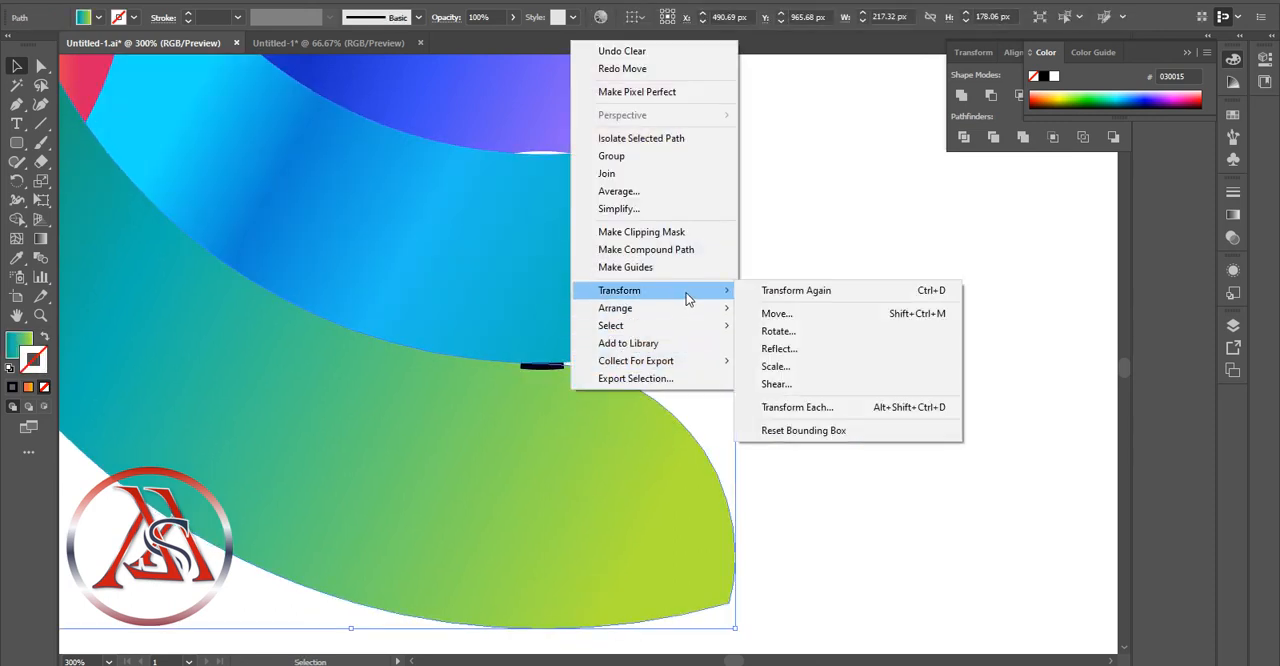
click(806, 360)
right_click(606, 320)
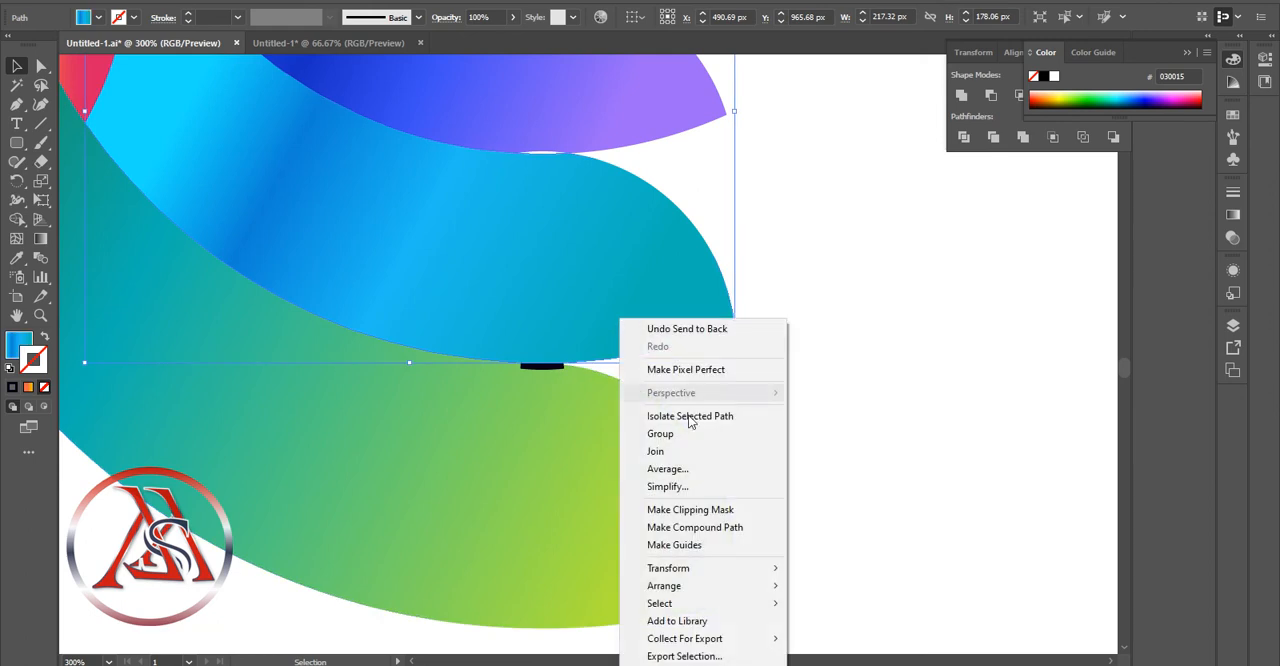
click(700, 466)
click(671, 382)
right_click(606, 320)
mouse_move(720, 584)
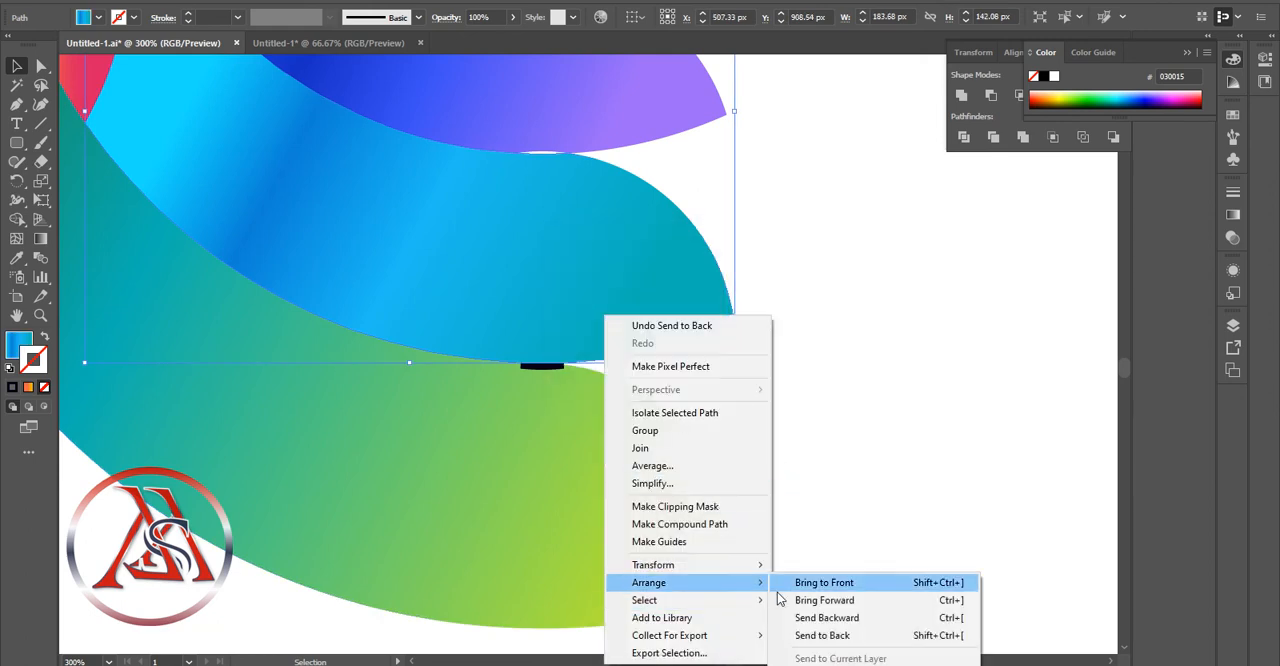
click(814, 620)
Send the green lower arm to the back again, behind the blue middle arm
click(553, 363)
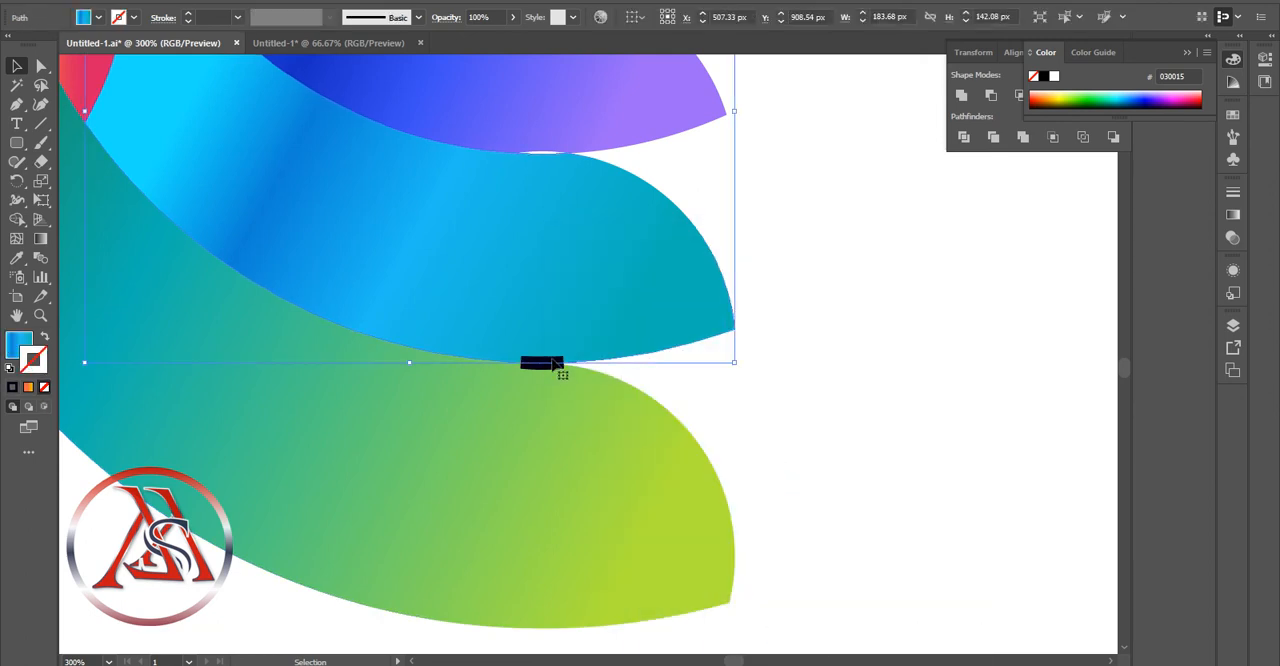
right_click(553, 365)
mouse_move(620, 334)
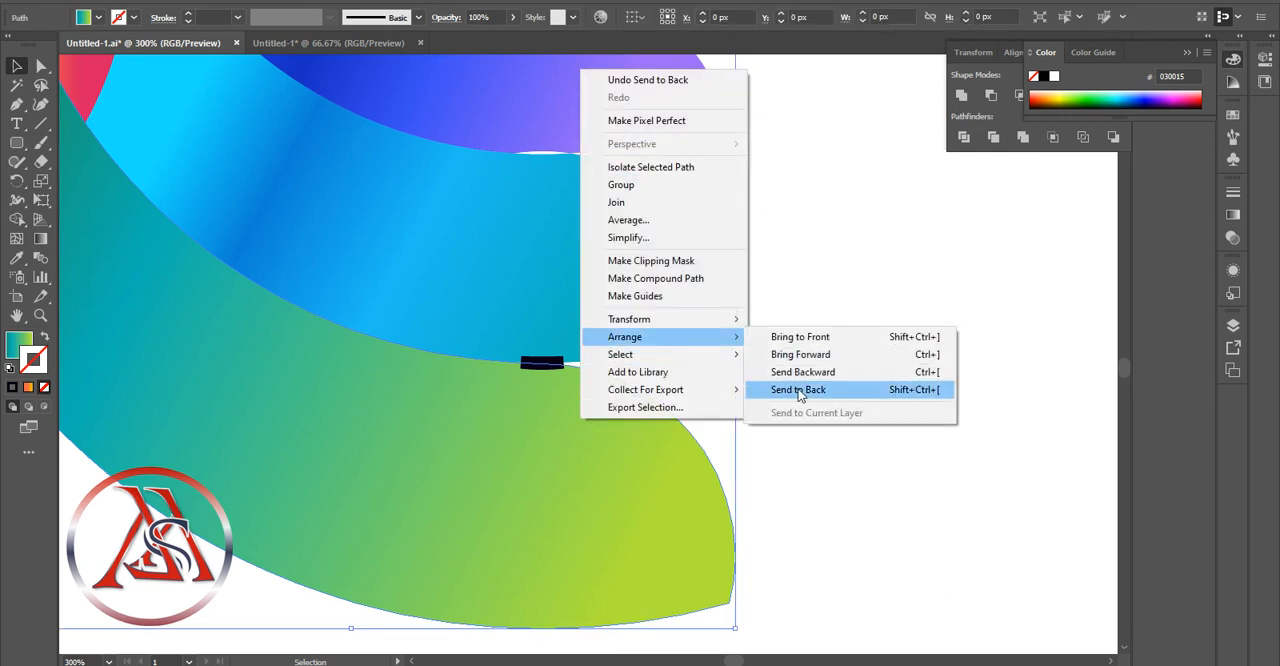
click(794, 391)
Shift the green arm down slightly, delete the exposed black sliver, and nudge the arm back up against the blue arm
click(557, 363)
drag(545, 367, 548, 374)
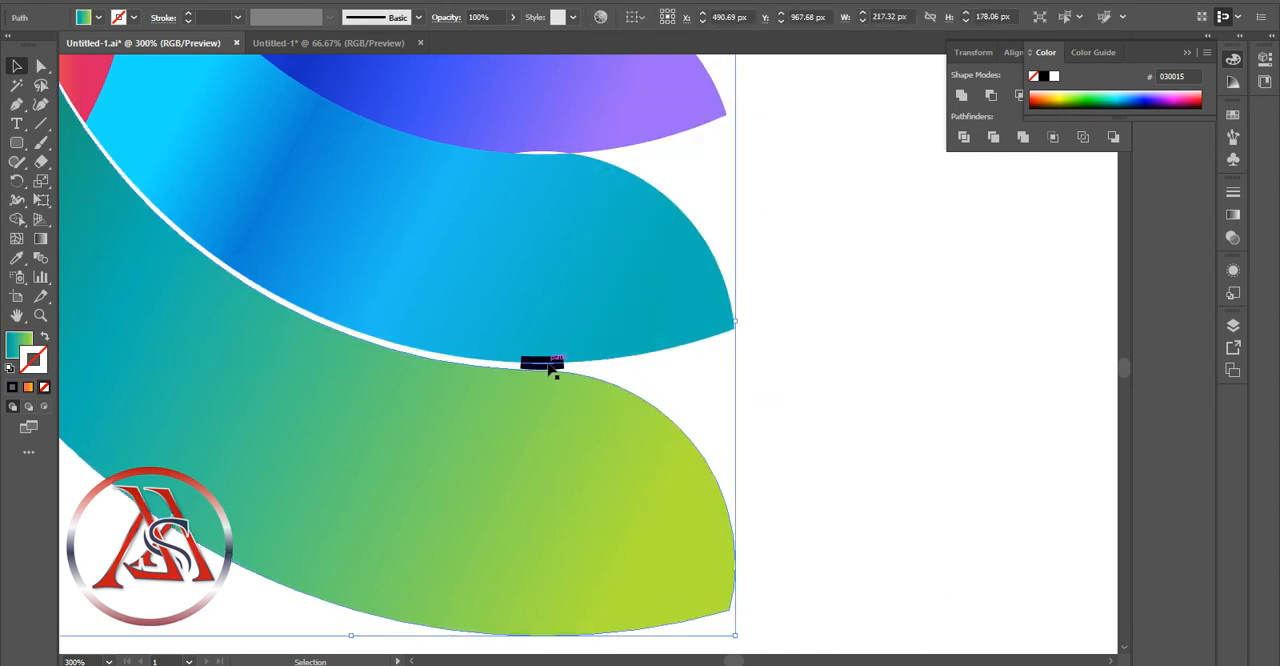
click(556, 363)
key(Delete)
click(637, 412)
key(Up)
key(Up)
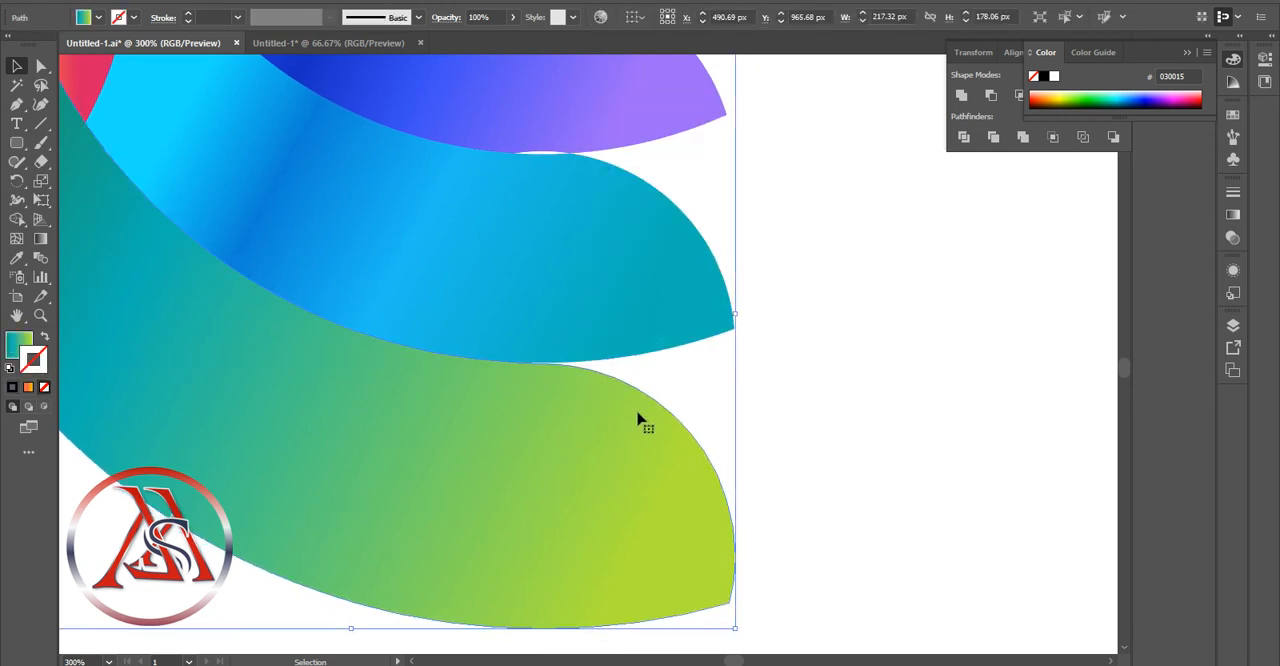
Nudge the blue-violet upper arm down one increment toward the blue middle arm
click(807, 427)
click(39, 314)
alt+click(456, 380)
alt+click(459, 380)
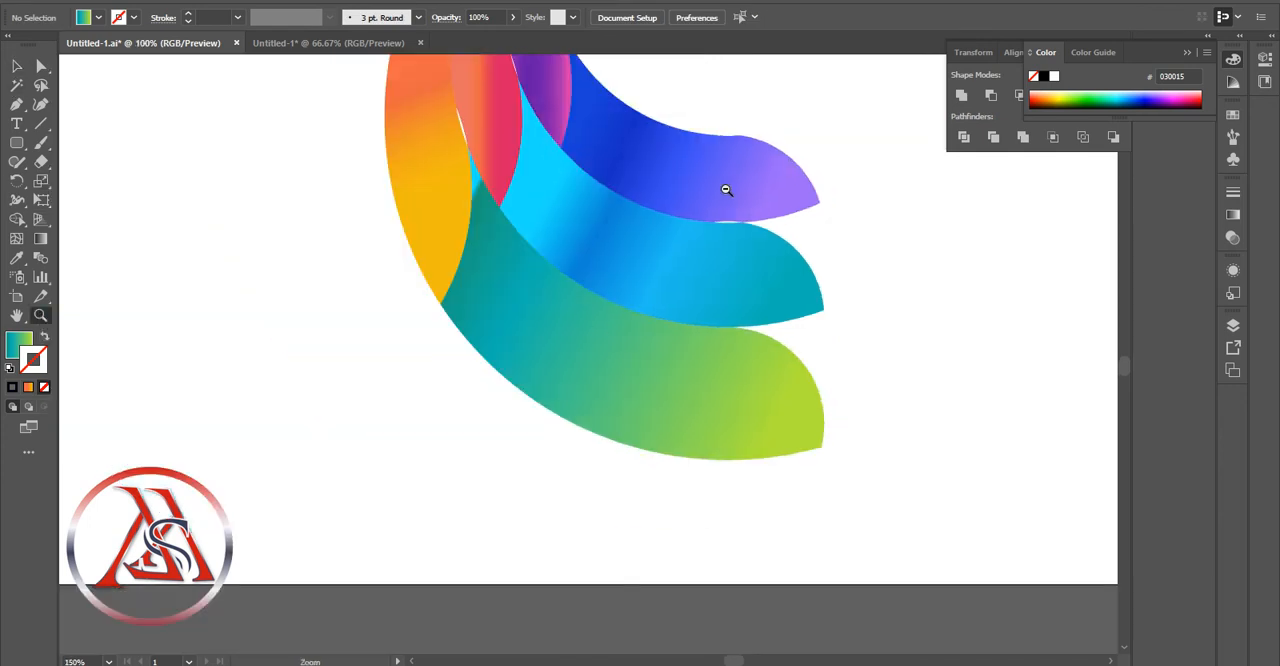
alt+click(724, 190)
click(17, 67)
click(645, 356)
key(Down)
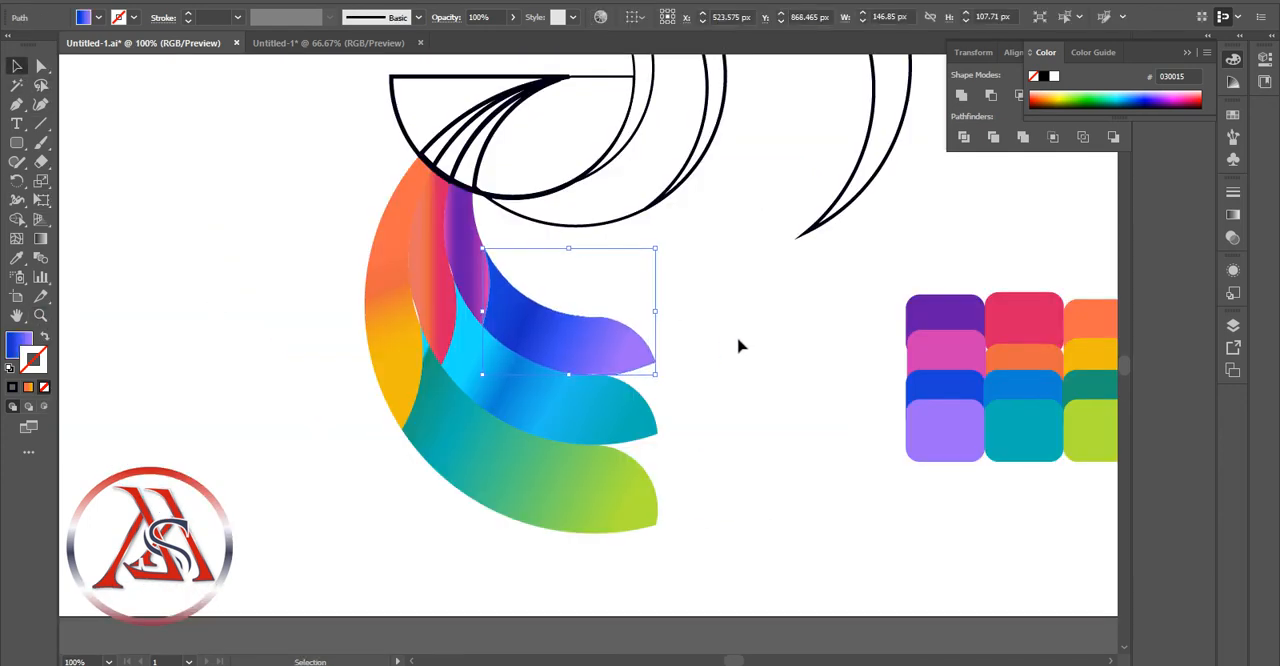
click(723, 357)
Delete the white slivers between the upper and middle arms and beside the orange-crimson piece
click(595, 376)
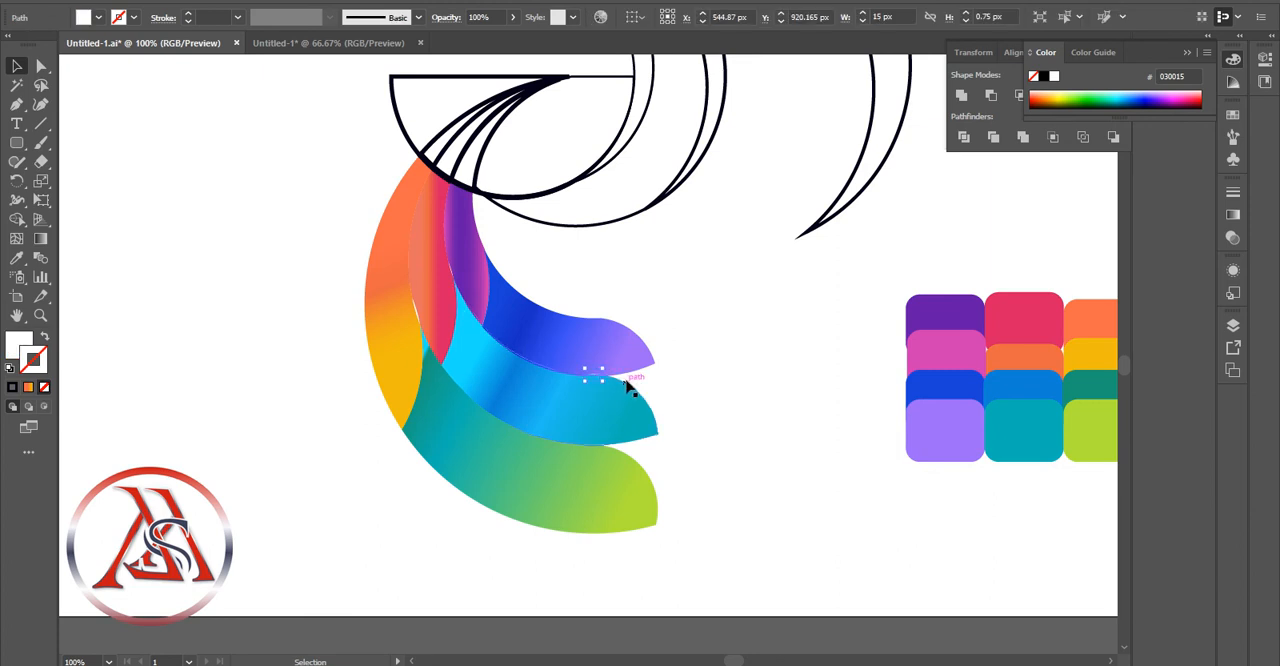
key(Delete)
click(419, 311)
key(Delete)
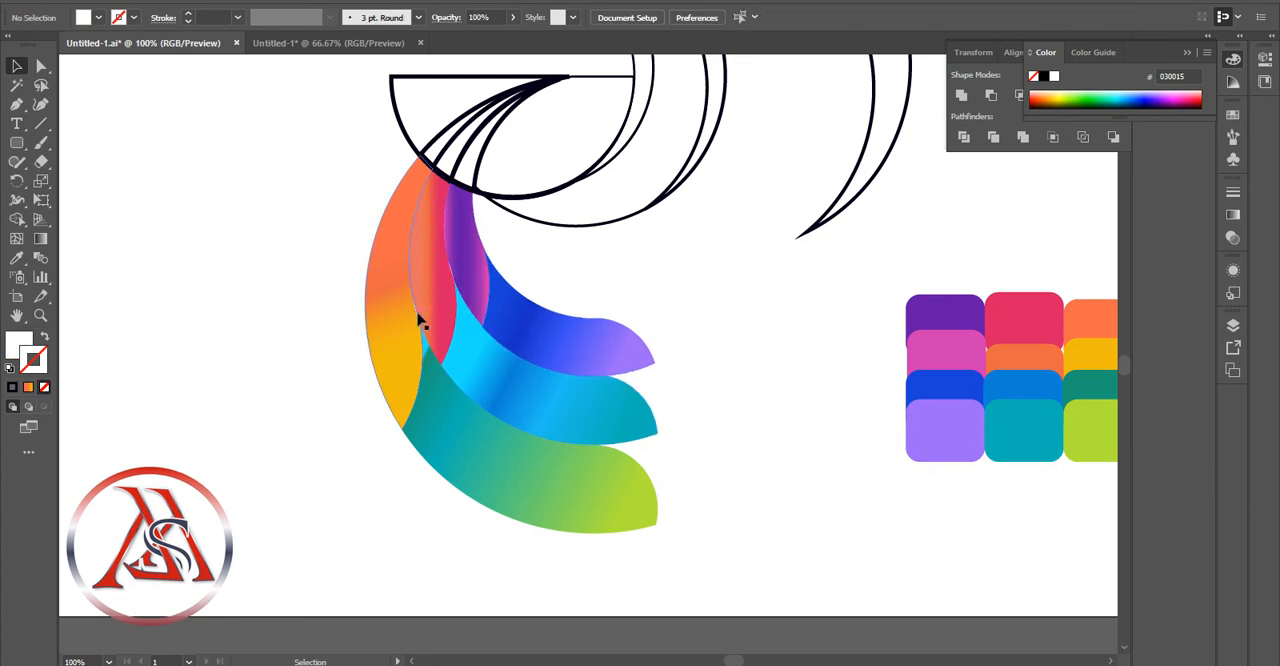
Nudge the orange-crimson piece, the purple piece and the blue-violet arm one increment left to close the gaps
click(420, 317)
click(685, 385)
click(424, 318)
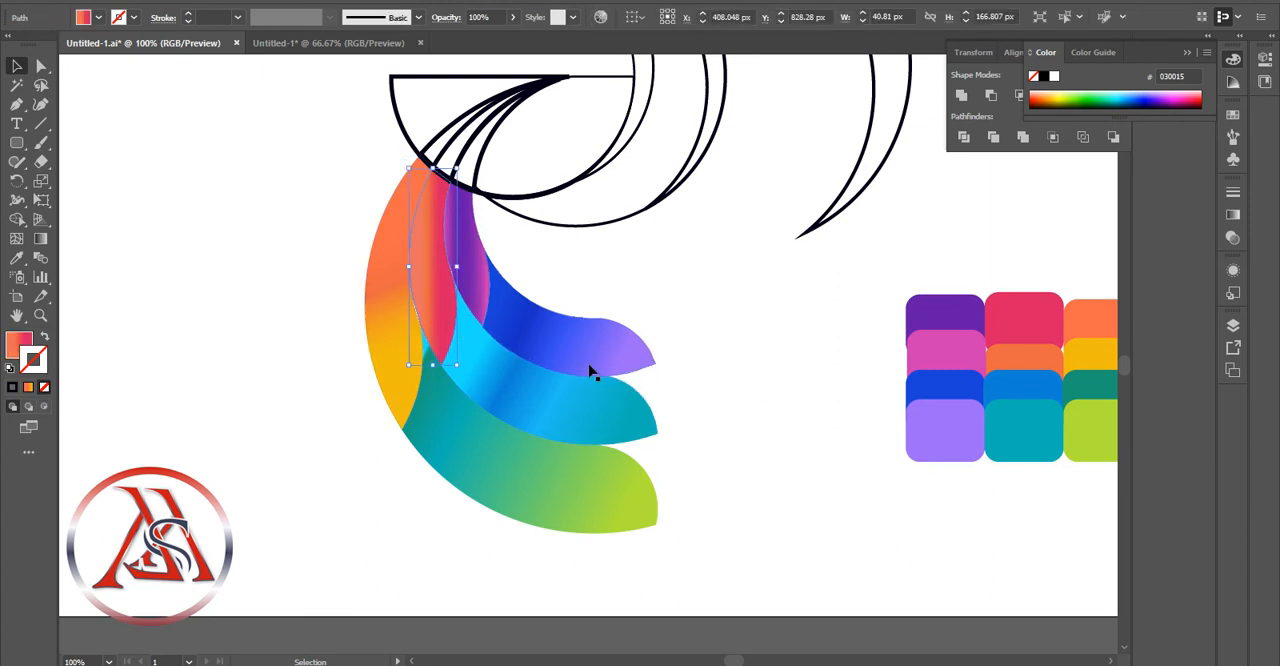
key(Left)
click(658, 335)
click(472, 277)
key(Left)
click(649, 299)
click(557, 318)
key(Left)
Nudge the orange-crimson piece one increment right
click(444, 315)
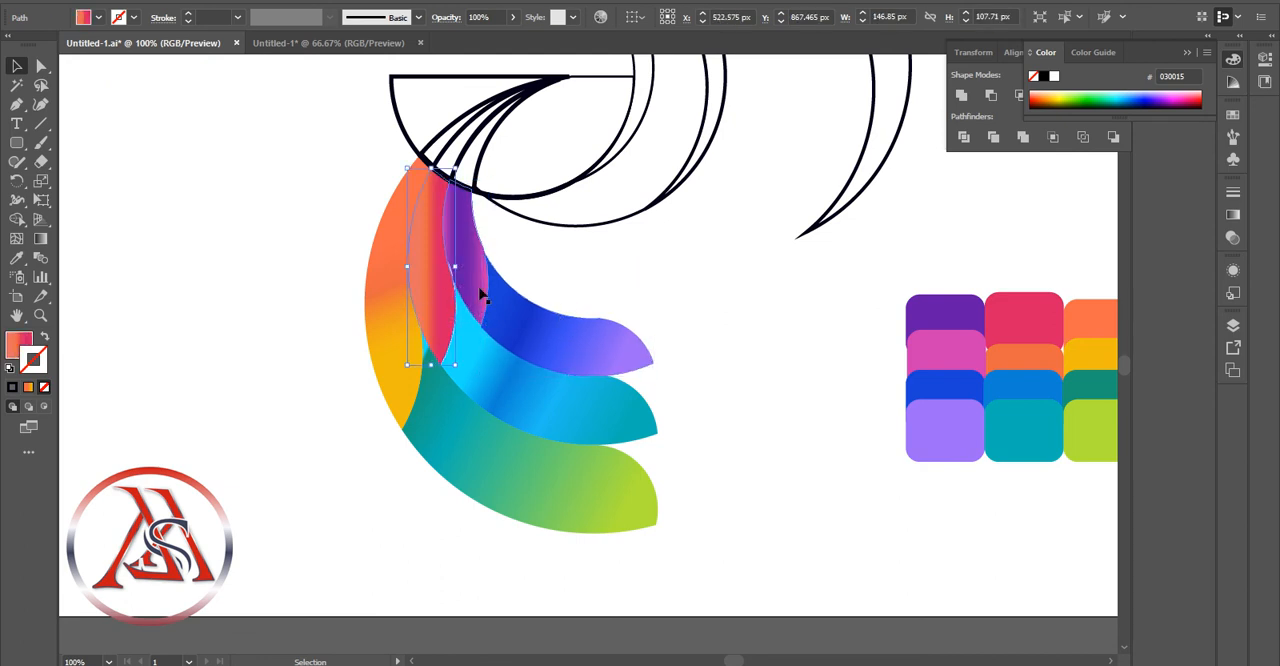
key(Right)
click(572, 290)
Apply the orange-yellow gradient to the outline of the half circle's rightmost piece and recolor its first stop with palette blue
scroll(732, 449, up, 1)
scroll(732, 449, up, 1)
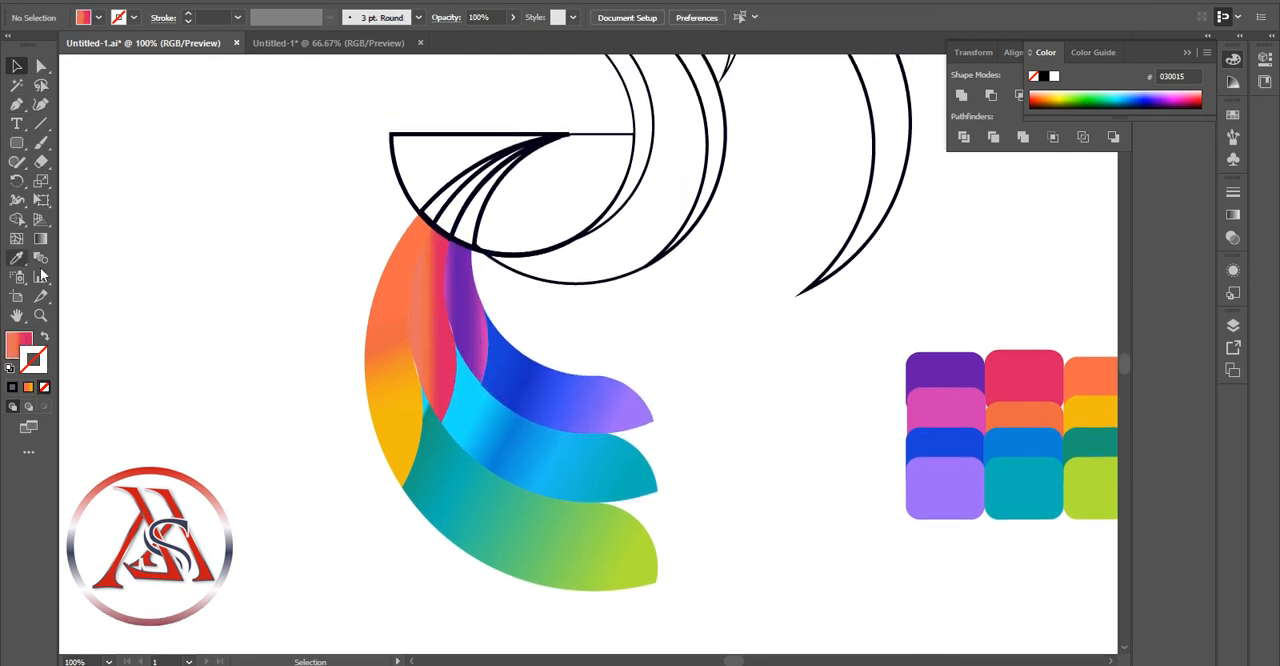
click(40, 315)
click(629, 386)
alt+click(608, 268)
alt+click(608, 268)
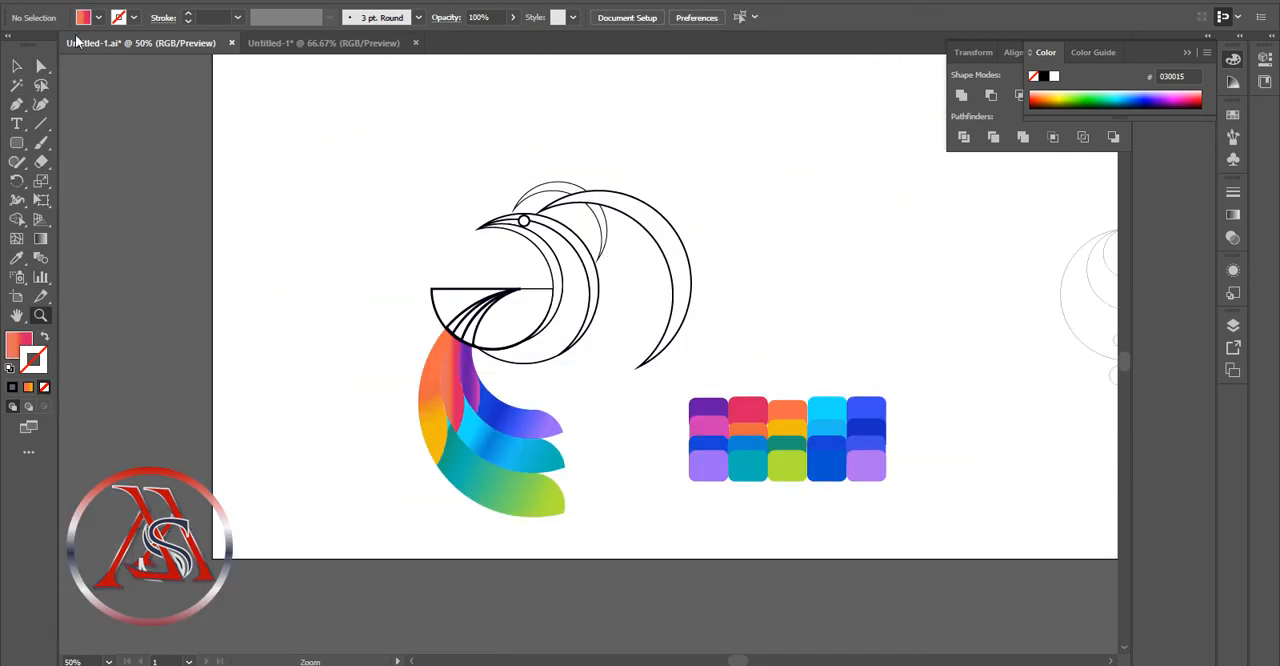
click(16, 66)
click(514, 318)
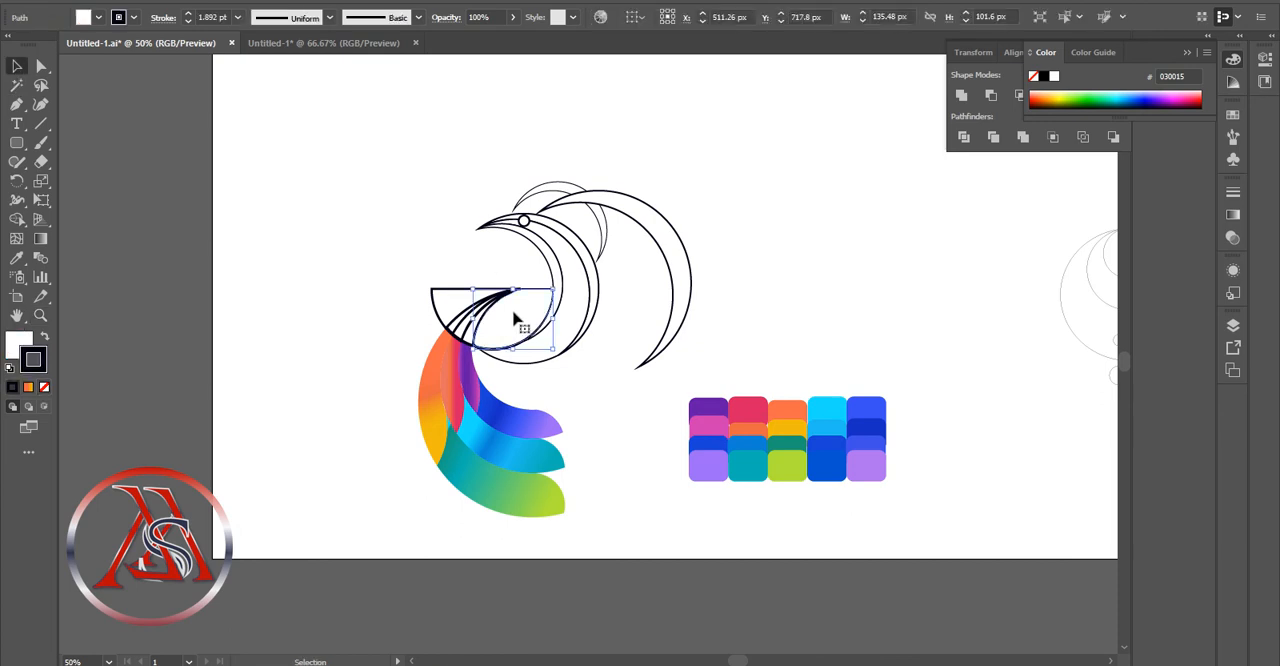
double_click(40, 239)
click(1098, 306)
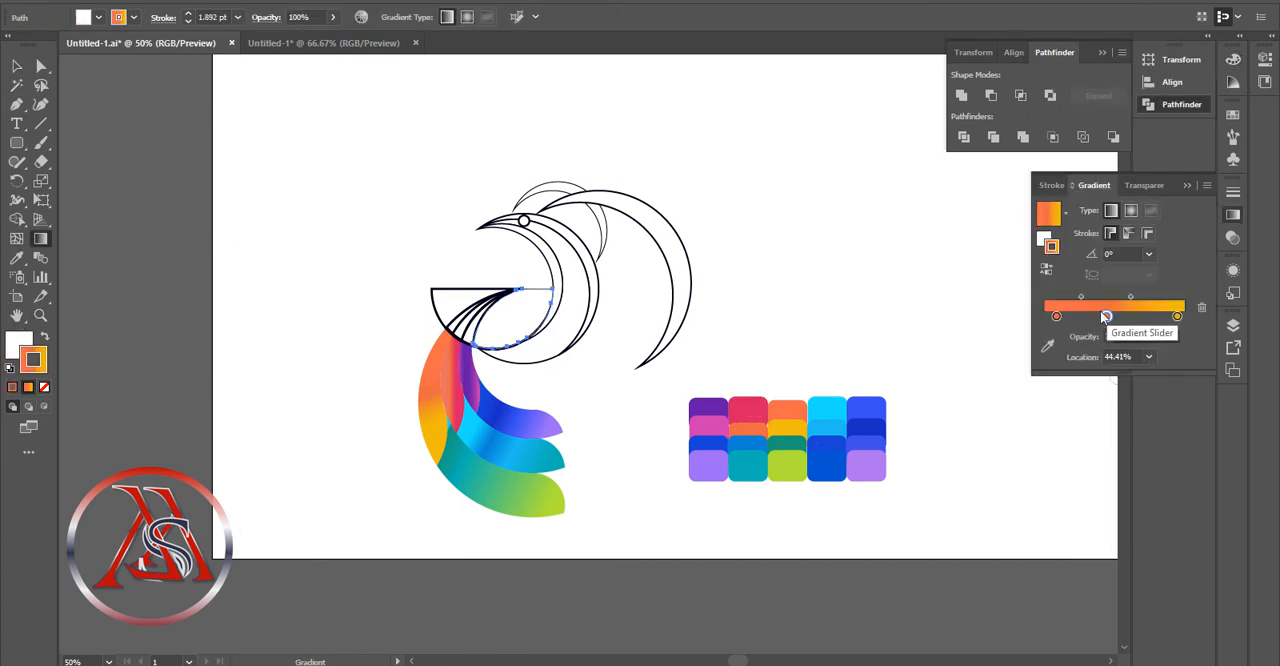
click(1047, 346)
click(842, 452)
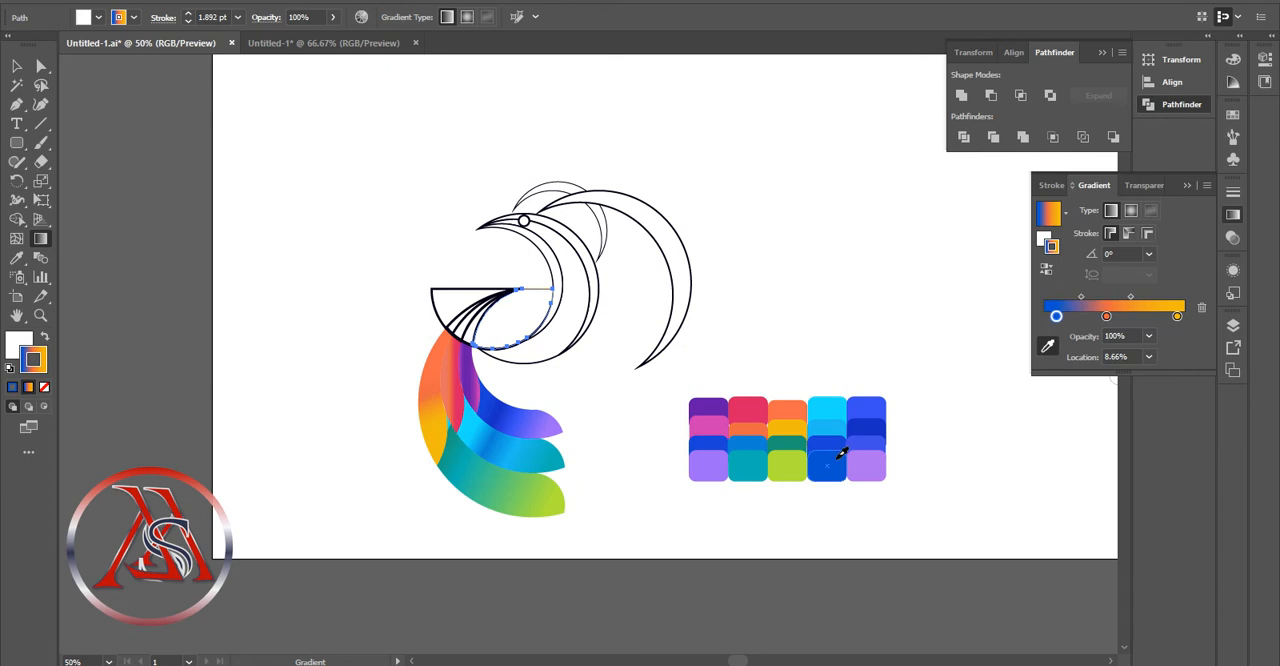
Apply the same blue-orange-yellow gradient to the fill of the half circle's rightmost piece
click(98, 17)
click(44, 339)
click(44, 339)
Recolor the stroke gradient's middle stop at 44.41% with blue sampled from the palette
click(1114, 305)
click(1047, 346)
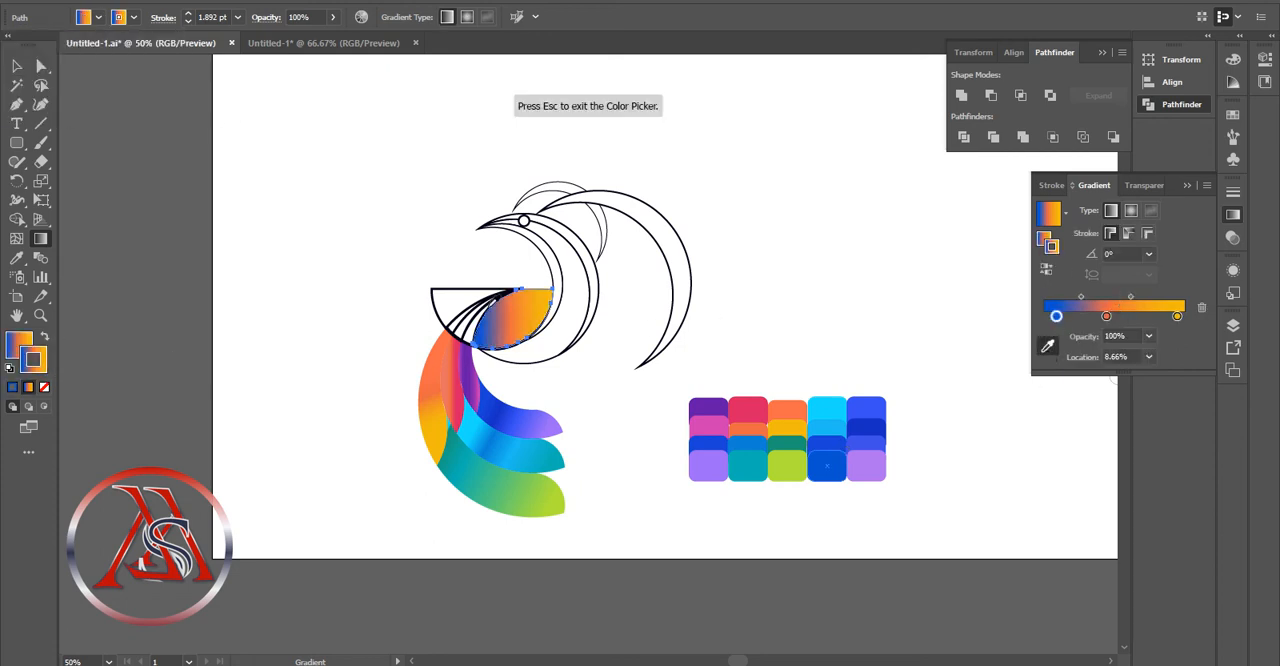
click(840, 468)
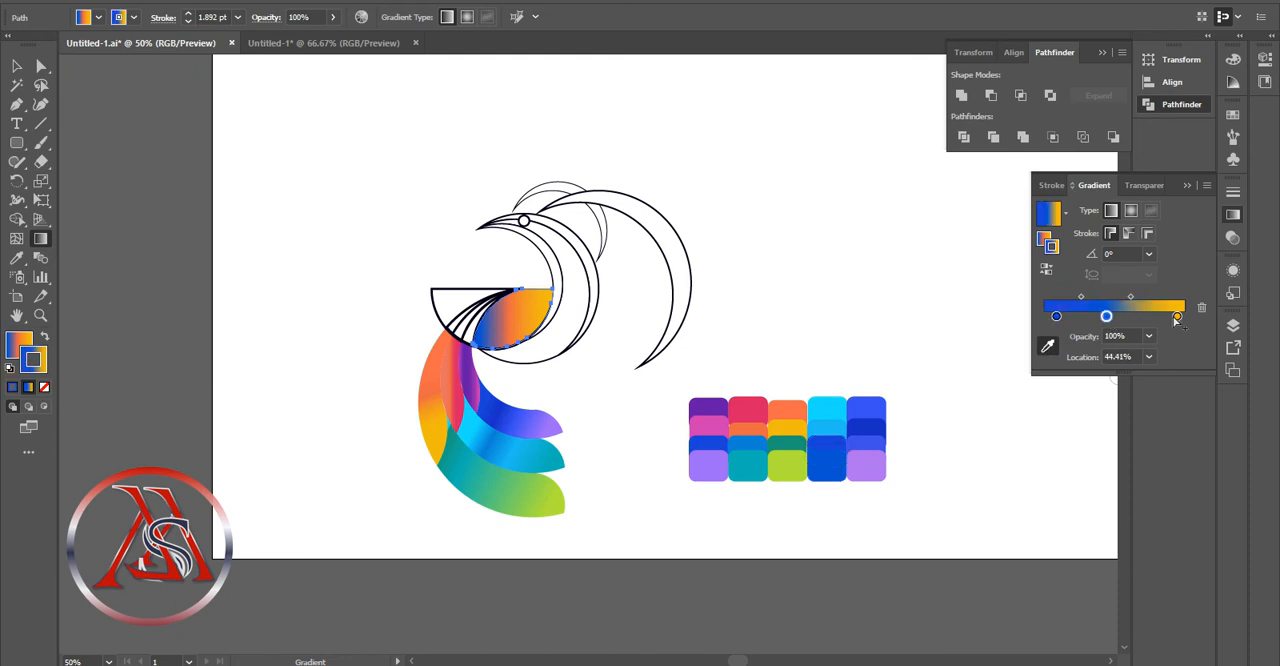
Recolor the outline gradient's 94.93% stop with palette light blue, swap that gradient into the fill and remove the outline
click(842, 418)
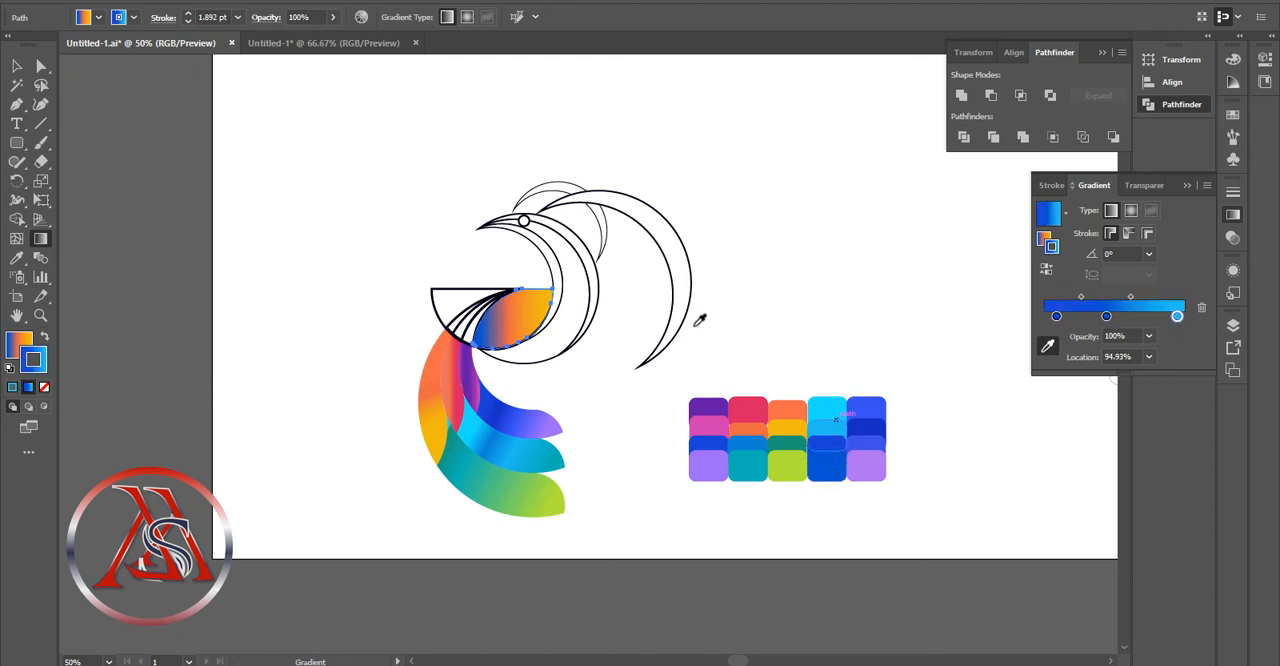
click(45, 339)
click(44, 387)
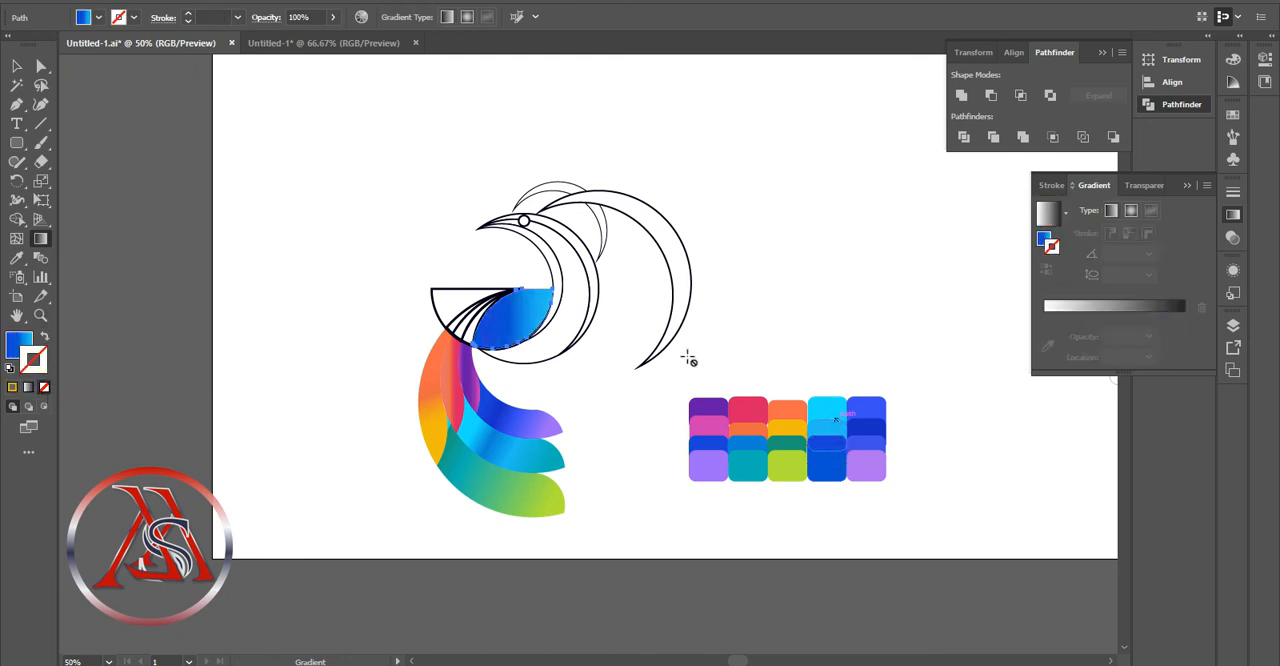
click(1065, 307)
click(17, 66)
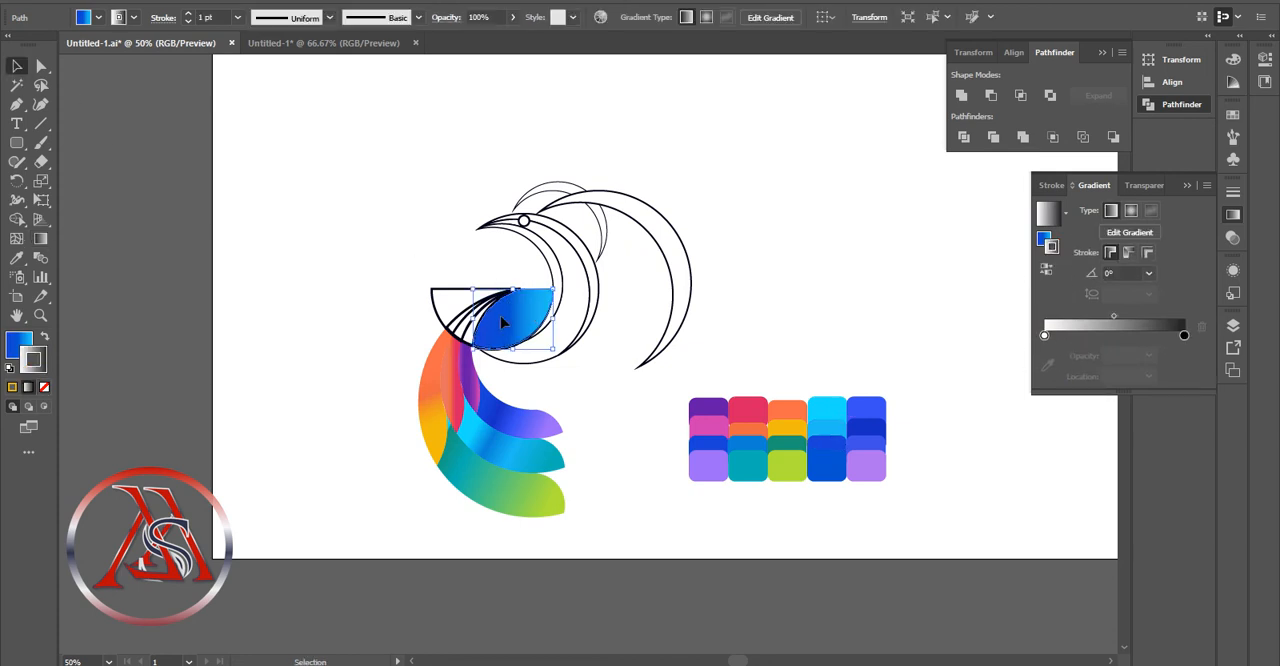
double_click(1099, 335)
click(255, 162)
click(132, 16)
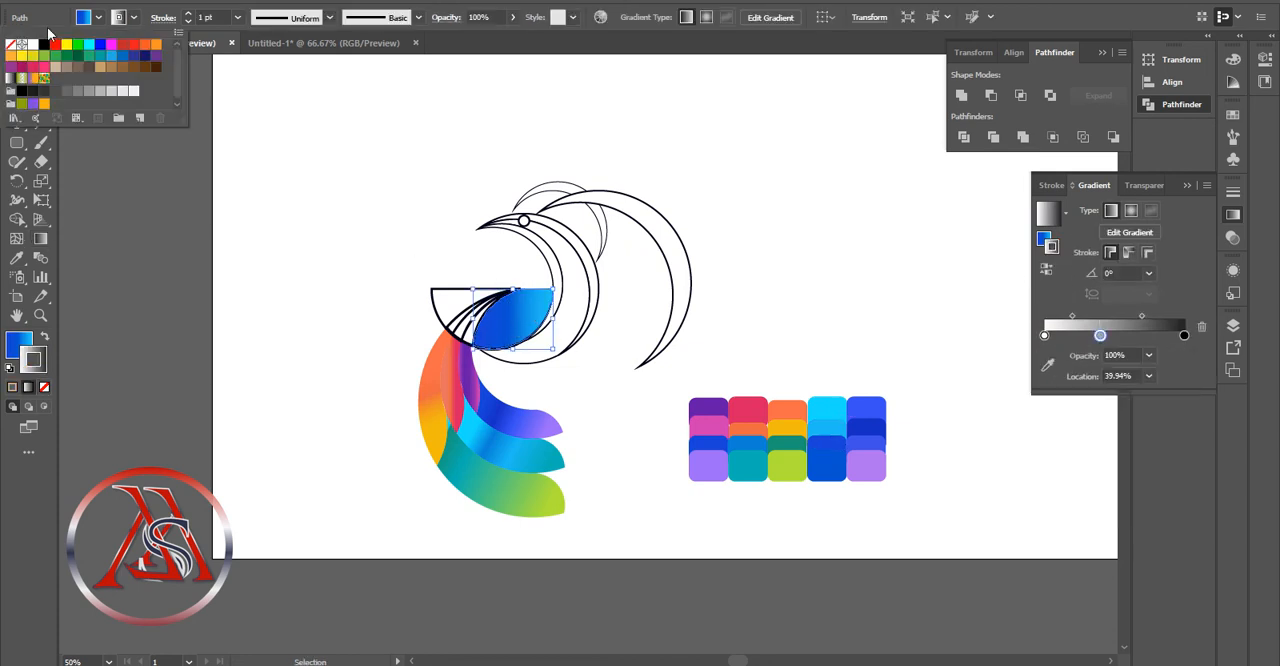
click(10, 45)
Move the middle stop of the blue gradient in the half circle's rightmost piece to 53.35%
click(517, 322)
click(14, 341)
double_click(527, 317)
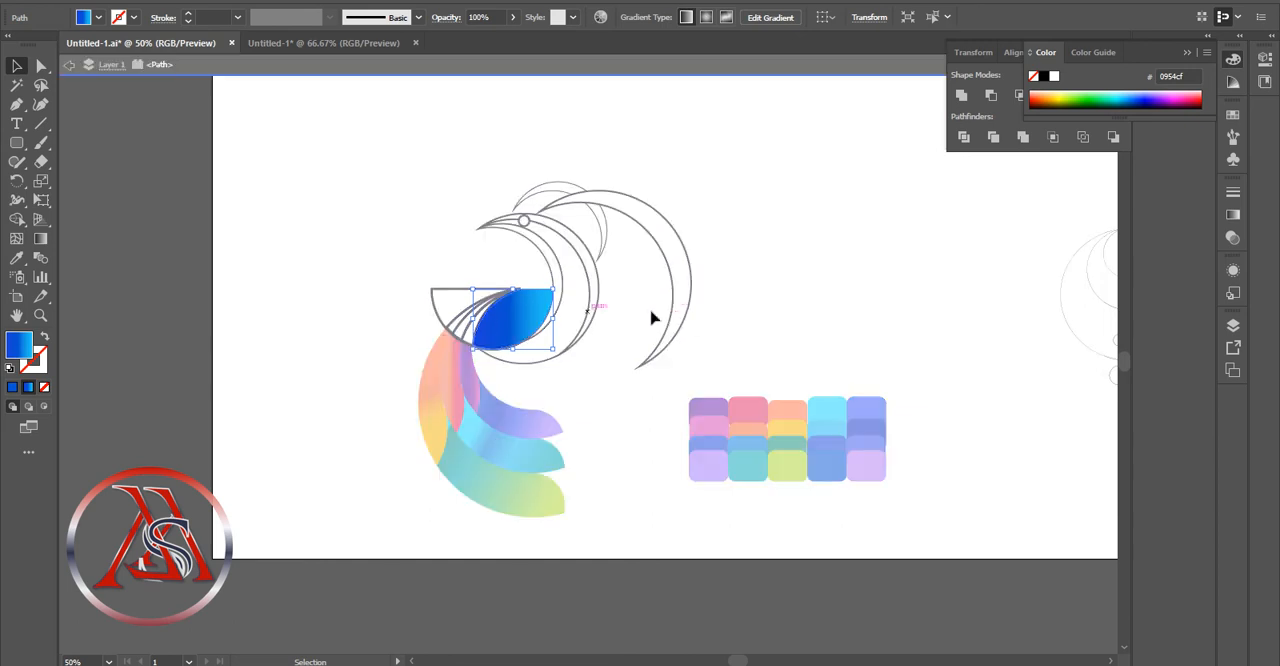
click(72, 66)
click(526, 316)
click(1232, 216)
drag(1107, 336, 1118, 335)
double_click(524, 315)
click(69, 65)
click(537, 318)
Set the rightmost piece's gradient angle to 135° and move its middle stop to 30.45%
click(1148, 273)
click(1167, 307)
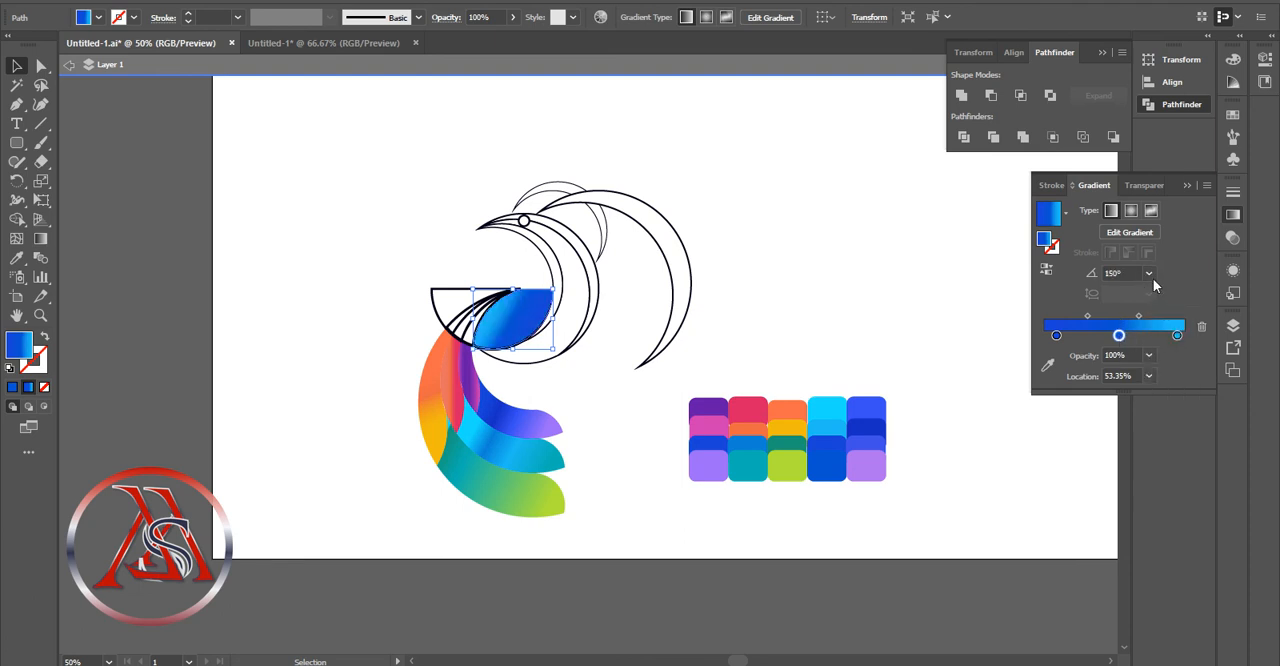
click(1150, 276)
click(1163, 377)
click(1148, 273)
click(1167, 325)
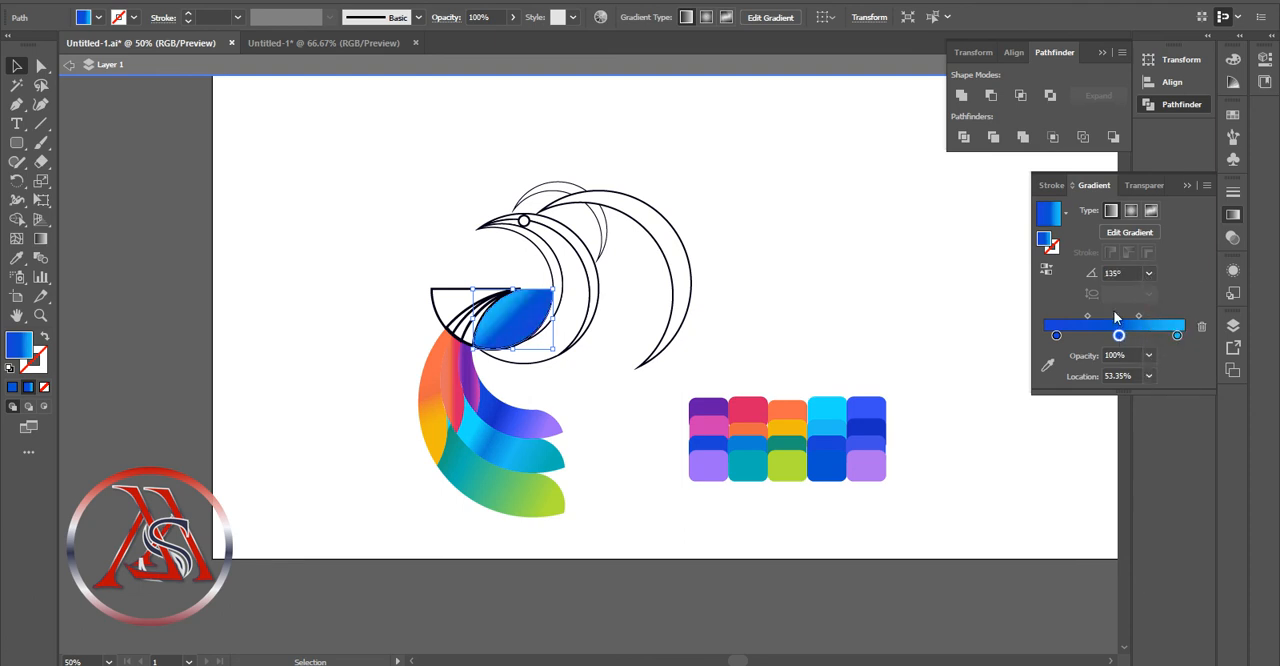
drag(1118, 335, 1077, 335)
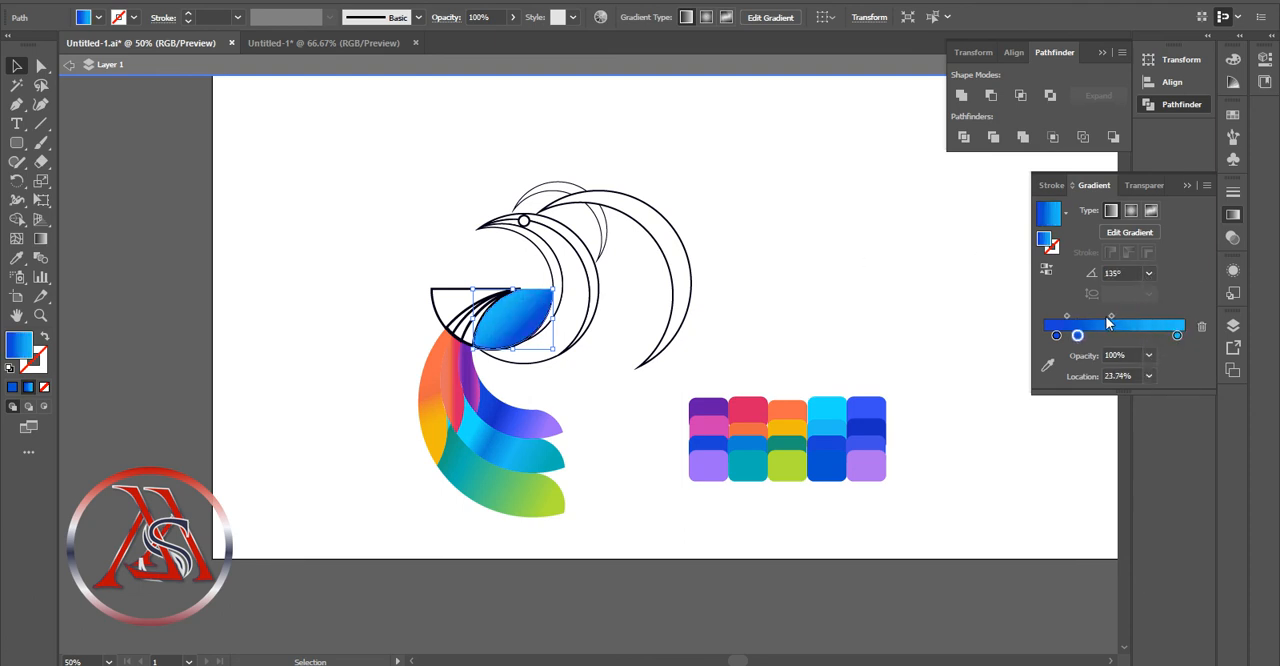
click(1120, 316)
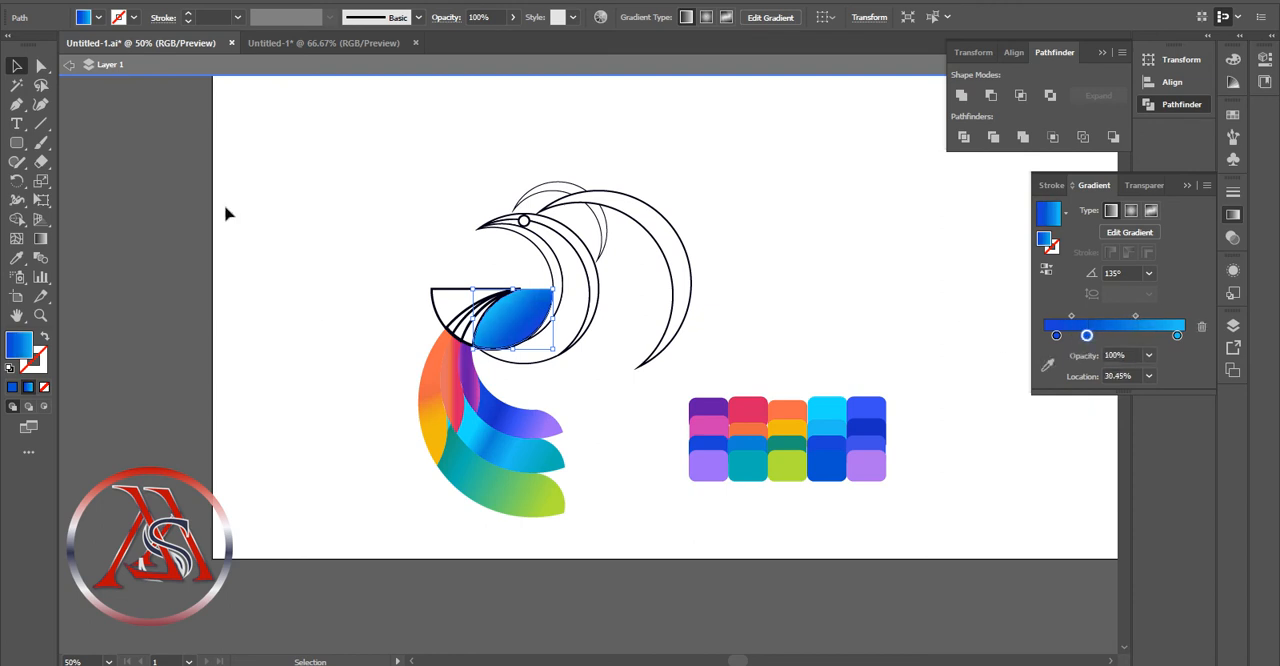
Fill the narrow strip beside the half circle's rightmost piece with the blue gradient and recolor its 94.93% stop with palette dark blue
click(478, 343)
click(1097, 305)
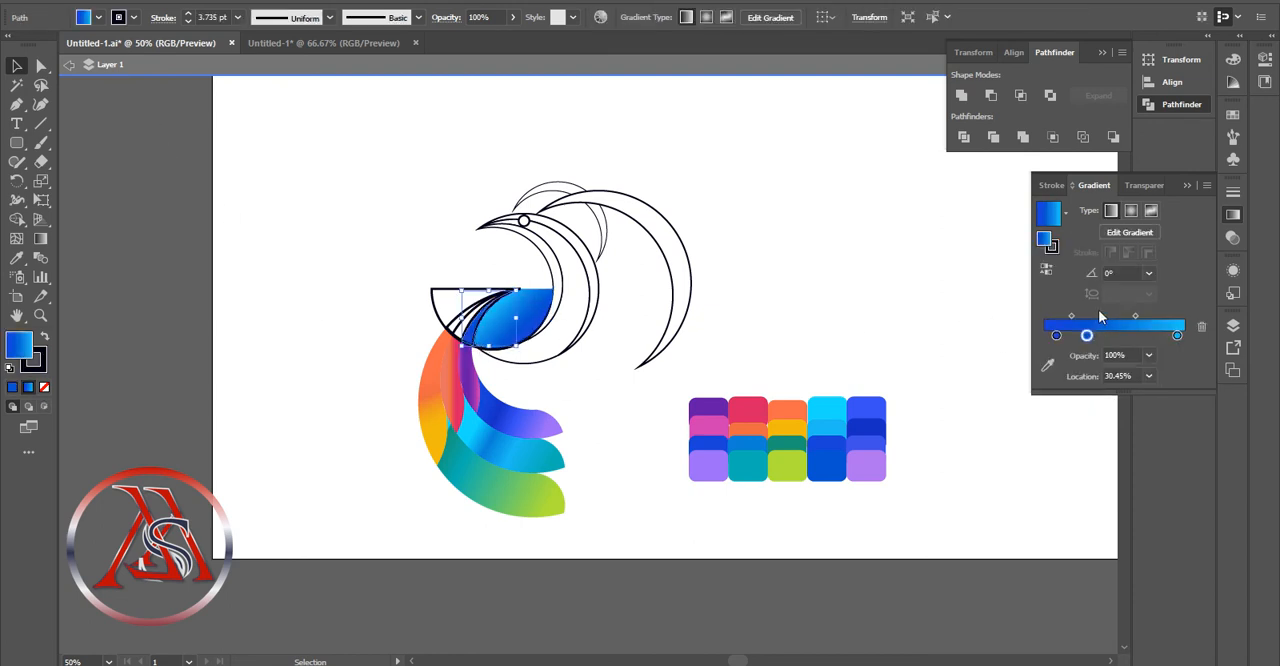
click(1056, 335)
click(1047, 365)
click(886, 420)
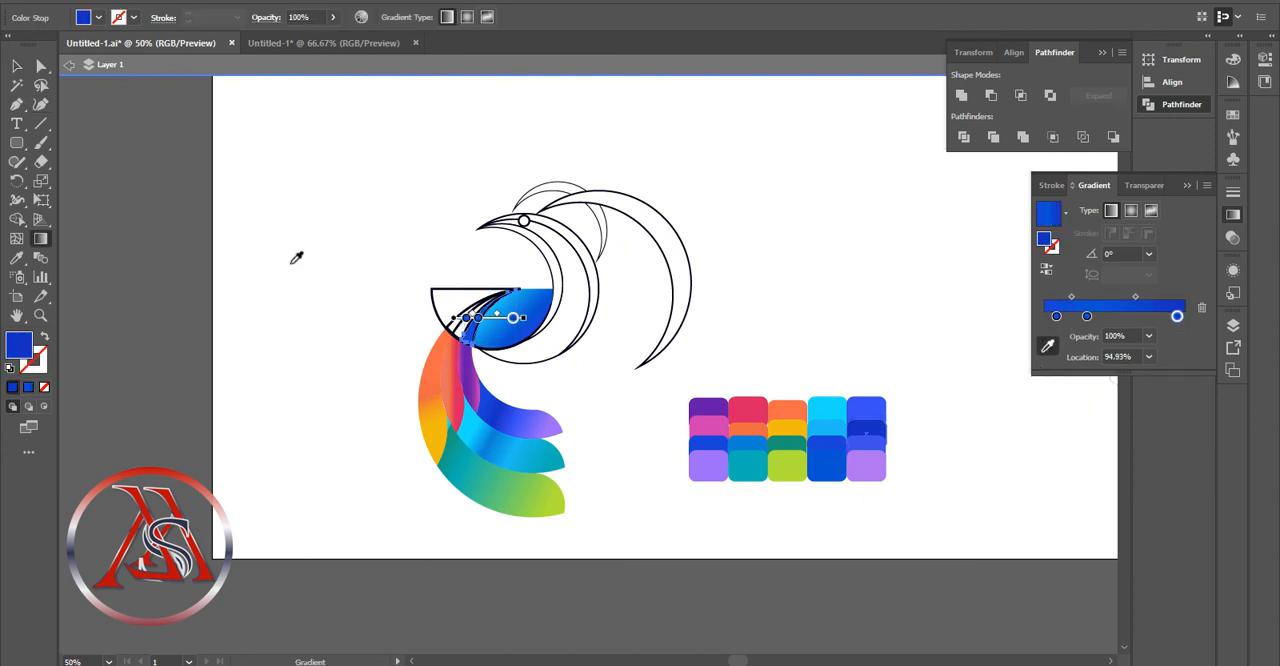
Fill the middle narrow strip with the blue gradient and recolor its 94.93% stop with the palette's brighter royal blue
click(18, 66)
click(467, 321)
click(1069, 306)
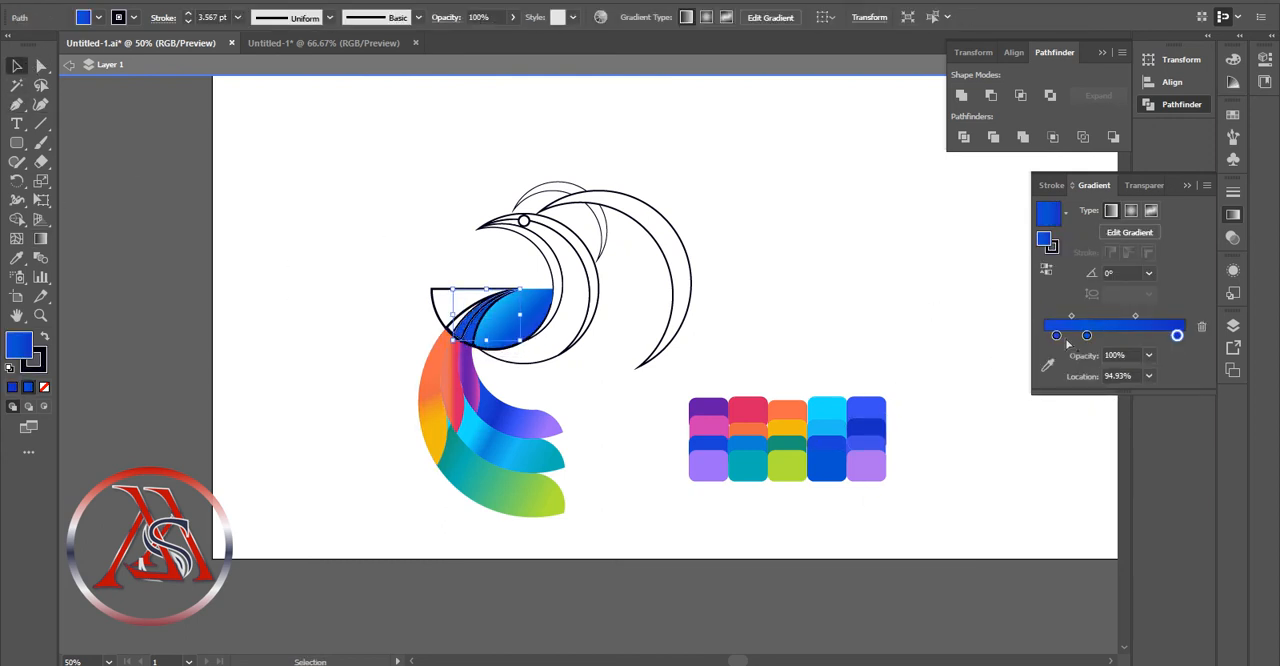
click(1047, 365)
click(873, 410)
click(17, 67)
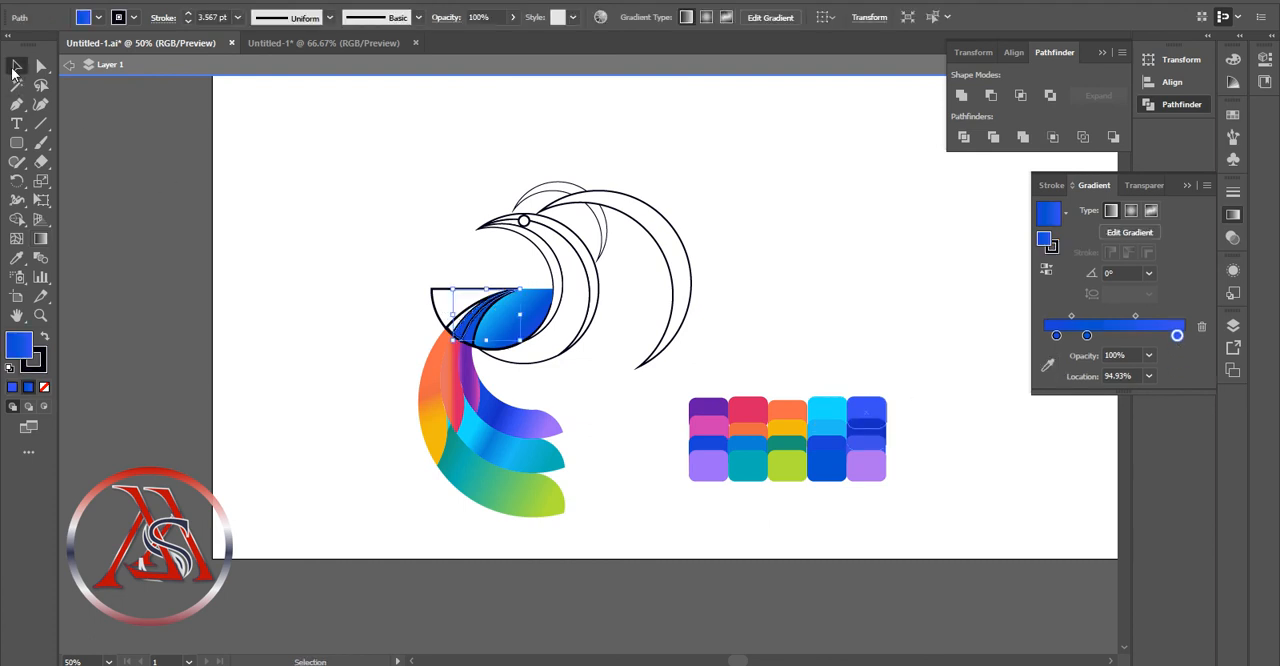
Take the blue-violet gradient from the uppermost tail arm and apply it to the leftmost narrow strip of the half circle
click(453, 321)
click(507, 415)
click(458, 314)
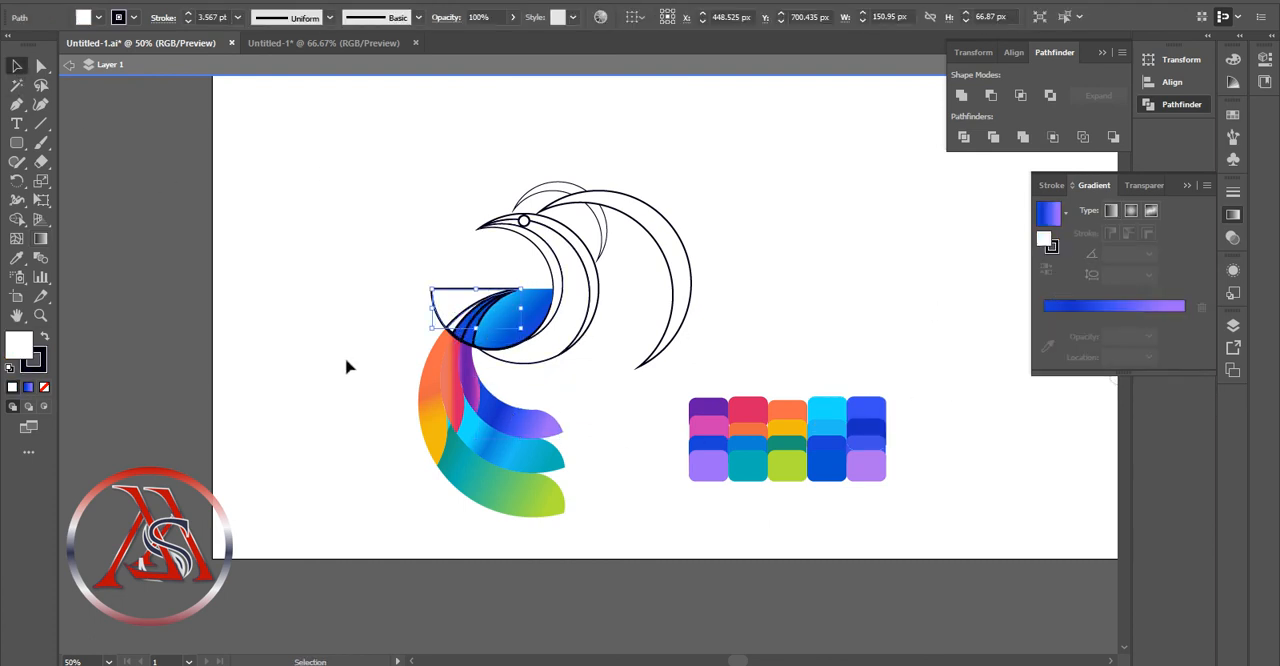
click(454, 327)
click(1088, 307)
Rearrange the leftmost strip's gradient with violet near the start and blue at 74.02%, deleting the surplus stop
mouse_move(1106, 336)
mouse_down()
mouse_move(1184, 336)
mouse_move(1102, 337)
mouse_up()
drag(1044, 336, 1154, 336)
click(1103, 337)
click(1201, 327)
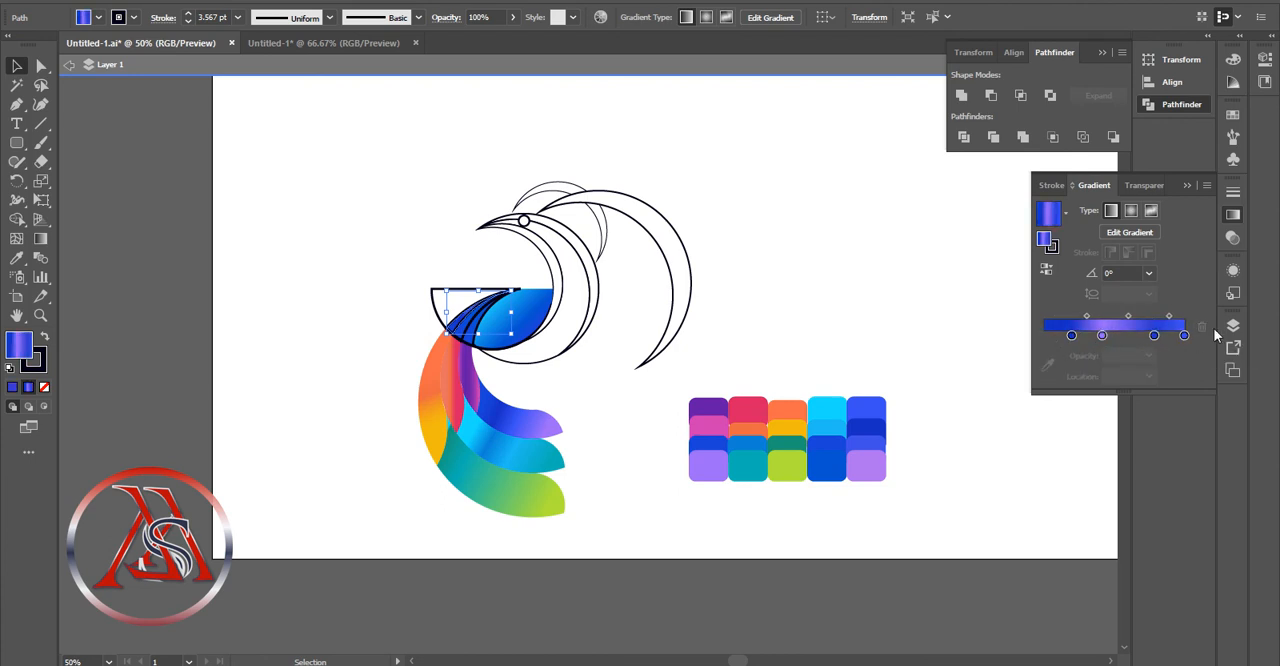
drag(1102, 337, 1075, 337)
mouse_move(1154, 337)
mouse_down()
mouse_move(1063, 337)
mouse_move(1147, 337)
mouse_up()
click(1082, 317)
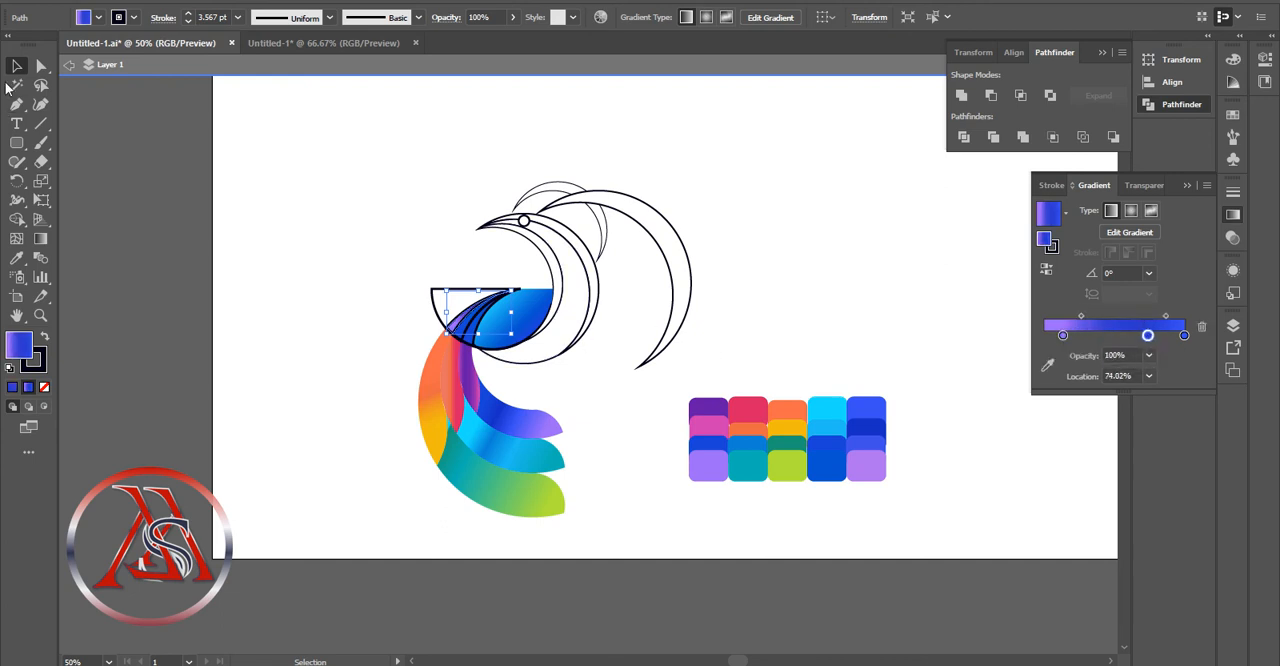
Recolor the first gradient stop of the middle strip with palette blue and move its middle stop to 57.82%
click(366, 260)
click(474, 322)
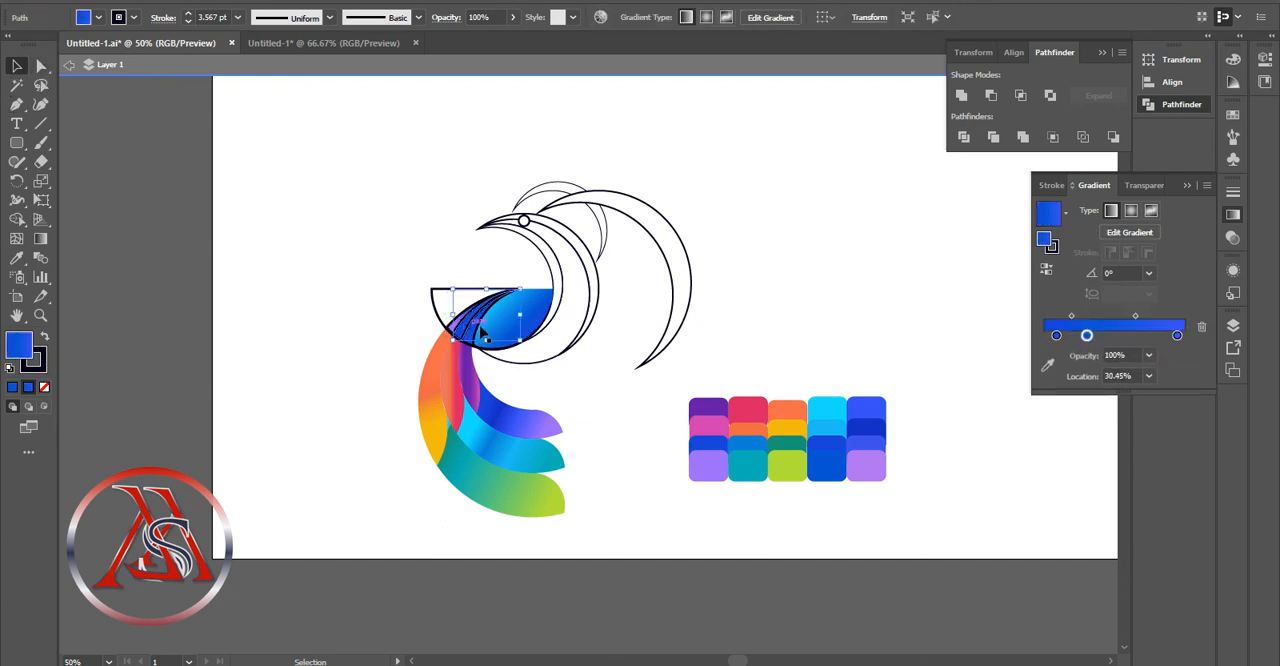
click(1056, 336)
click(1048, 366)
click(875, 443)
drag(1087, 316, 1125, 316)
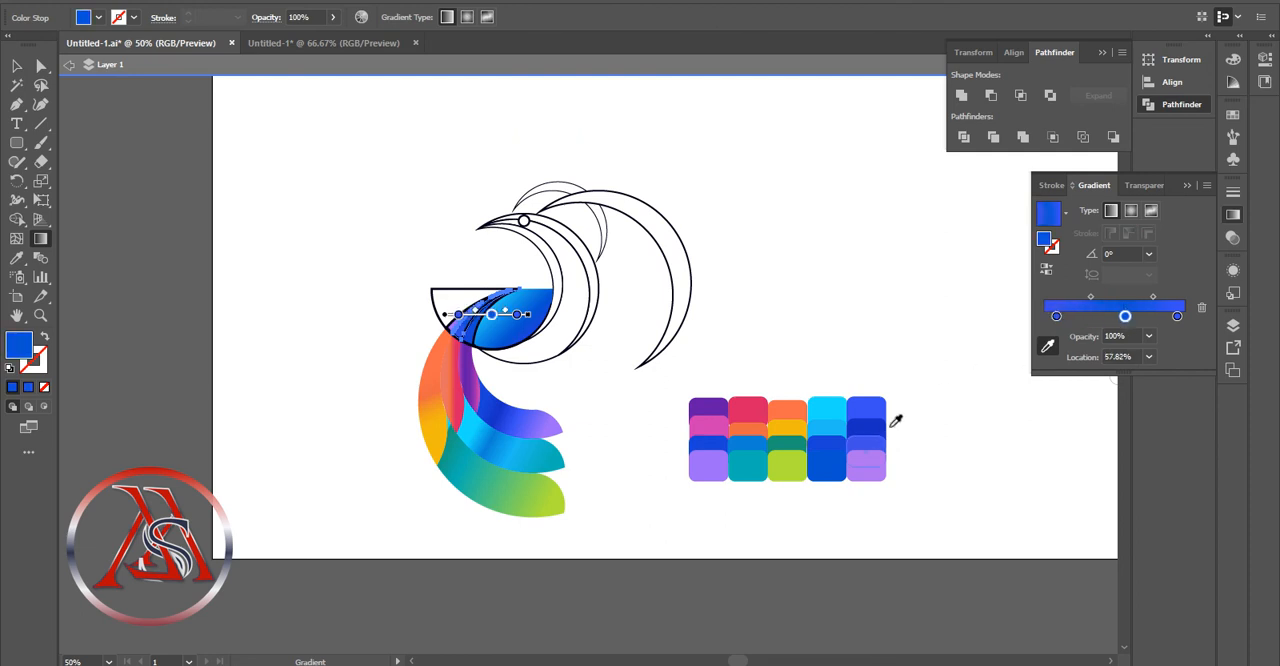
key(v)
click(366, 248)
Fill the half circle's large leftmost piece with the blue gradient and recolor its 8.66% stop with palette purple
click(449, 293)
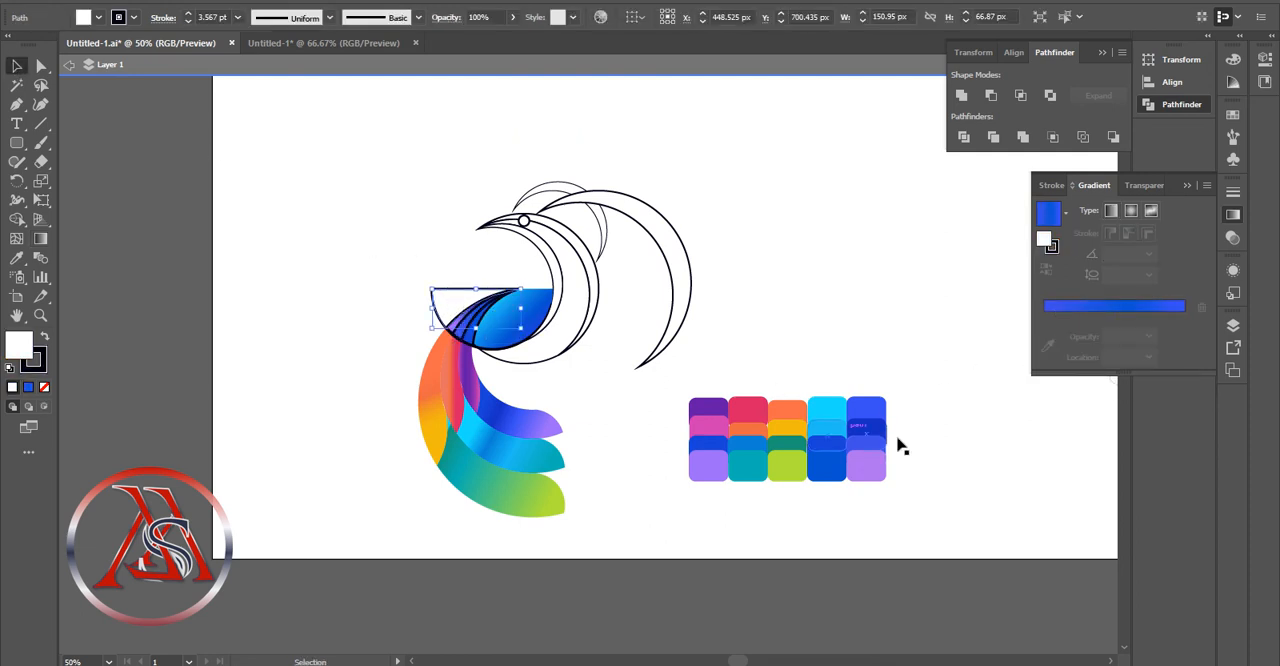
click(1058, 218)
click(1048, 346)
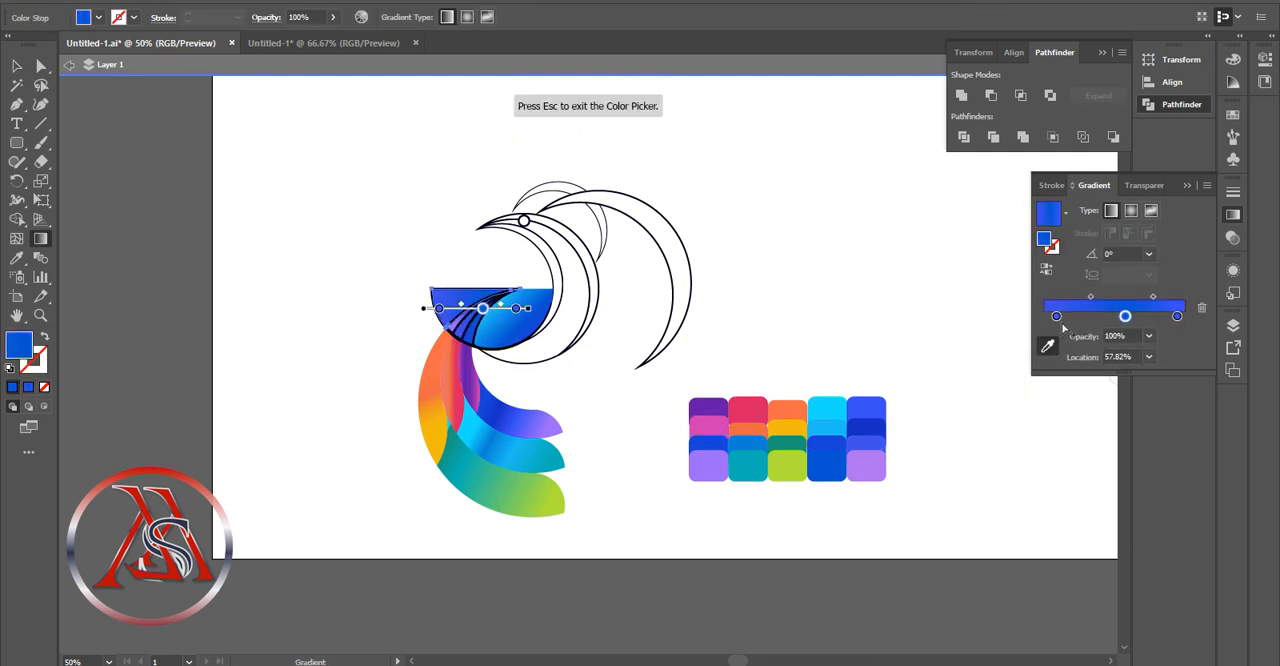
key(Escape)
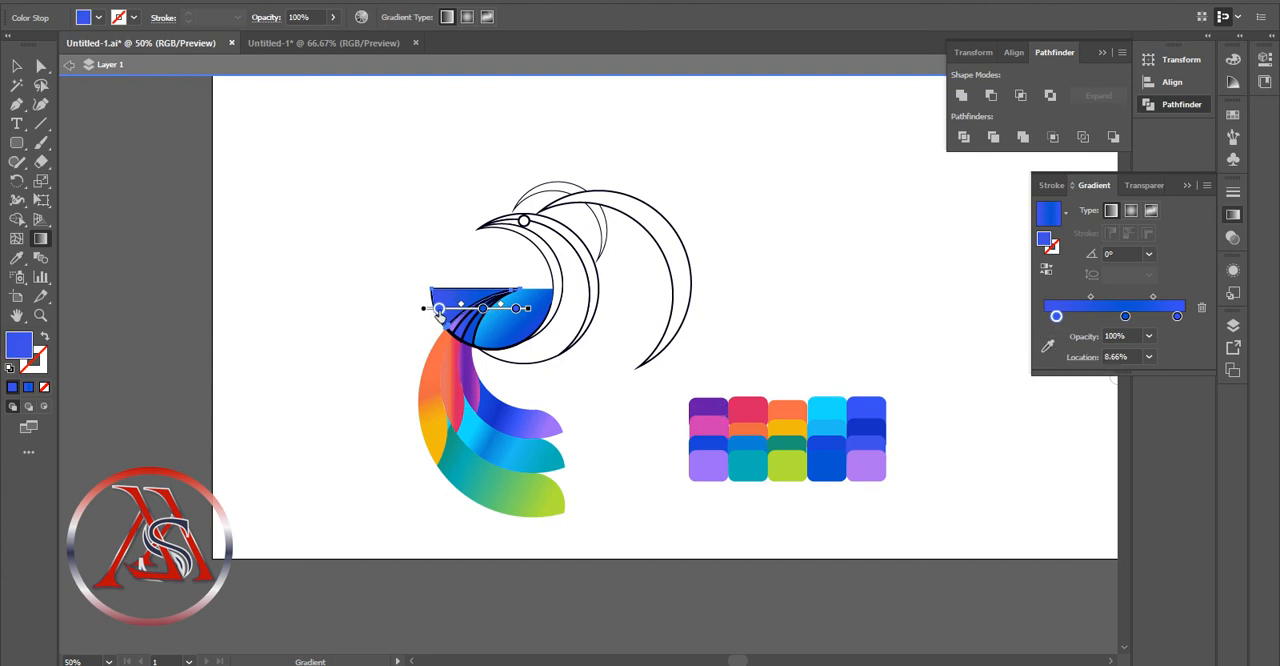
click(1048, 346)
click(710, 405)
key(Escape)
Recolor the leftmost piece's 57.82% stop with pink and its 94.93% stop with dark blue, and angle the gradient to -9.9°
click(1125, 316)
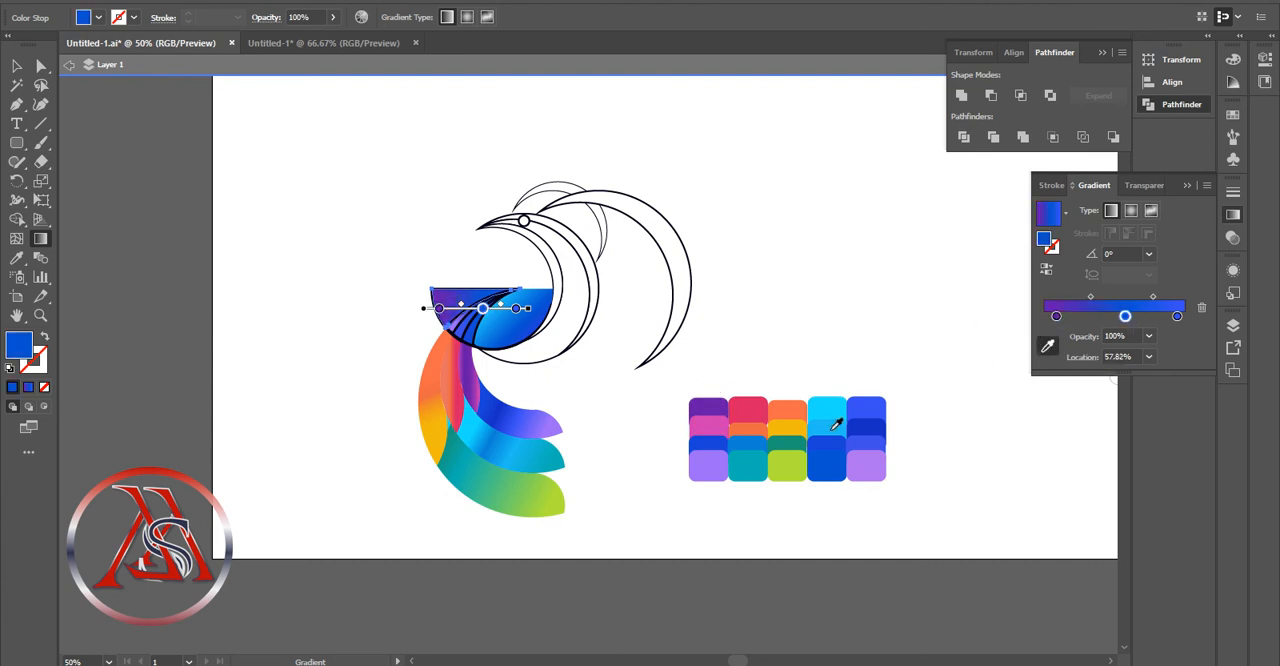
click(722, 424)
click(1177, 316)
click(878, 420)
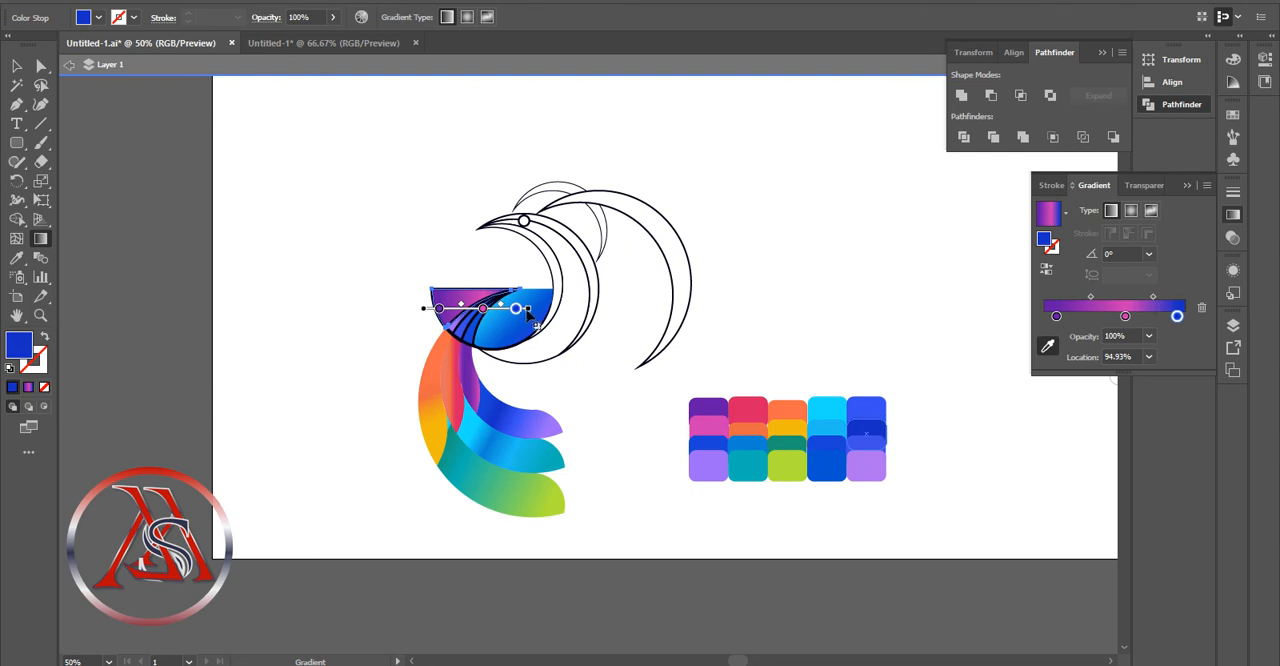
mouse_move(536, 310)
mouse_down()
mouse_move(521, 362)
mouse_move(485, 312)
mouse_move(507, 287)
mouse_up()
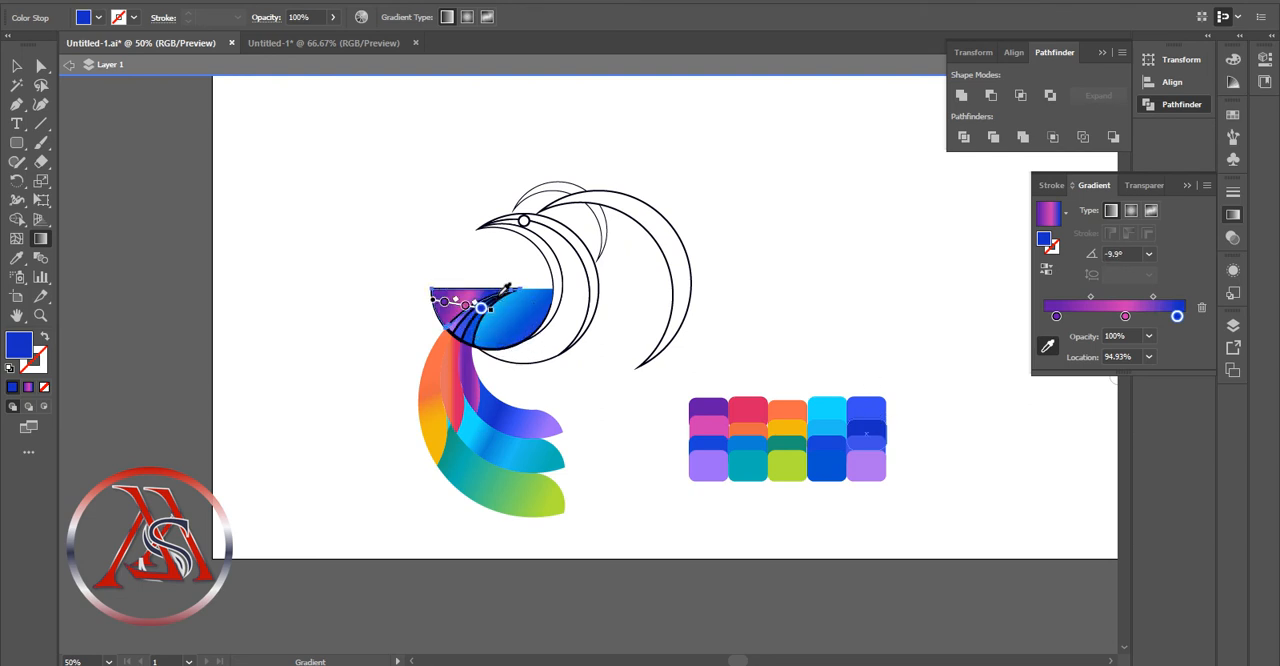
click(15, 70)
click(535, 350)
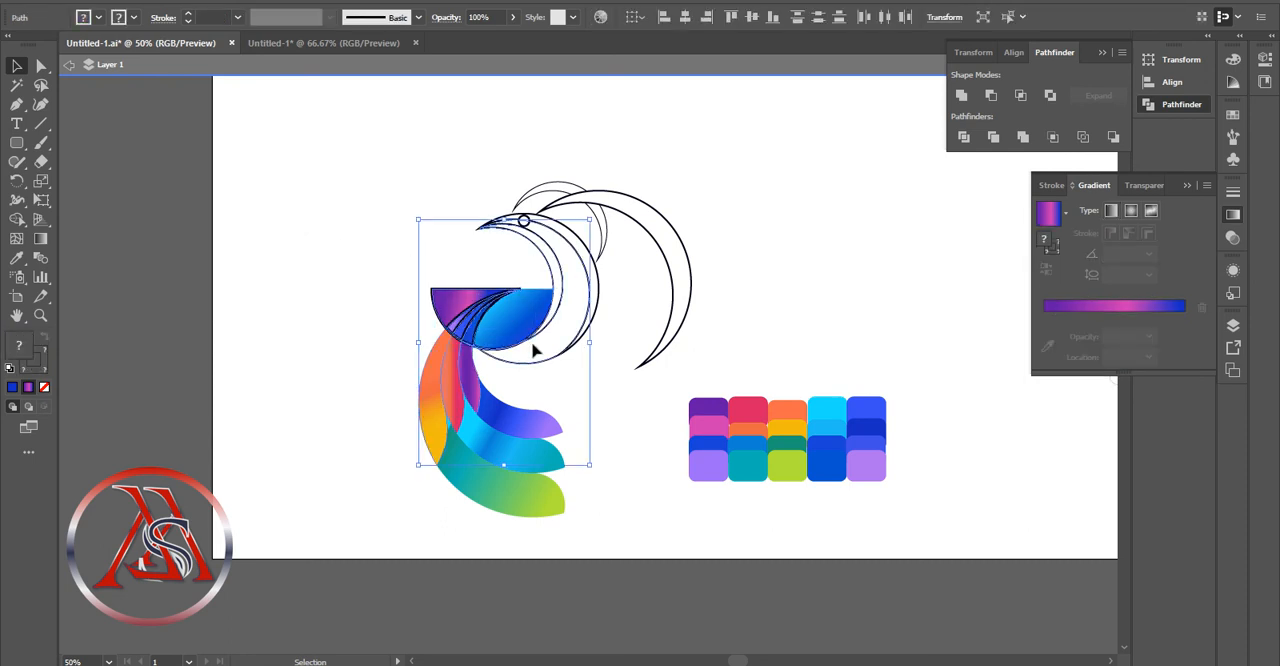
click(44, 387)
click(445, 278)
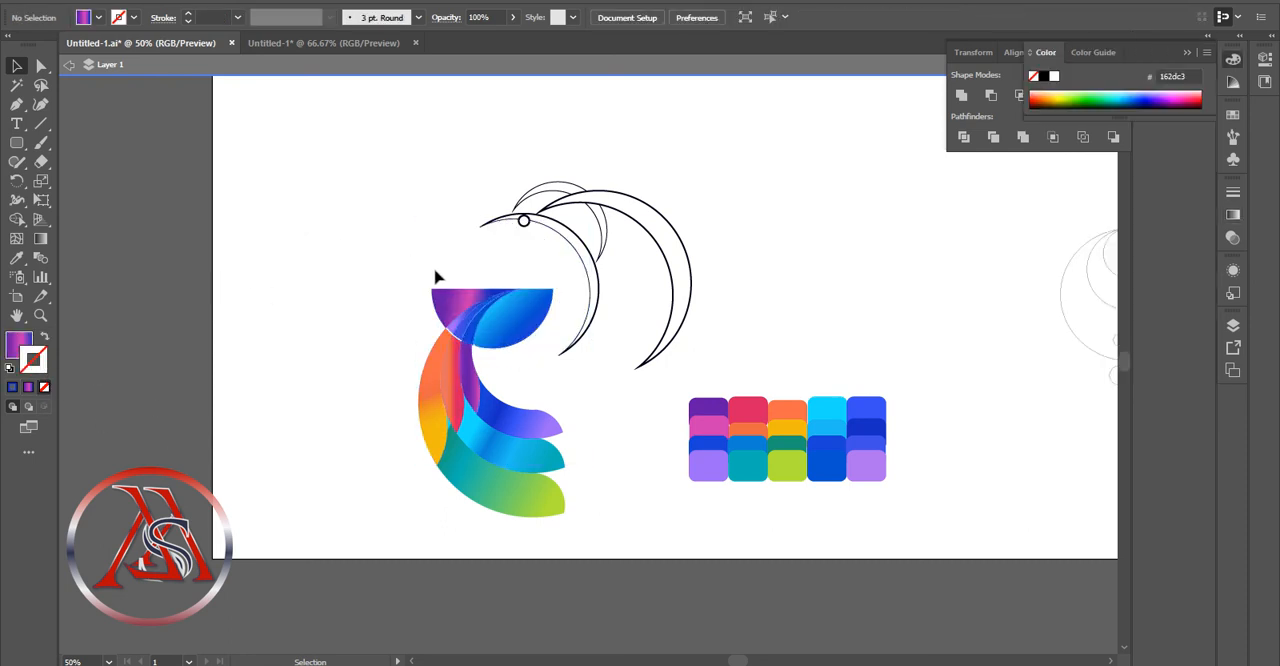
key(ctrl+z)
Remove the outlines from the gradient-filled pieces of the half circle
click(314, 252)
drag(418, 252, 512, 306)
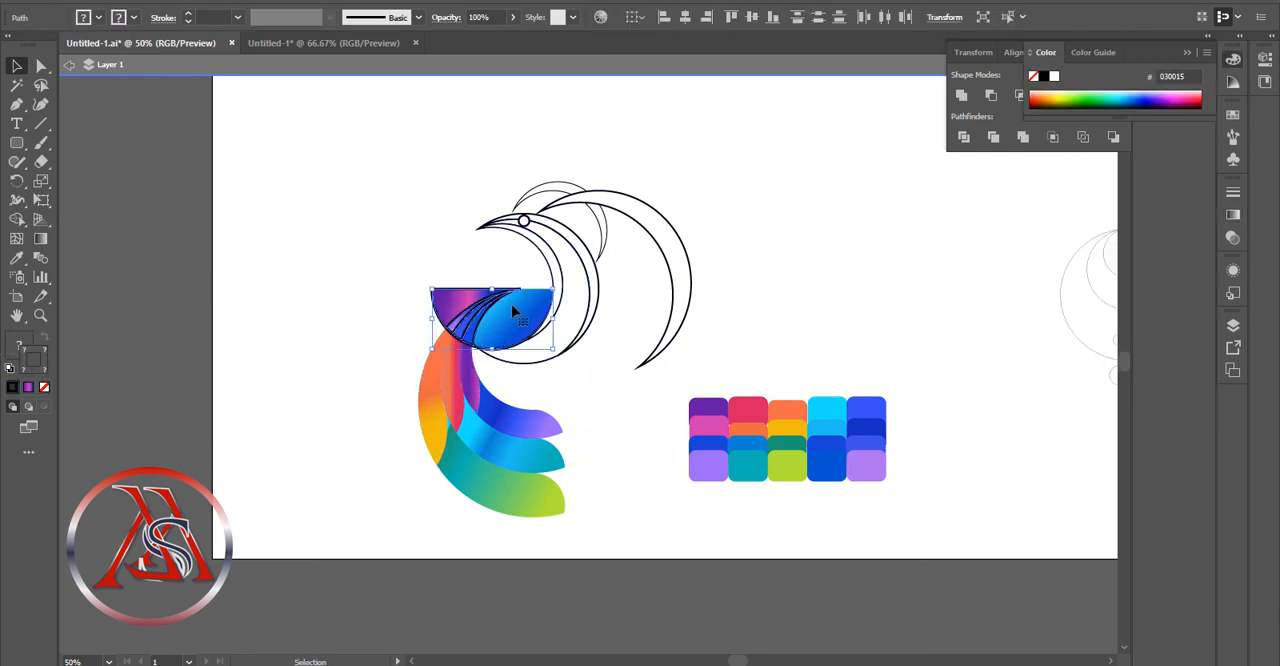
click(45, 387)
click(438, 328)
drag(445, 340, 322, 334)
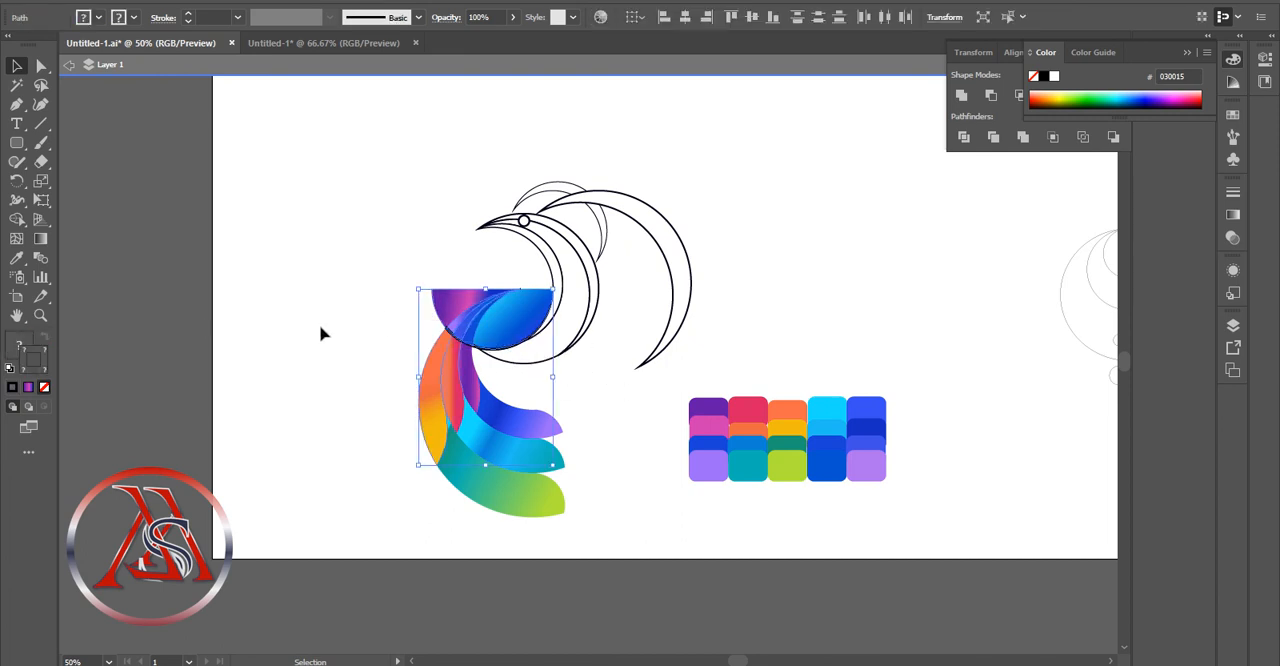
click(310, 364)
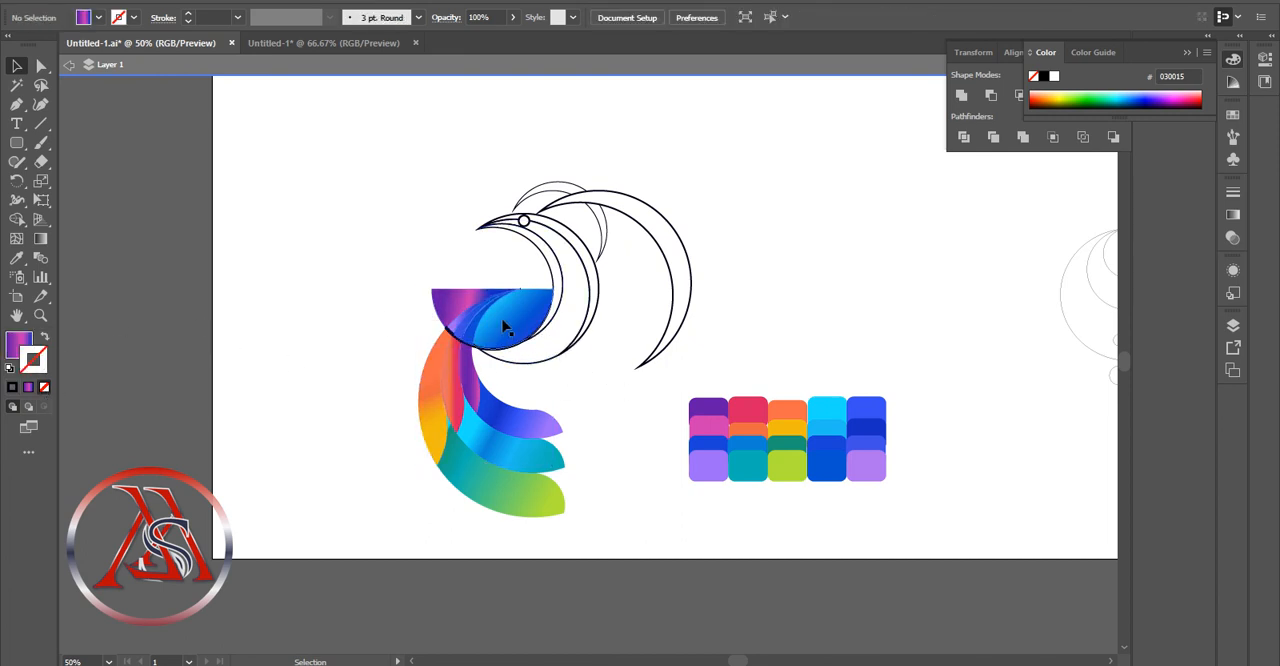
Fill the innermost outlined crescent above the half circle with the purple-pink-blue linear gradient
click(548, 278)
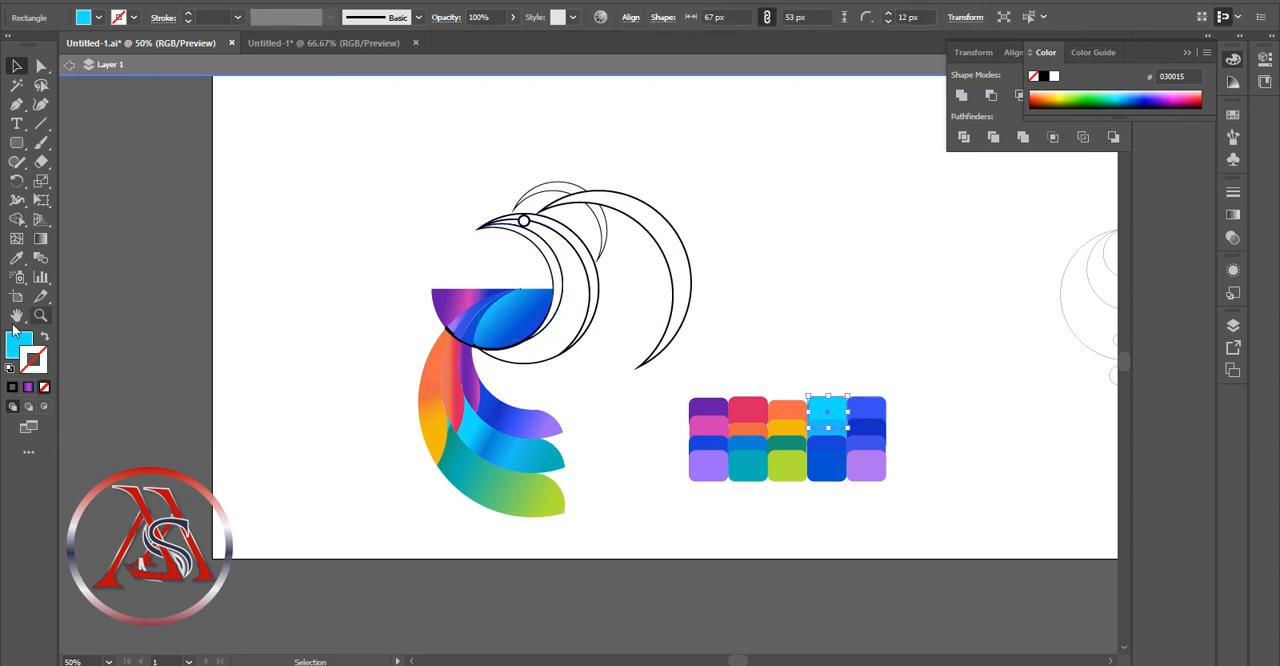
click(42, 241)
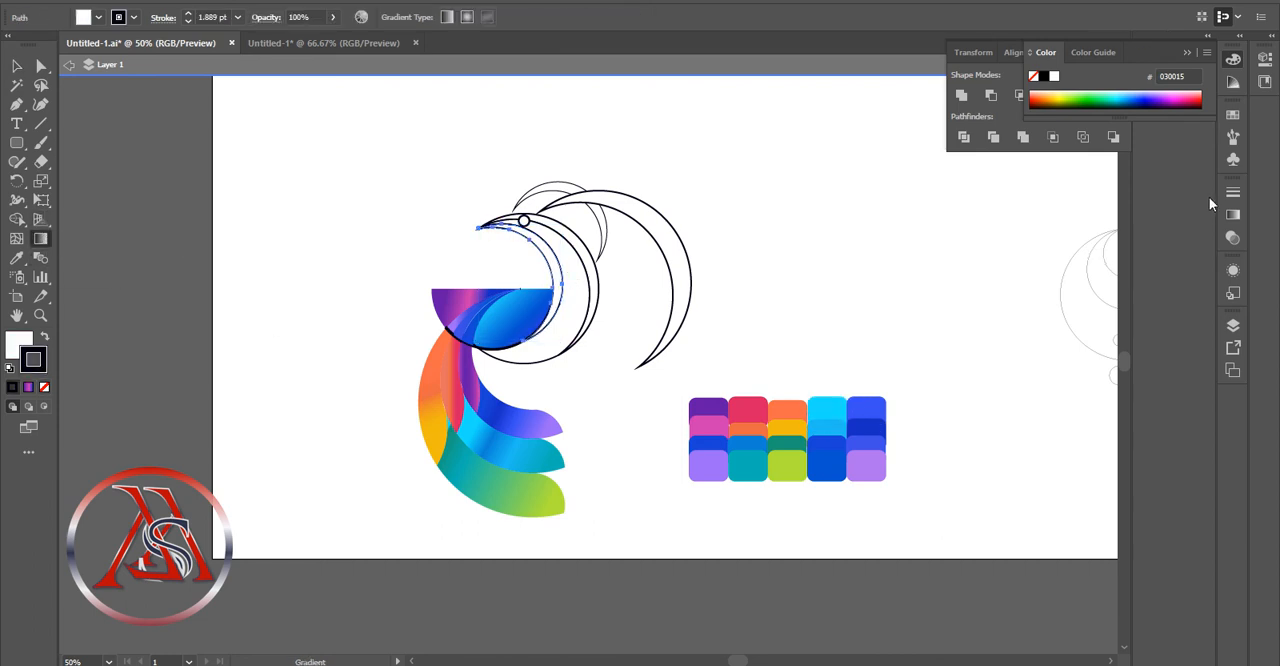
click(1106, 58)
click(1048, 55)
click(1188, 54)
click(1234, 215)
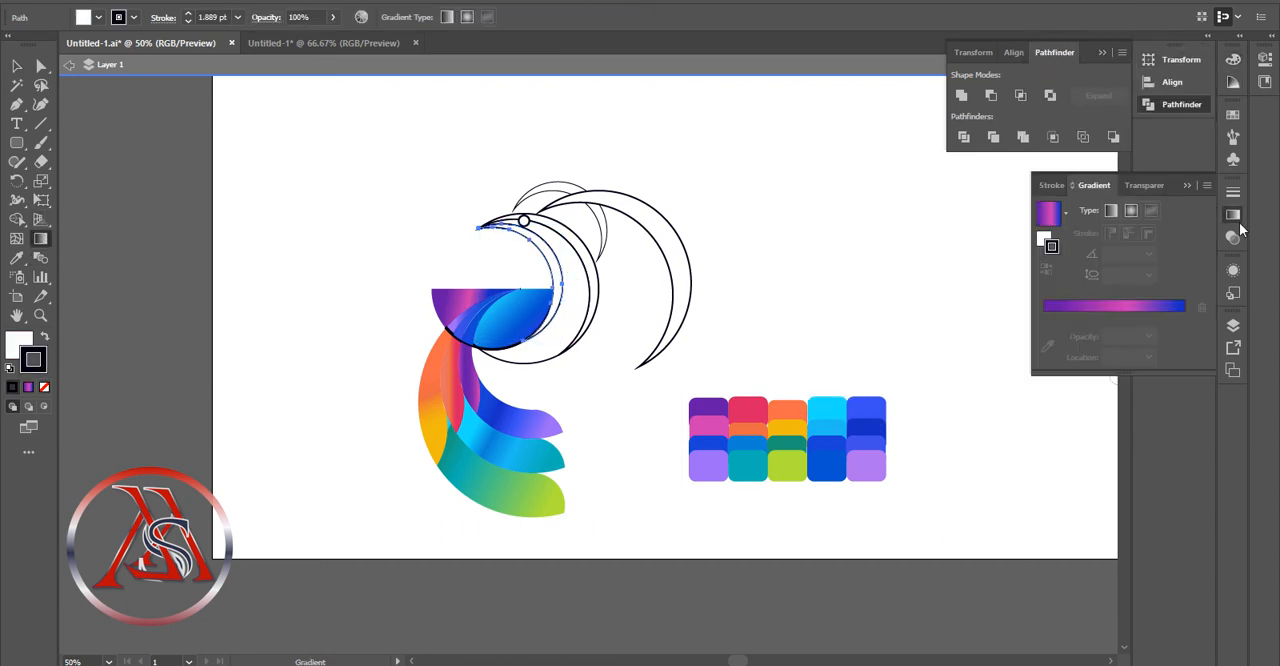
click(17, 67)
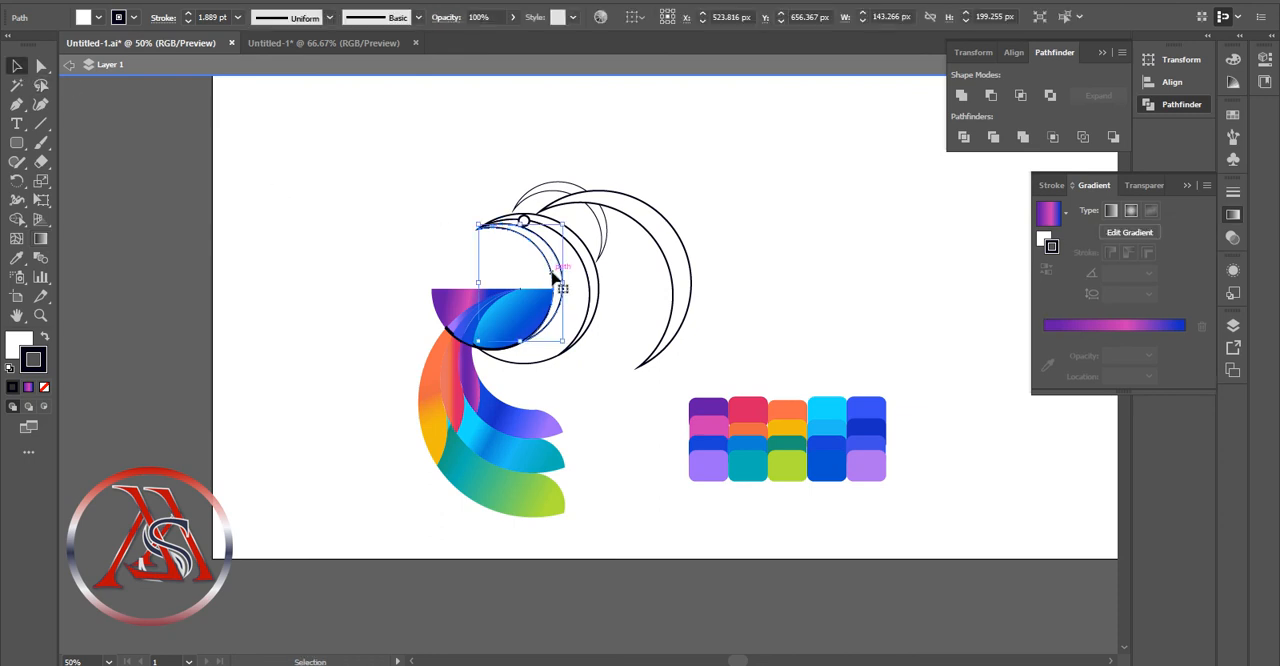
click(1066, 328)
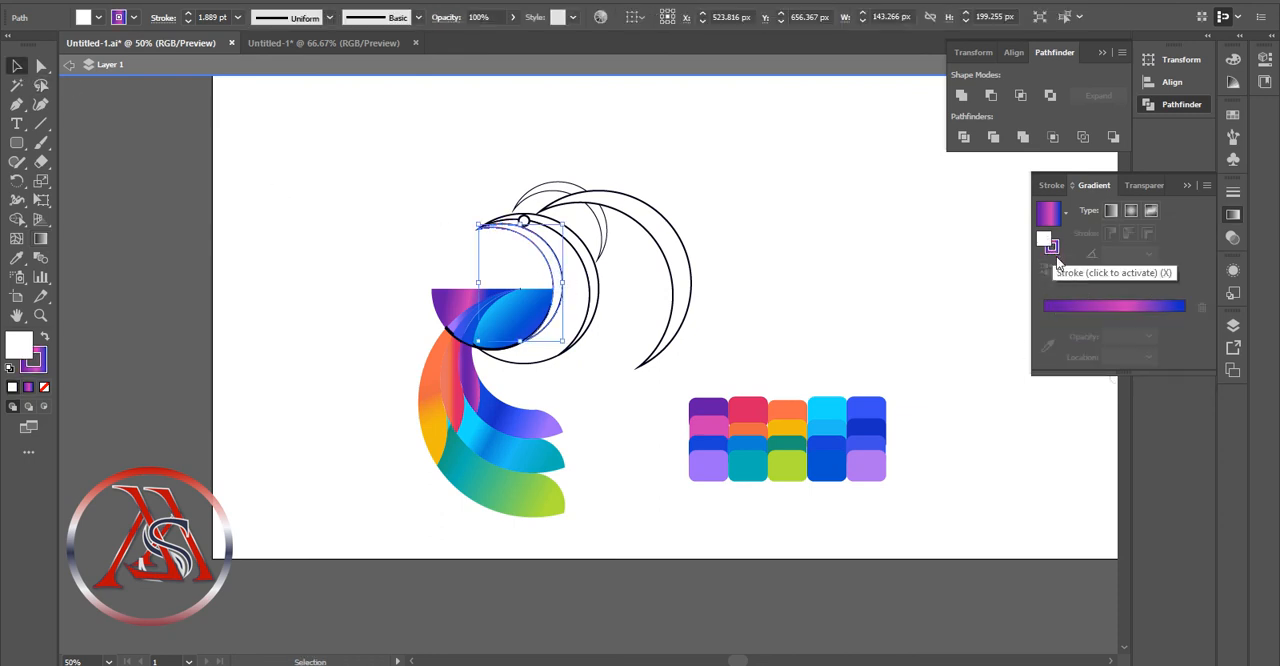
click(1073, 318)
click(1047, 346)
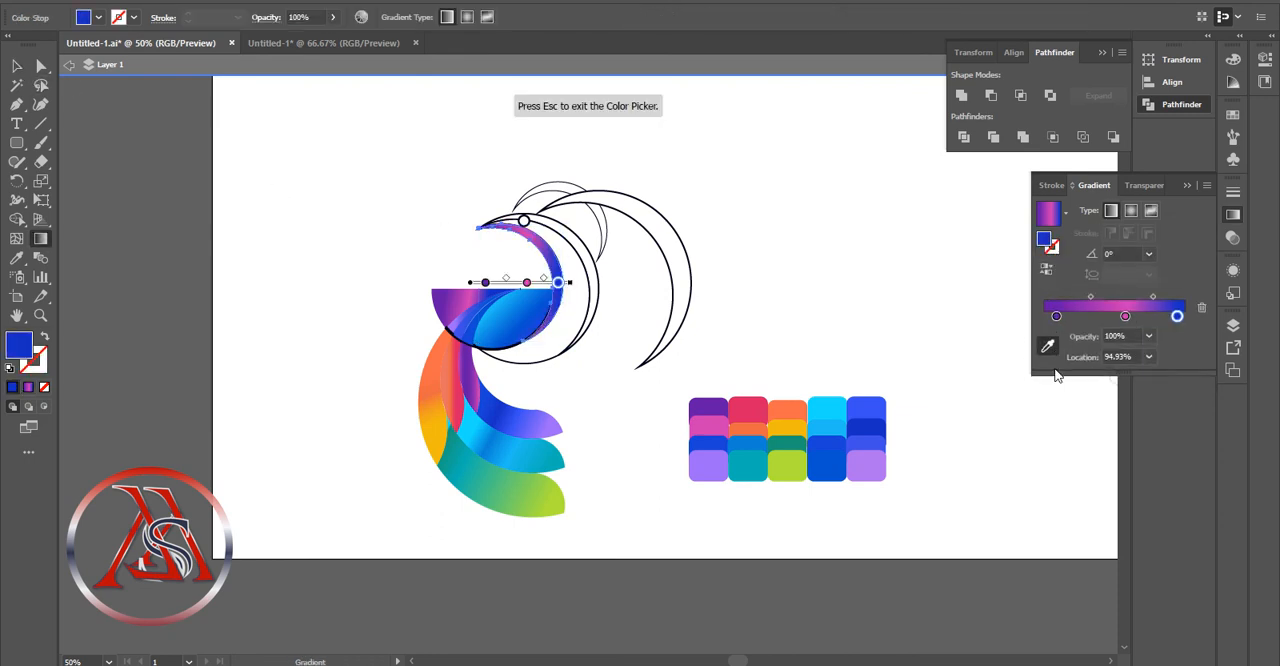
Recolor the inner crescent's gradient stops from the palette: light blue at 94.93%, cyan at 57.82% and royal blue at 8.66%
click(831, 427)
click(1125, 316)
click(828, 408)
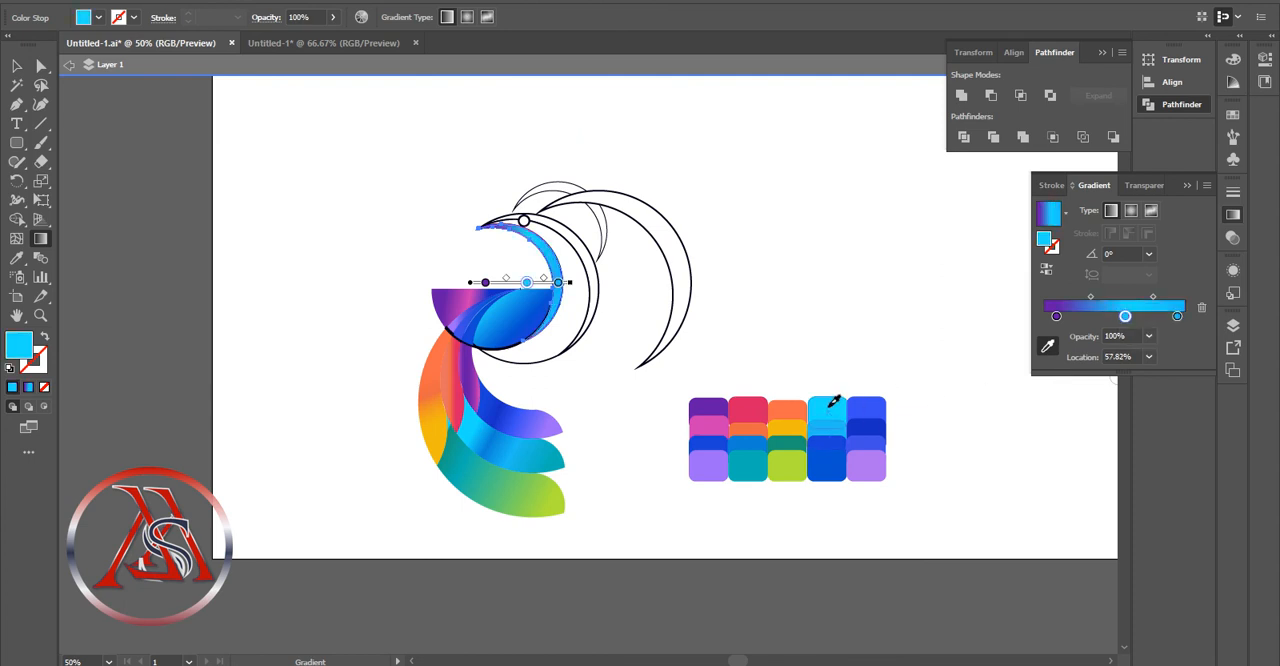
click(1056, 318)
click(1047, 346)
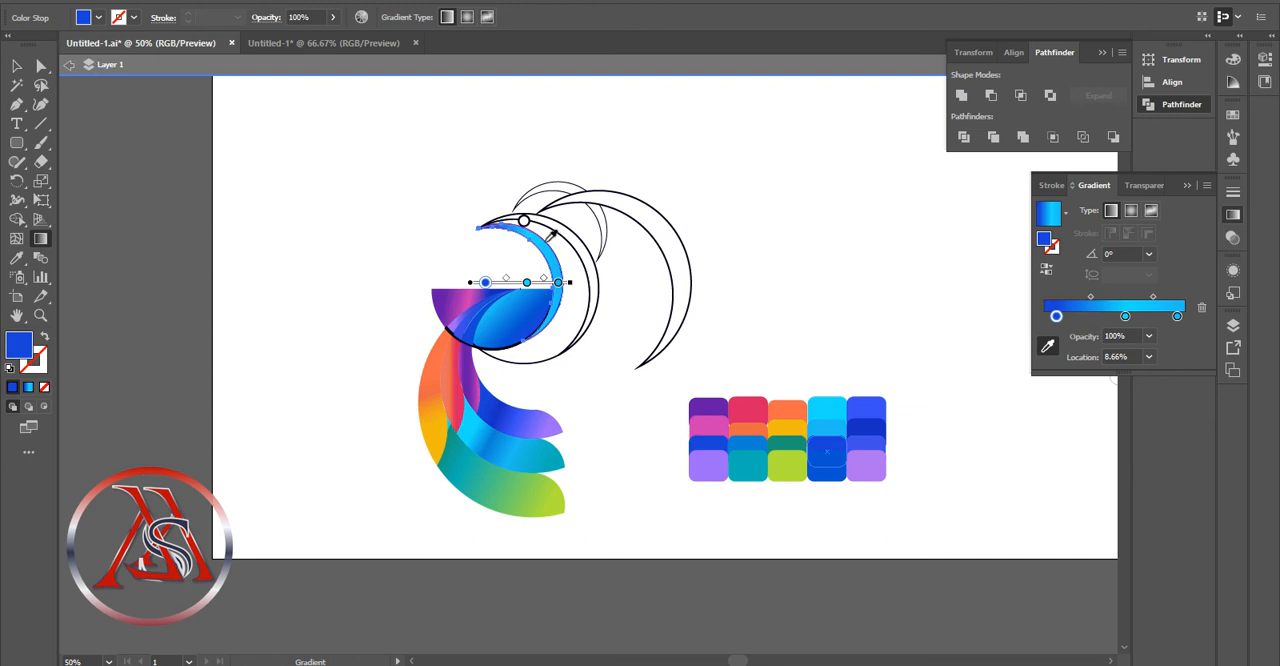
Remove the outline from the inner crescent
click(1055, 248)
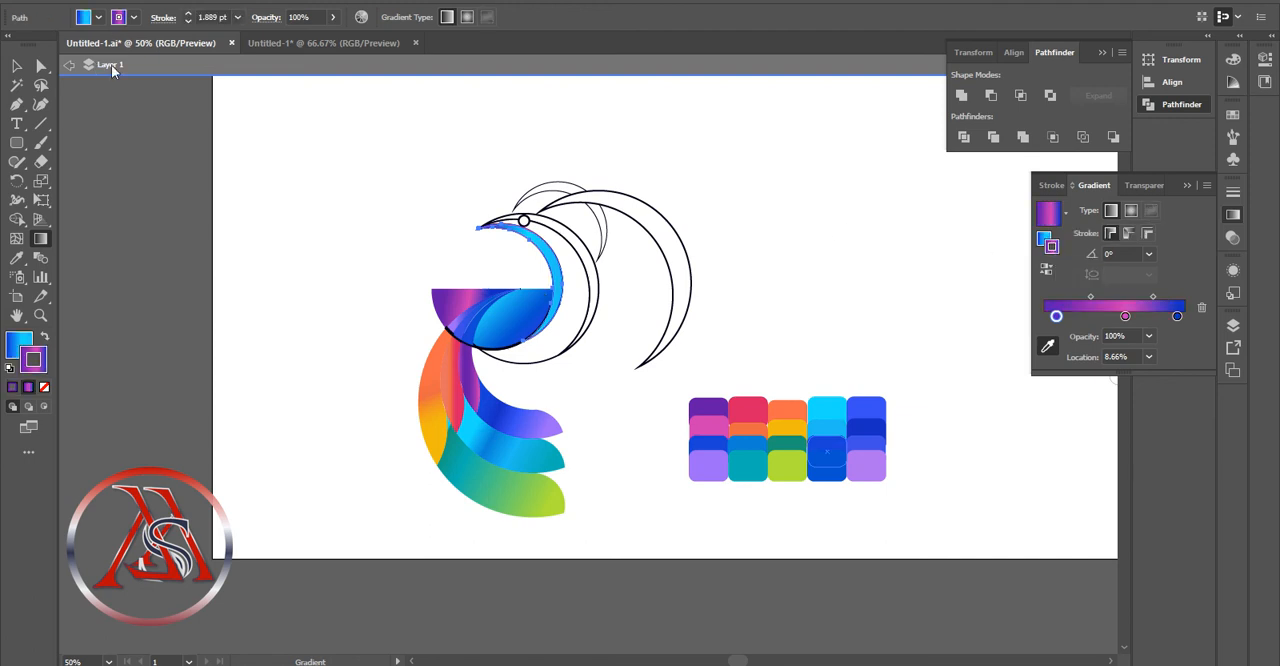
click(134, 17)
click(12, 52)
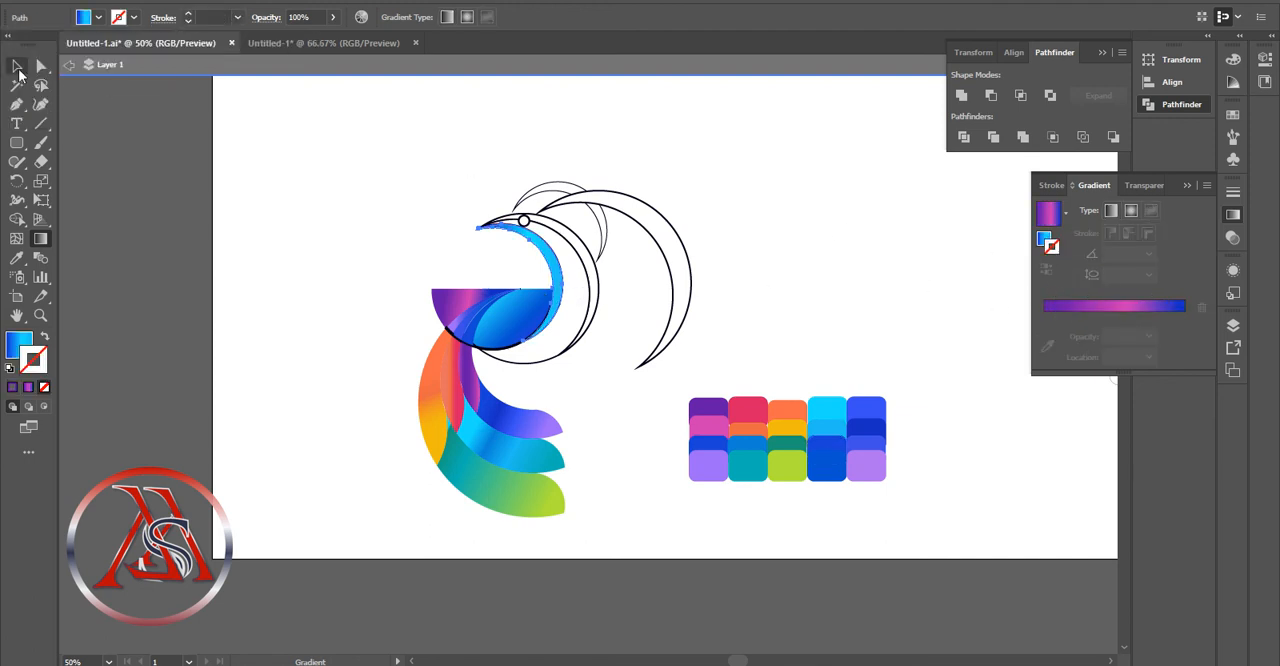
click(18, 70)
Fill the middle crescent with the purple-pink-blue gradient and remove its outline
click(580, 294)
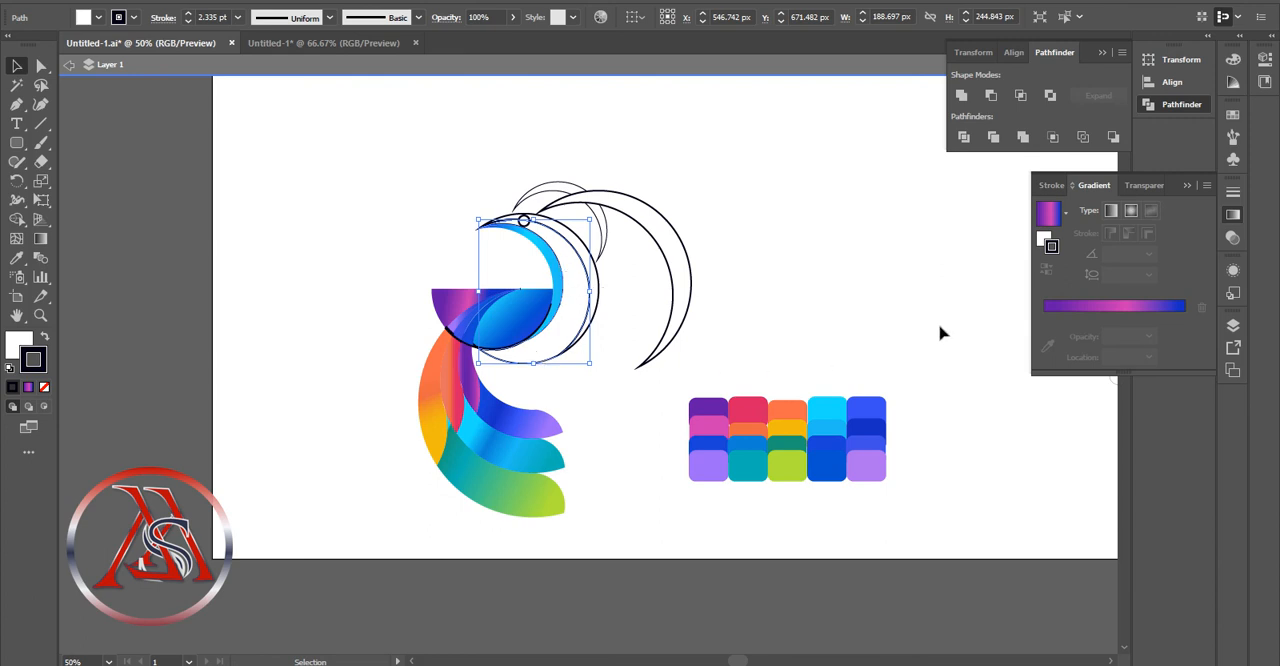
click(1064, 301)
click(1043, 239)
click(1055, 249)
click(133, 17)
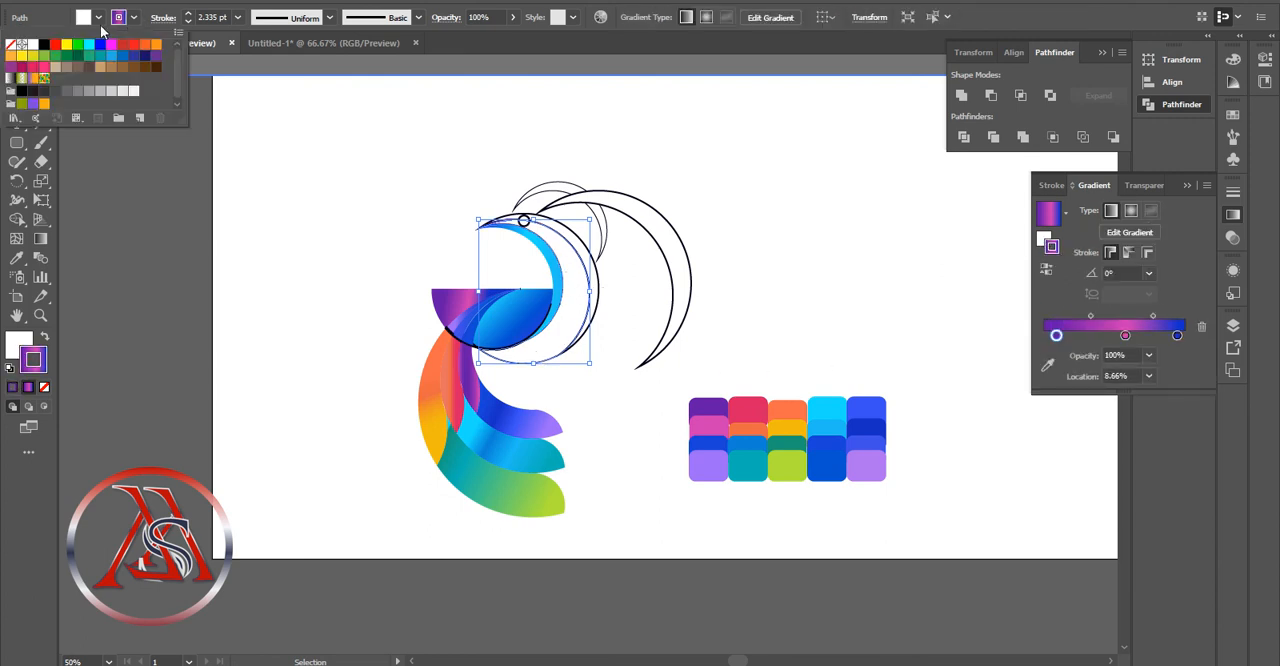
click(12, 45)
click(1107, 307)
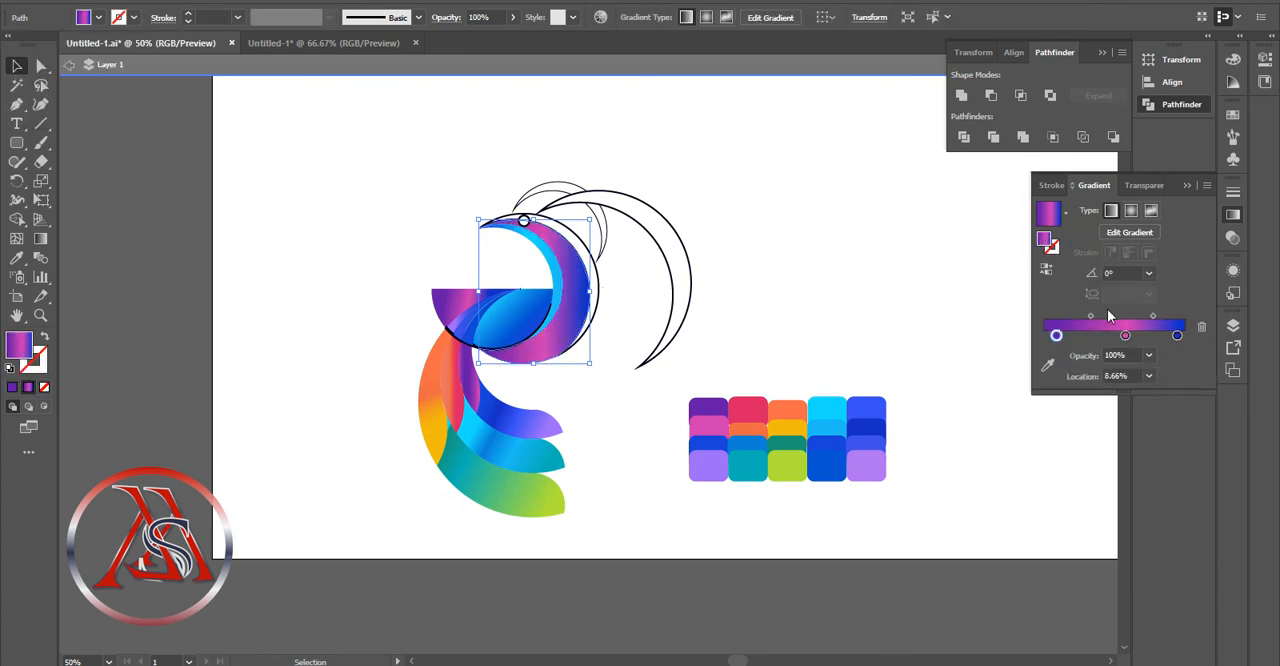
Recolor the middle crescent's first two gradient stops with light blue, with the middle stop at 52.79% and the second midpoint at 69.55%
click(1048, 366)
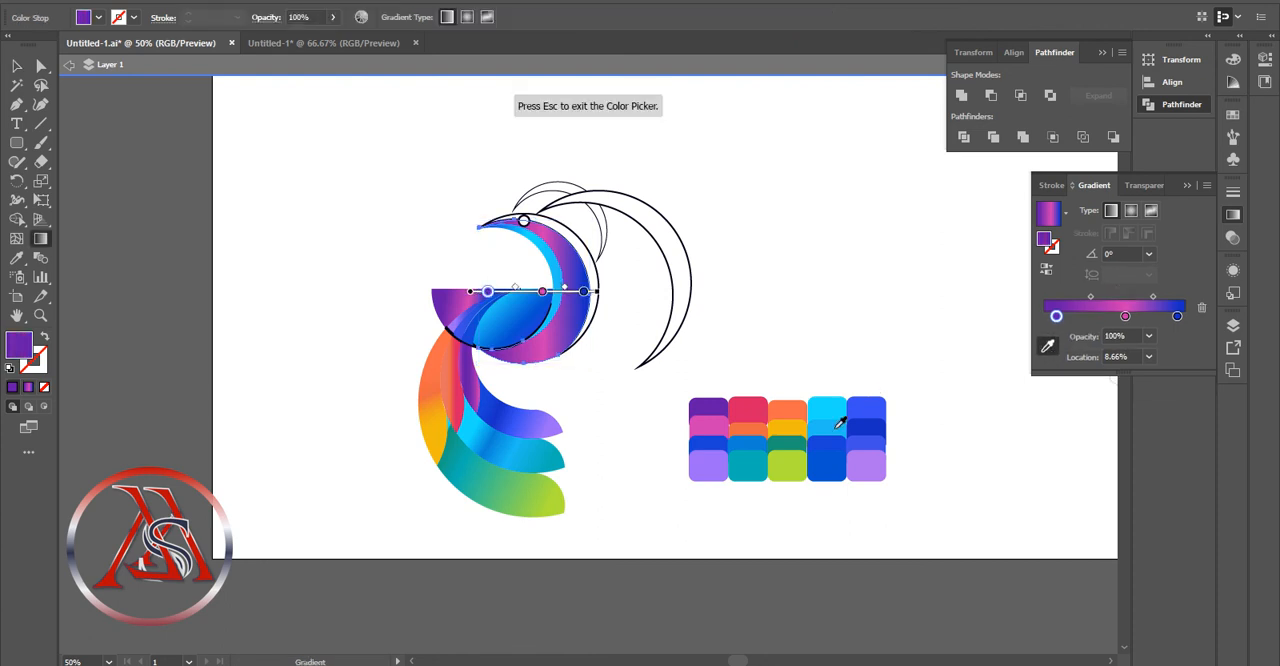
click(837, 428)
click(1125, 317)
click(1048, 347)
click(827, 428)
drag(1125, 317, 1162, 297)
click(1145, 319)
key(v)
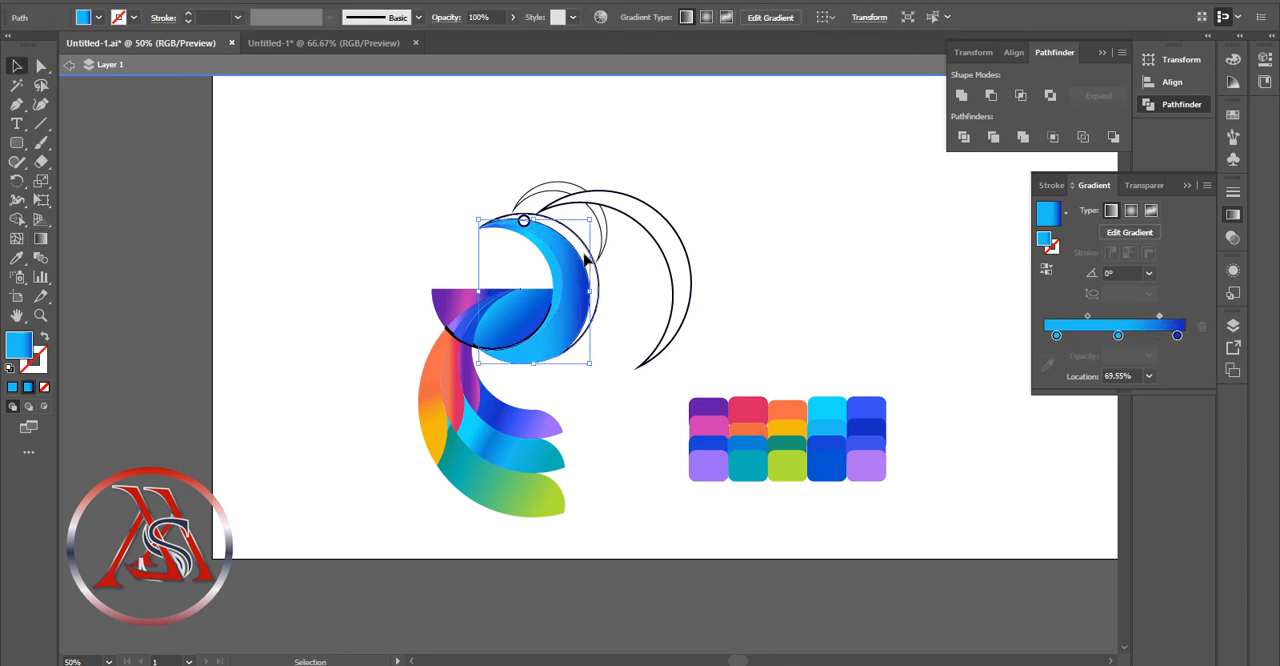
Fill the outer crescent with the blue gradient, moving its dark blue stop to the start and a light blue stop to 41.06%
click(589, 257)
click(1043, 240)
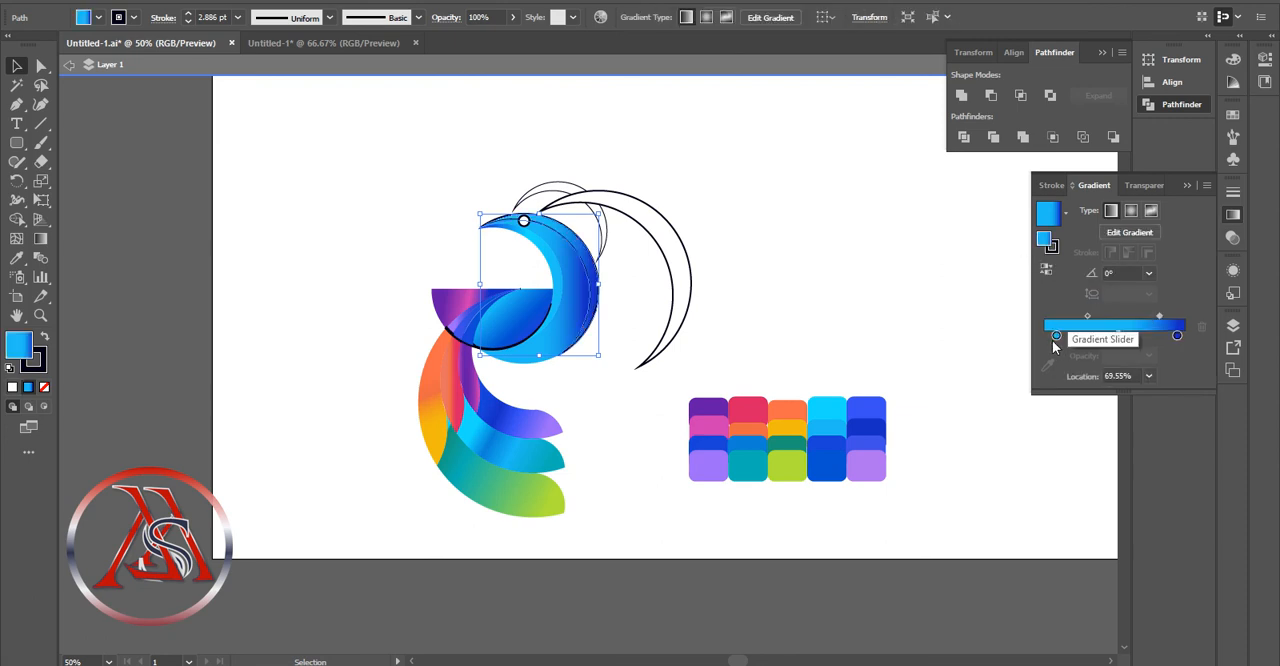
drag(1178, 337, 1104, 340)
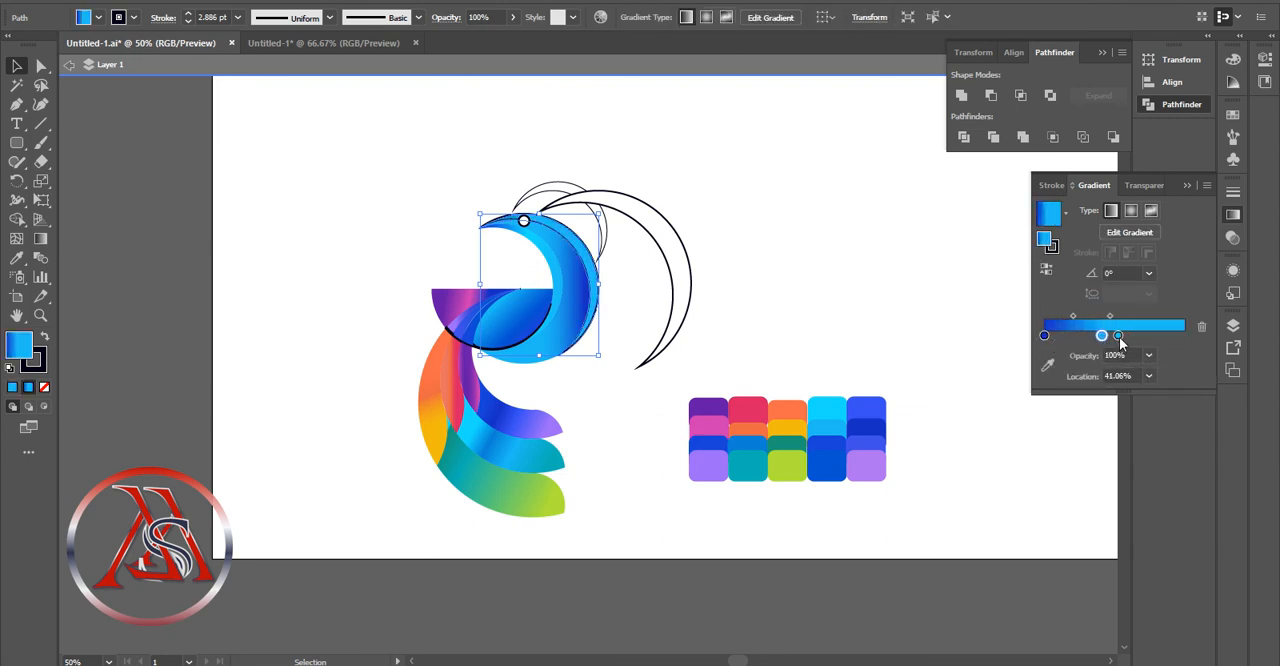
Move the outer crescent's other light blue stop to 87.43% and recolor the 41.06% stop with palette medium blue
click(1048, 366)
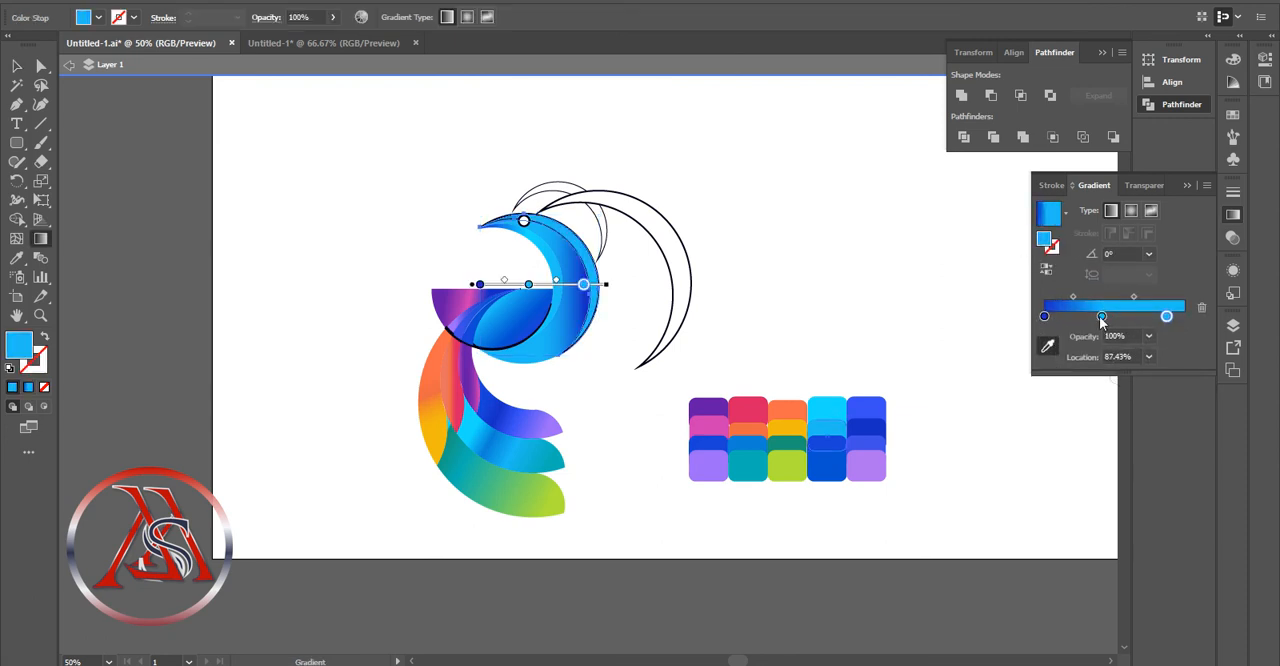
click(759, 441)
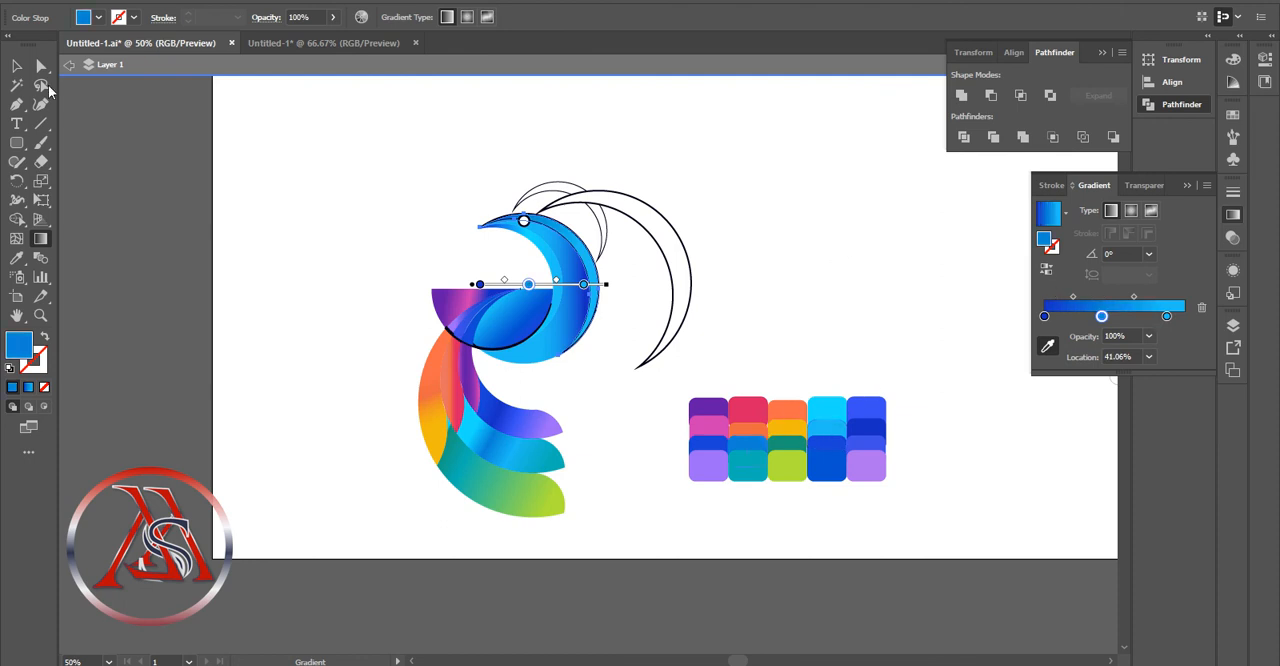
click(16, 66)
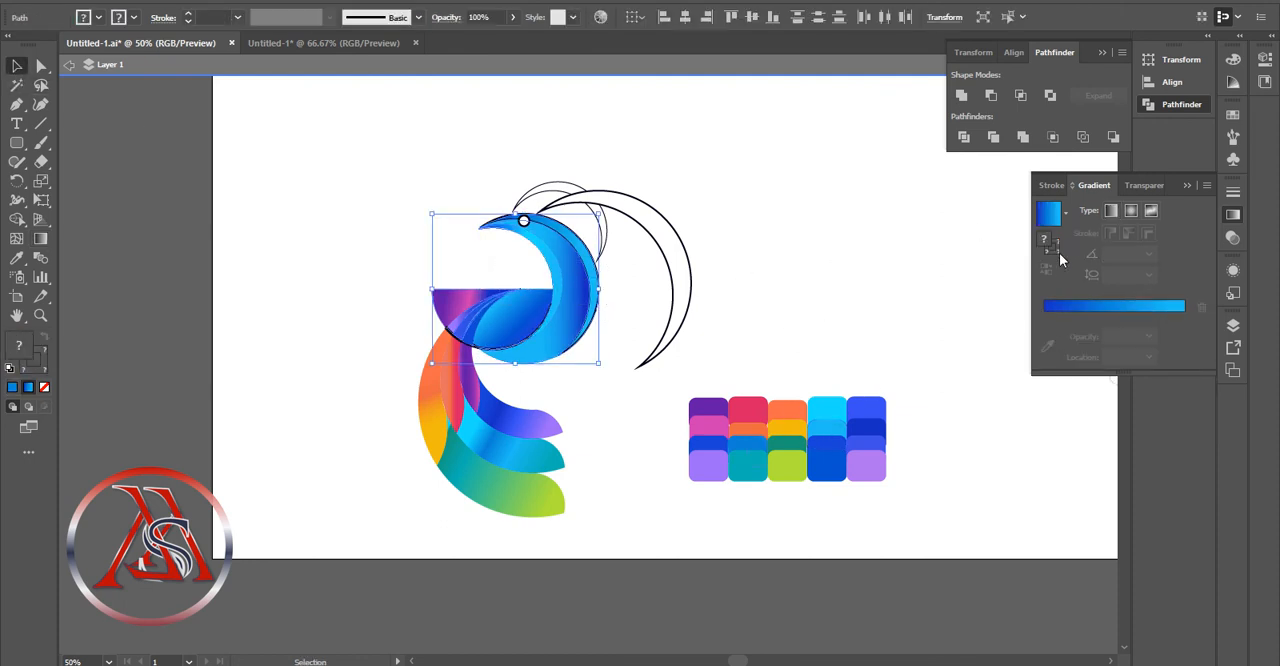
Remove the outlines from the gradient-filled crescents and half-circle pieces together
click(133, 17)
click(14, 52)
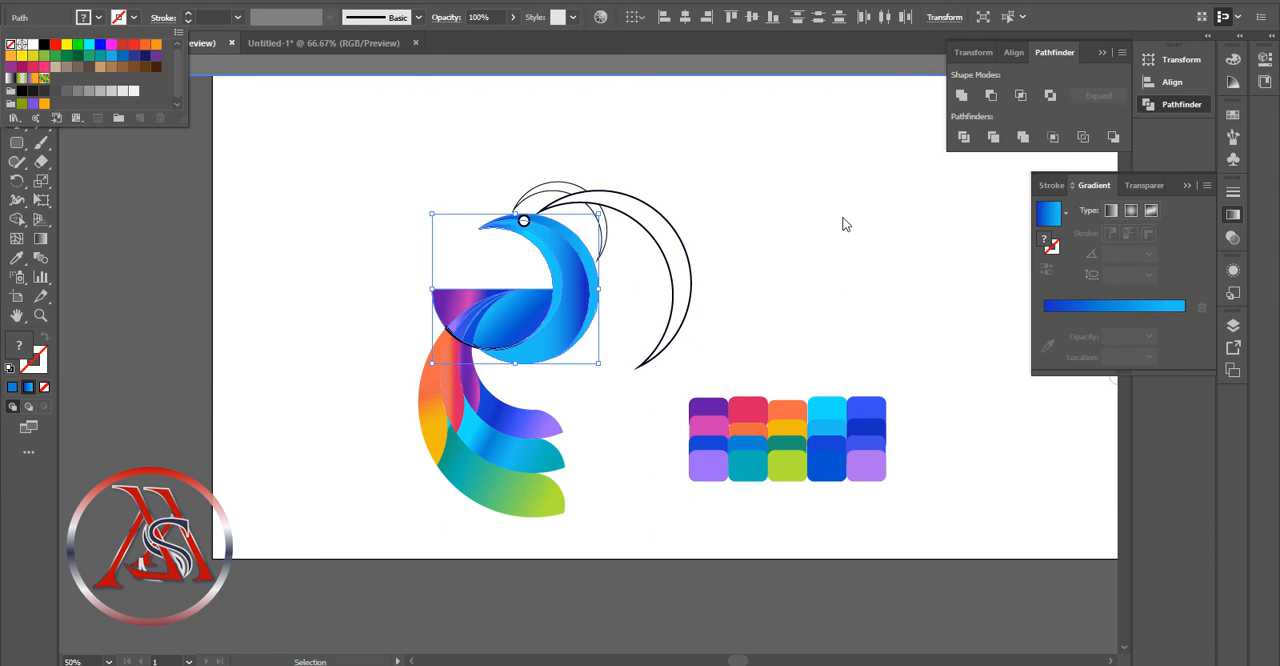
click(505, 172)
Delete the long black-outlined slivers along the half circle's lower curved edge
click(537, 338)
click(645, 360)
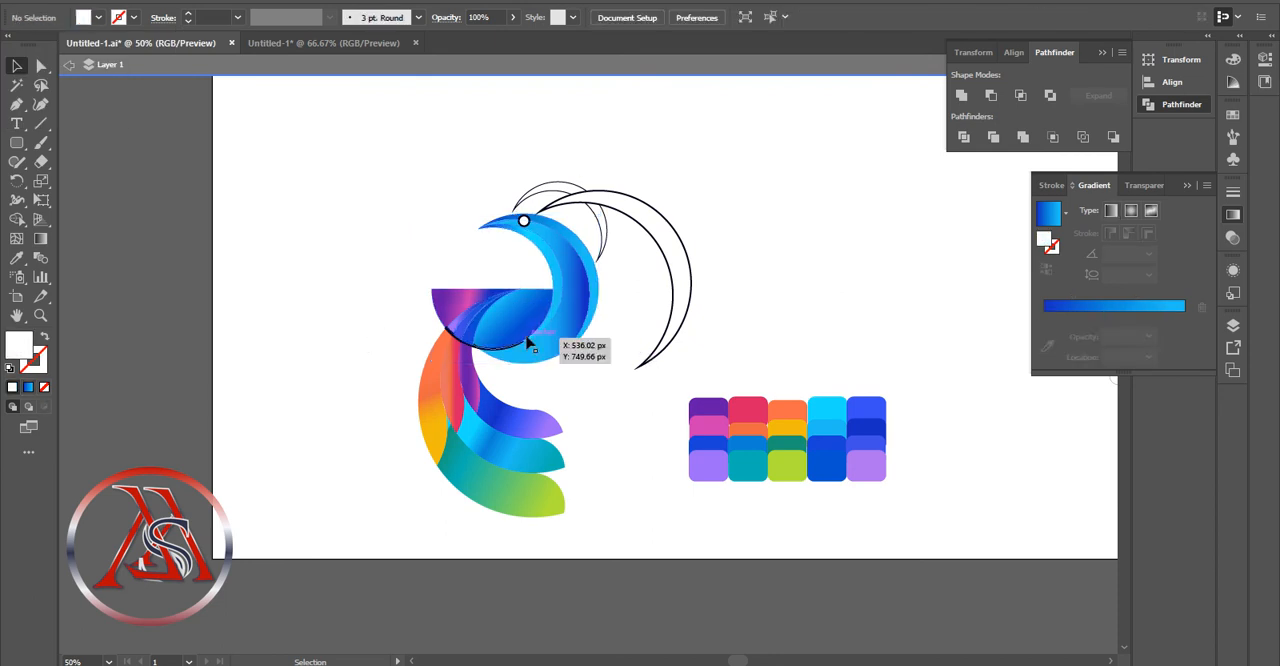
click(457, 340)
key(Delete)
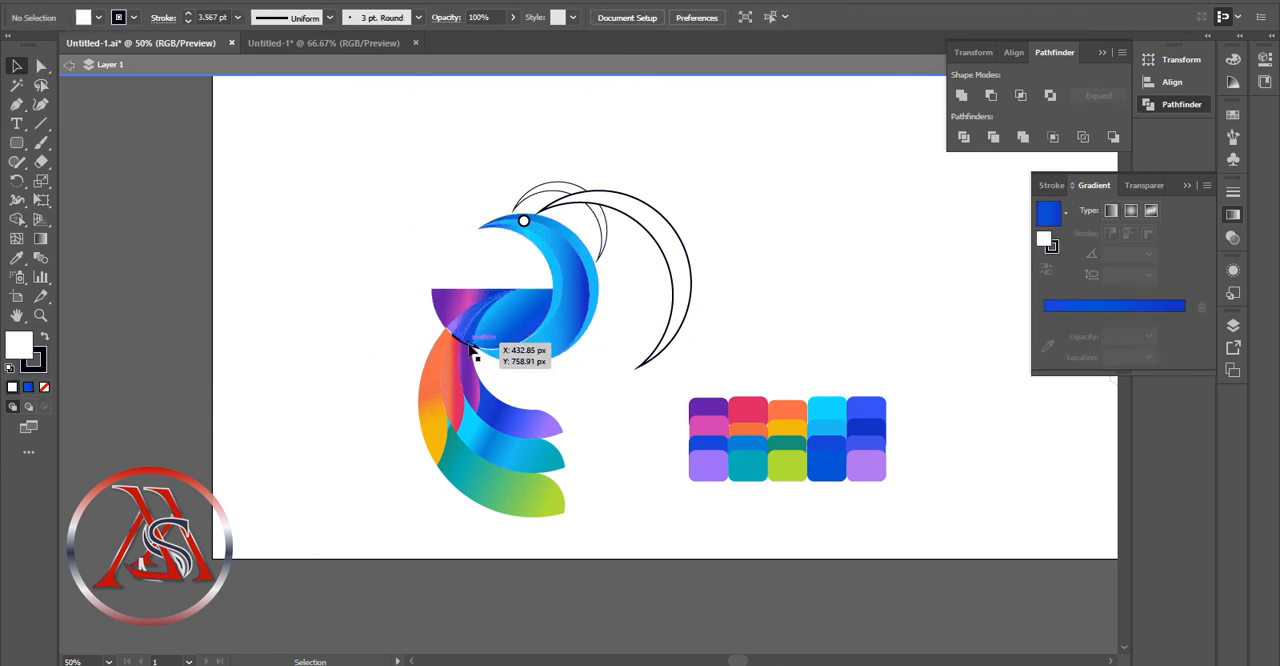
click(457, 337)
key(Delete)
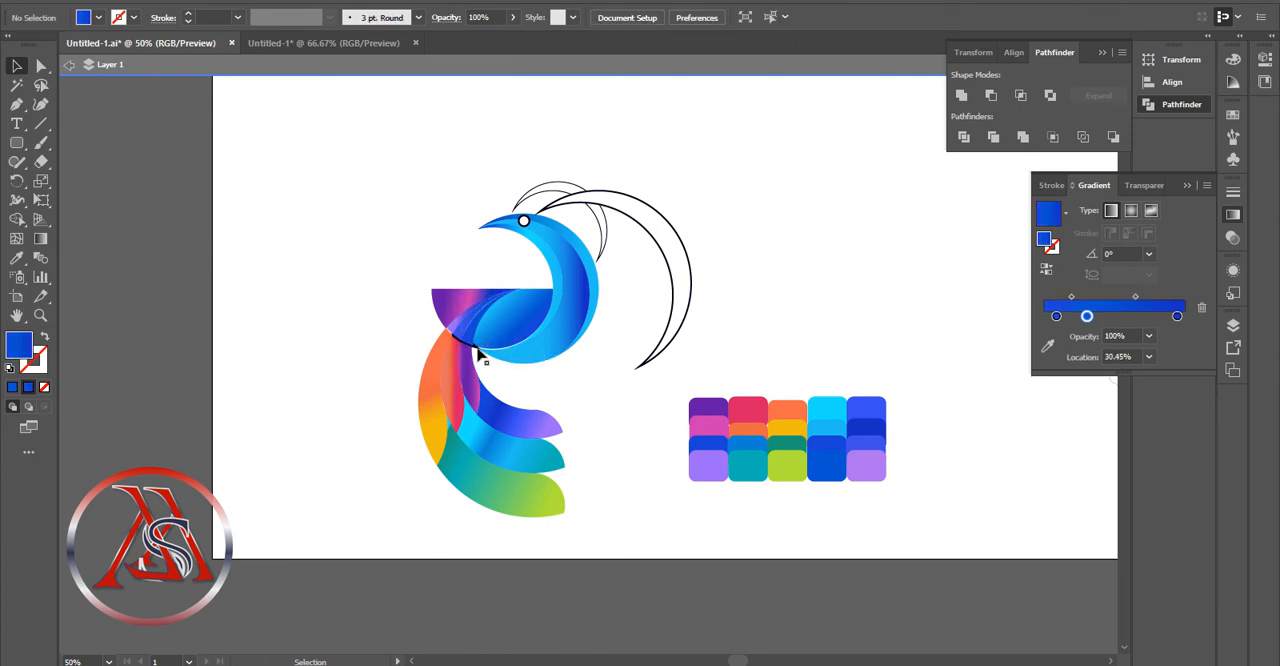
Send the purple strip just below the half circle to the back of the stacking order
click(39, 315)
click(465, 354)
click(604, 350)
click(620, 355)
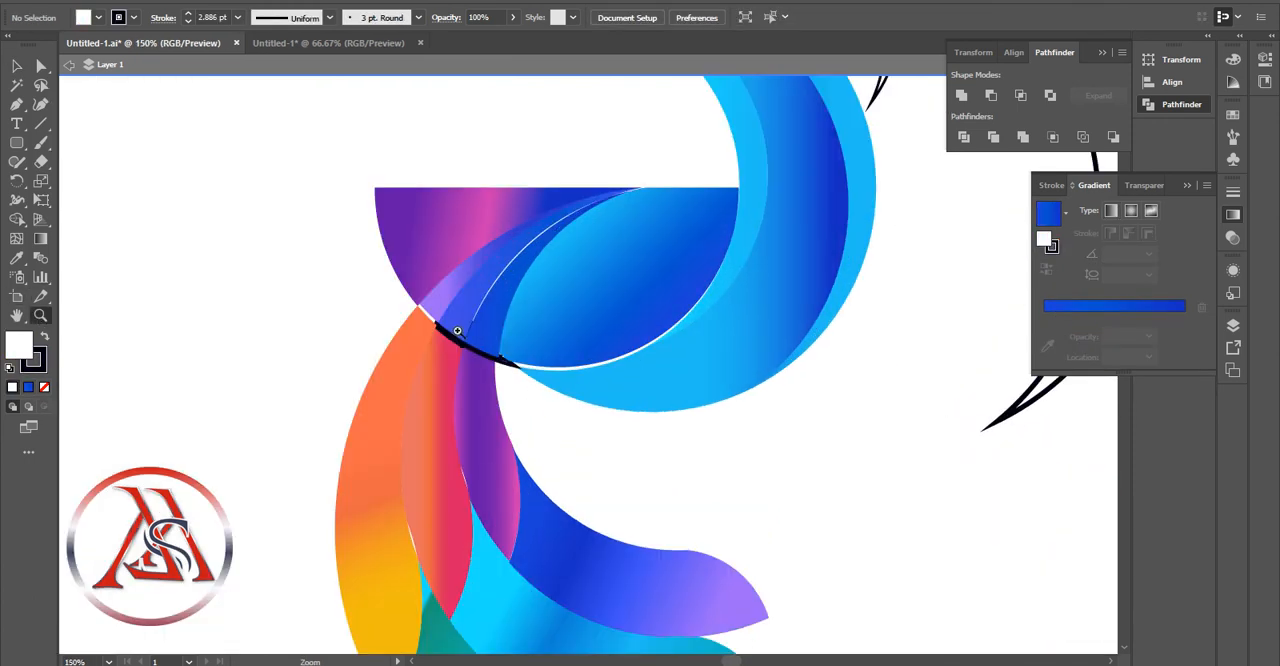
click(457, 339)
click(18, 66)
click(650, 394)
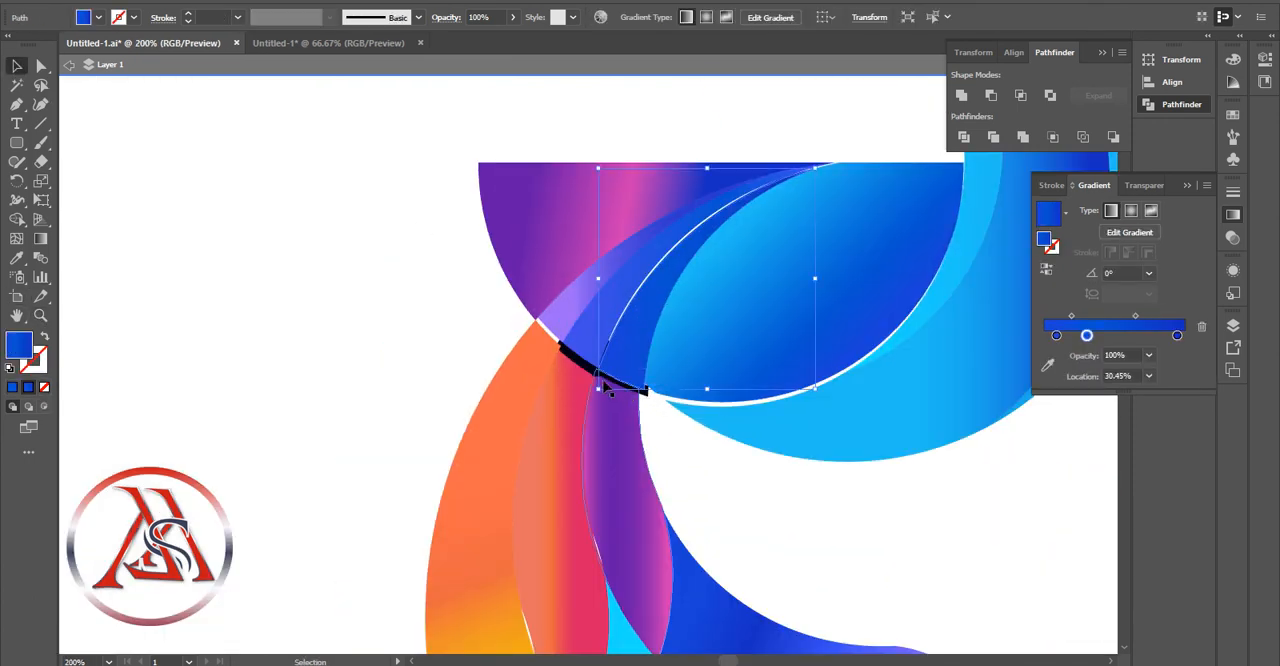
click(636, 368)
click(647, 398)
click(648, 399)
right_click(634, 411)
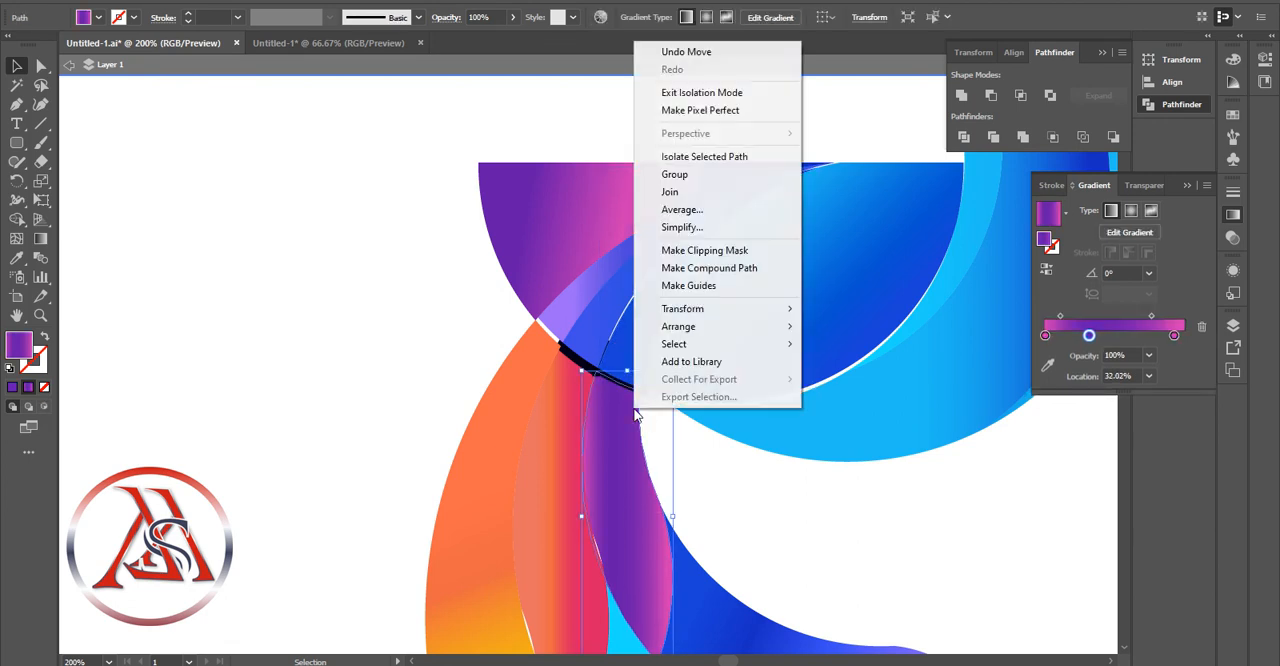
mouse_move(680, 326)
click(862, 343)
click(662, 420)
Send the half circle's dark blue middle strip to the back and delete the black sliver at its lower end
right_click(633, 301)
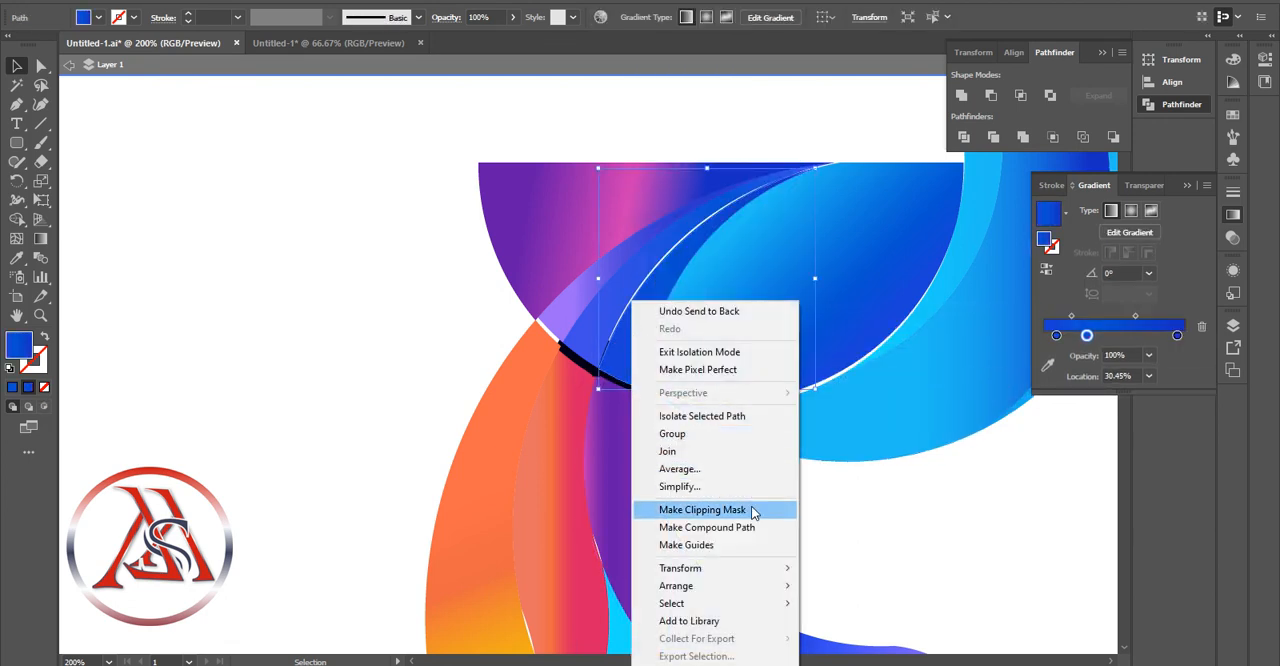
mouse_move(738, 590)
click(848, 638)
click(615, 378)
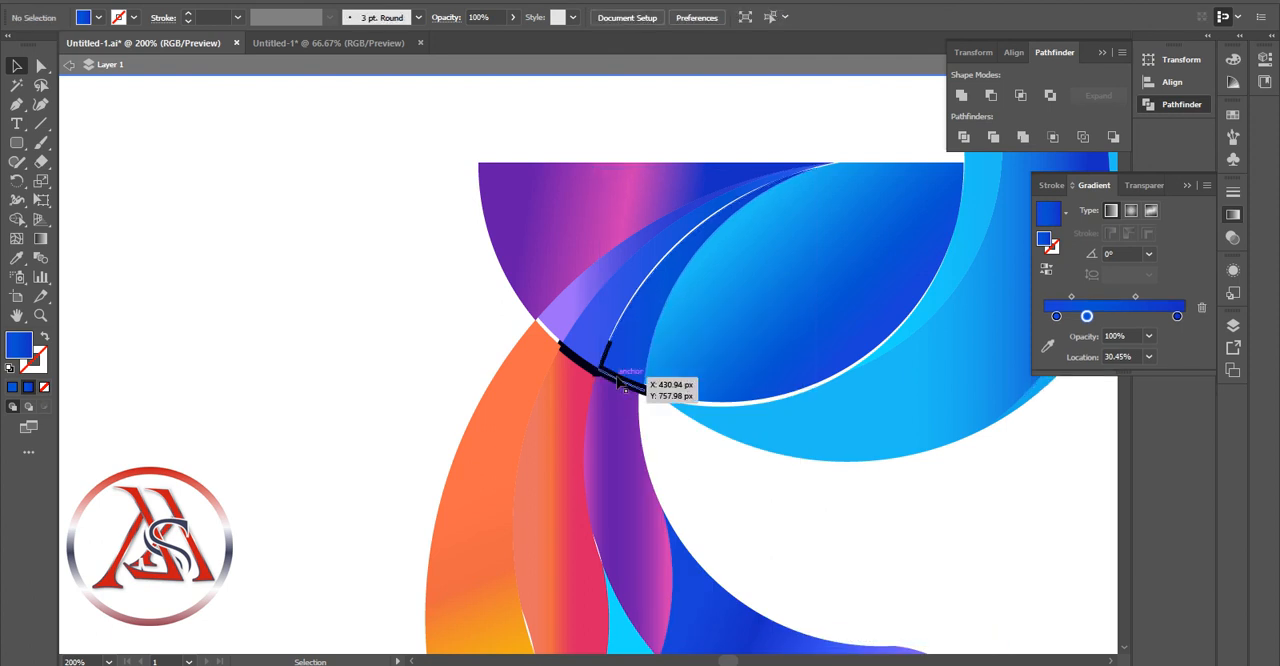
key(Delete)
Send the neighbouring blue strip backward and delete the remaining black slivers around its lower end
right_click(600, 362)
mouse_move(671, 260)
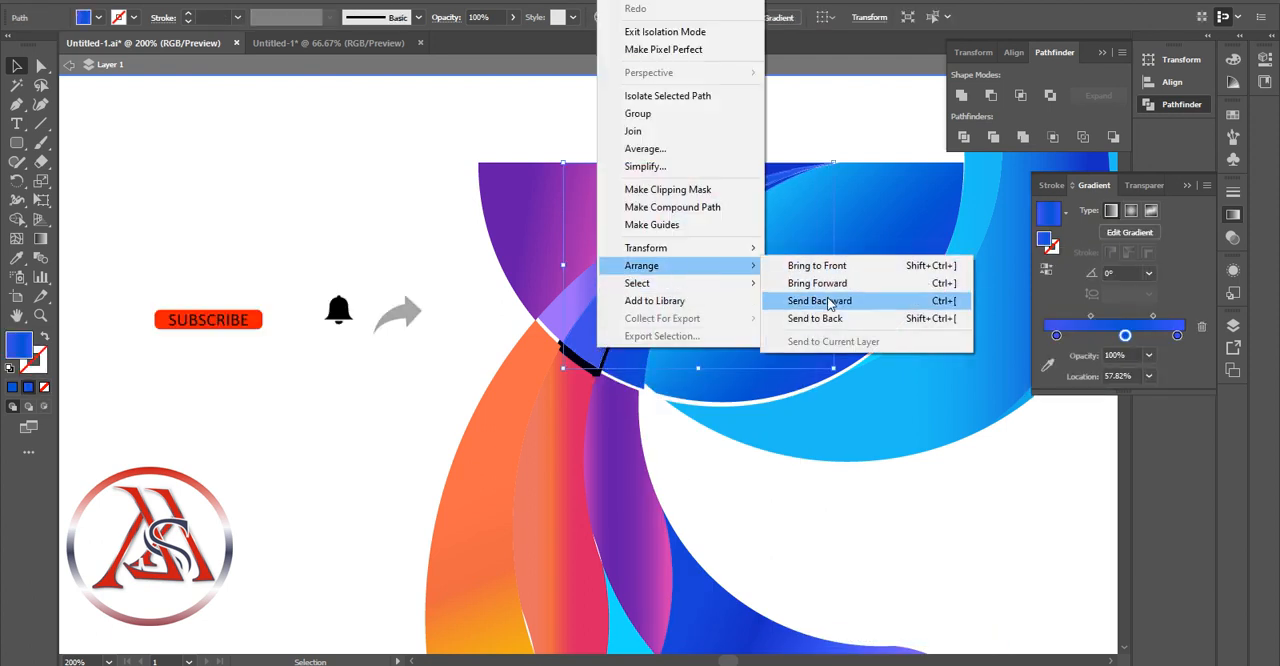
click(900, 300)
click(592, 378)
click(582, 358)
key(Delete)
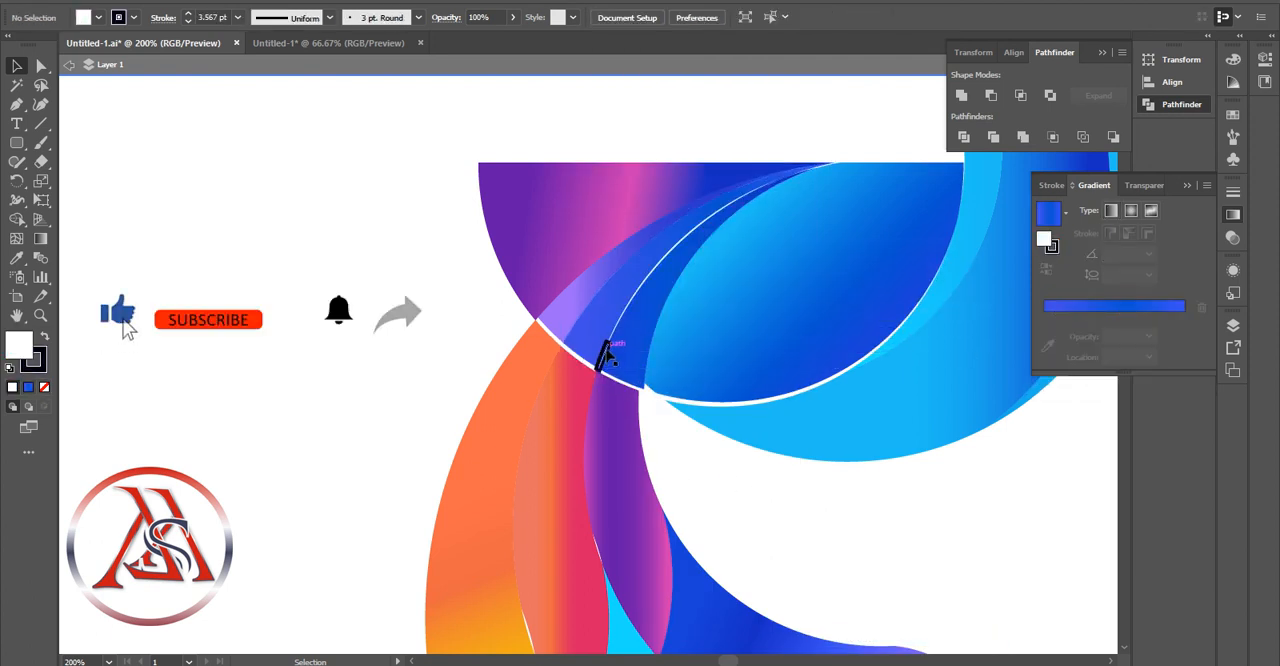
click(605, 352)
key(Delete)
Nudge the half circle's blue strip, violet strip and large purple-pink piece right to close the white gaps between them
click(616, 297)
key(Right)
click(602, 263)
key(Right)
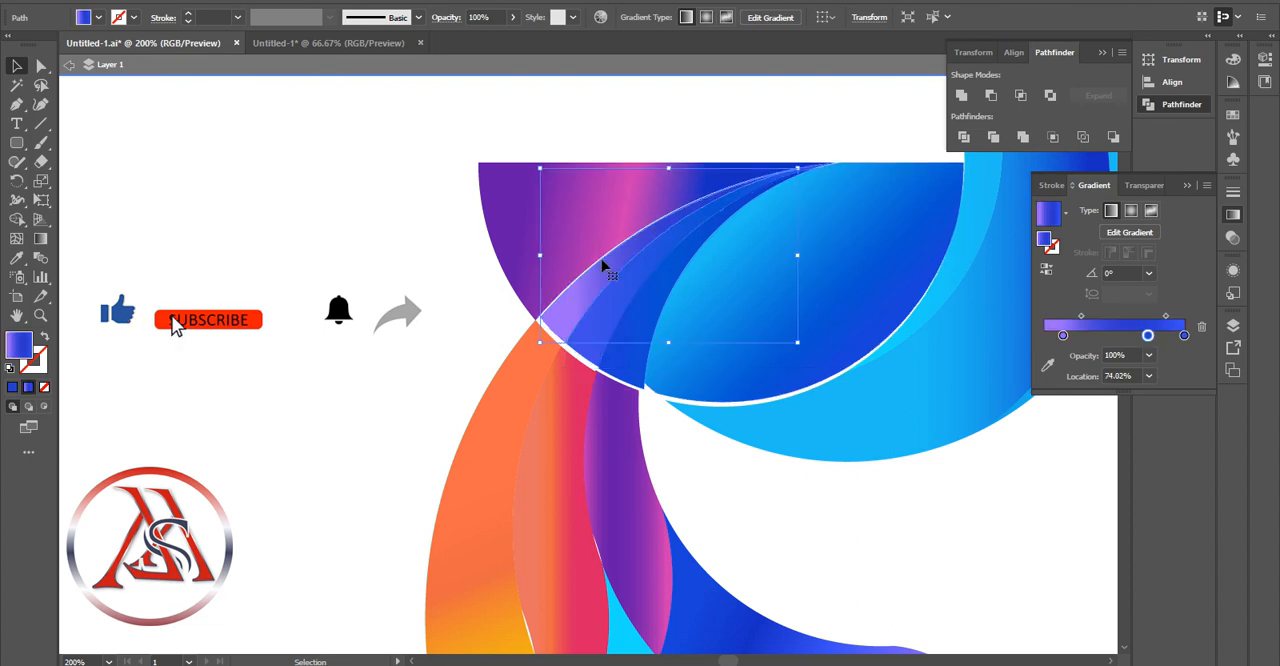
click(572, 242)
key(Right)
Nudge the orange and red arm pieces and the purple strip against the half circle's lower edge
click(542, 346)
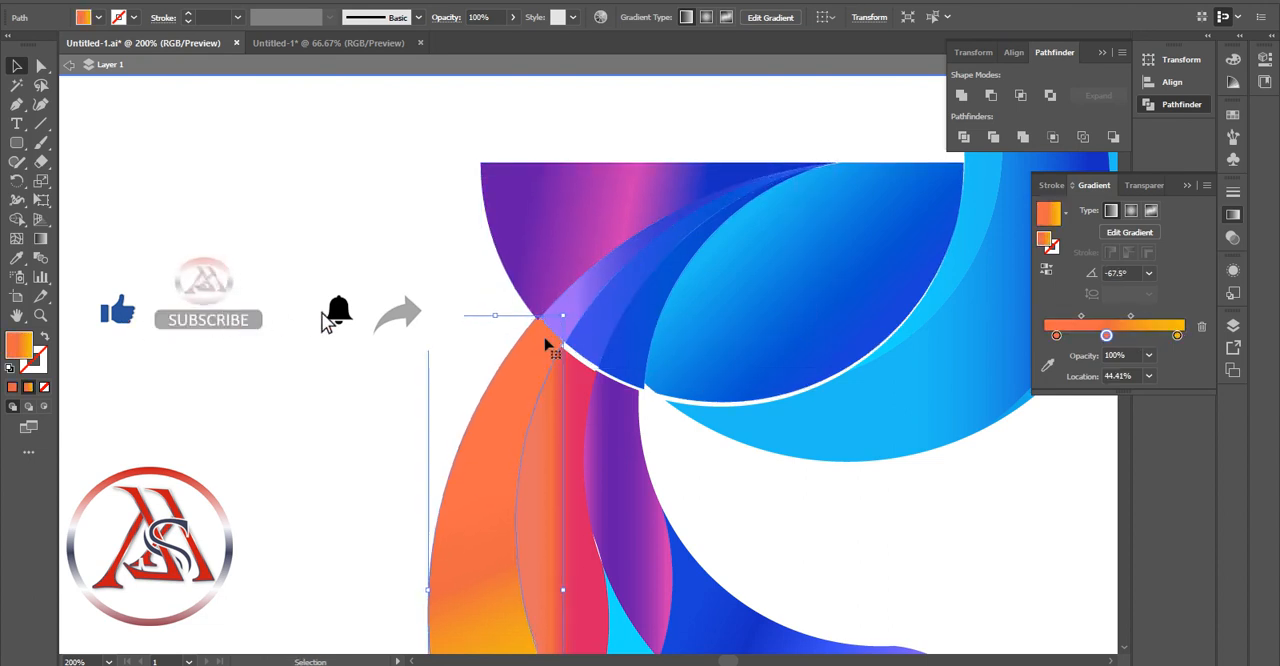
key(Right)
click(598, 394)
click(632, 402)
key(Up)
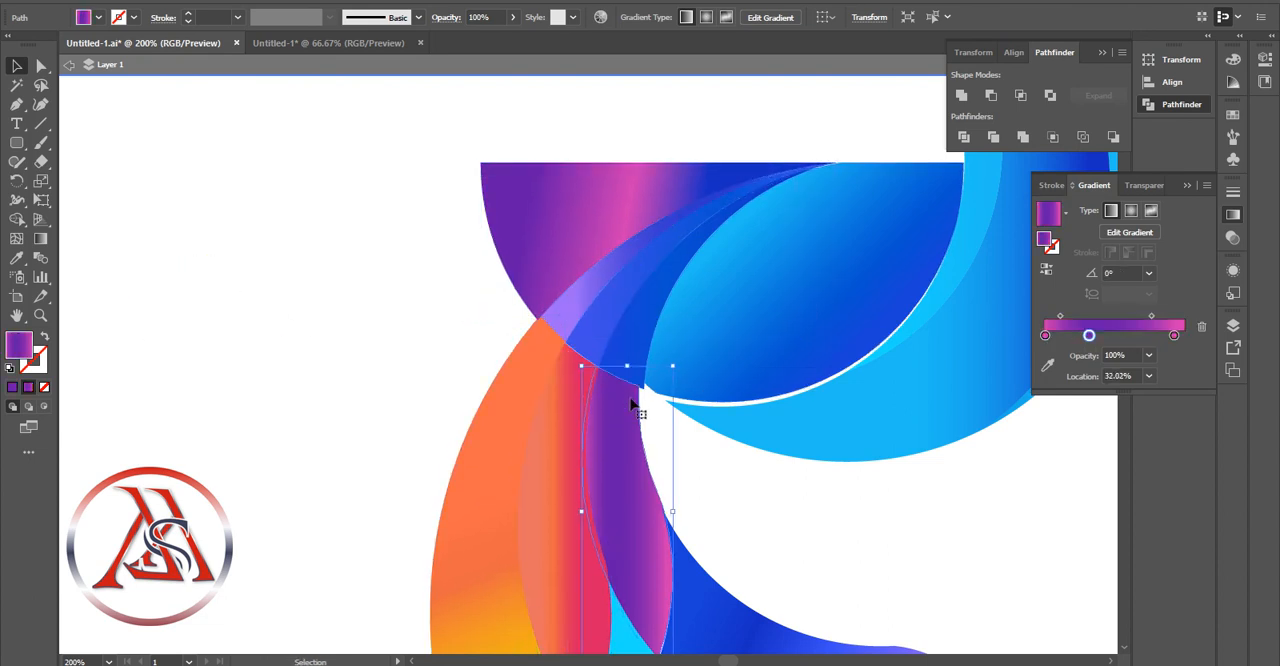
Nudge the head's large light blue lower crescent against the blue leaf's lower edge to close the white gap
click(716, 395)
click(845, 450)
key(Up)
key(Up)
key(Left)
key(Left)
key(Down)
key(Down)
key(Down)
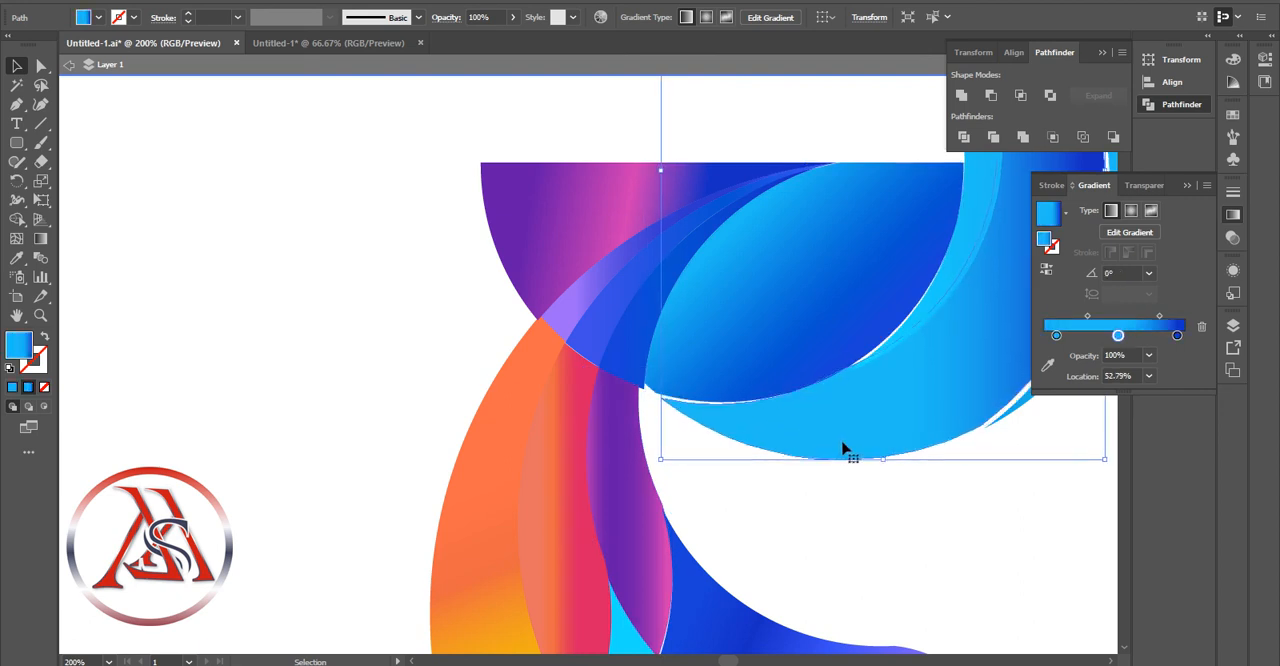
key(Left)
click(965, 243)
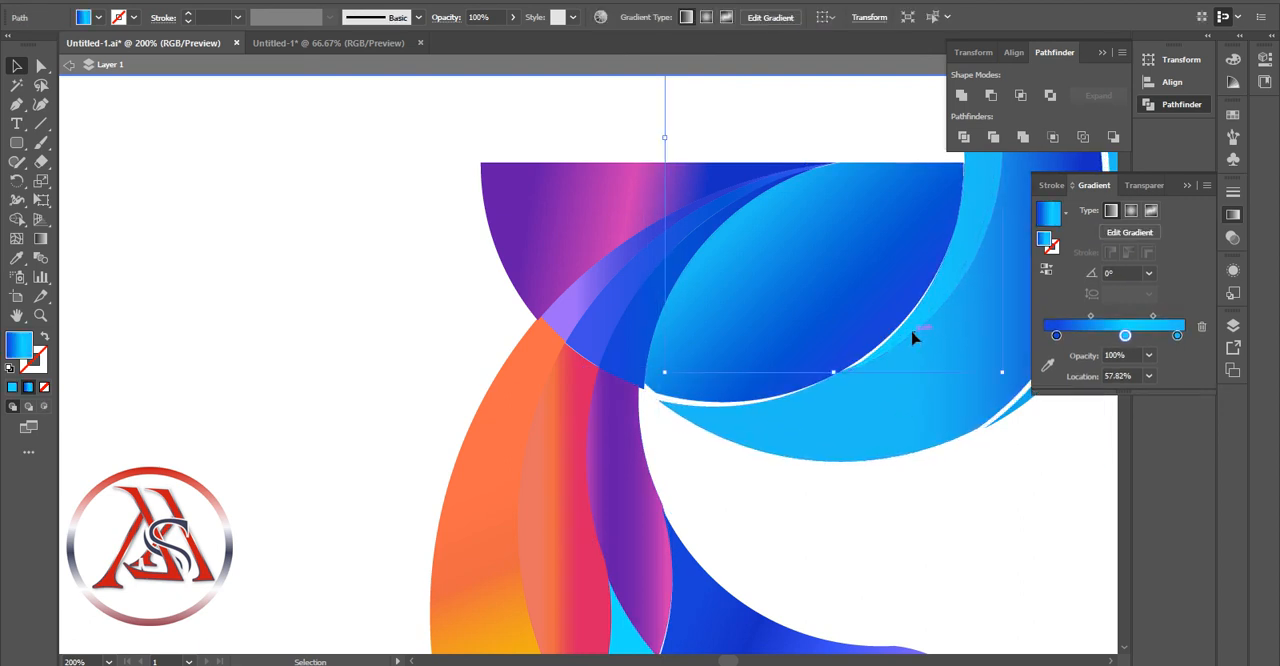
click(800, 420)
key(Up)
key(Up)
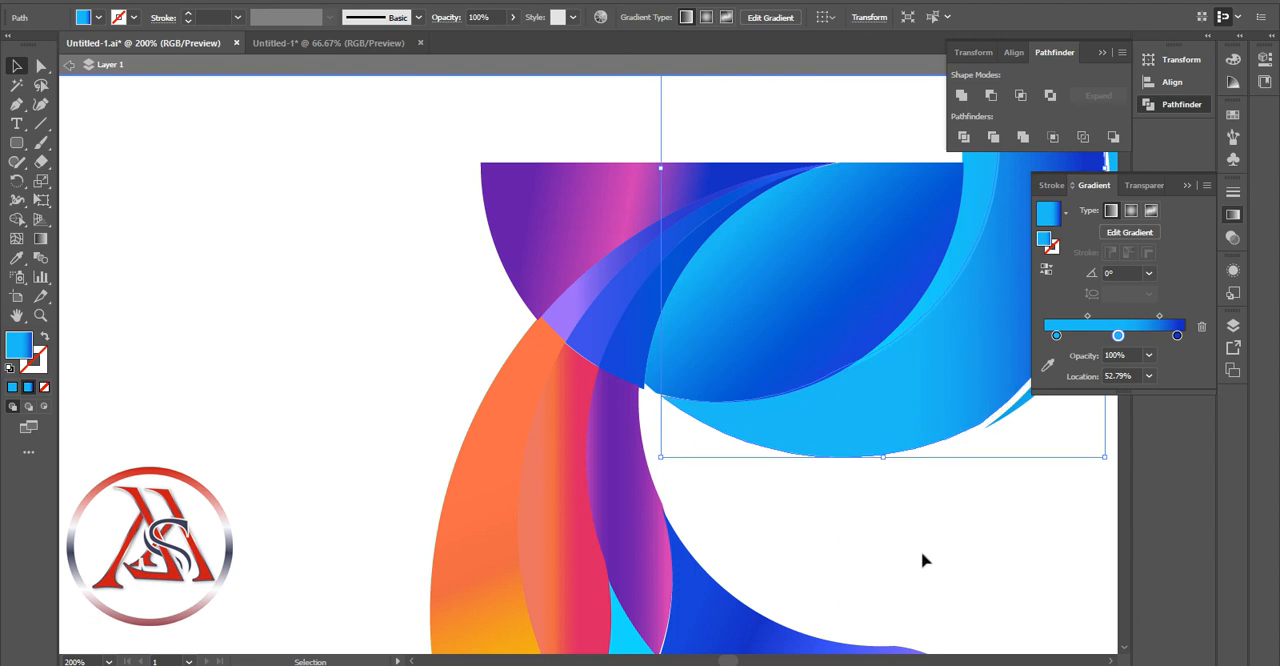
click(923, 556)
Nudge the outer blue crescent up to close the white gap at its lower end
click(1034, 391)
key(Up)
key(Up)
key(Up)
key(Up)
key(Up)
key(Up)
click(980, 507)
Nudge the outer blue crescent left and adjust the inner head crescents to close the white lines along the head
click(40, 315)
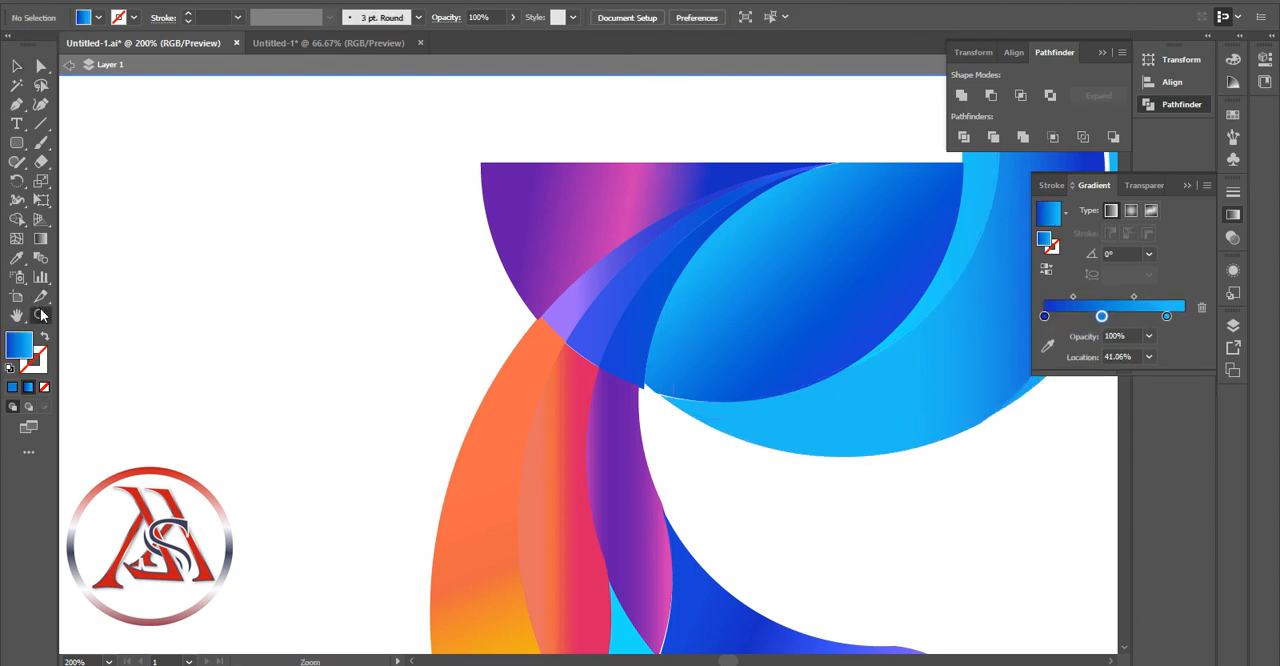
alt+click(713, 463)
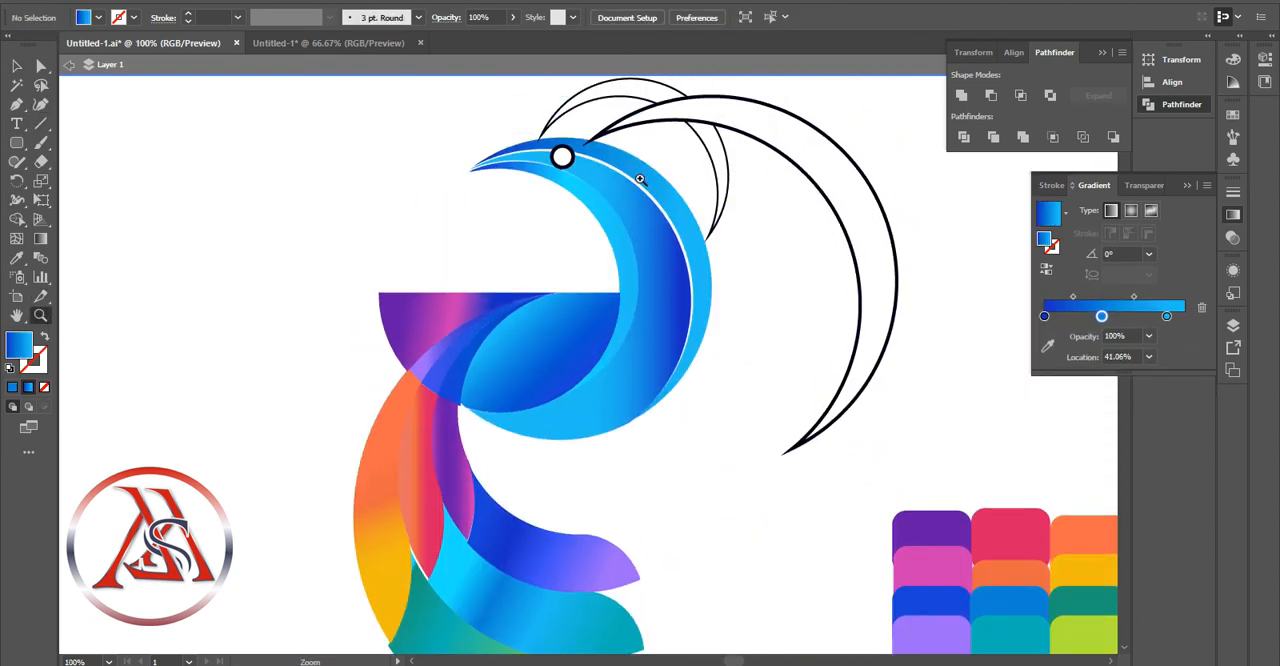
key(v)
click(646, 183)
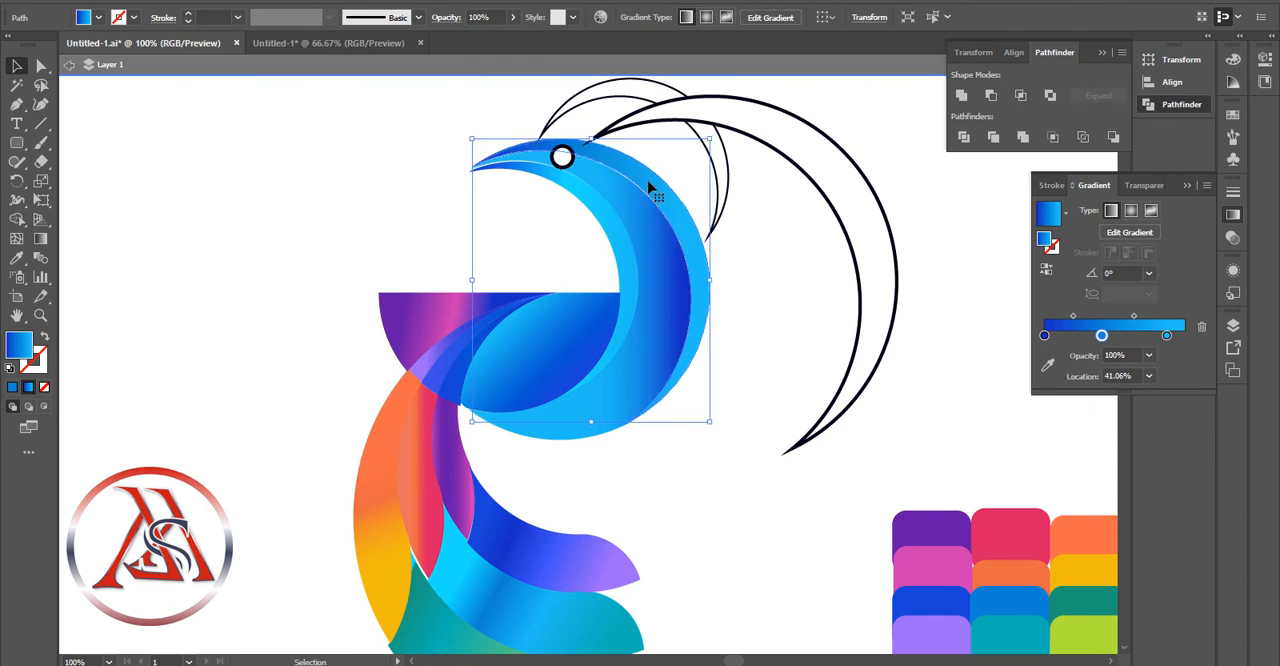
click(562, 164)
click(518, 168)
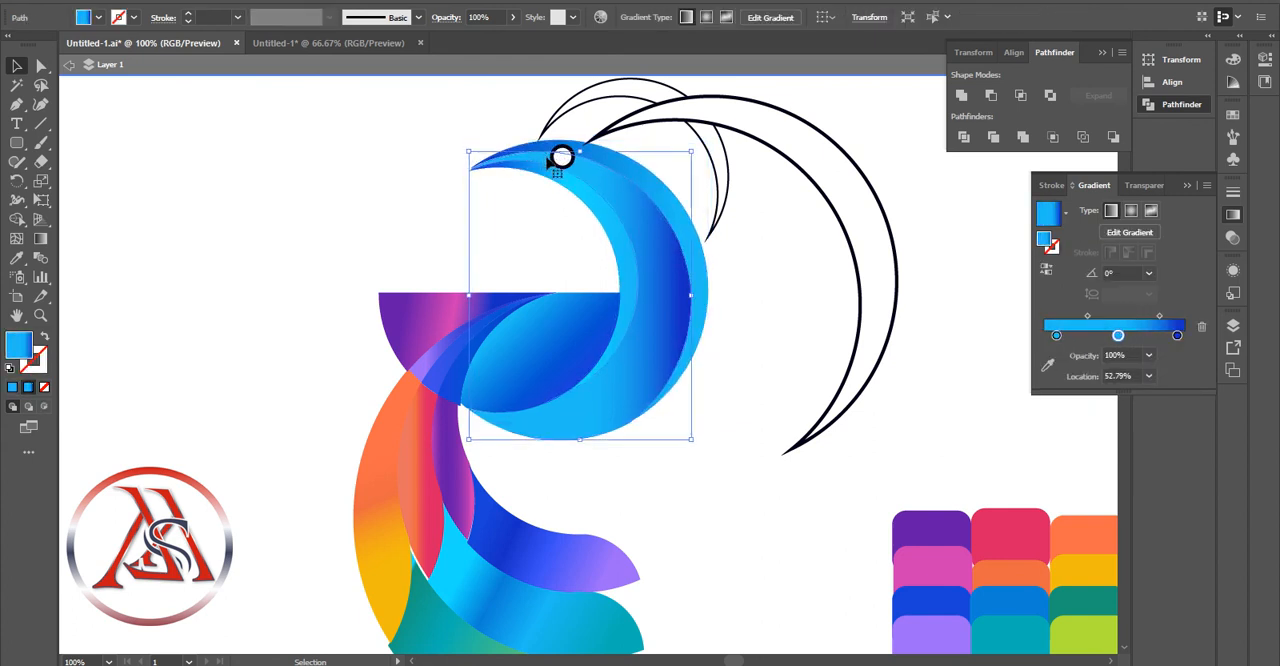
click(705, 494)
Nudge the green and cyan arms right to close the gaps beside the yellow and red pieces, and check the violet arm's edges
click(423, 600)
click(460, 600)
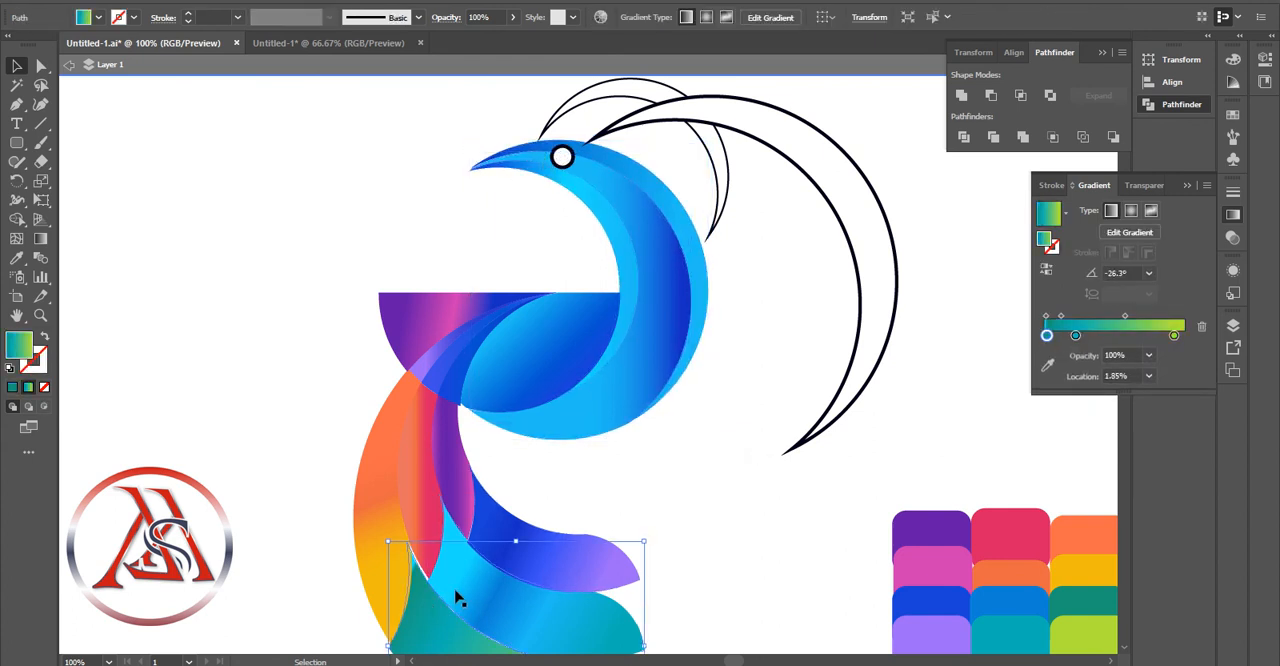
key(Right)
key(Right)
click(460, 594)
key(Right)
click(536, 536)
click(686, 539)
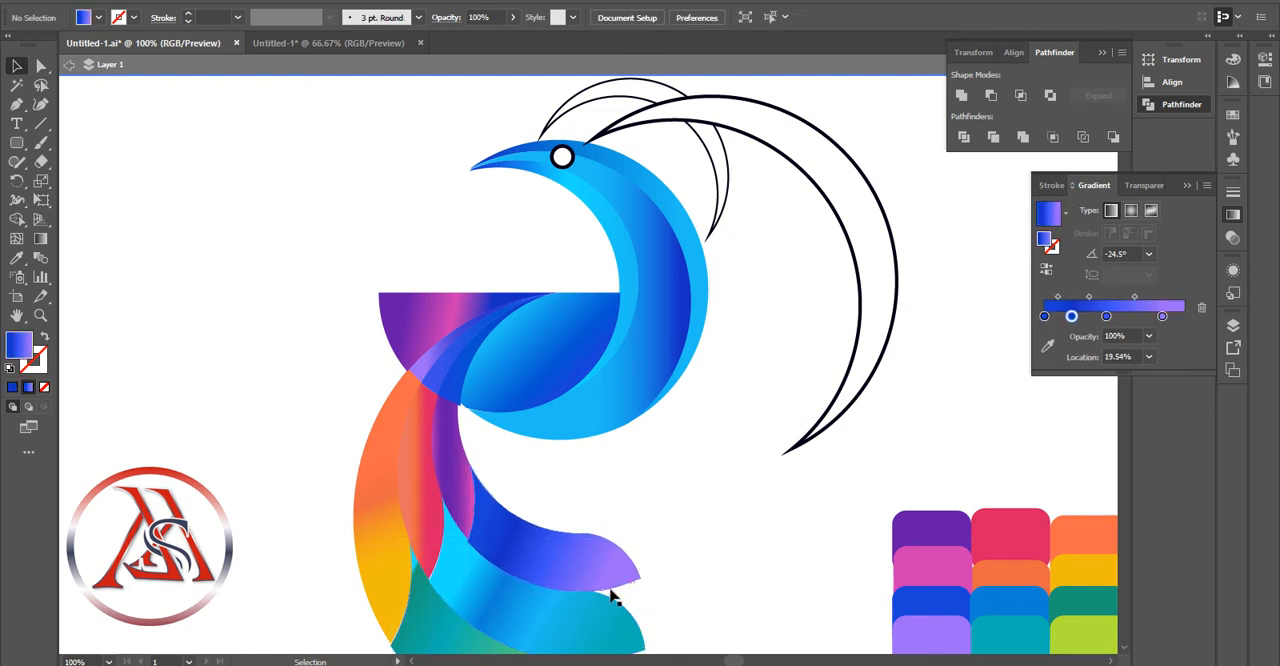
click(615, 598)
click(677, 534)
click(582, 531)
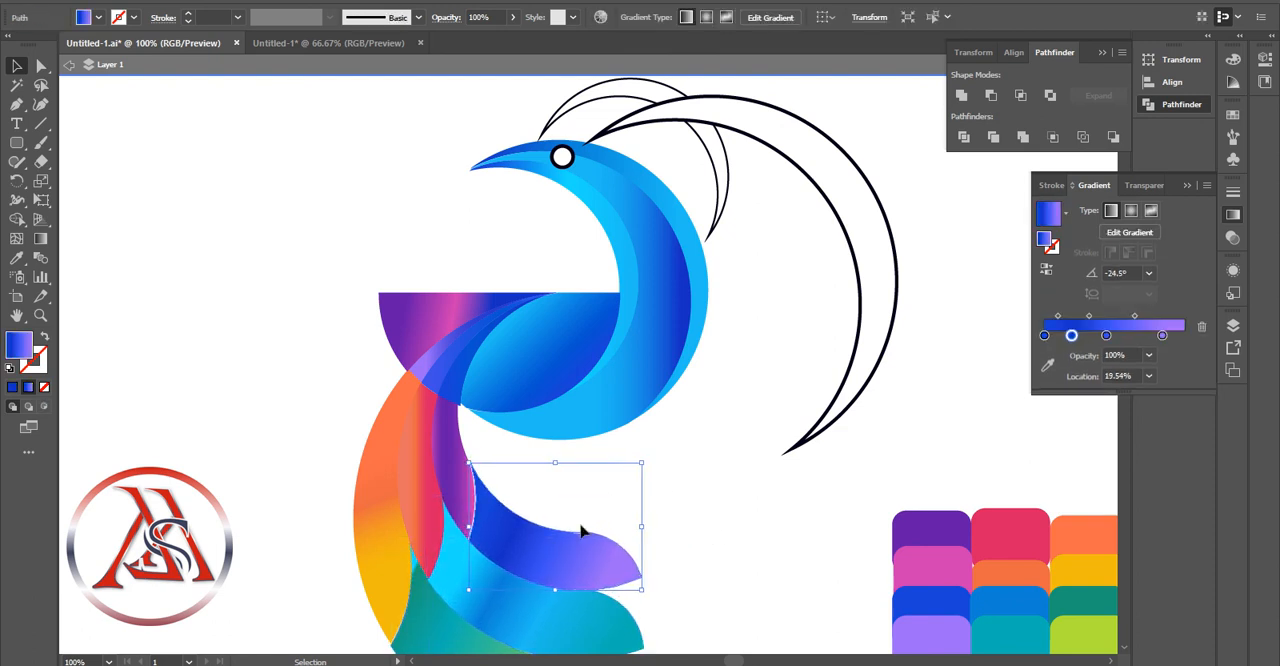
click(684, 527)
Fill the large and the thin crest crescents above the head with the blue-violet gradient
scroll(686, 529, down, 2)
scroll(690, 545, up, 3)
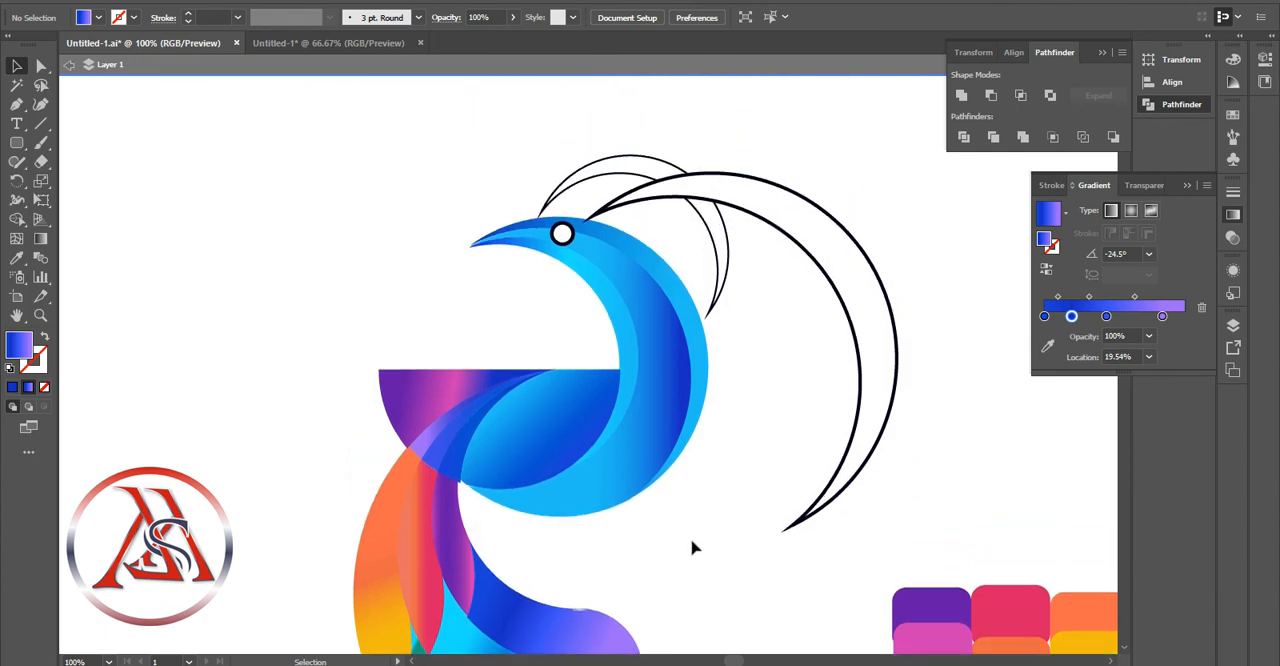
scroll(693, 547, down, 1)
alt+click(624, 324)
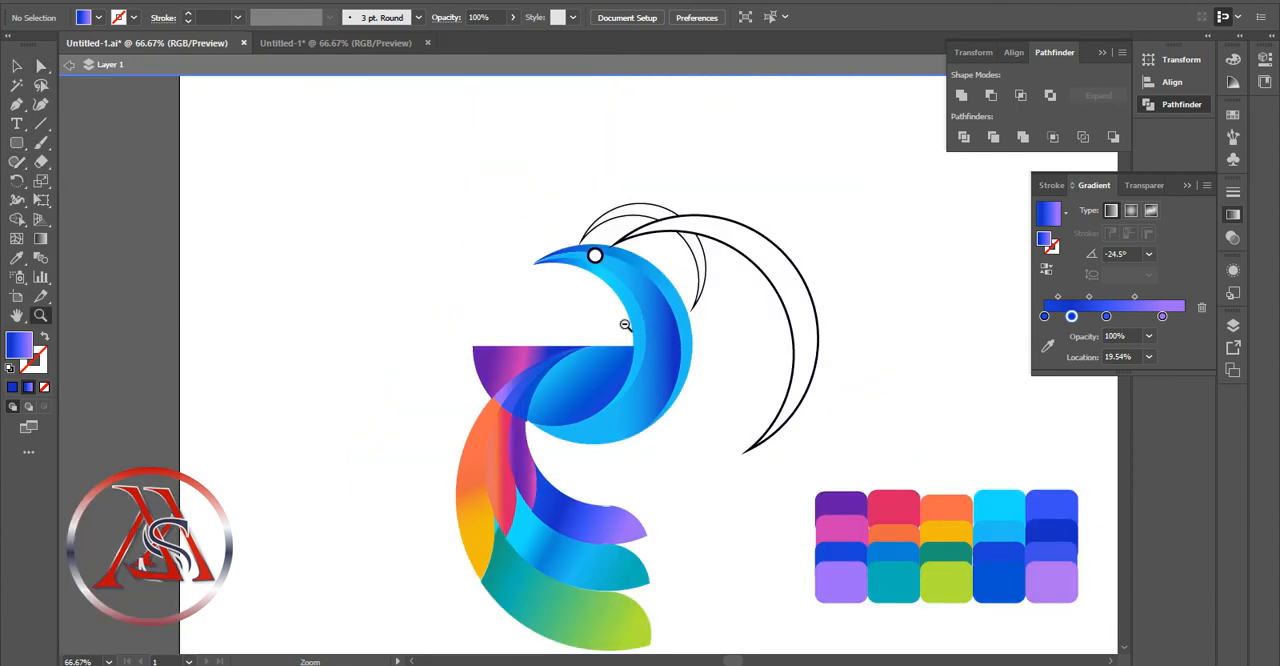
click(19, 66)
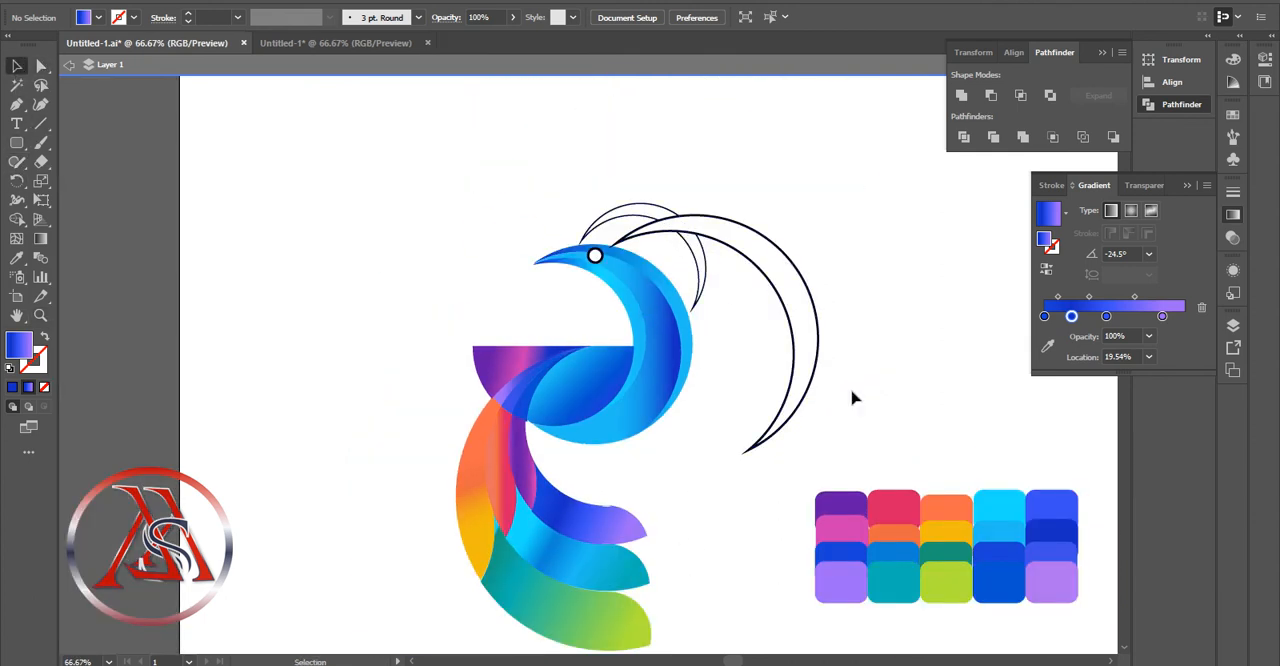
click(1000, 511)
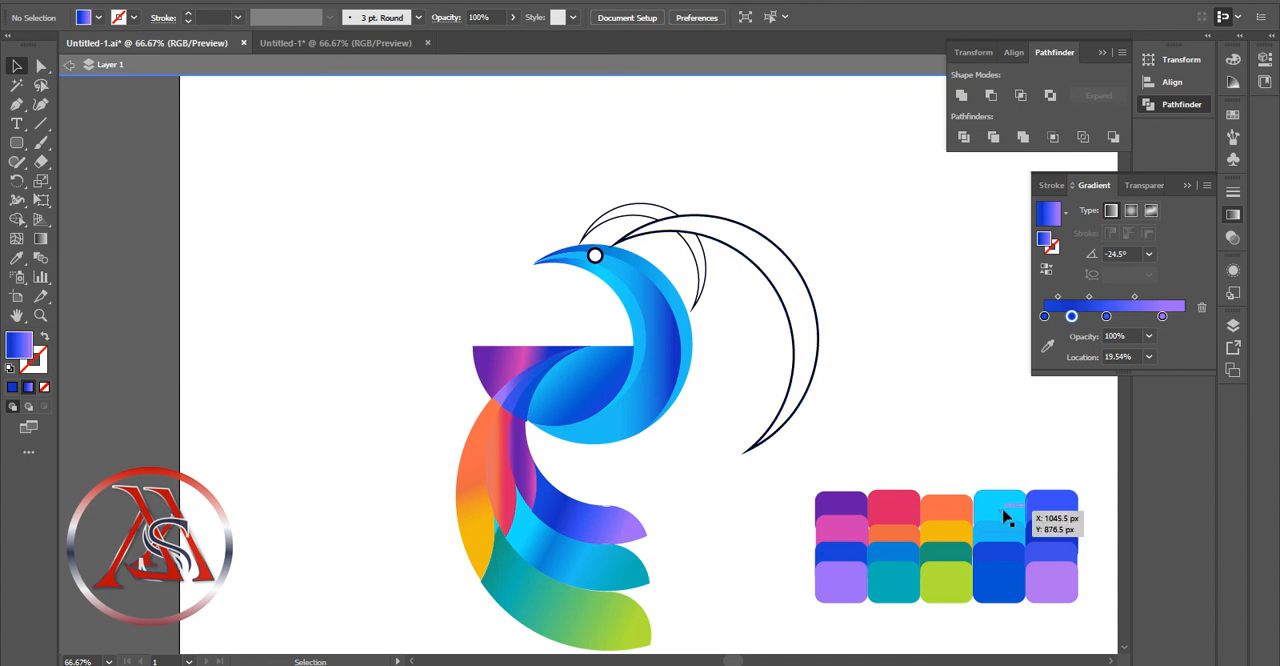
click(679, 228)
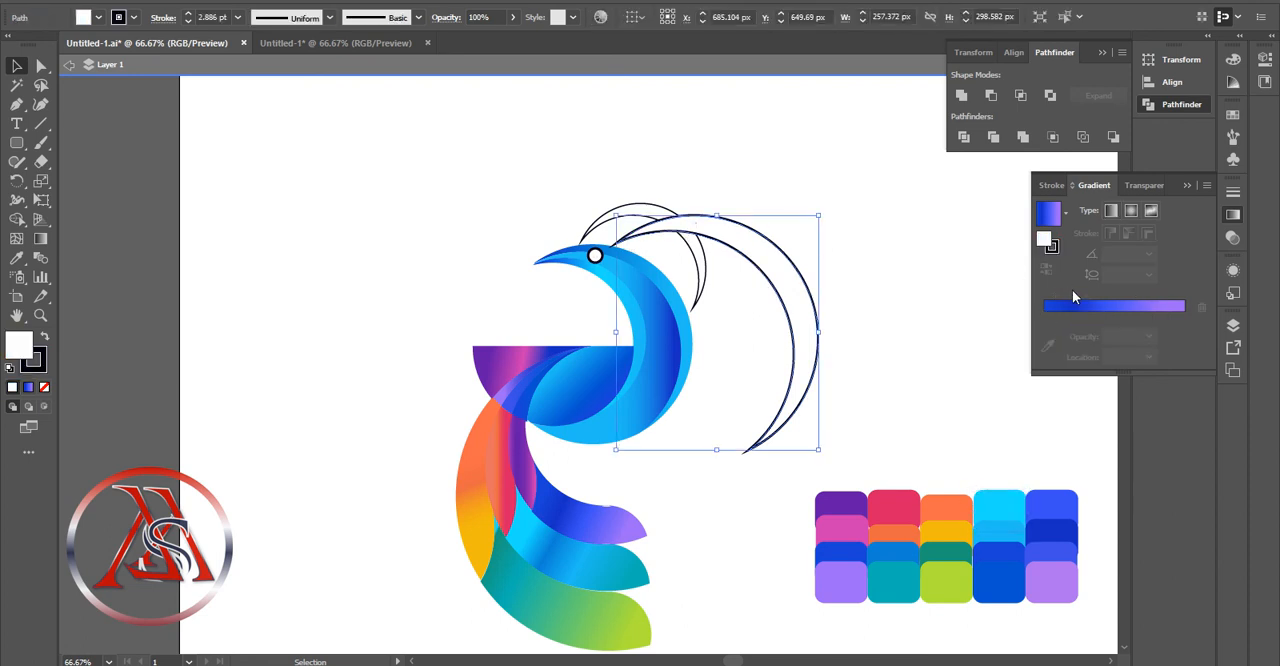
click(1073, 304)
click(638, 209)
double_click(1106, 312)
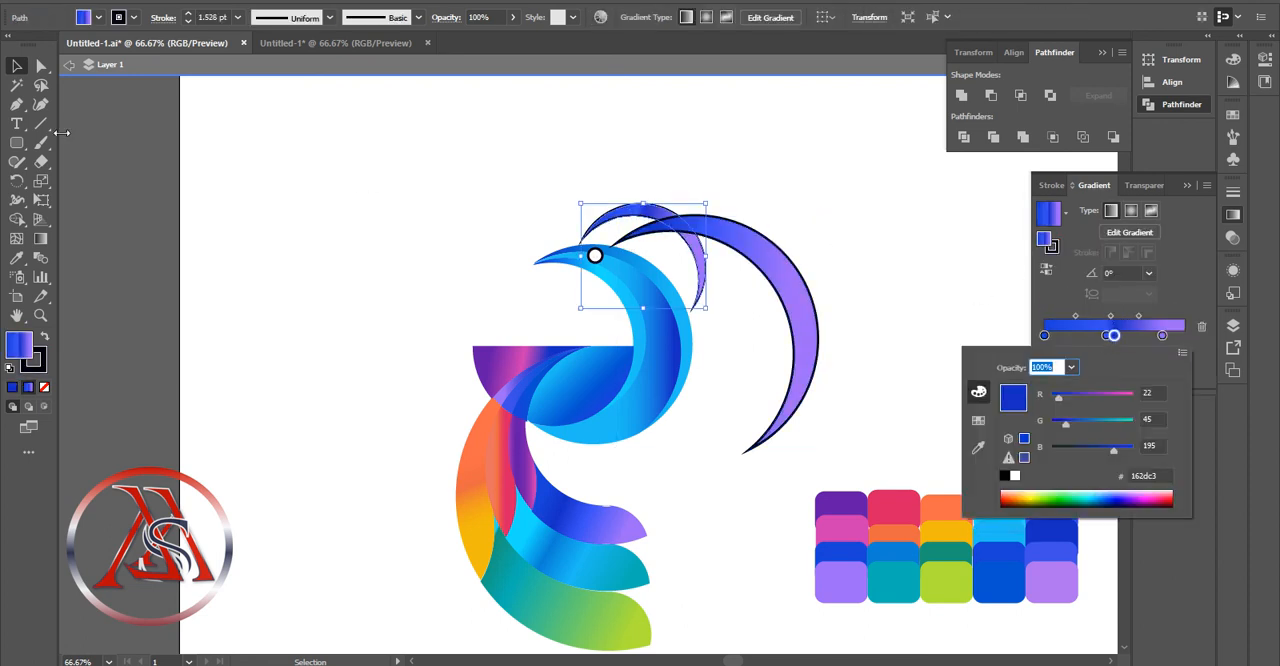
Recolour the thin crest crescent's gradient with pink-red, orange and dark blue stops, removing the violet stop and placing dark blue at 90.78%
click(1129, 232)
click(1047, 346)
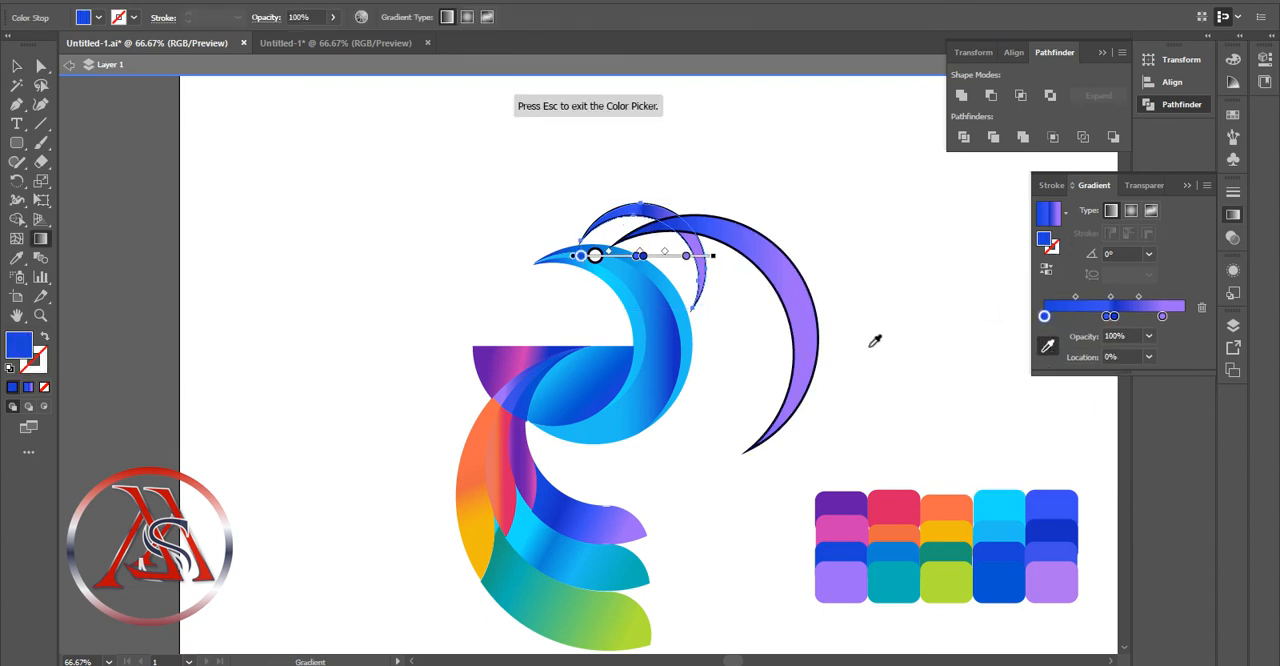
click(899, 501)
drag(1114, 316, 1143, 318)
click(1106, 316)
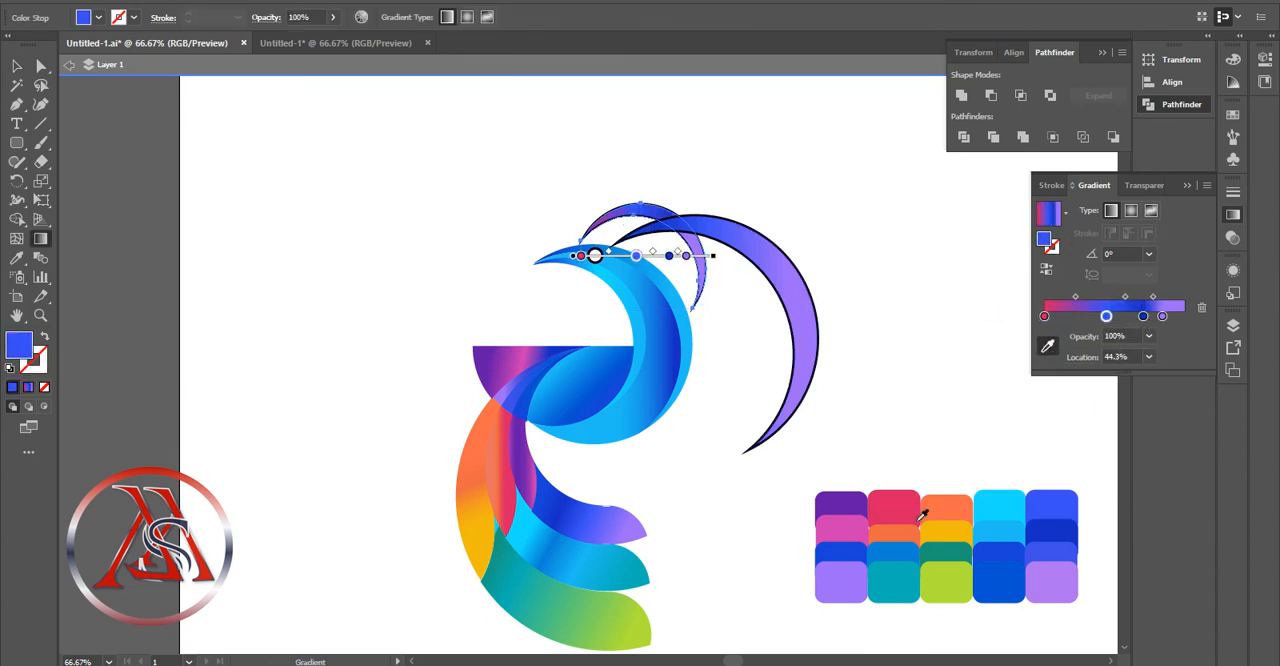
click(922, 514)
click(1160, 317)
key(Delete)
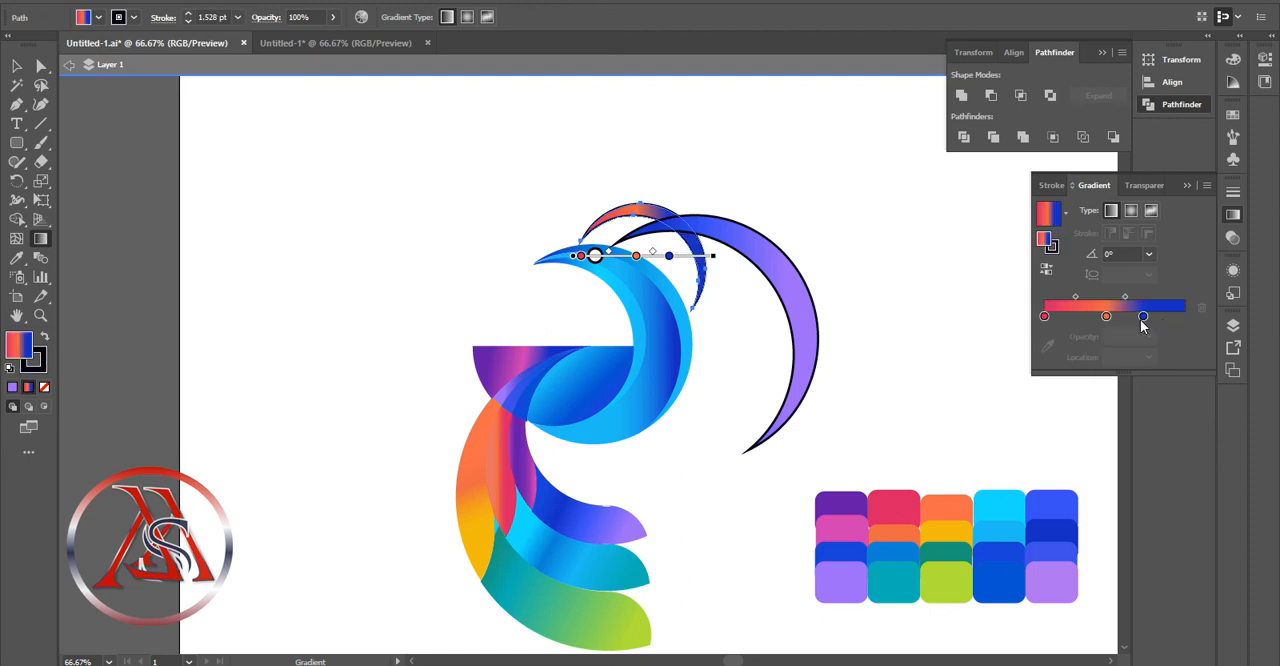
click(1143, 317)
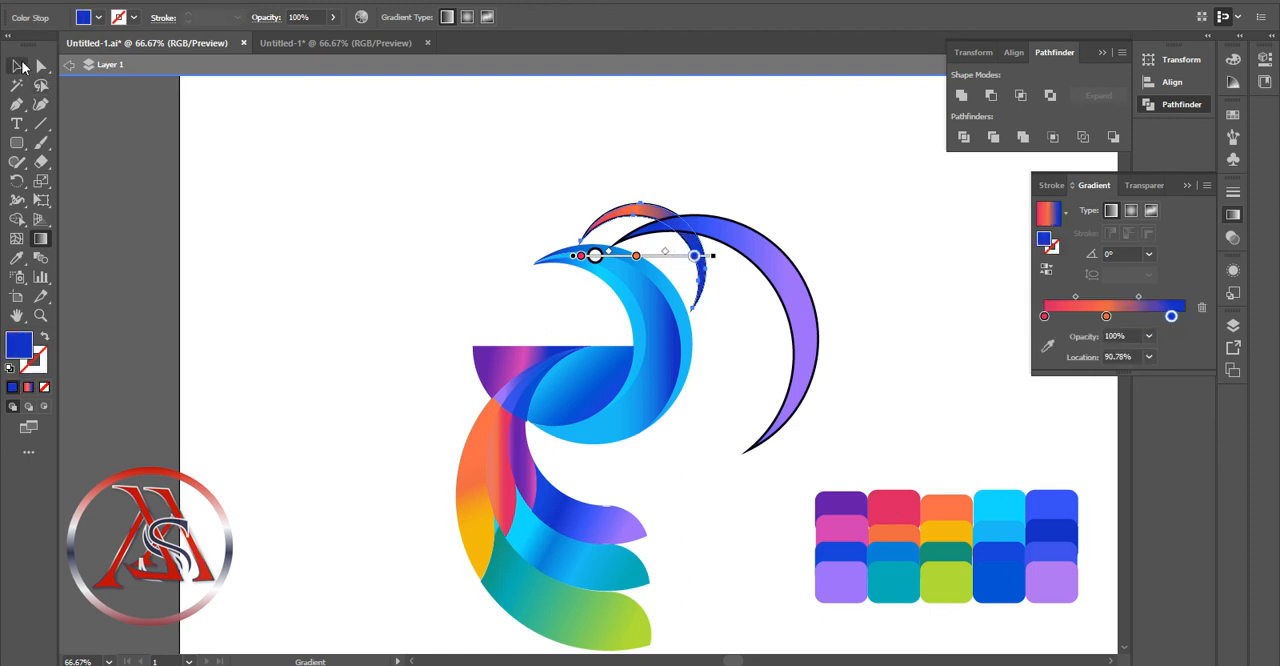
click(18, 66)
Recolour the large crest crescent's gradient with orange, yellow, green and teal stops sampled from the palette
click(812, 292)
click(1047, 366)
click(955, 500)
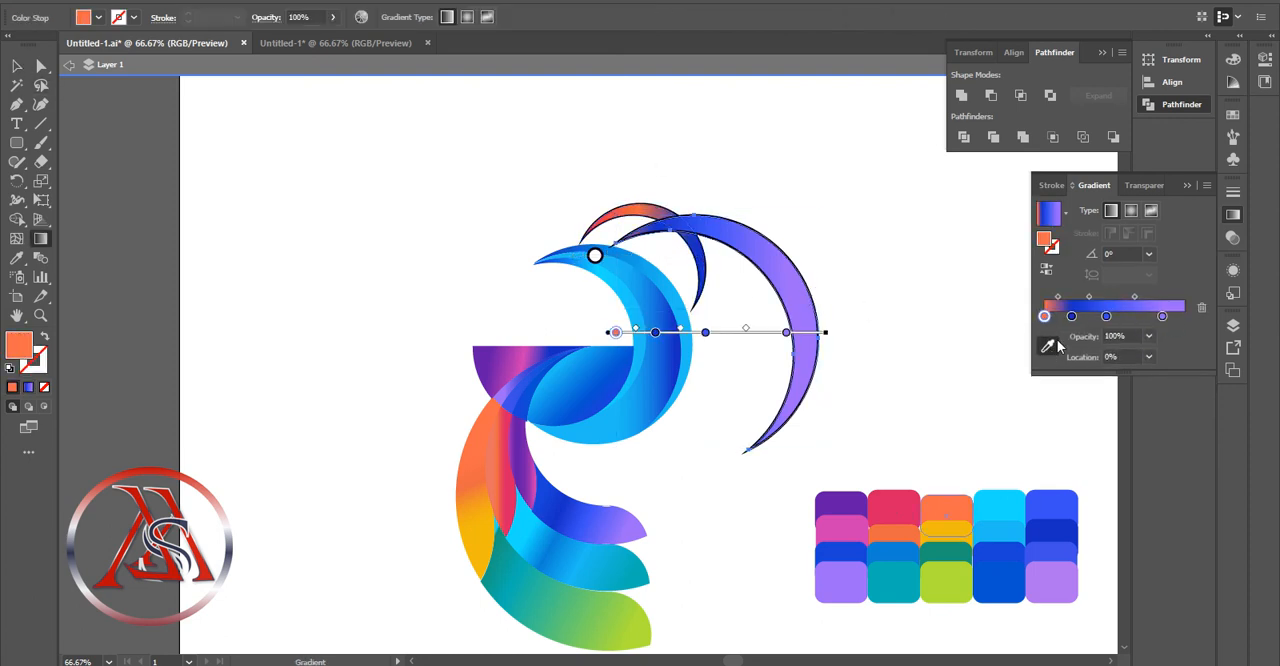
click(1071, 316)
click(967, 542)
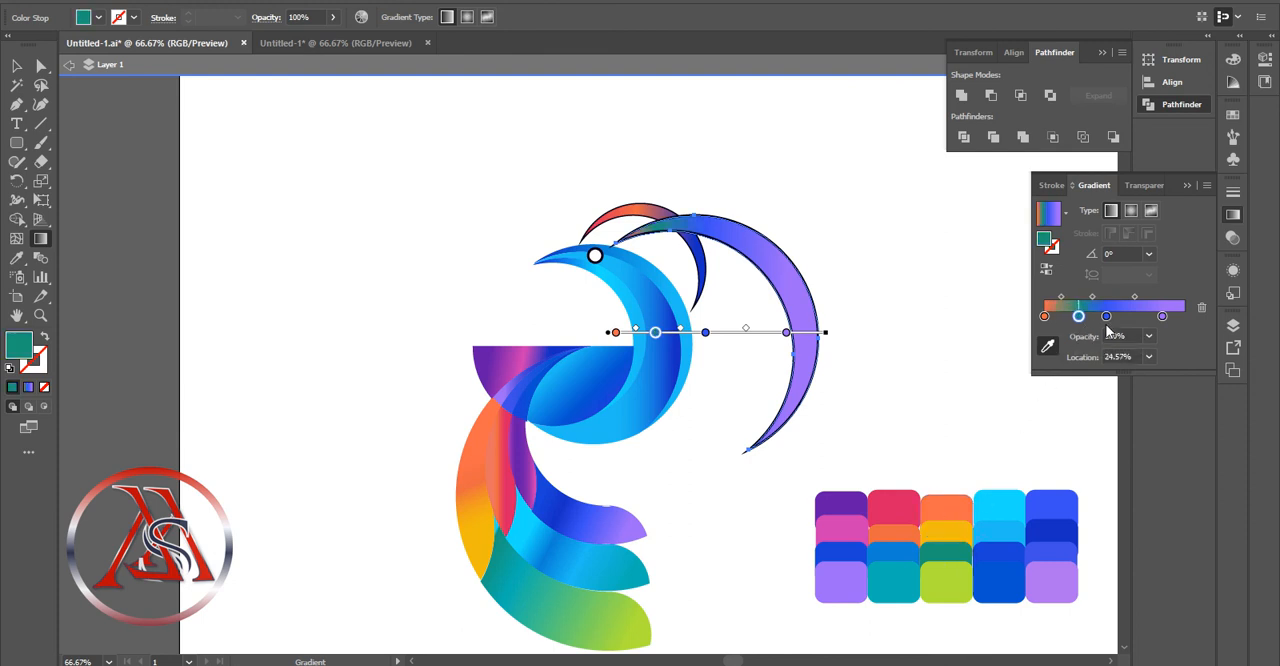
drag(1106, 325, 1130, 323)
click(1106, 316)
click(955, 536)
click(1162, 316)
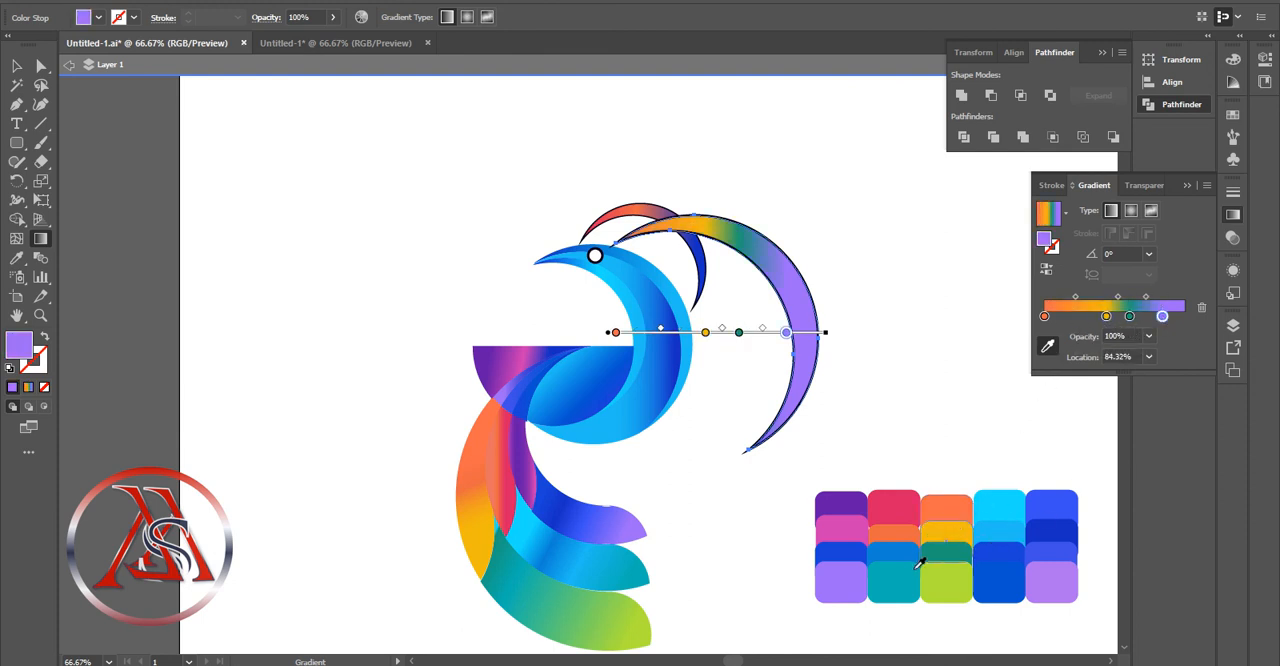
click(1131, 318)
click(16, 66)
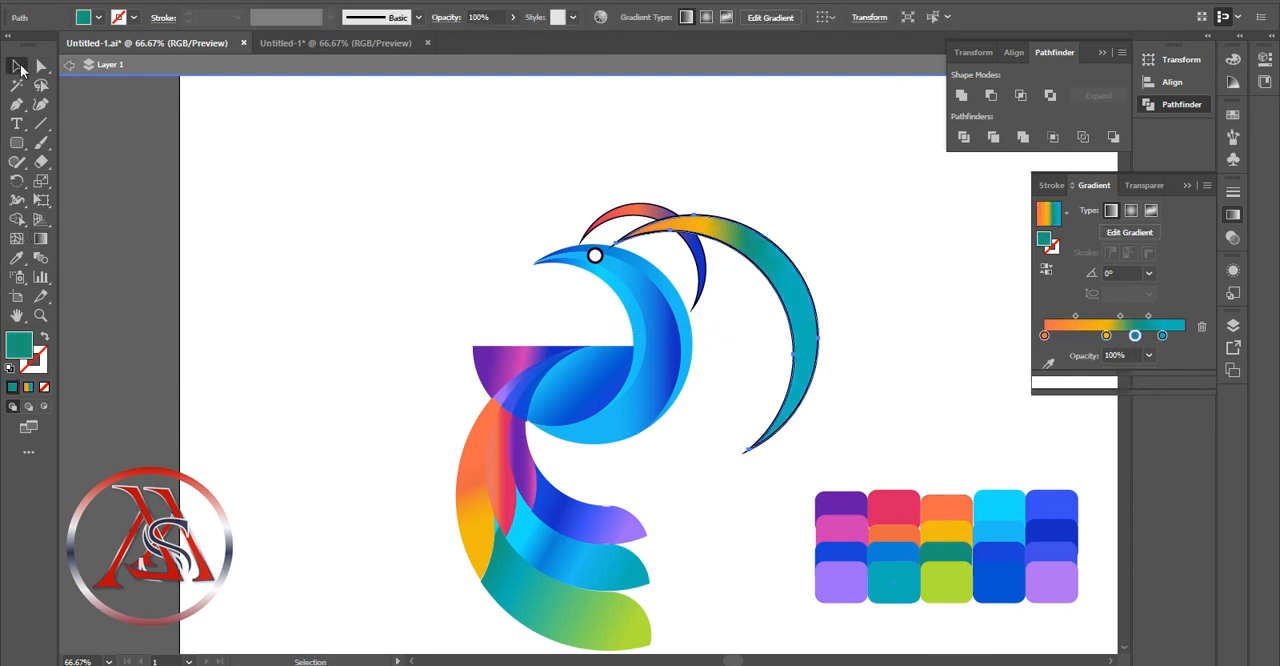
Remove the outlines from the selected head and crest crescents by setting their stroke to None
click(690, 238)
drag(864, 189, 643, 296)
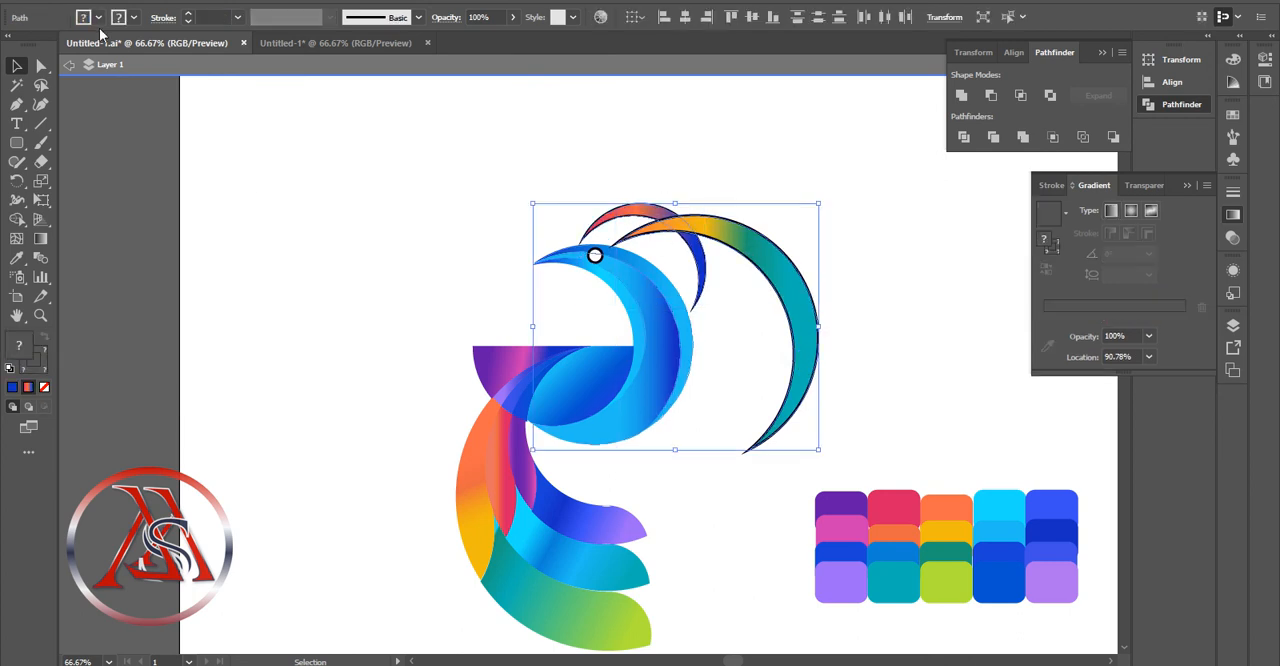
click(98, 18)
click(135, 18)
click(9, 44)
click(768, 304)
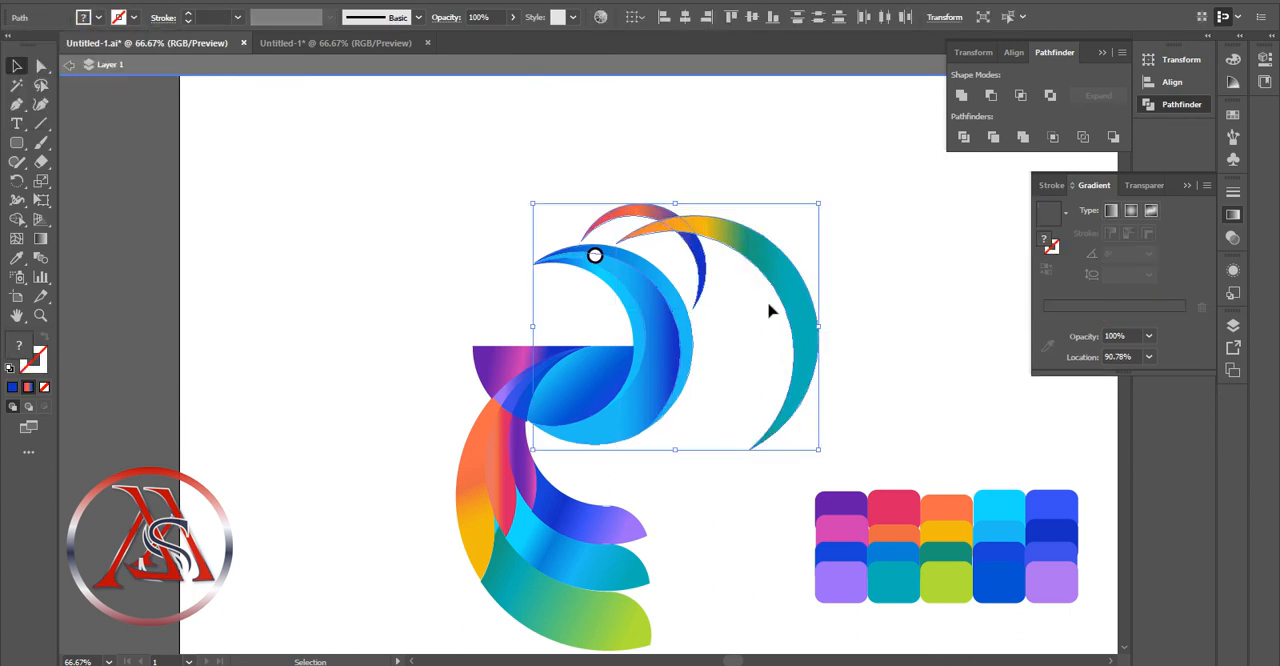
Shift the yellow, green and teal stops of the large crest crescent's gradient toward its teal end
click(811, 344)
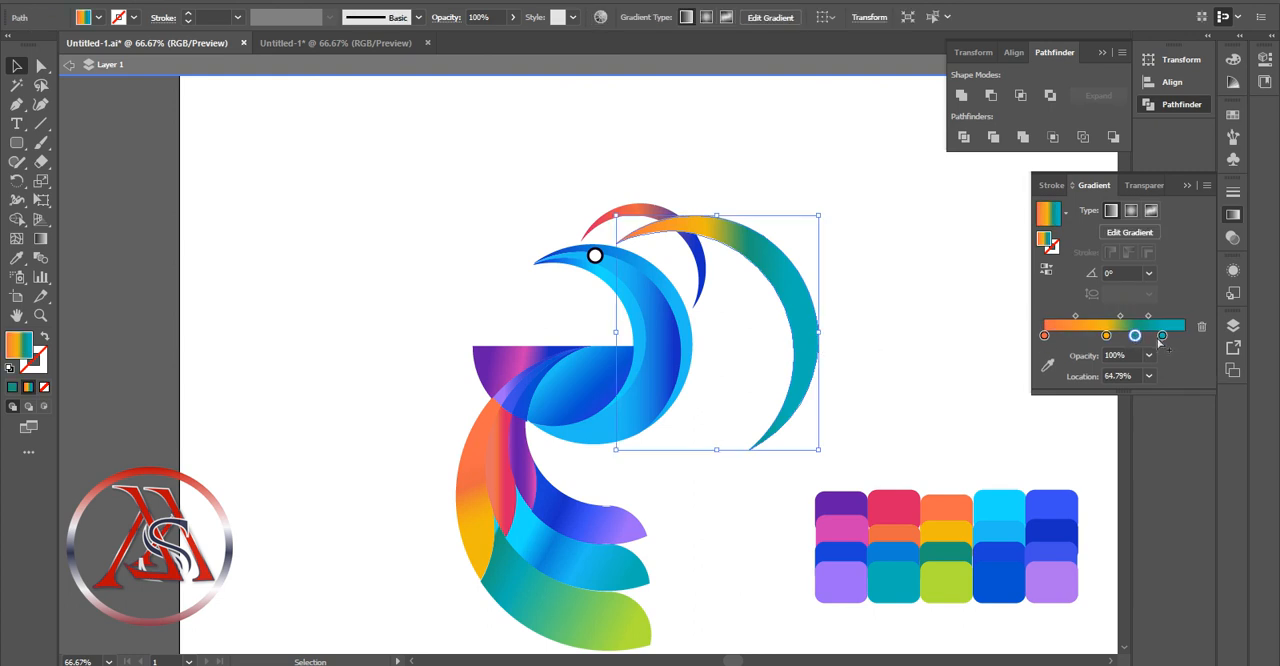
drag(1141, 339, 1120, 337)
key(Delete)
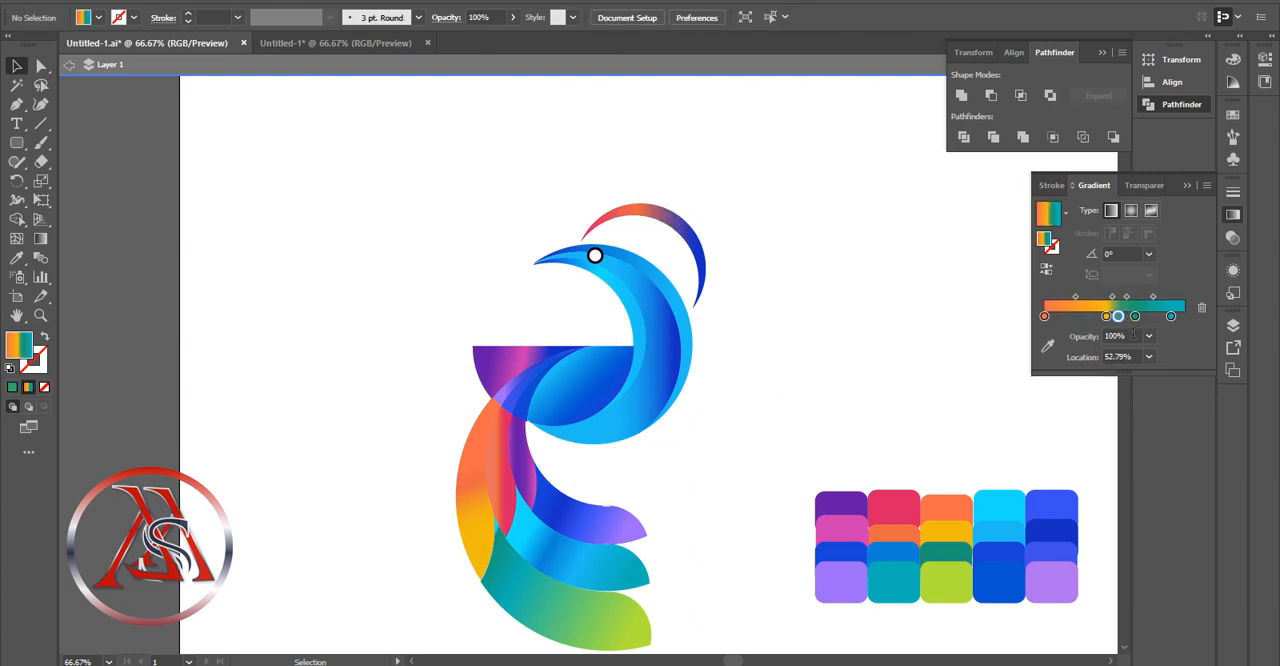
key(ctrl+z)
click(1135, 337)
key(Delete)
key(ctrl+z)
mouse_move(1135, 336)
mouse_down()
mouse_move(1062, 314)
mouse_move(1151, 318)
mouse_up()
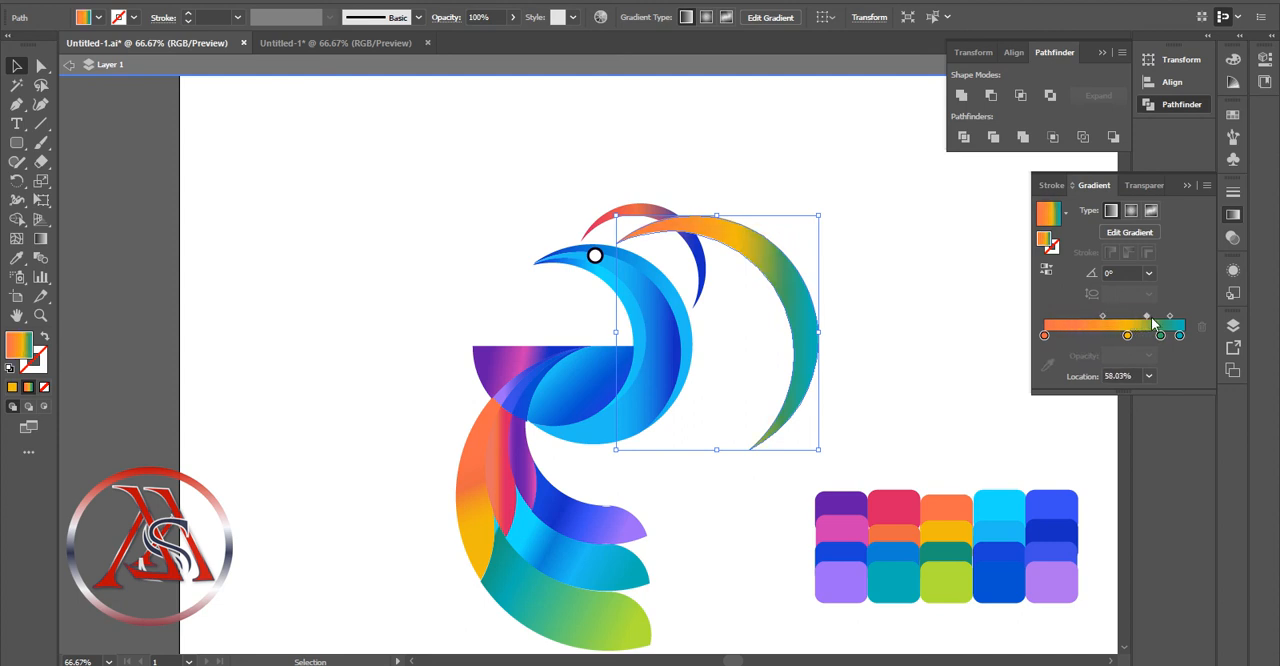
click(955, 279)
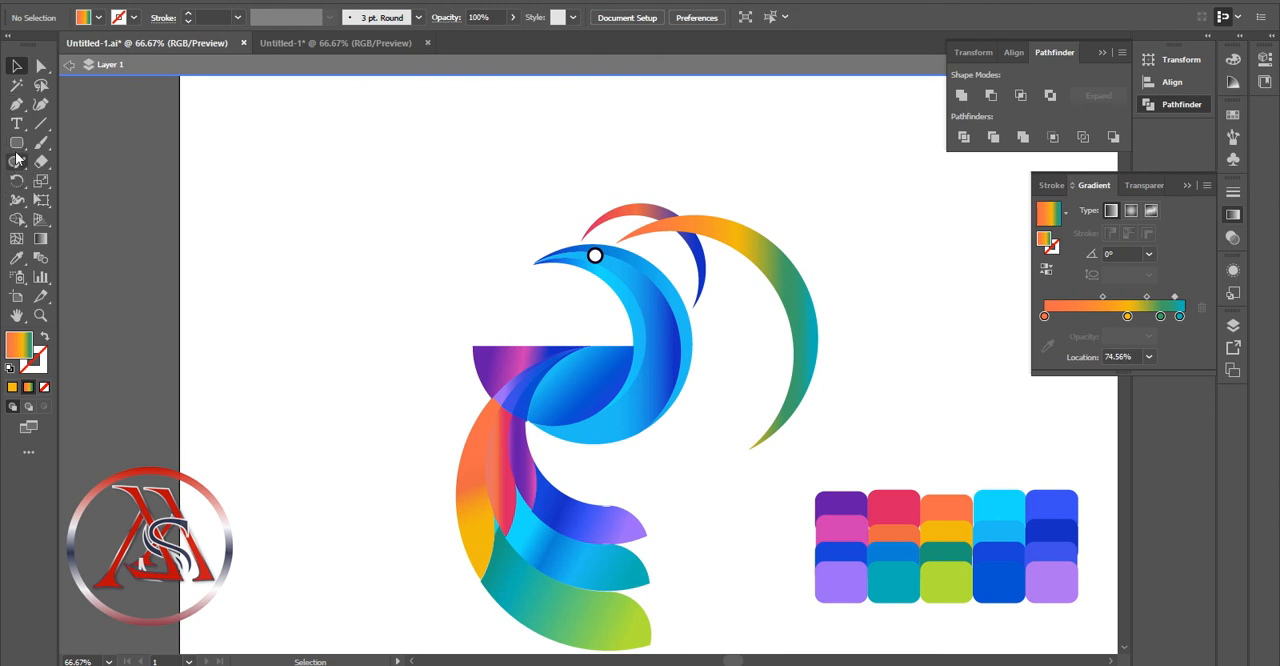
Select all the colour palette swatches beside the bird and delete them
click(658, 296)
scroll(591, 309, down, 2)
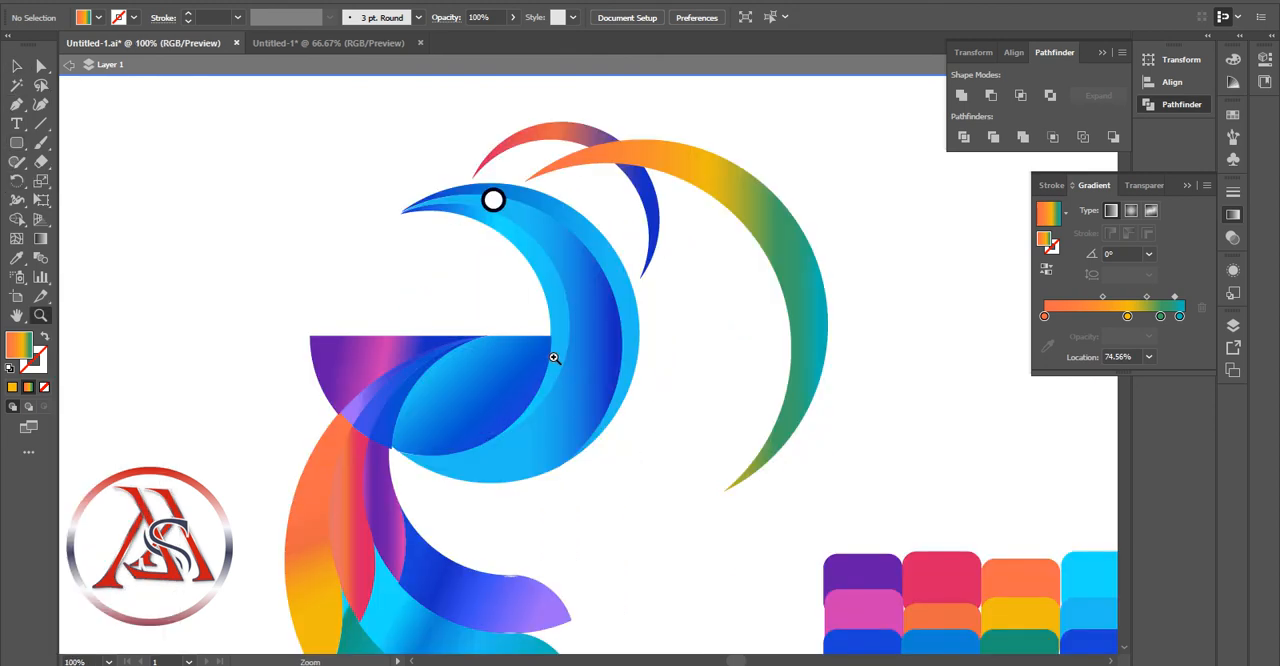
alt+click(557, 361)
alt+click(559, 366)
drag(977, 420, 737, 557)
key(ctrl+a)
click(986, 428)
drag(986, 428, 737, 597)
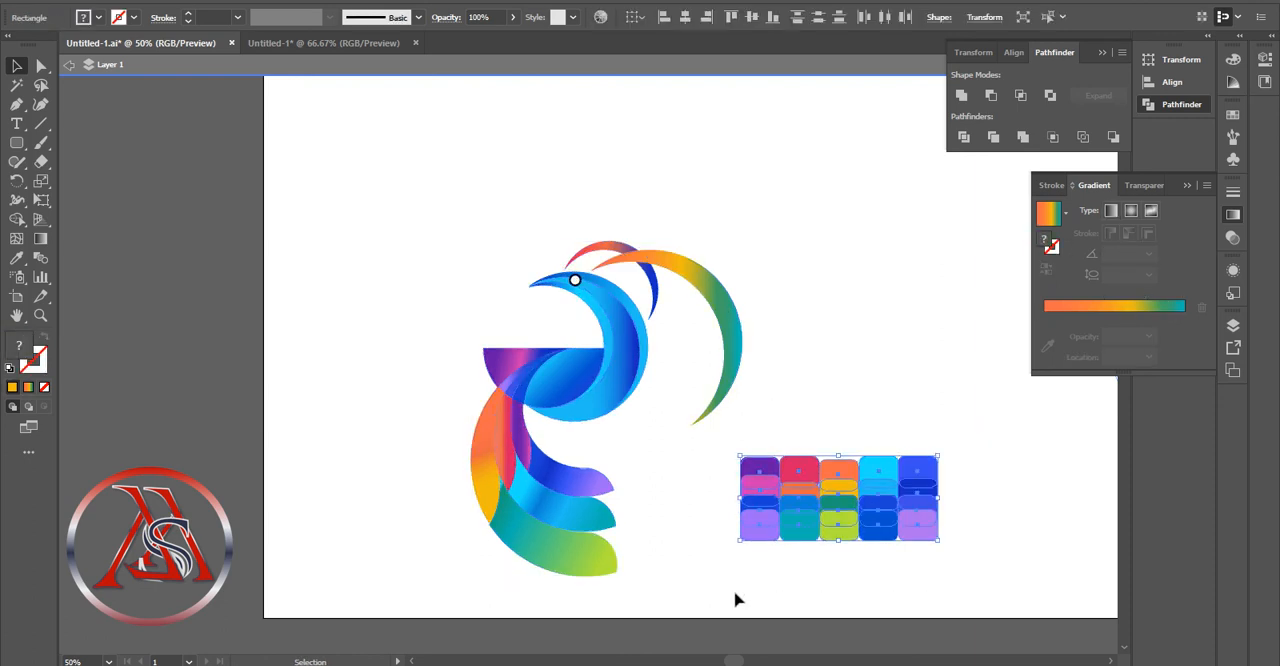
key(Delete)
Group all pieces of the bird and move the group to the right on the artboard
drag(858, 201, 440, 625)
right_click(528, 207)
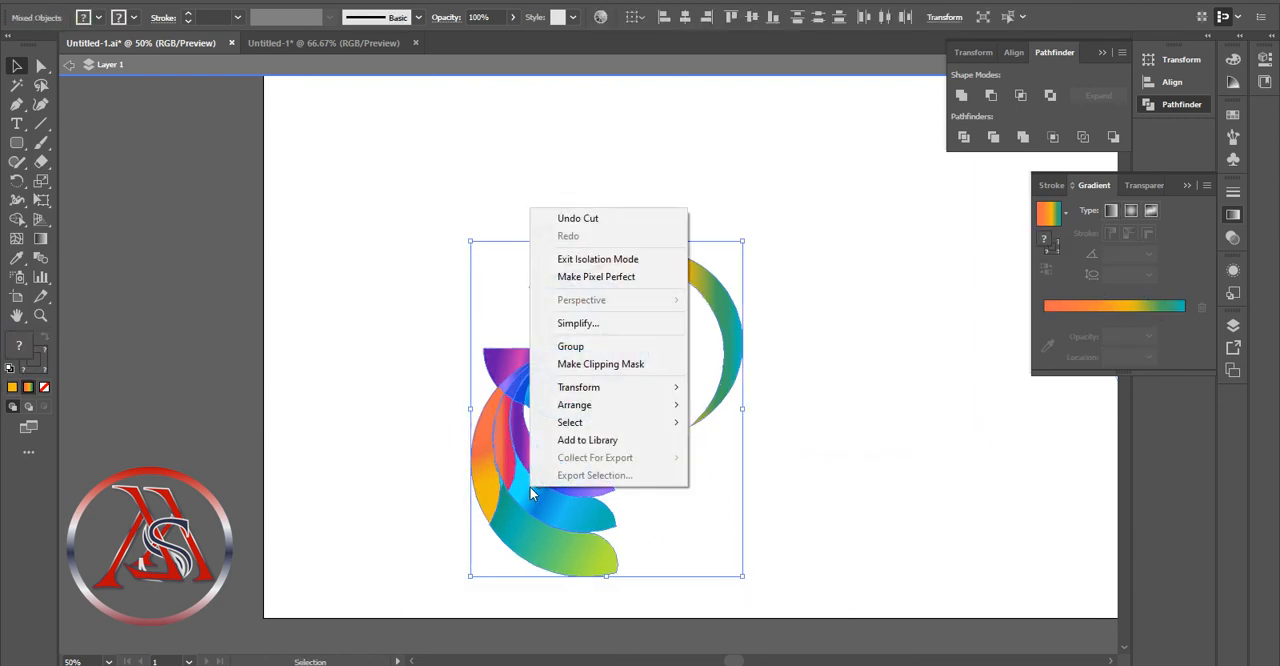
click(565, 343)
drag(615, 491, 860, 428)
scroll(862, 428, right, 6)
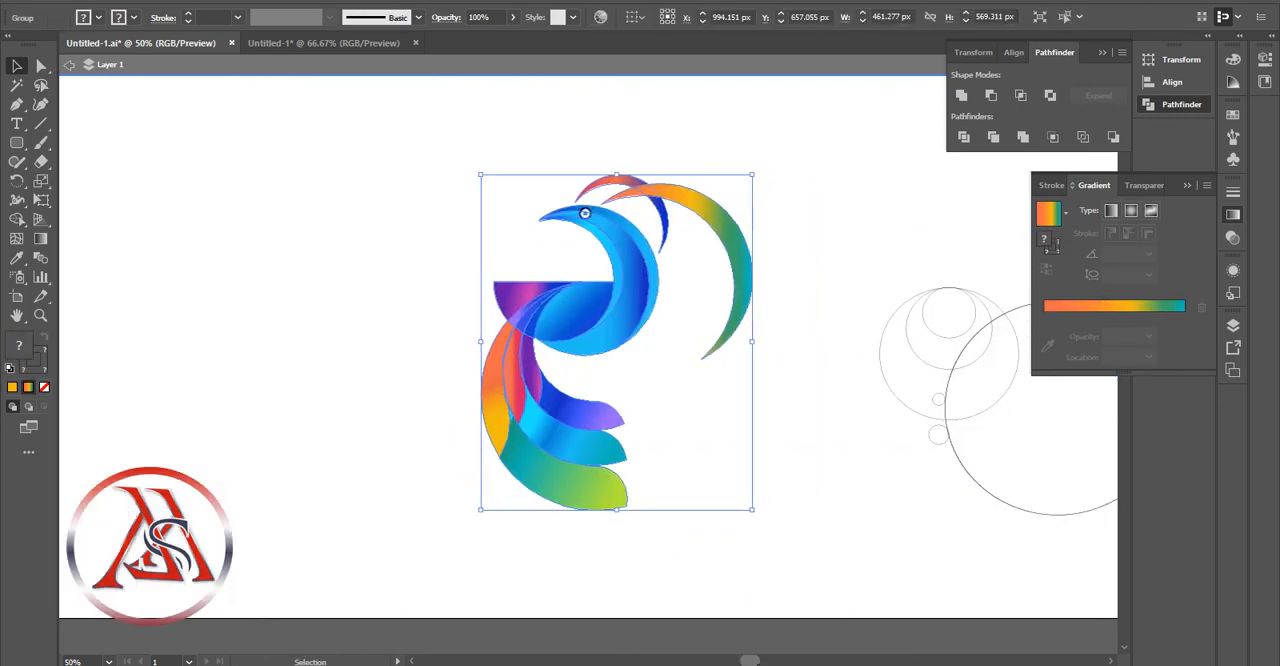
Delete the leftover construction circles to the right of the bird
drag(846, 266, 1058, 570)
key(Delete)
scroll(722, 472, up, 1)
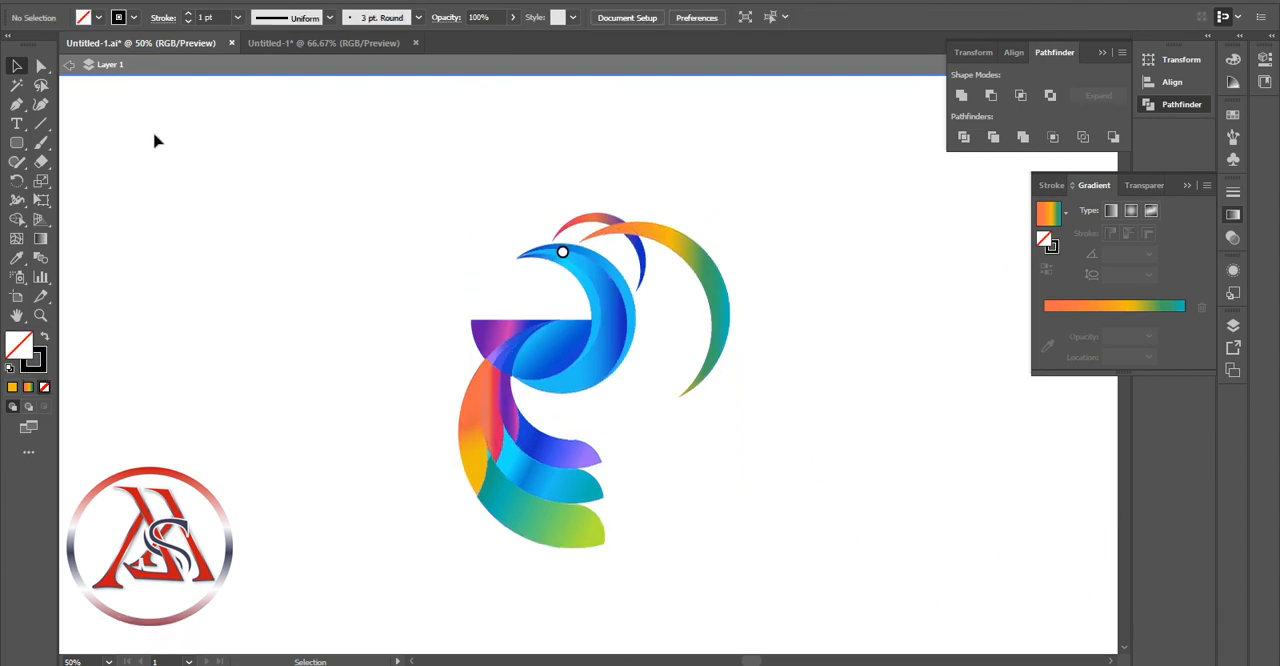
Draw a rounded square about 726 px wide with 12 px corners around the whole bird
drag(800, 165, 345, 590)
click(40, 315)
click(469, 302)
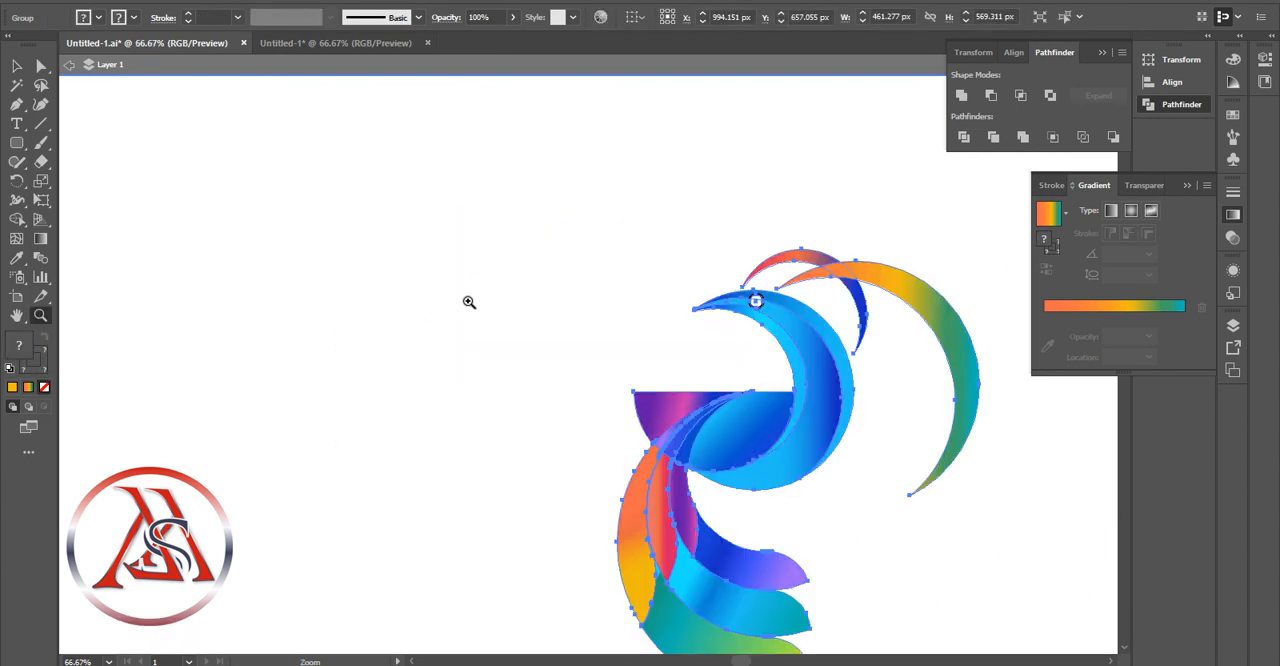
scroll(669, 571, down, 1)
scroll(709, 560, right, 7)
scroll(706, 543, down, 2)
click(16, 67)
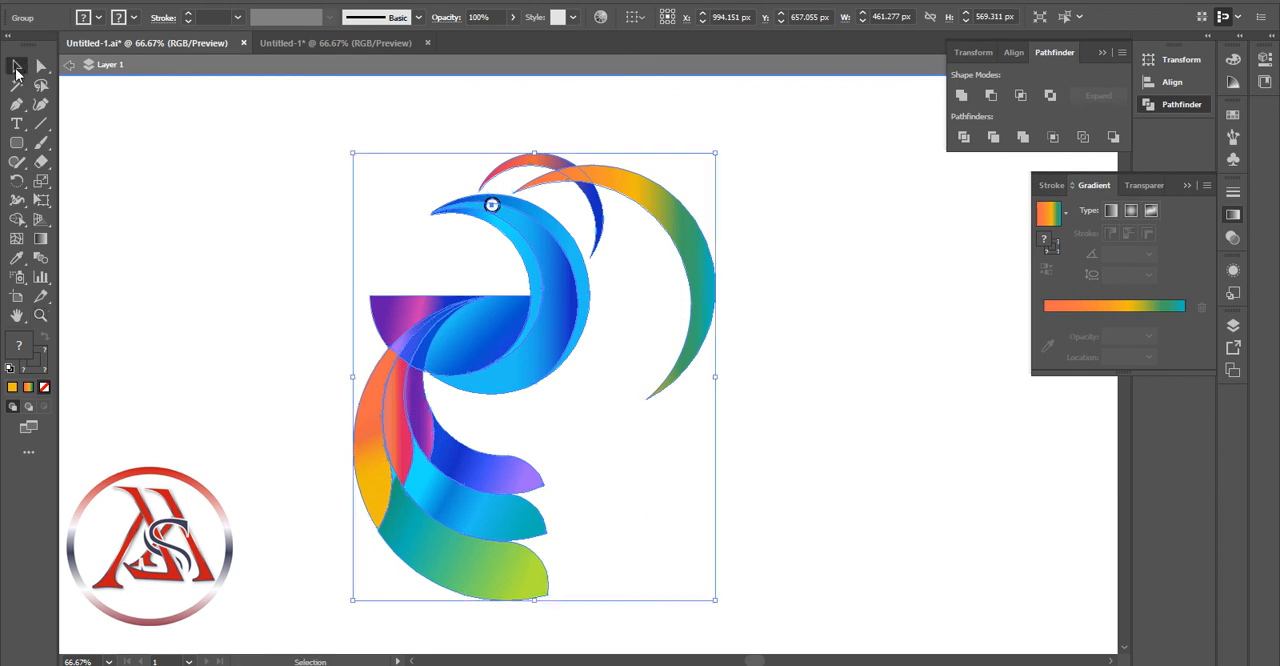
click(191, 200)
click(16, 142)
drag(240, 87, 809, 572)
scroll(100, 106, up, 2)
Fill the rounded square with black and send it behind the bird
click(84, 18)
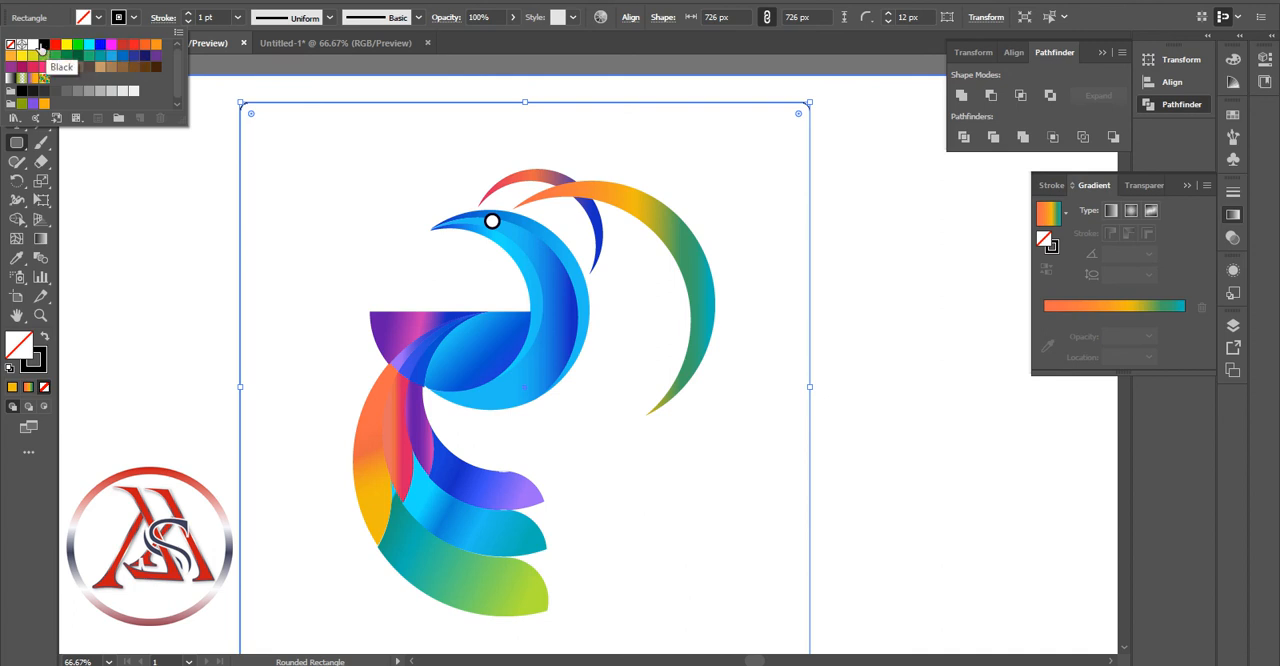
click(44, 47)
click(20, 70)
right_click(383, 190)
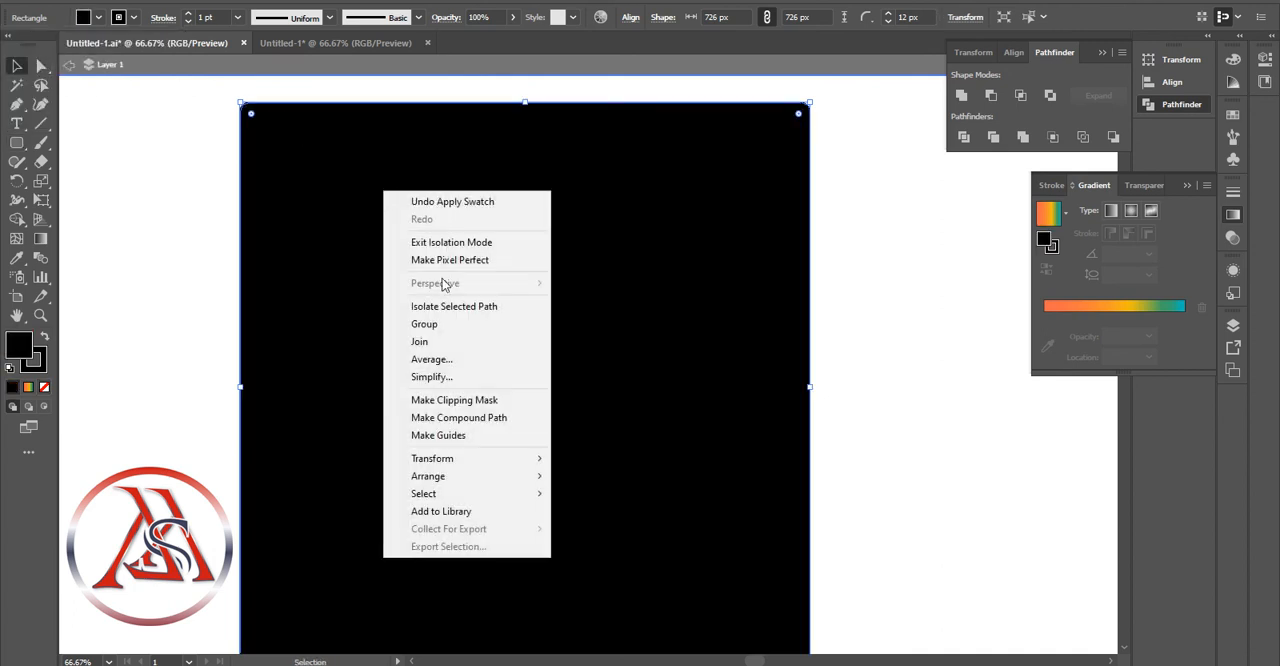
mouse_move(430, 474)
click(655, 527)
Reposition the black background around the bird and enlarge it to about 921 by 772 px
drag(738, 538, 292, 160)
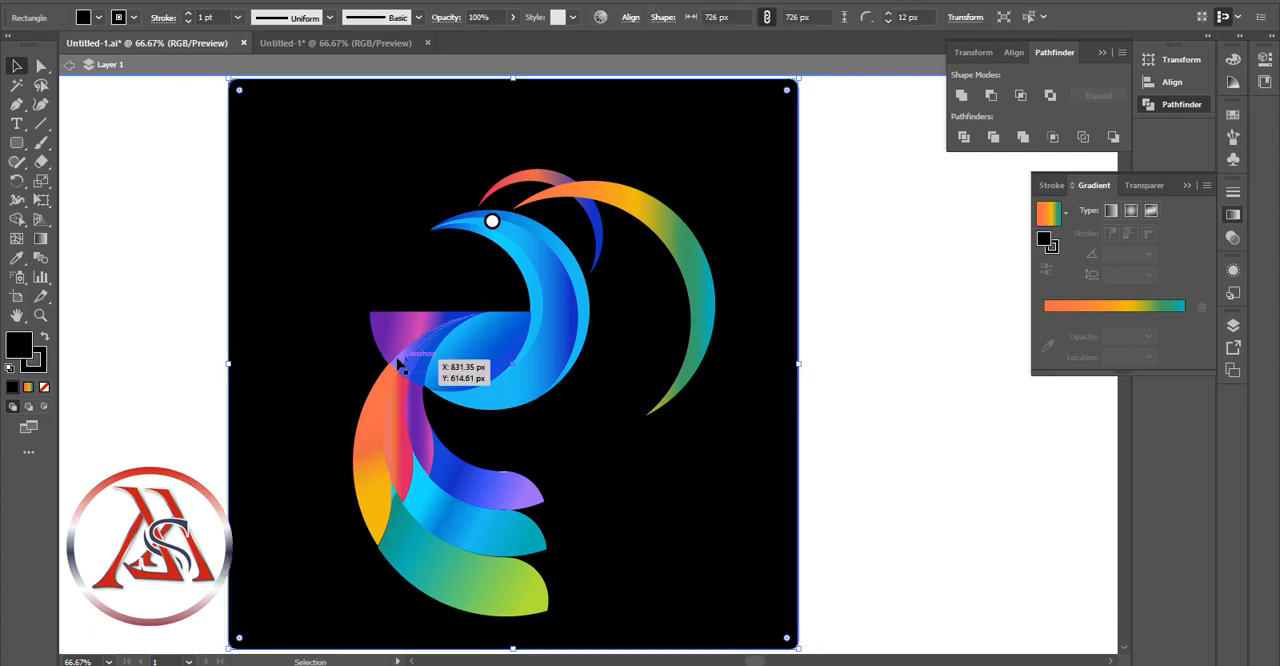
drag(229, 648, 74, 650)
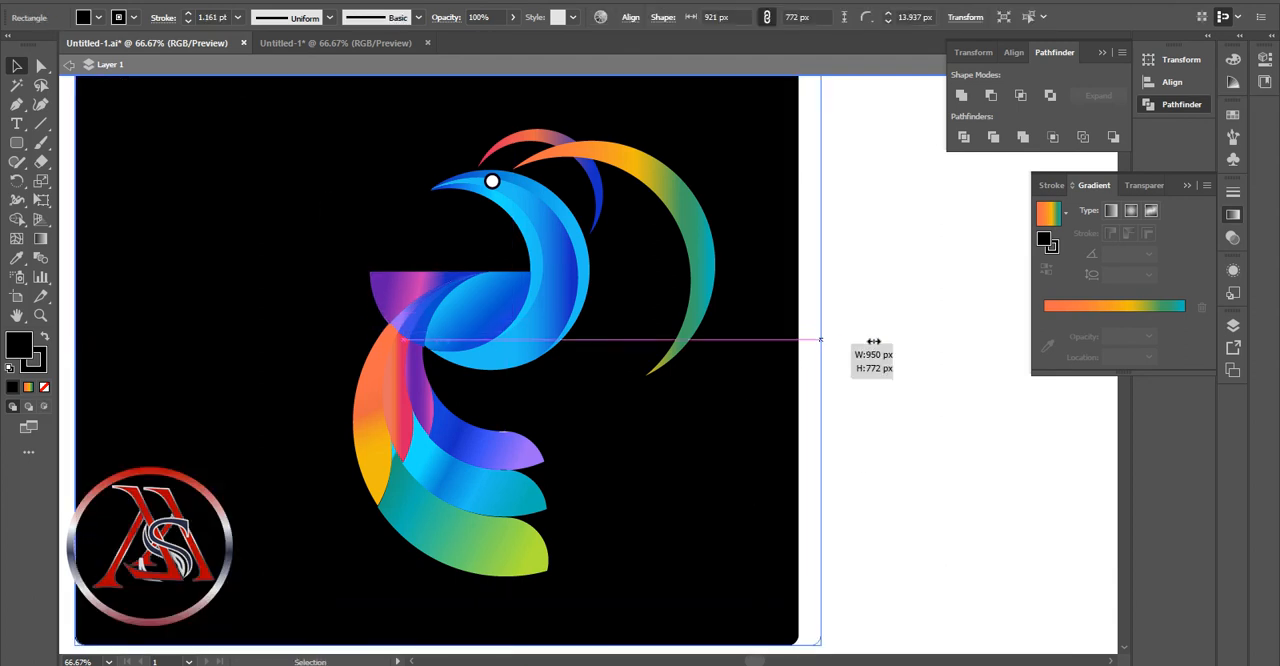